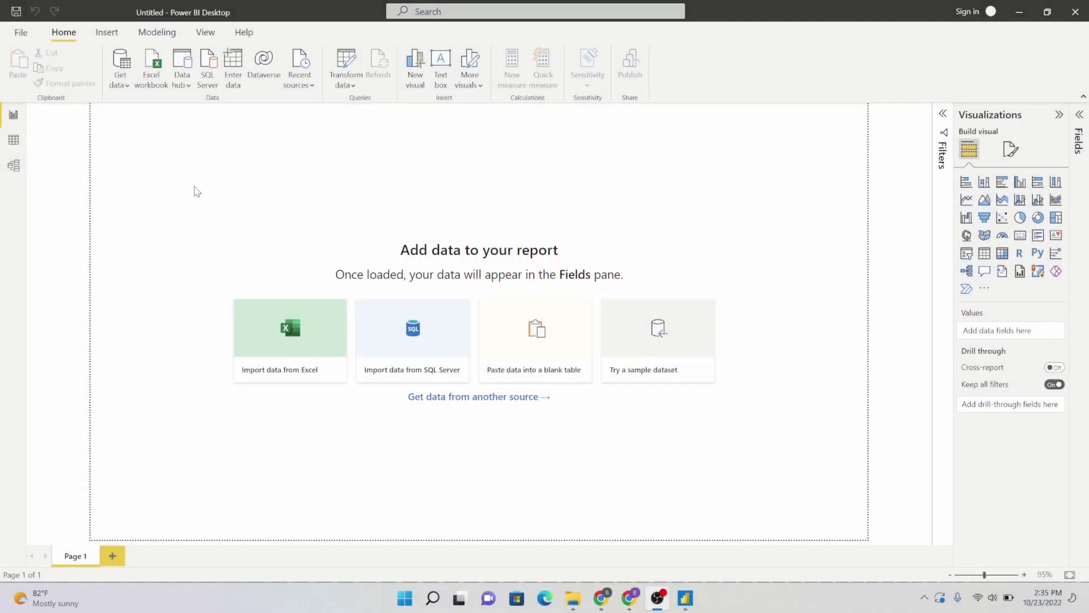
Step: Import Sheet1 from the owid-covid-data Excel workbook in Downloads and open it for transformation
{"action": "left_click", "coordinate": [120, 86]}
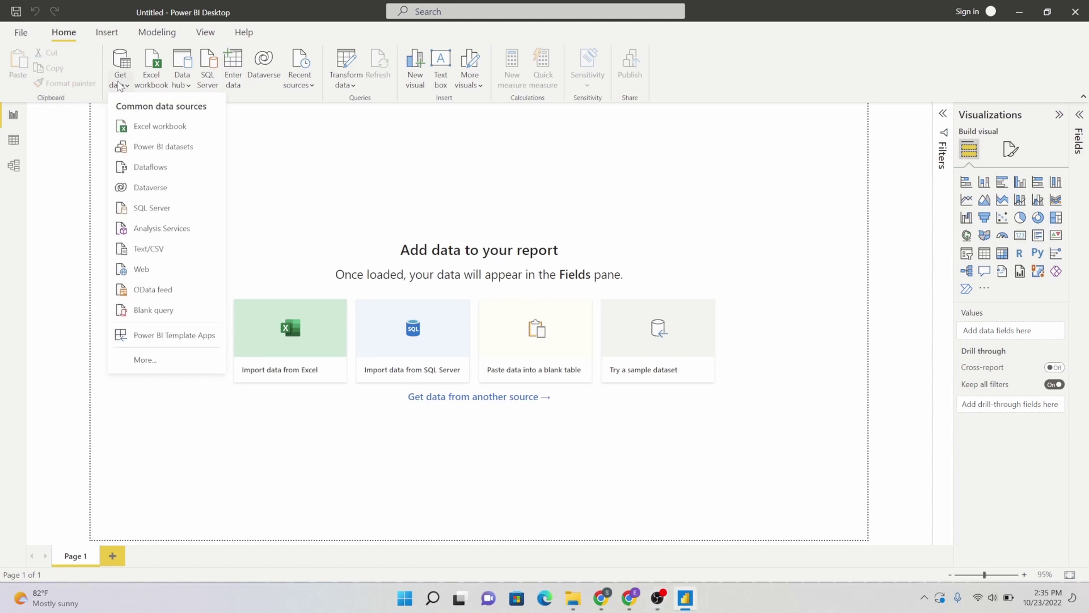
{"action": "left_click", "coordinate": [169, 129]}
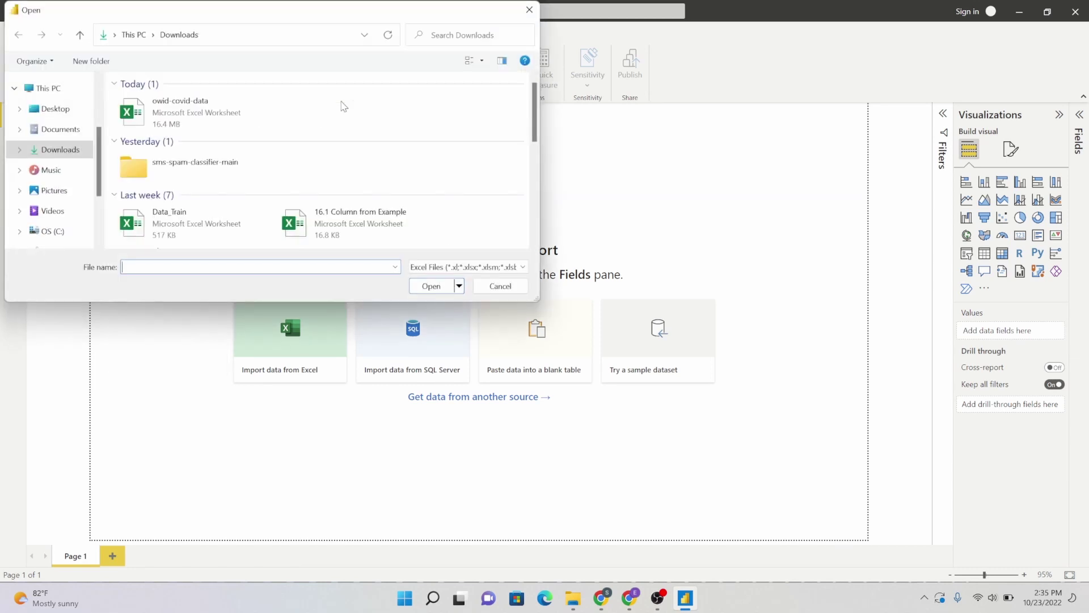
{"action": "left_click", "coordinate": [200, 117]}
{"action": "left_click", "coordinate": [438, 285]}
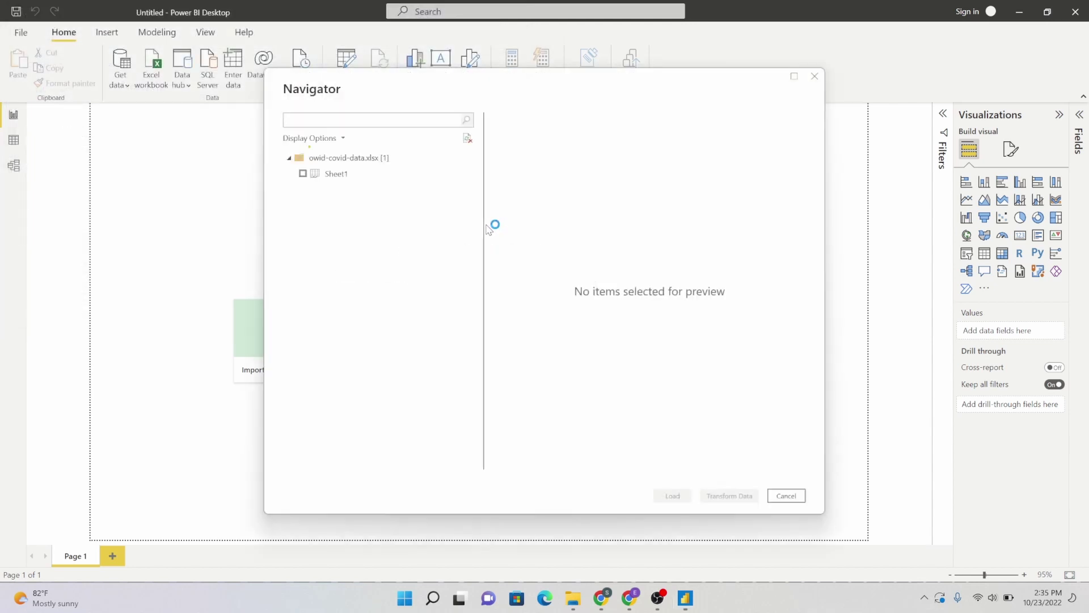
{"action": "left_click", "coordinate": [303, 174]}
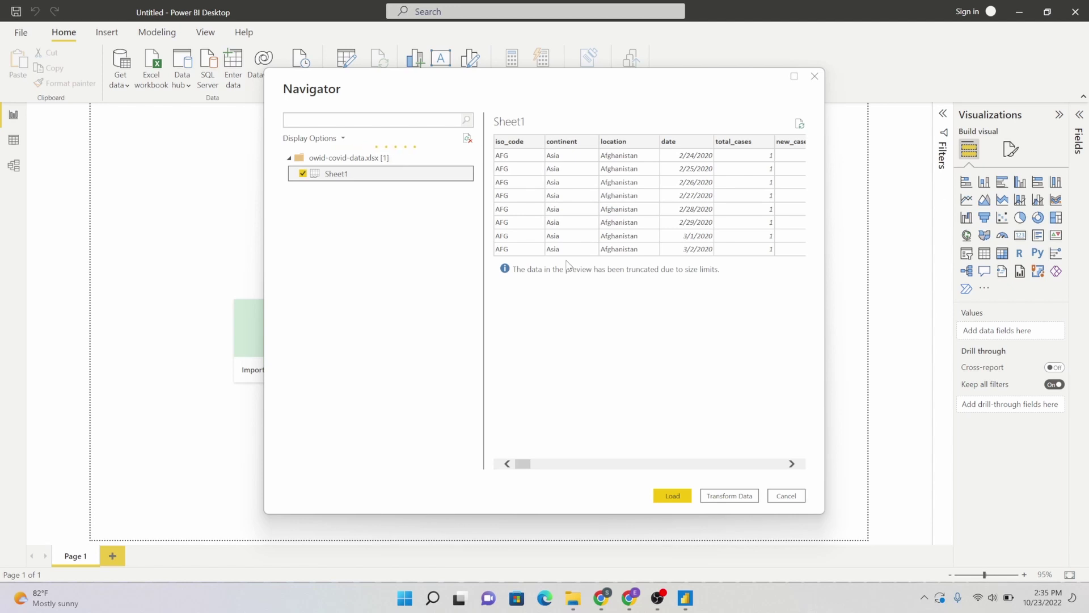
{"action": "left_click", "coordinate": [729, 496]}
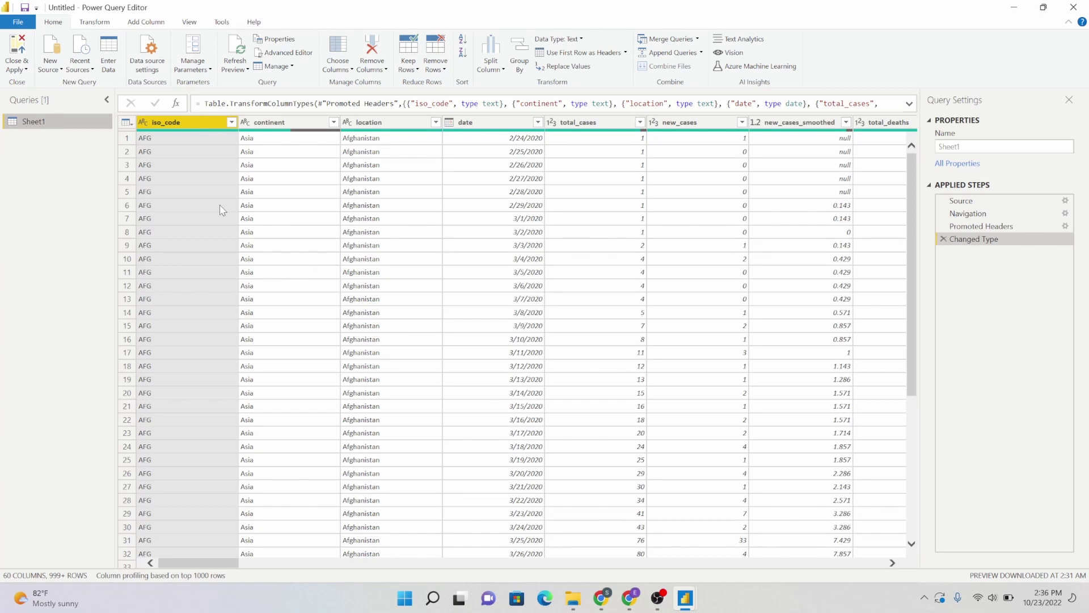
Step: Keep only the continent, location, date, total_cases, total_deaths, new_cases and median_age columns, in that order, and remove all other columns
{"action": "left_click", "coordinate": [292, 125]}
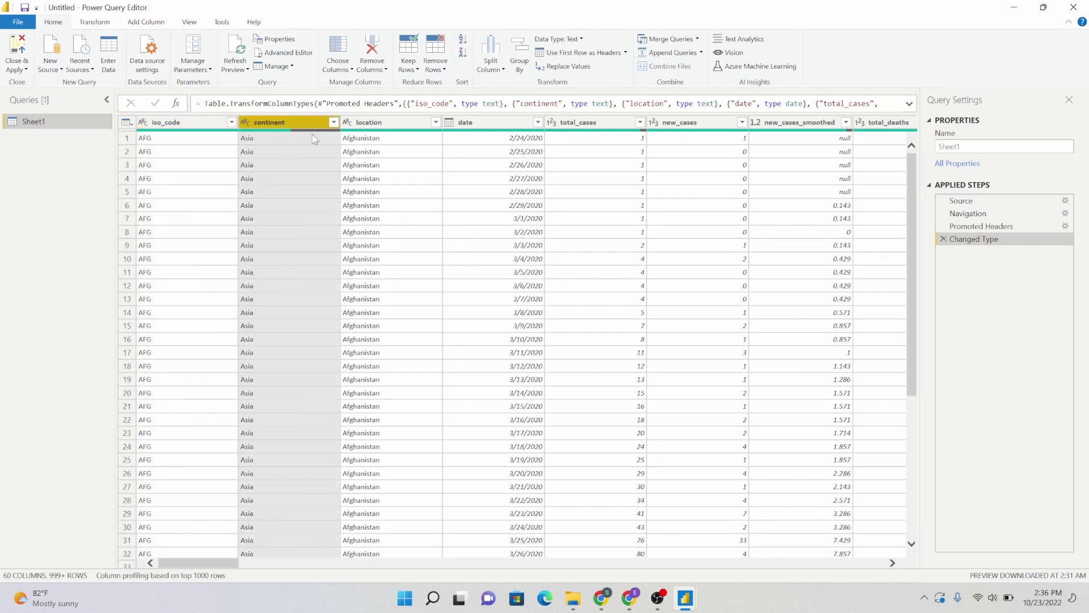
{"action": "left_click", "coordinate": [396, 126], "text": "ctrl"}
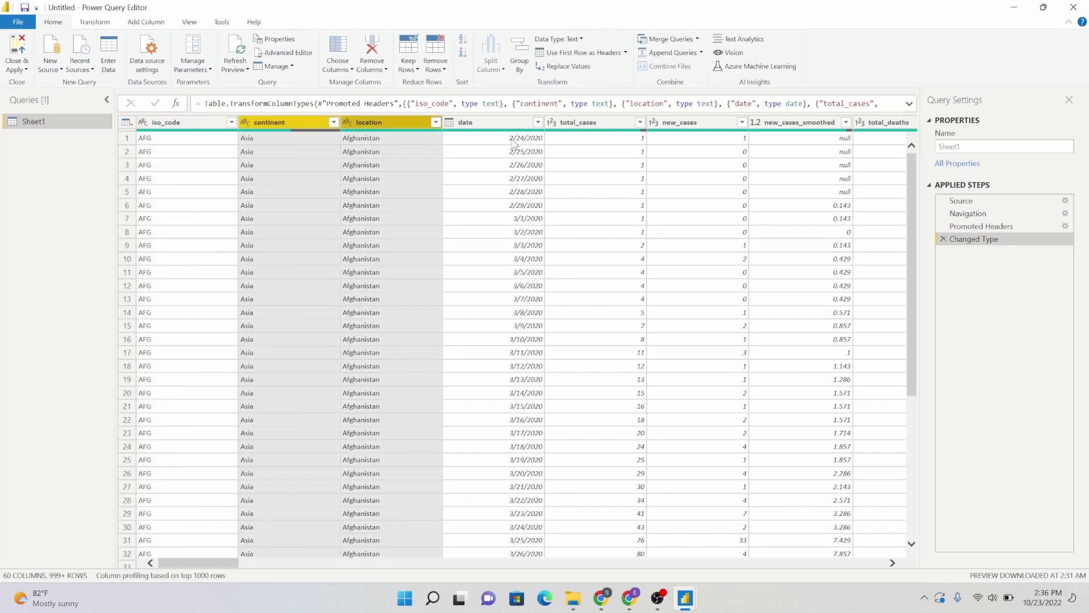
{"action": "left_click", "coordinate": [506, 127], "text": "ctrl"}
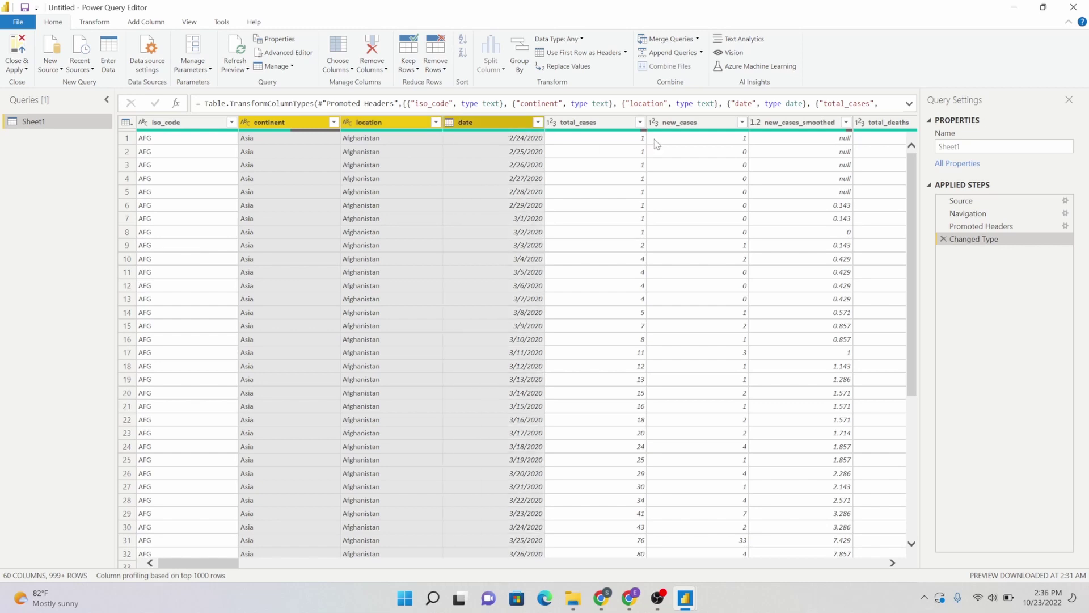
{"action": "left_click", "coordinate": [595, 128], "text": "ctrl"}
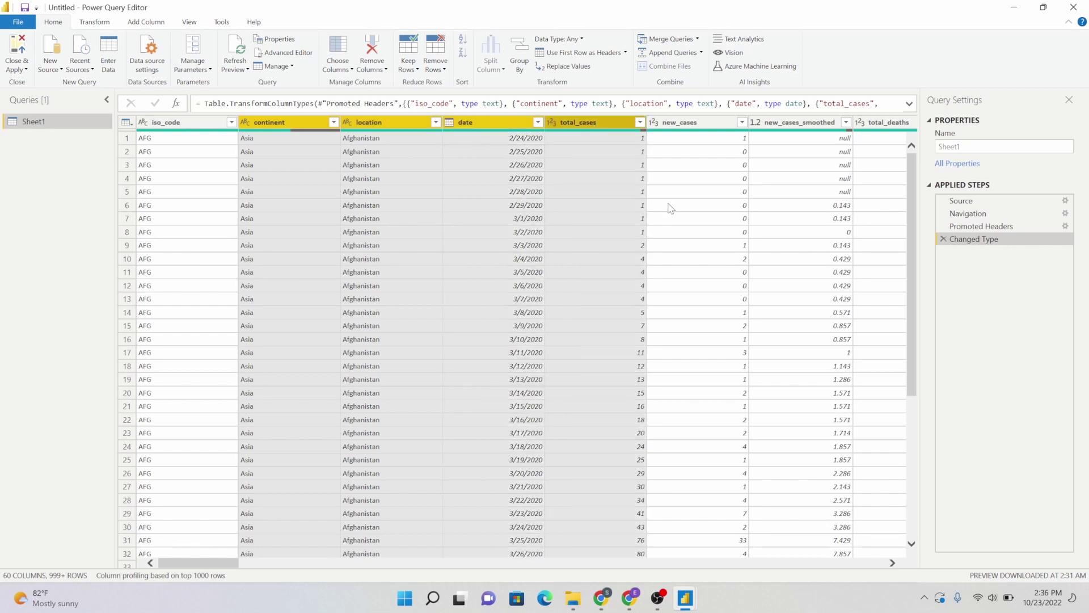
{"action": "left_click", "coordinate": [857, 126], "text": "ctrl"}
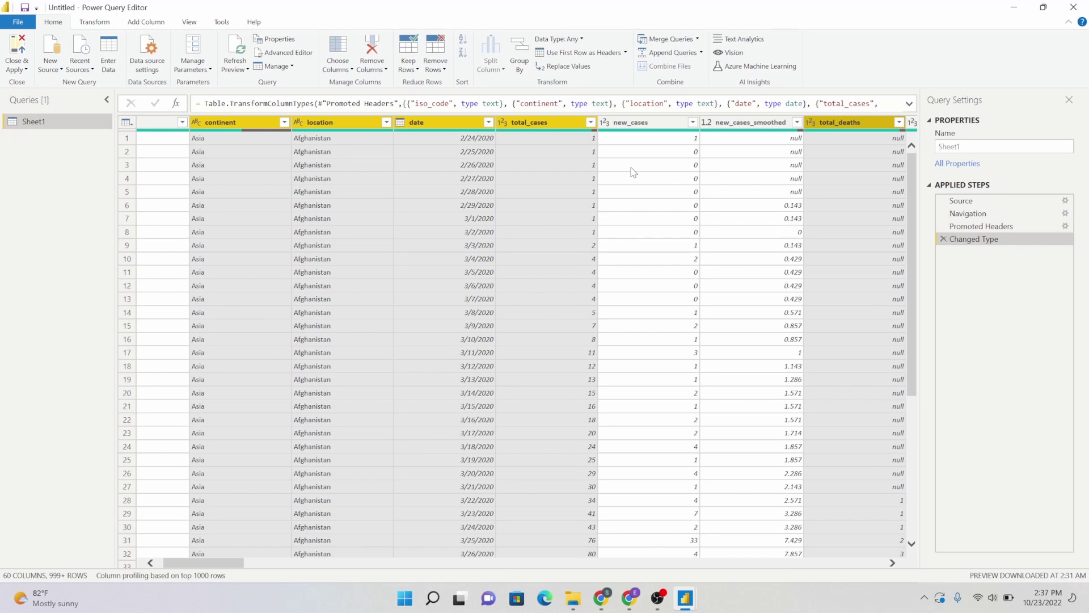
{"action": "scroll", "coordinate": [634, 172], "scroll_direction": "right", "scroll_amount": 3}
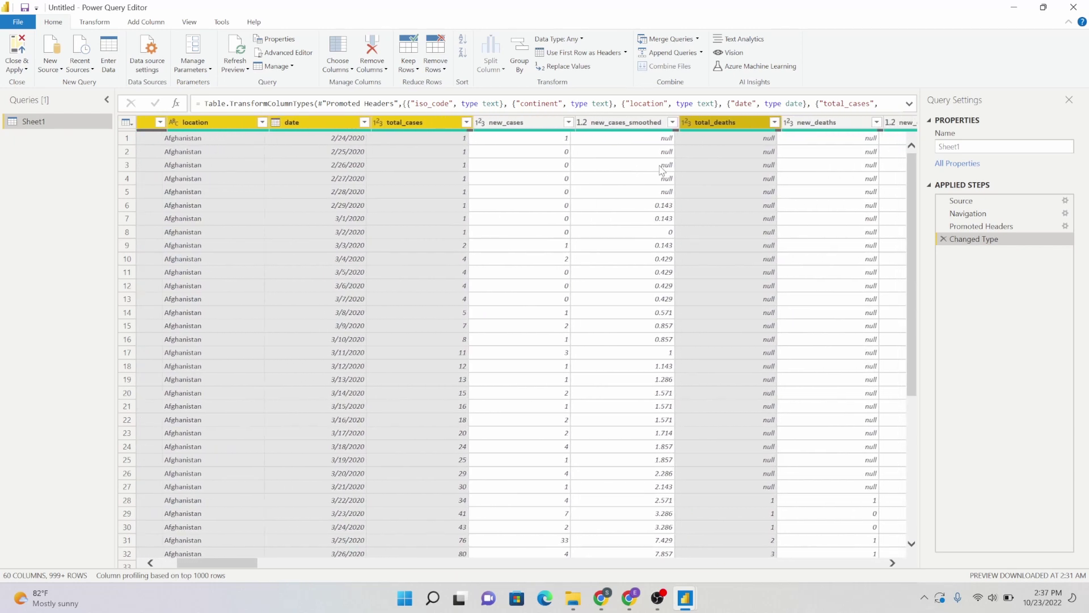
{"action": "scroll", "coordinate": [662, 170], "scroll_direction": "right", "scroll_amount": 5}
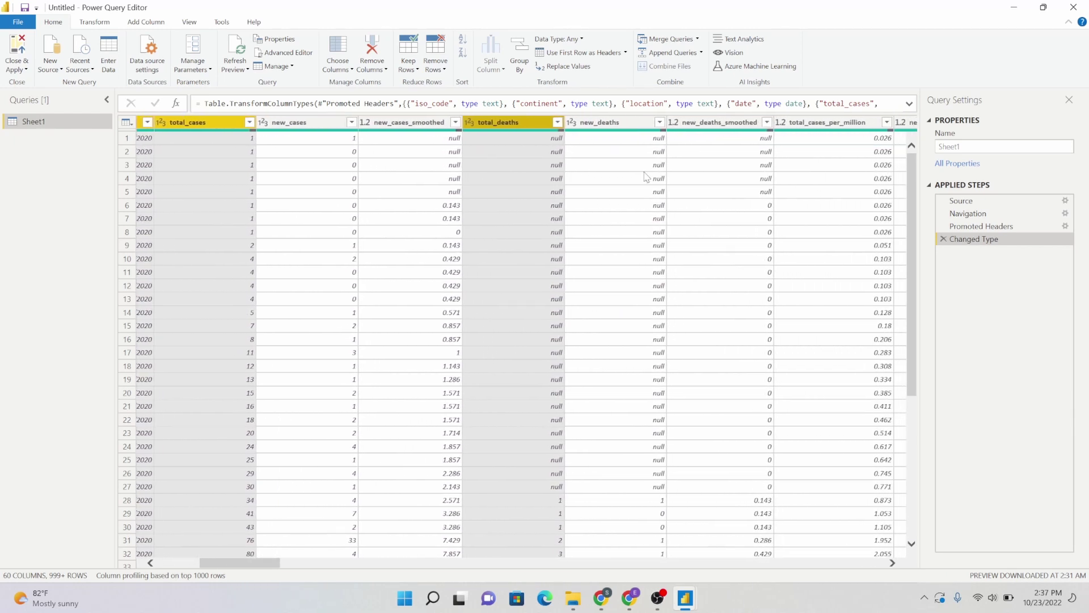
{"action": "left_click", "coordinate": [301, 122], "text": "ctrl"}
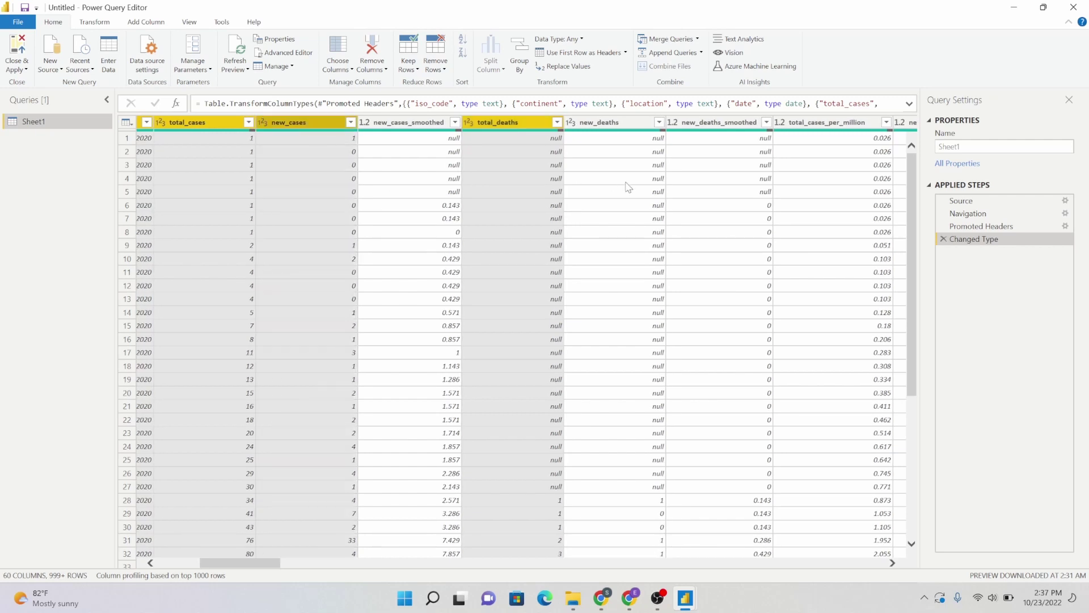
{"action": "scroll", "coordinate": [621, 189], "scroll_direction": "right", "scroll_amount": 4}
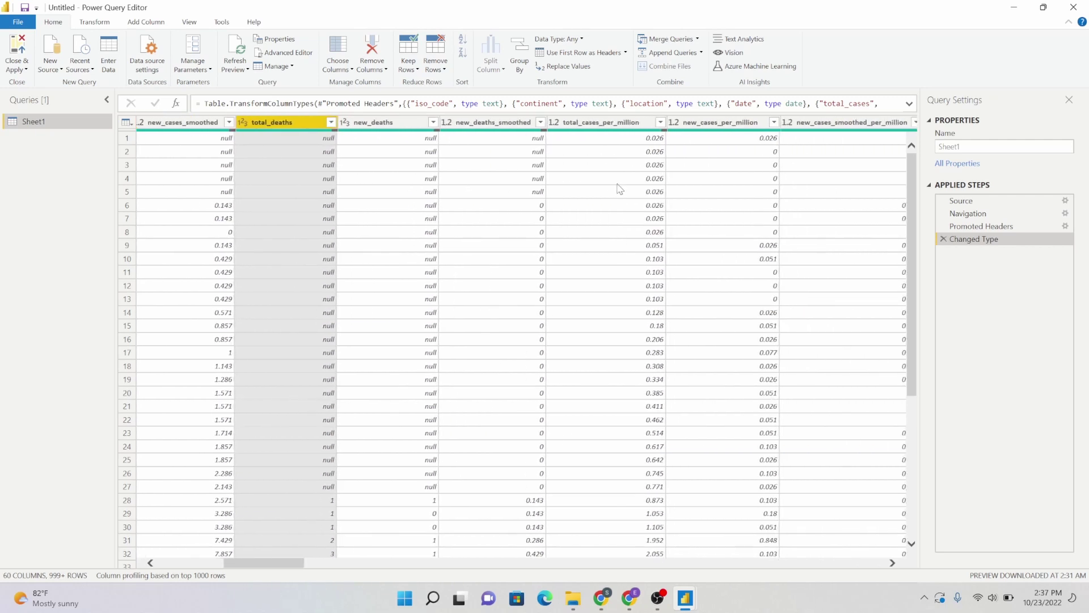
{"action": "scroll", "coordinate": [620, 189], "scroll_direction": "right", "scroll_amount": 5}
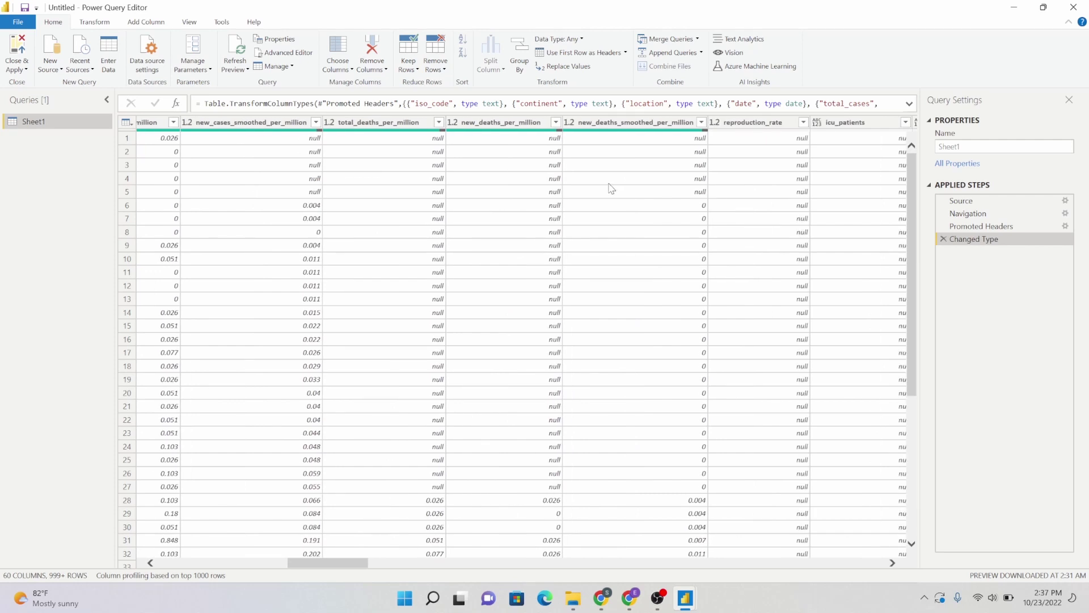
{"action": "scroll", "coordinate": [611, 189], "scroll_direction": "right", "scroll_amount": 5}
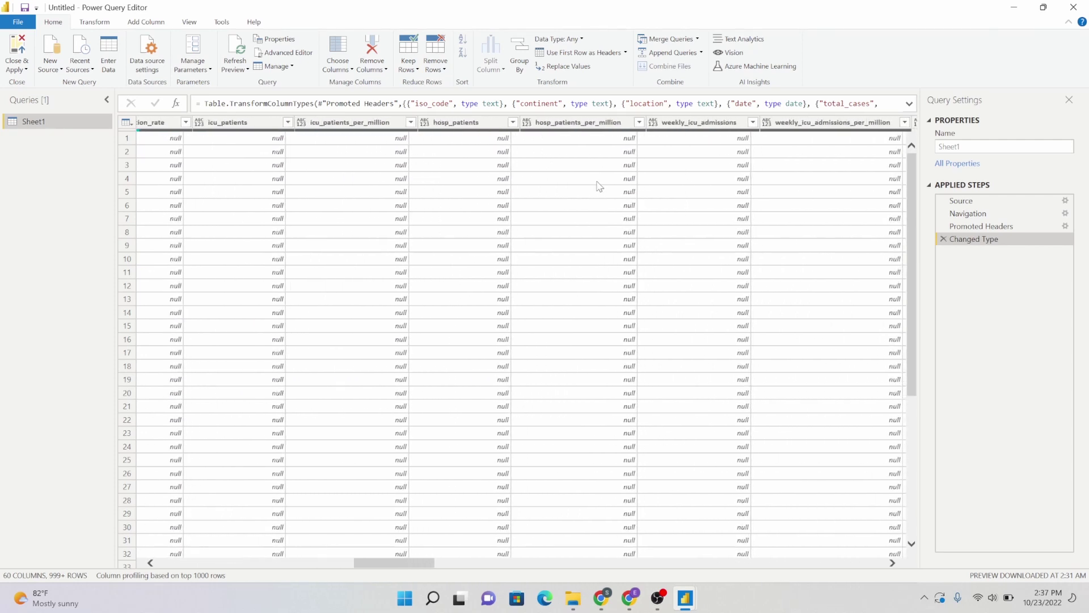
{"action": "scroll", "coordinate": [595, 187], "scroll_direction": "right", "scroll_amount": 5}
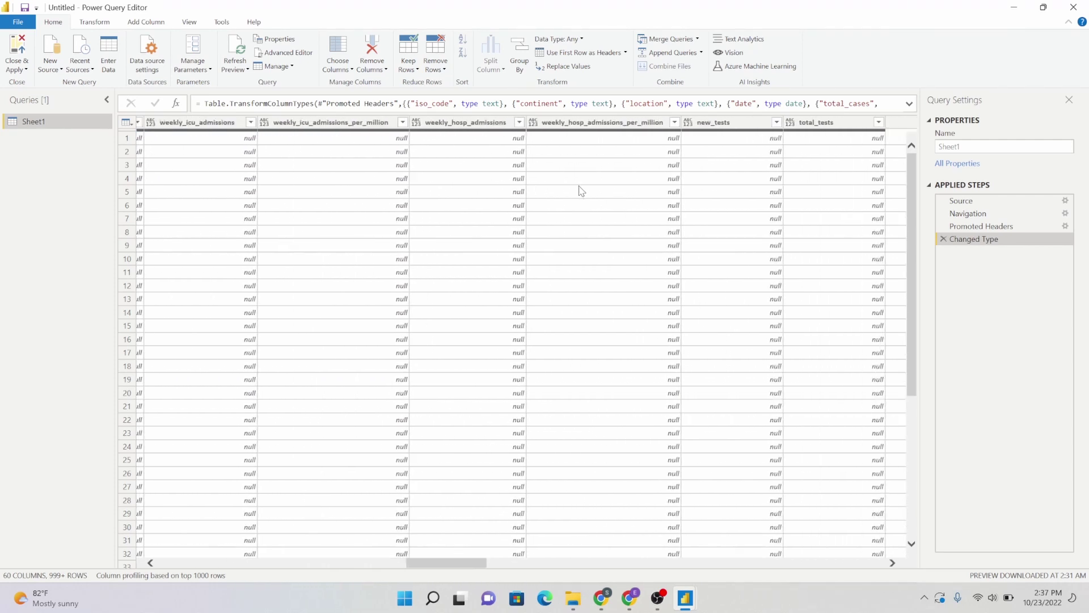
{"action": "scroll", "coordinate": [582, 190], "scroll_direction": "right", "scroll_amount": 5}
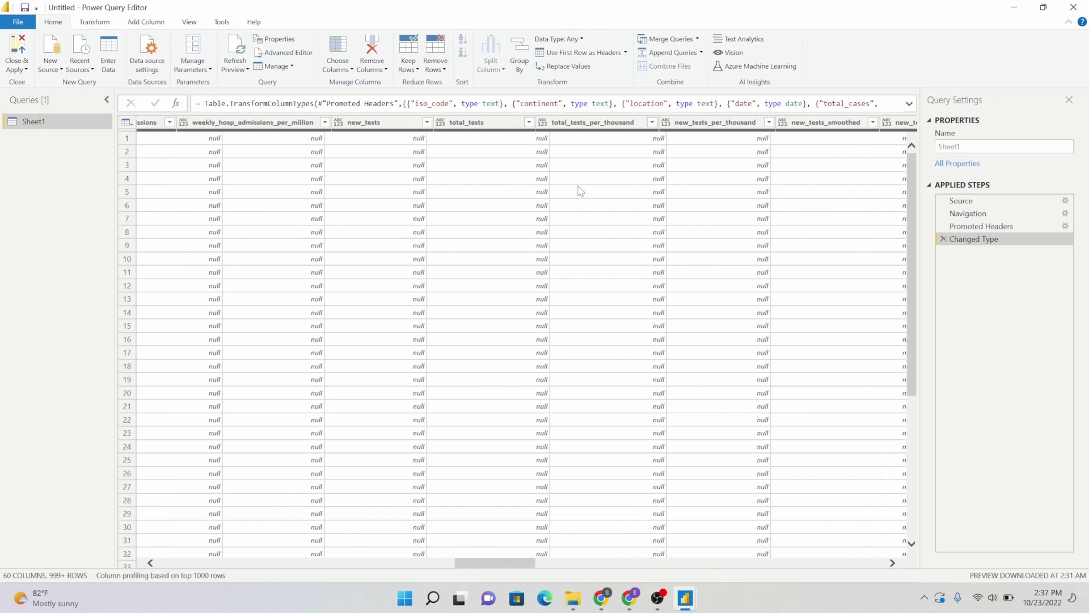
{"action": "scroll", "coordinate": [580, 191], "scroll_direction": "right", "scroll_amount": 5}
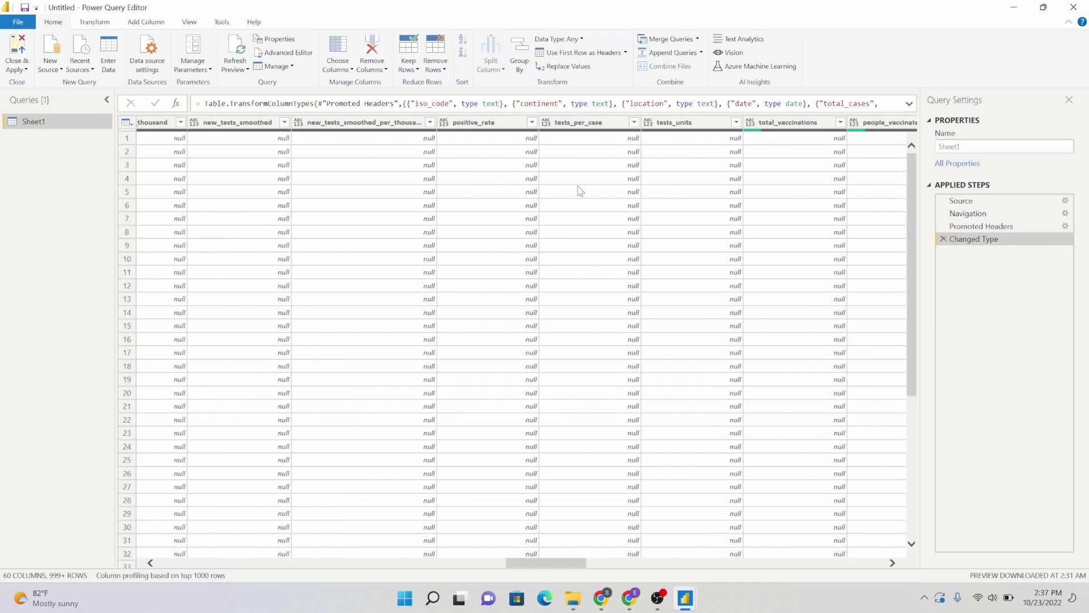
{"action": "scroll", "coordinate": [581, 191], "scroll_direction": "right", "scroll_amount": 3}
{"action": "scroll", "coordinate": [640, 153], "scroll_direction": "right", "scroll_amount": 3}
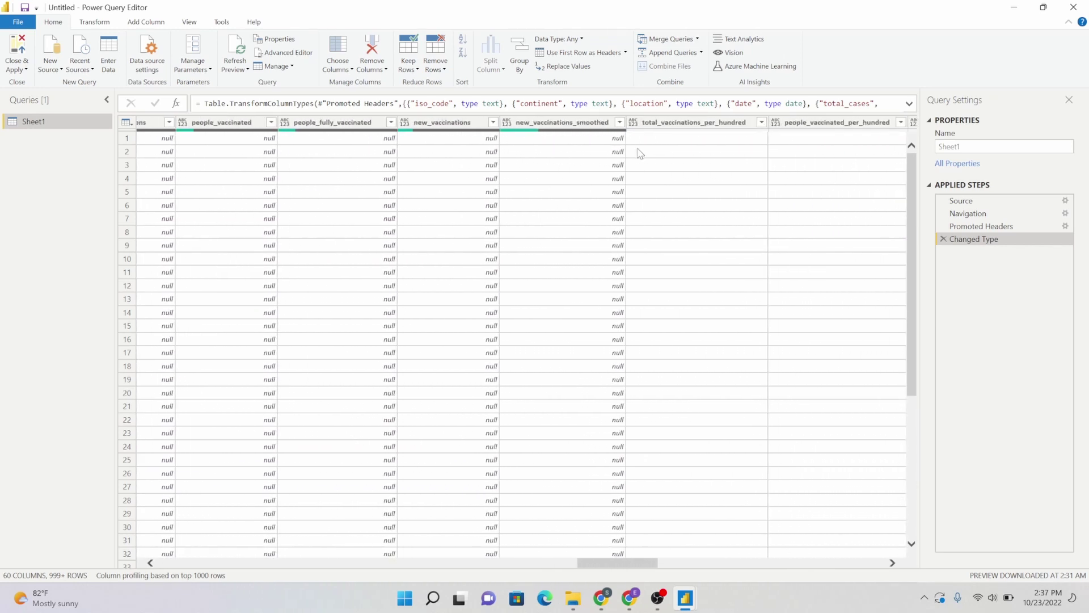
{"action": "scroll", "coordinate": [641, 153], "scroll_direction": "right", "scroll_amount": 5}
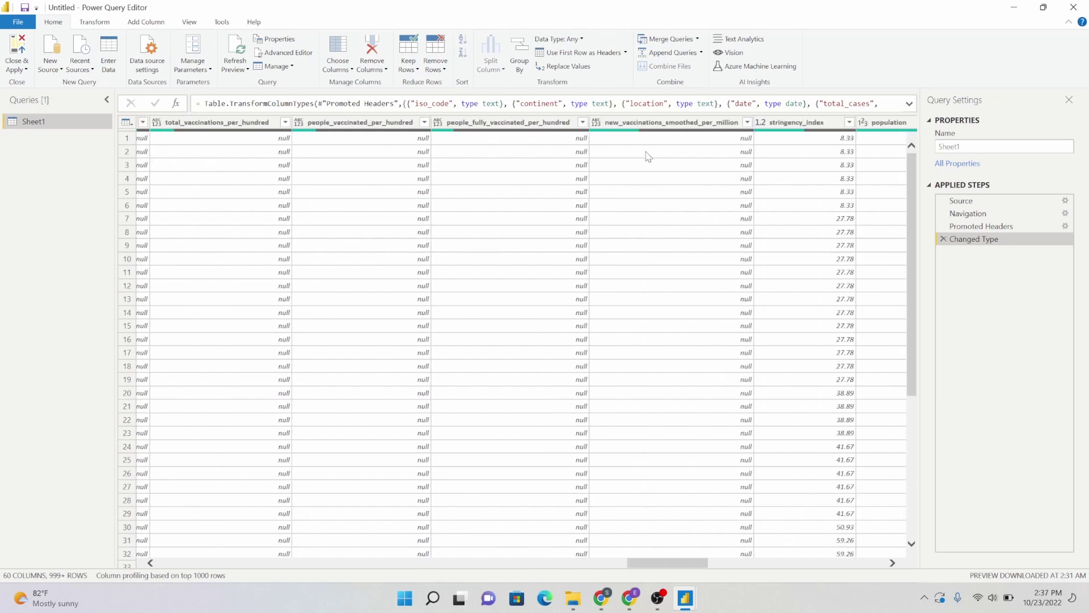
{"action": "scroll", "coordinate": [649, 157], "scroll_direction": "right", "scroll_amount": 5}
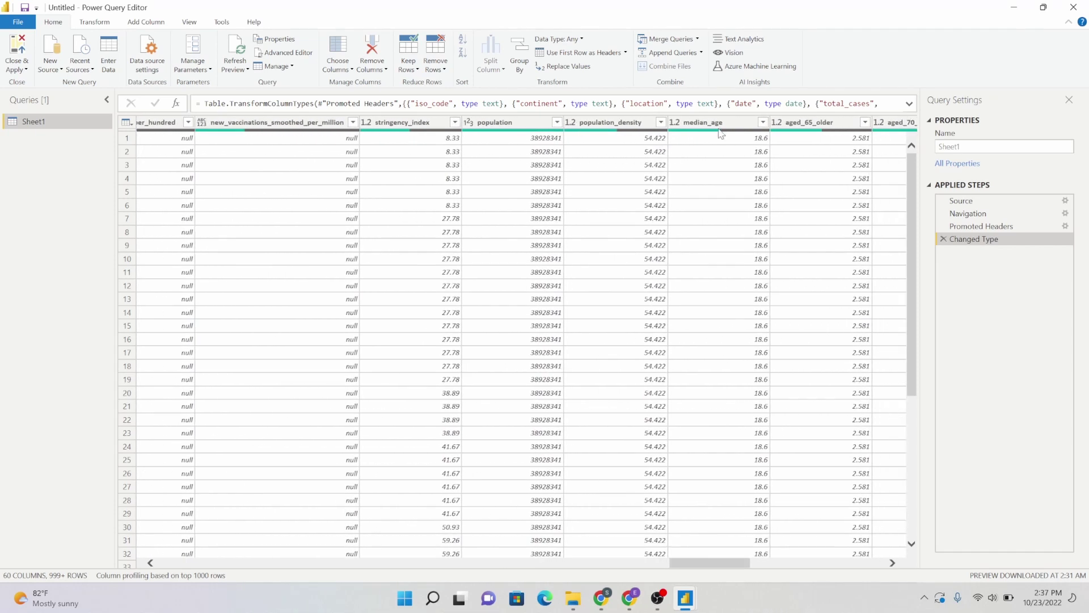
{"action": "left_click", "coordinate": [708, 125]}
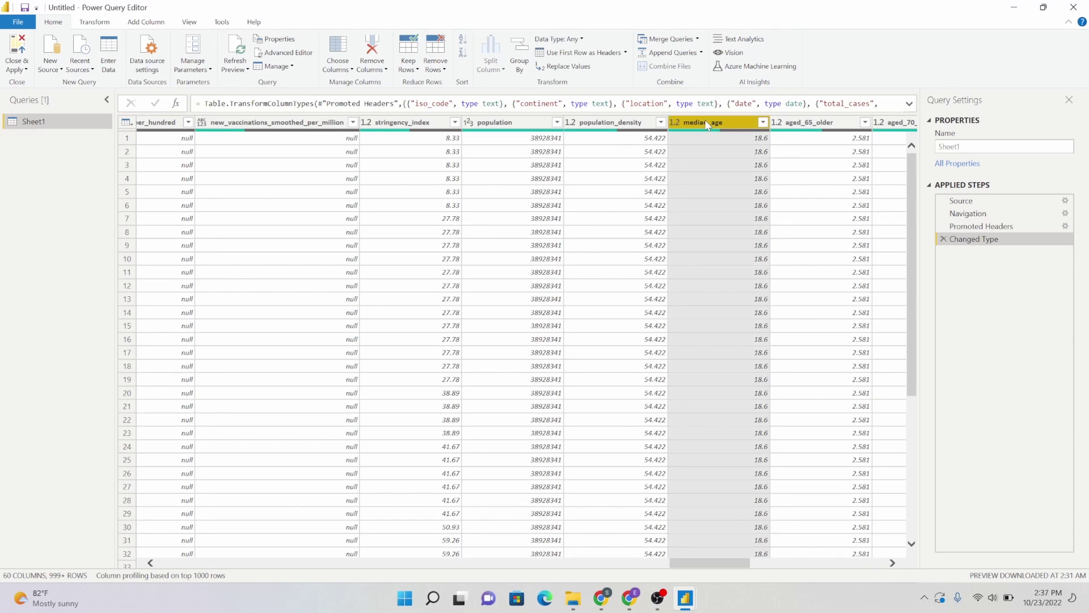
{"action": "right_click", "coordinate": [707, 125]}
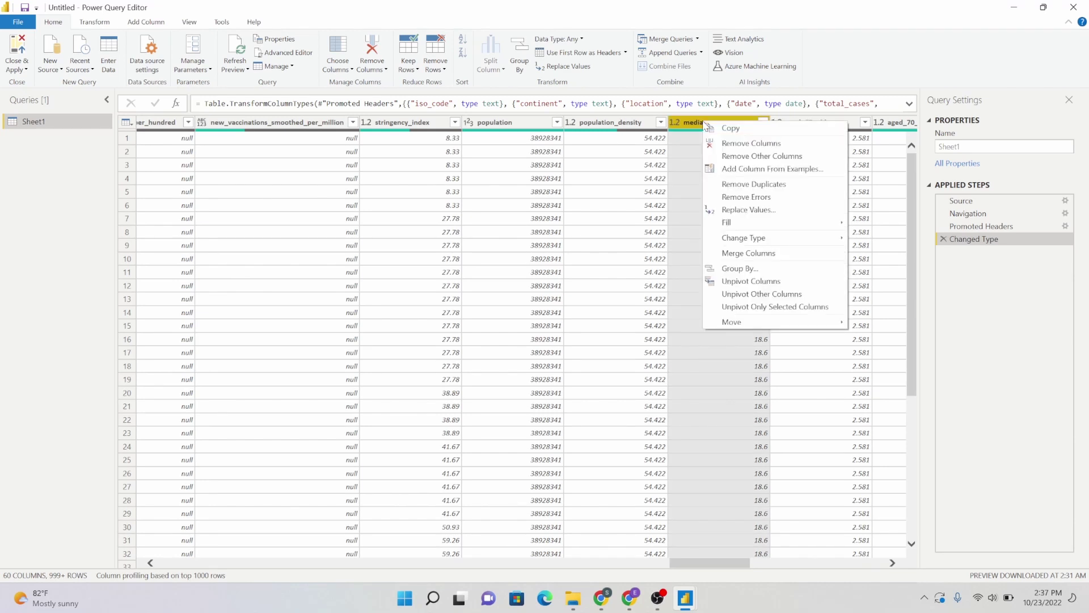
{"action": "left_click", "coordinate": [758, 157]}
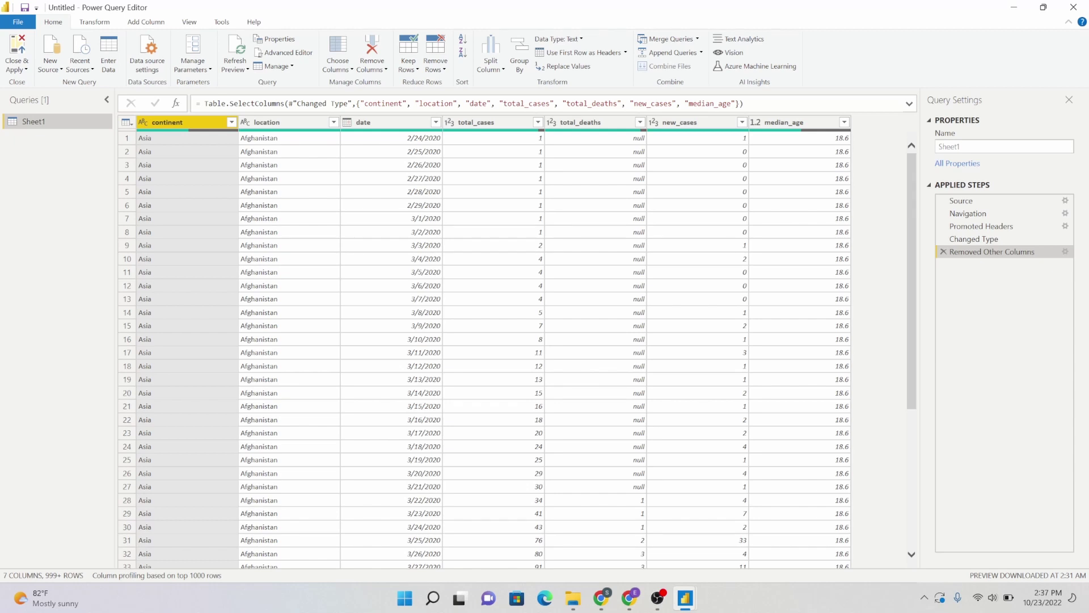
Step: Examine the distinct values available for filtering in the continent, location, date and total_cases columns without applying any filter
{"action": "left_click", "coordinate": [232, 123]}
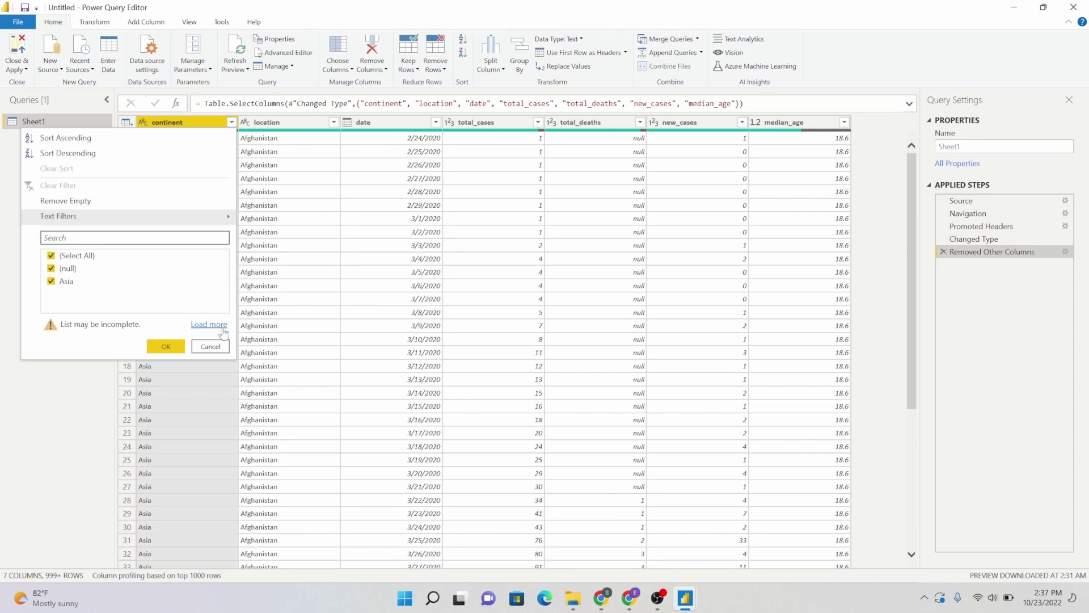
{"action": "left_click", "coordinate": [205, 346]}
{"action": "left_click", "coordinate": [334, 122]}
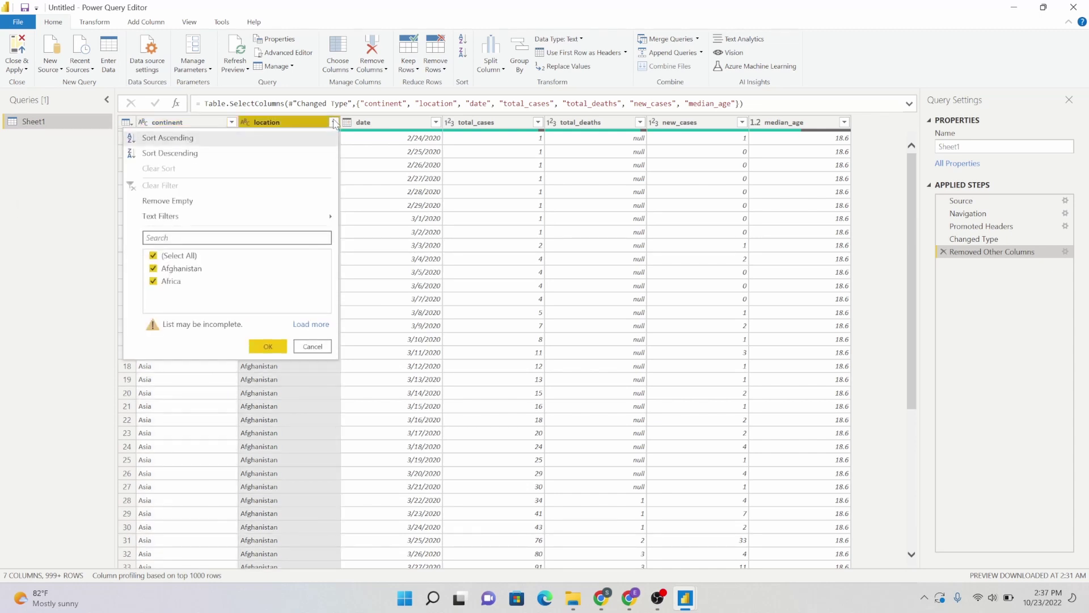
{"action": "left_click", "coordinate": [335, 123]}
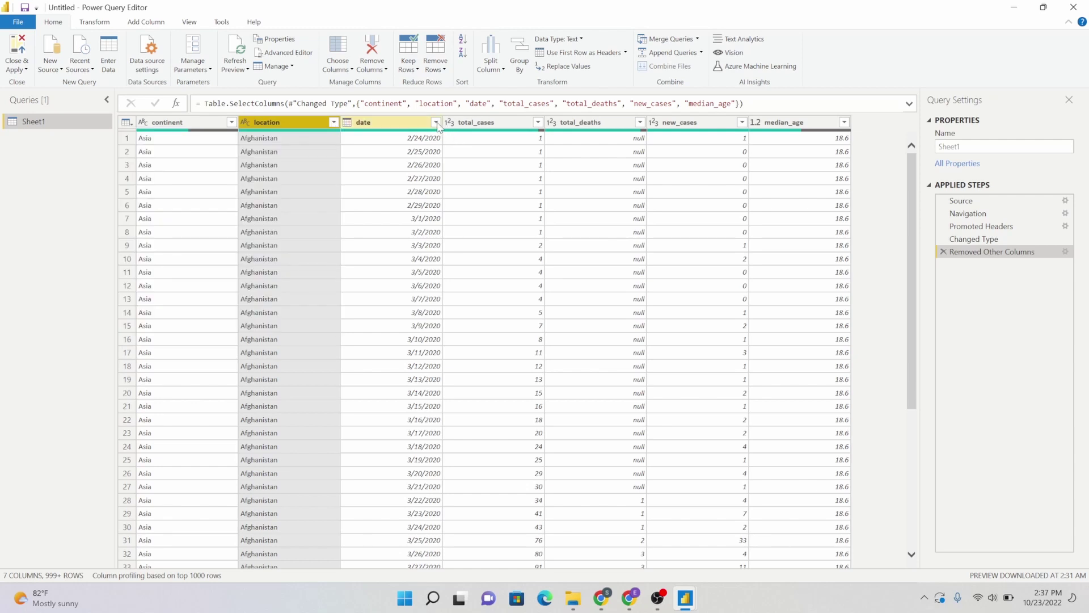
{"action": "scroll", "coordinate": [396, 214], "scroll_direction": "down", "scroll_amount": 20}
{"action": "scroll", "coordinate": [397, 213], "scroll_direction": "up", "scroll_amount": 20}
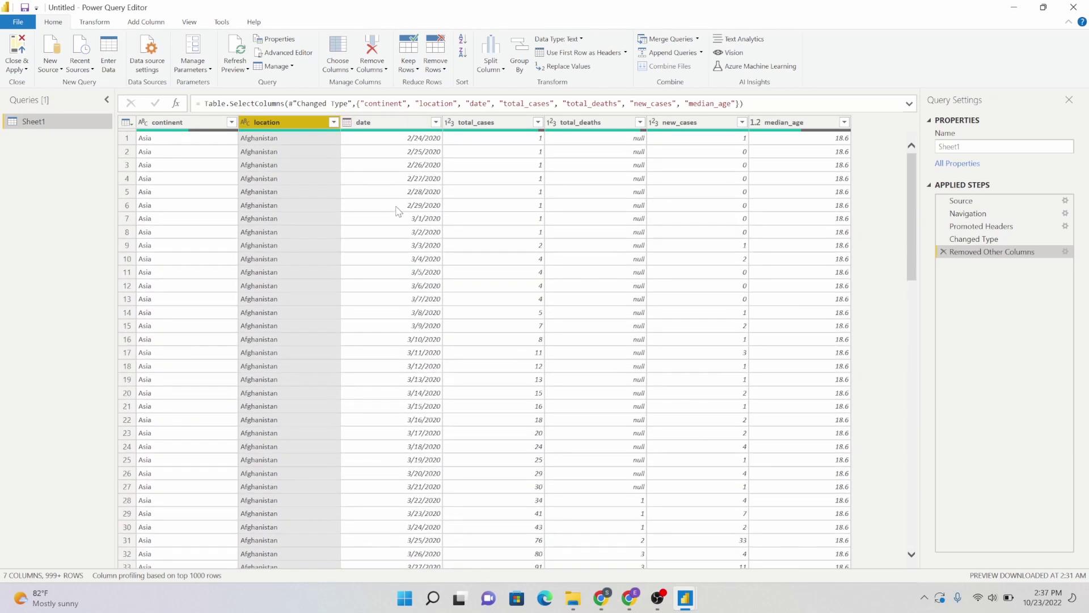
{"action": "left_click", "coordinate": [436, 122]}
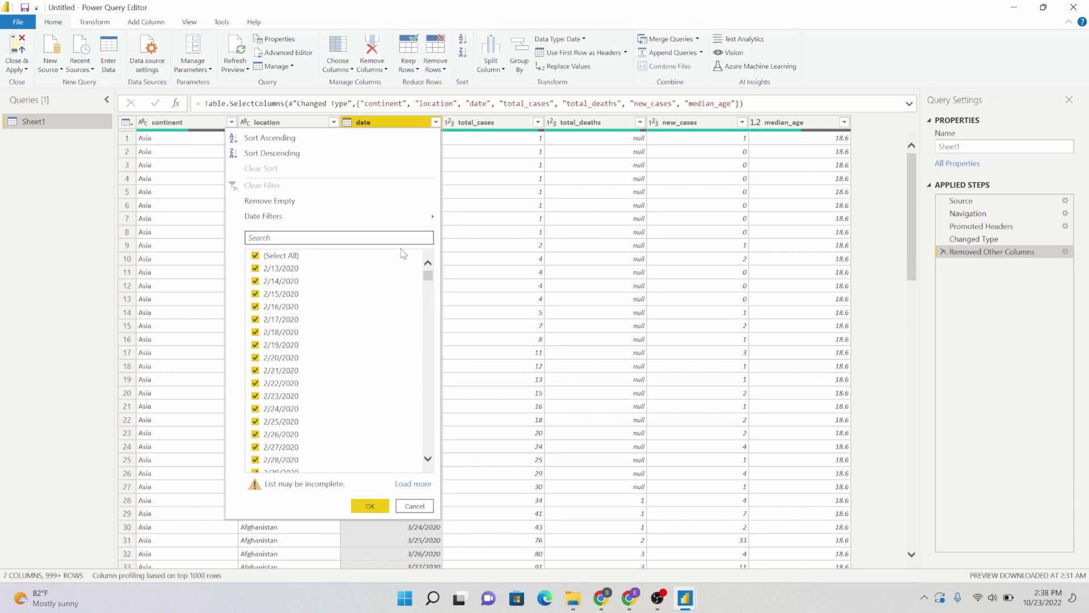
{"action": "scroll", "coordinate": [367, 294], "scroll_direction": "down", "scroll_amount": 3}
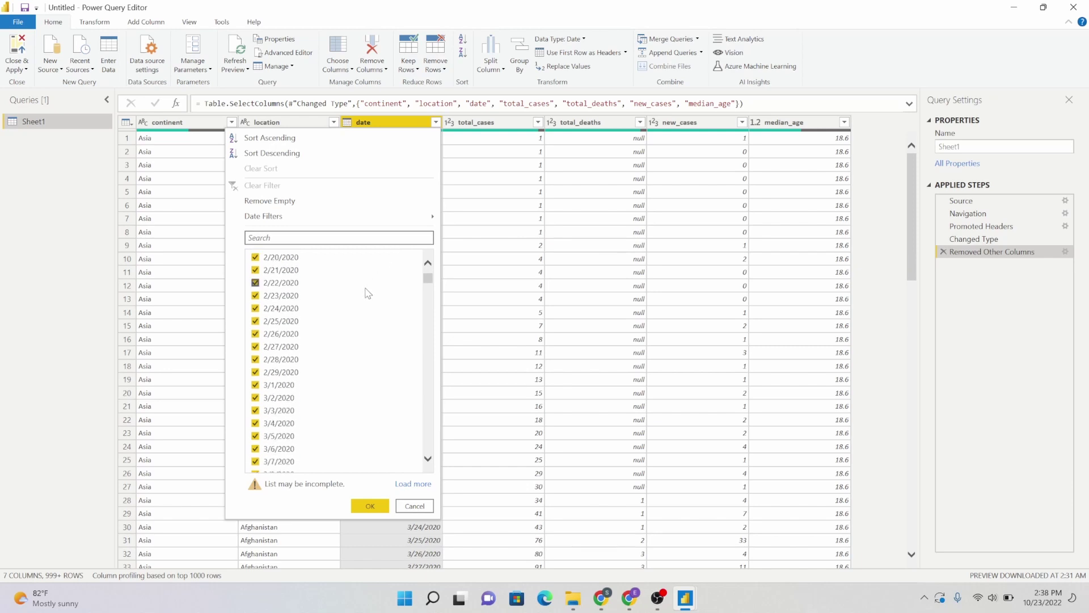
{"action": "scroll", "coordinate": [368, 294], "scroll_direction": "up", "scroll_amount": 3}
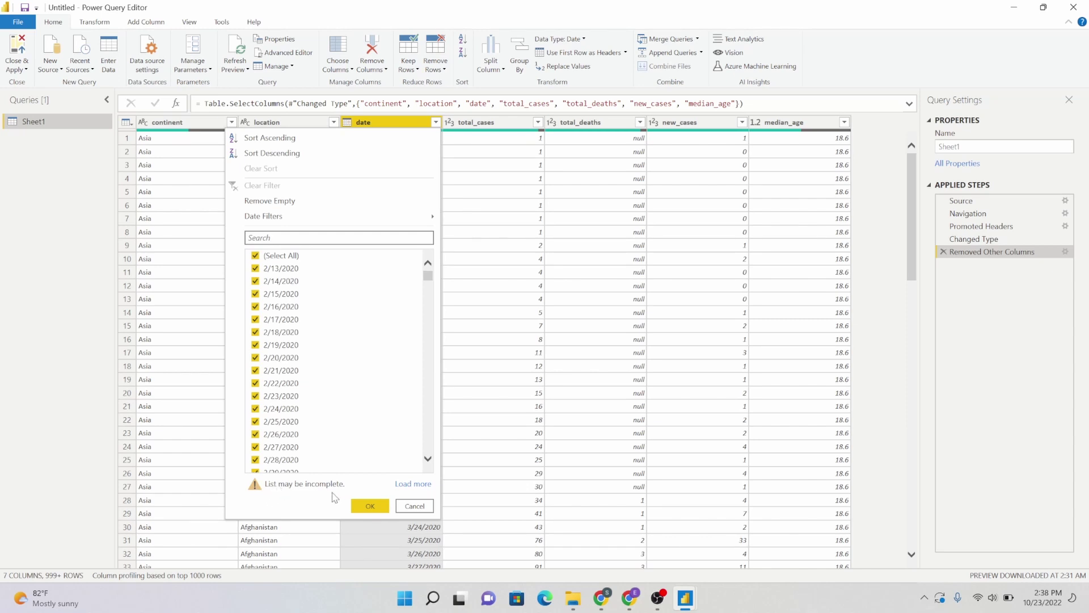
{"action": "left_click", "coordinate": [415, 505]}
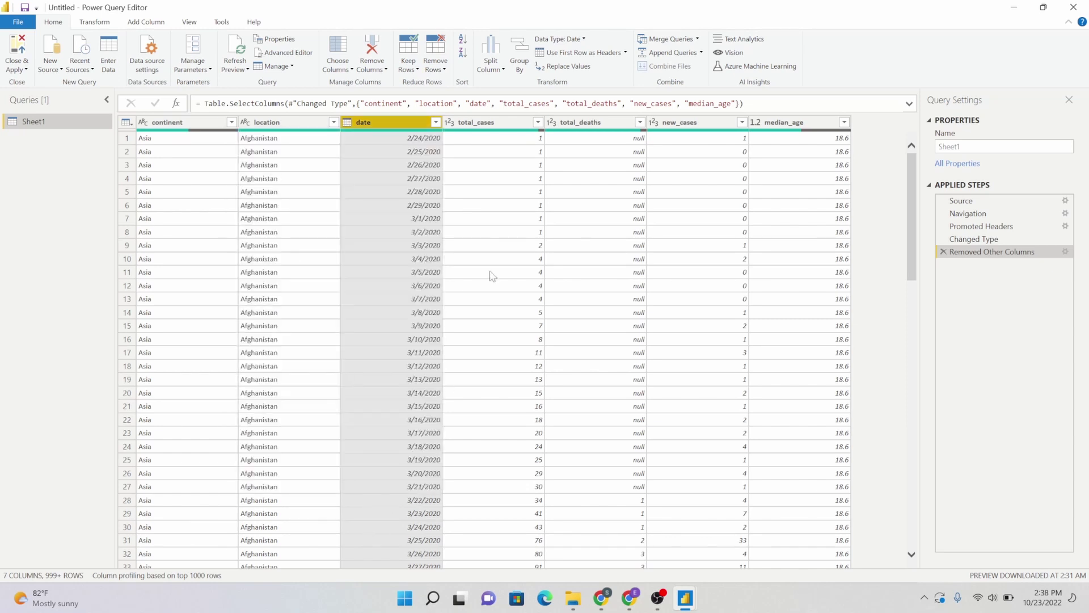
{"action": "left_click", "coordinate": [538, 122]}
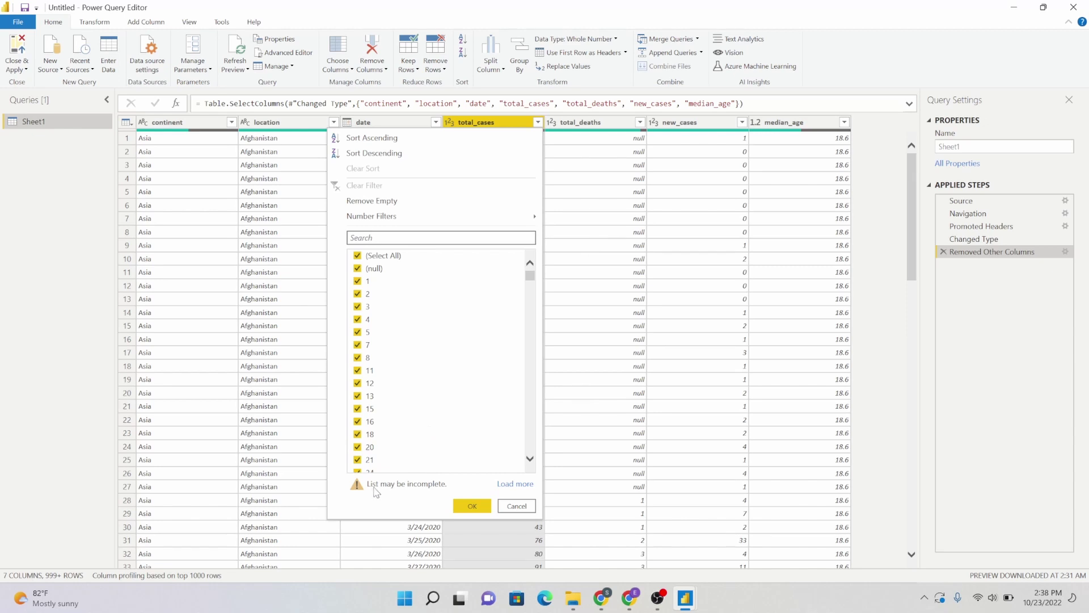
{"action": "left_click", "coordinate": [386, 122]}
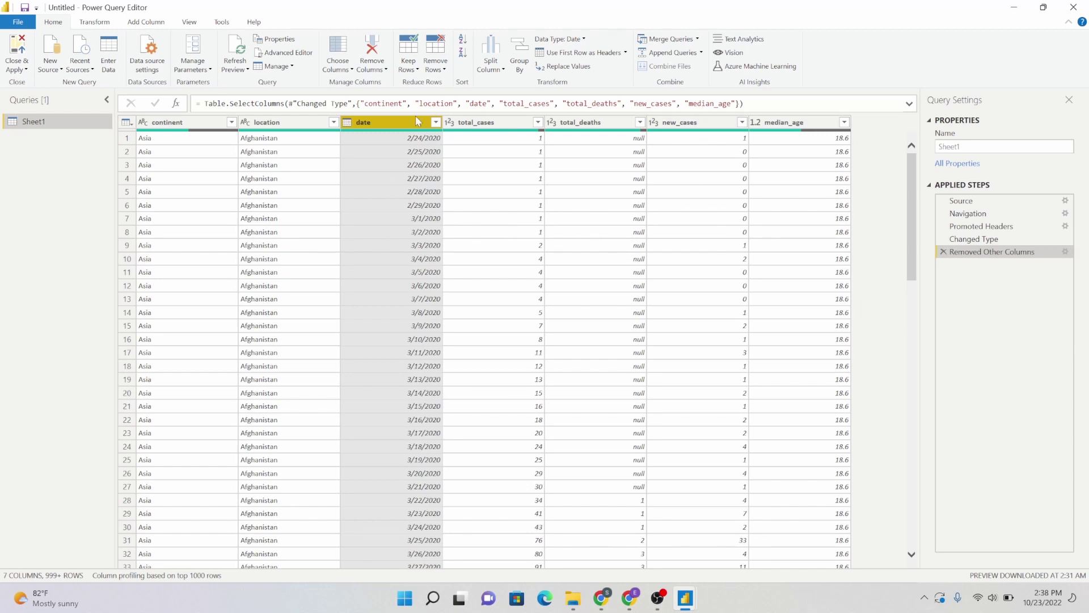
Step: Sort the date column in descending order and filter it to show only 7/20/2021
{"action": "left_click", "coordinate": [436, 123]}
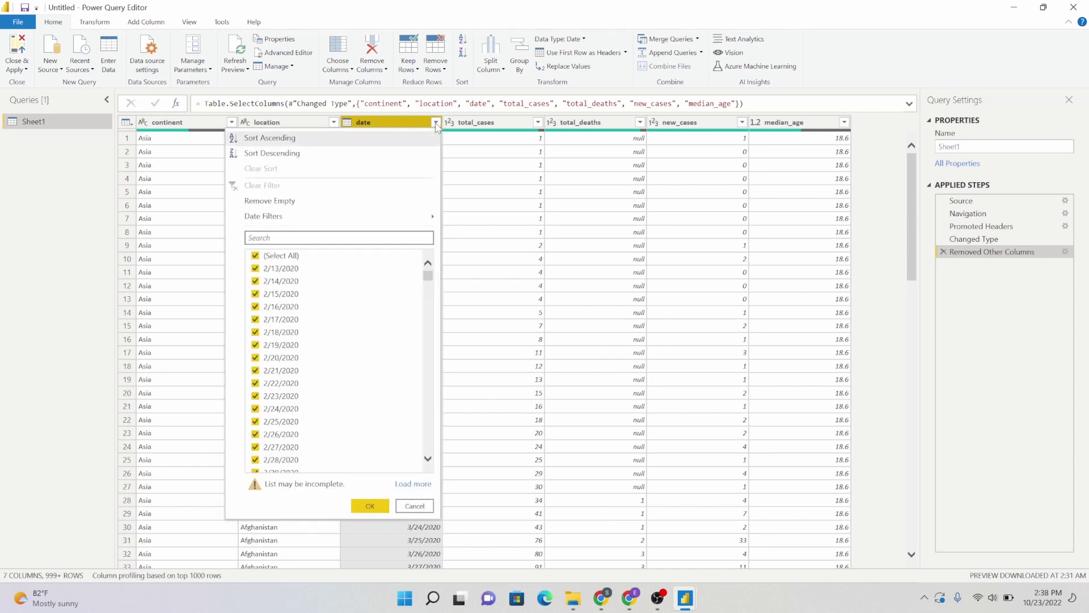
{"action": "left_click", "coordinate": [310, 153]}
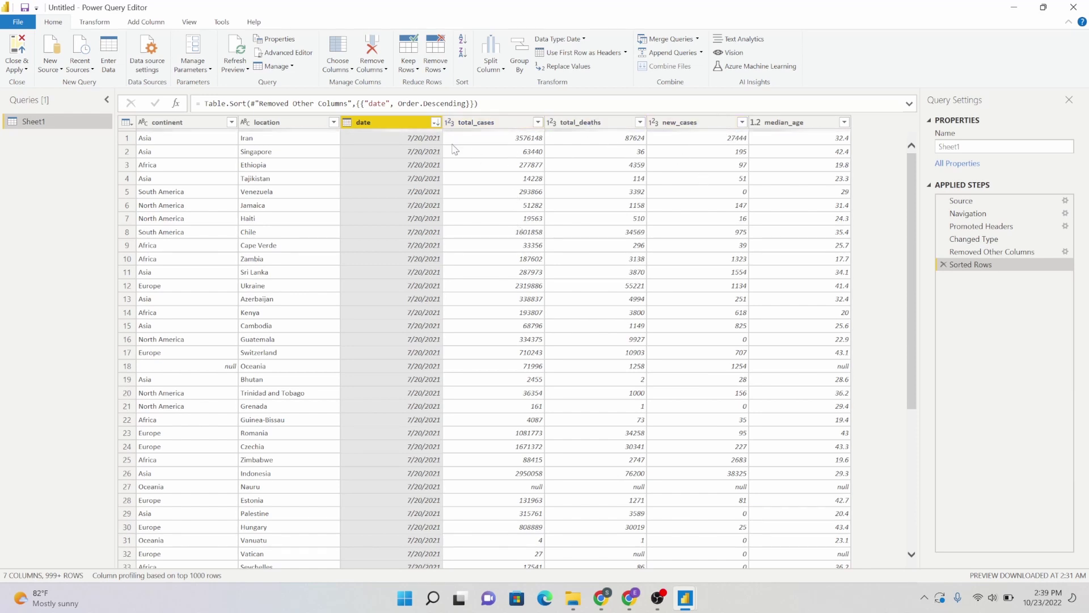
{"action": "left_click", "coordinate": [435, 123]}
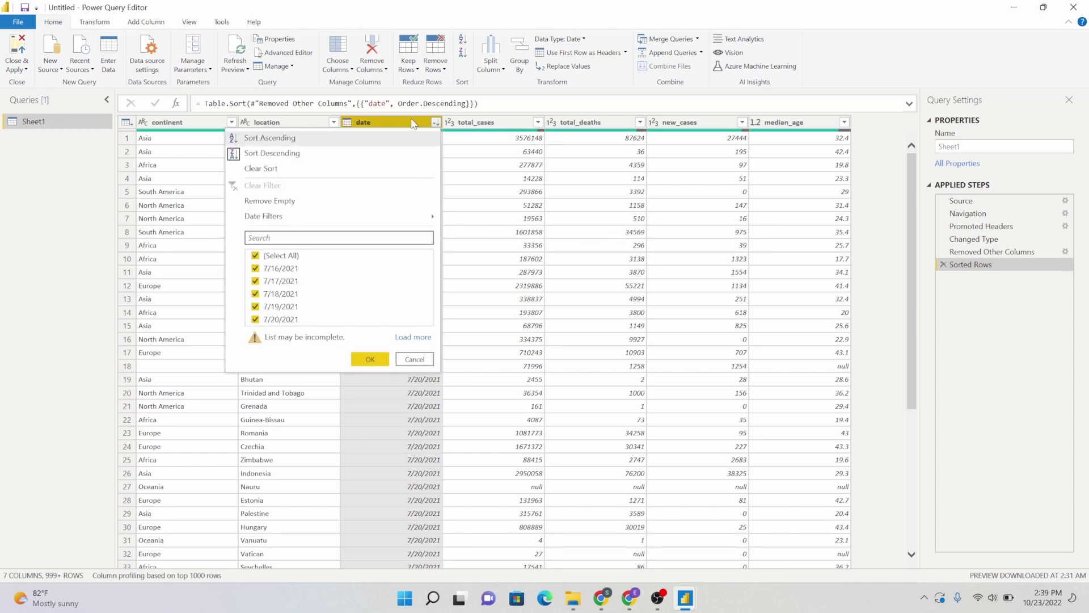
{"action": "left_click", "coordinate": [435, 122]}
{"action": "left_click", "coordinate": [435, 122]}
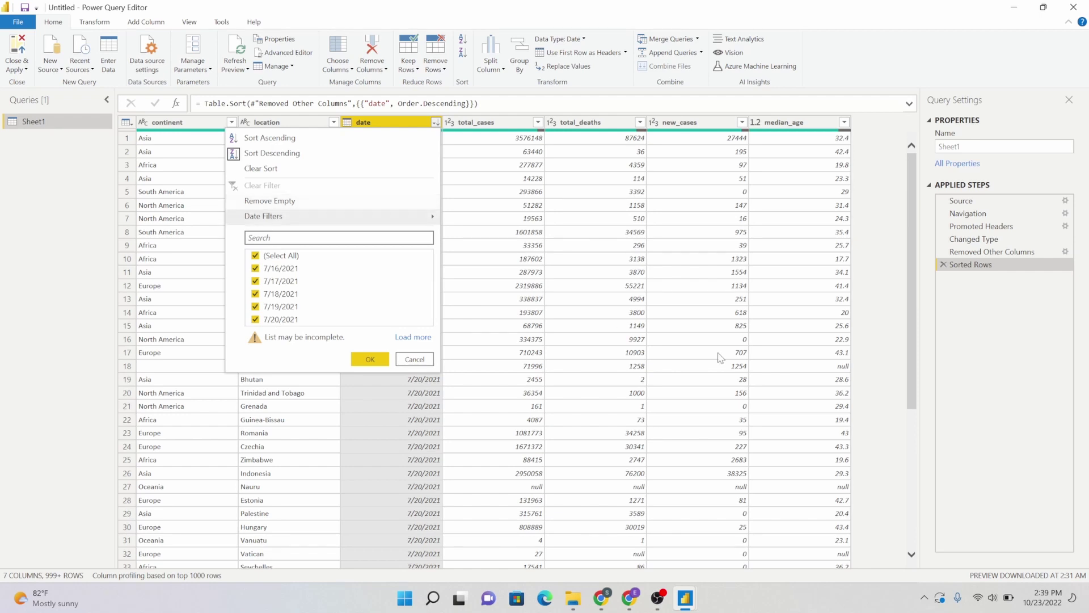
{"action": "left_click", "coordinate": [255, 256]}
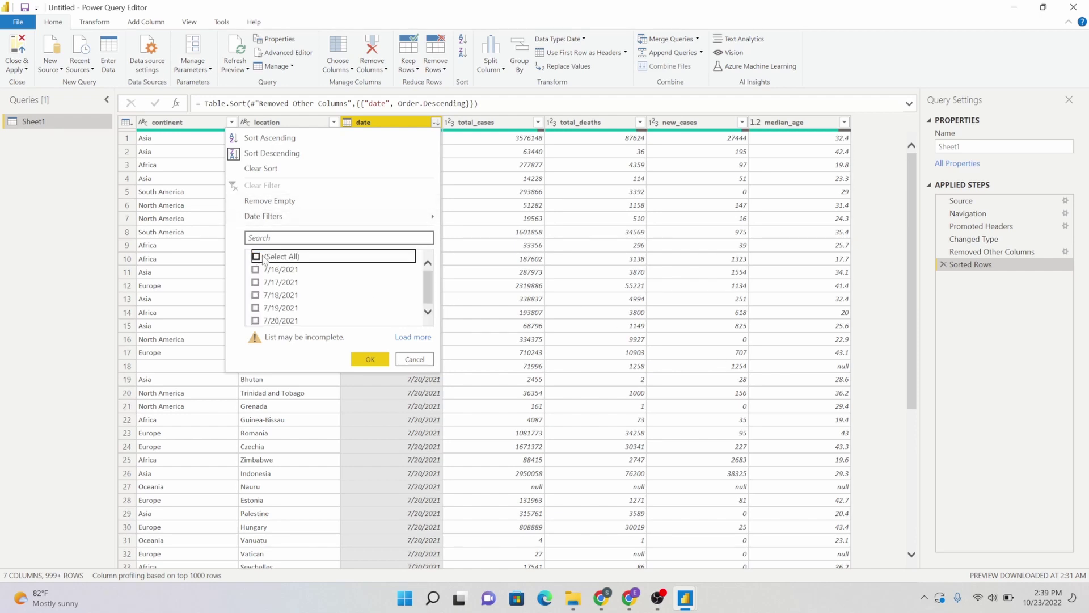
{"action": "left_click", "coordinate": [255, 321]}
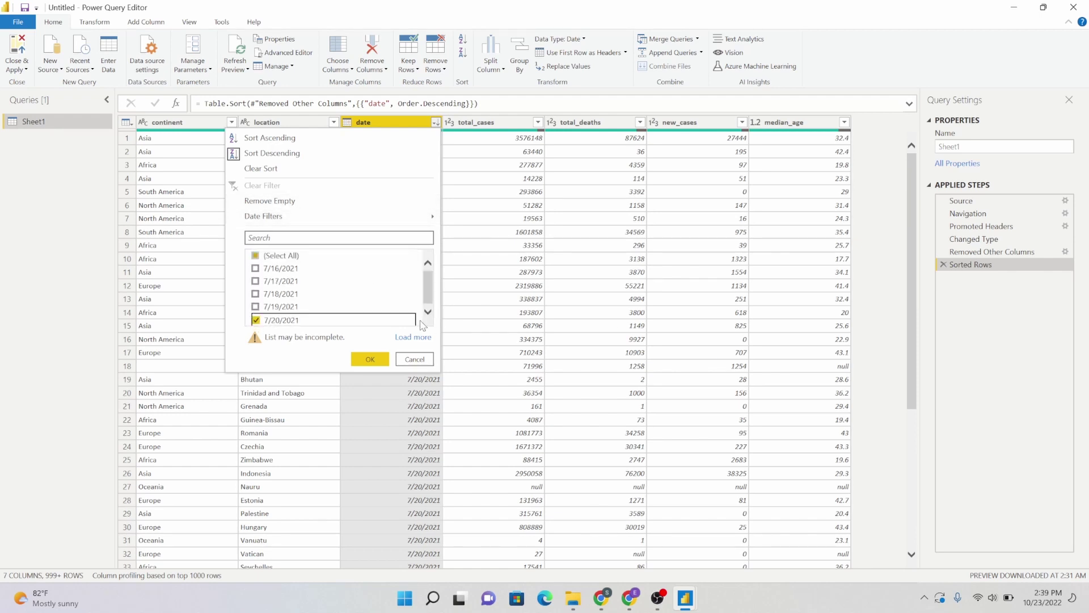
{"action": "left_click", "coordinate": [370, 360]}
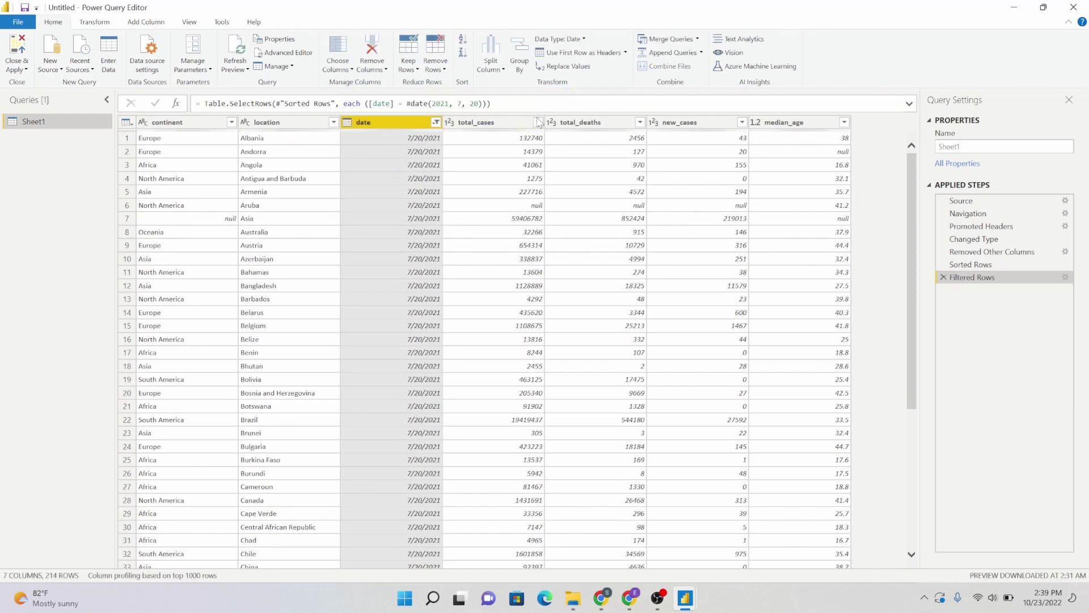
Step: Filter the continent column to exclude null values, and check the location column's filter values
{"action": "left_click", "coordinate": [231, 122]}
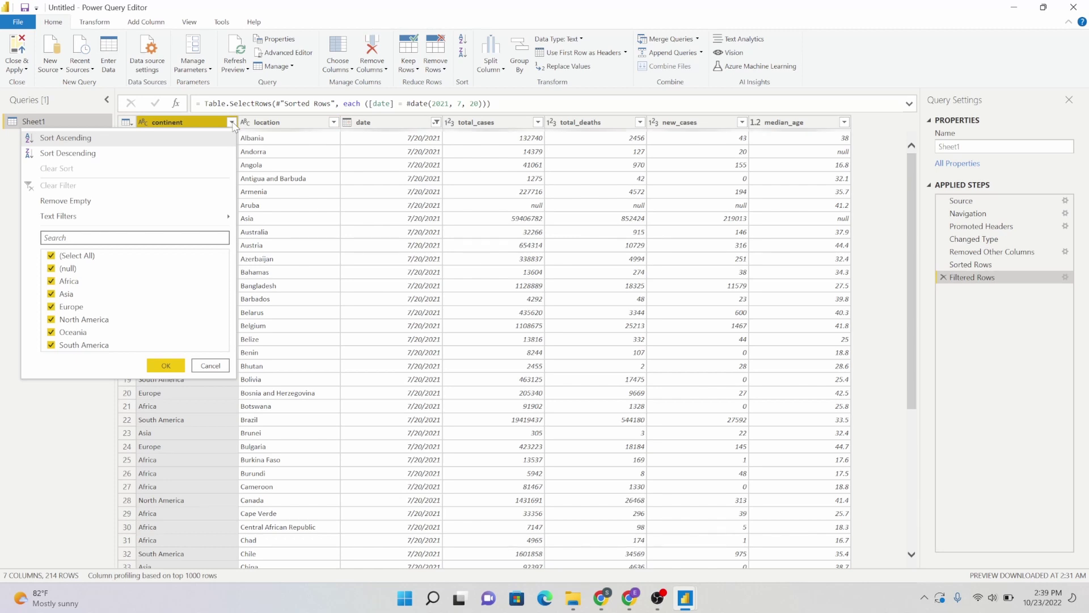
{"action": "left_click", "coordinate": [52, 268]}
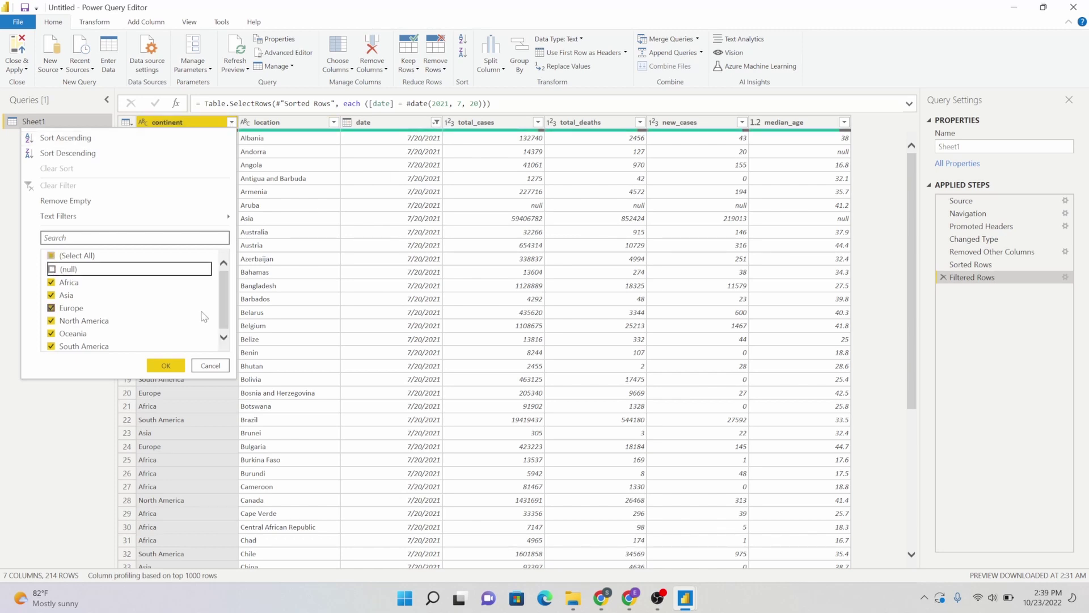
{"action": "left_click", "coordinate": [166, 365]}
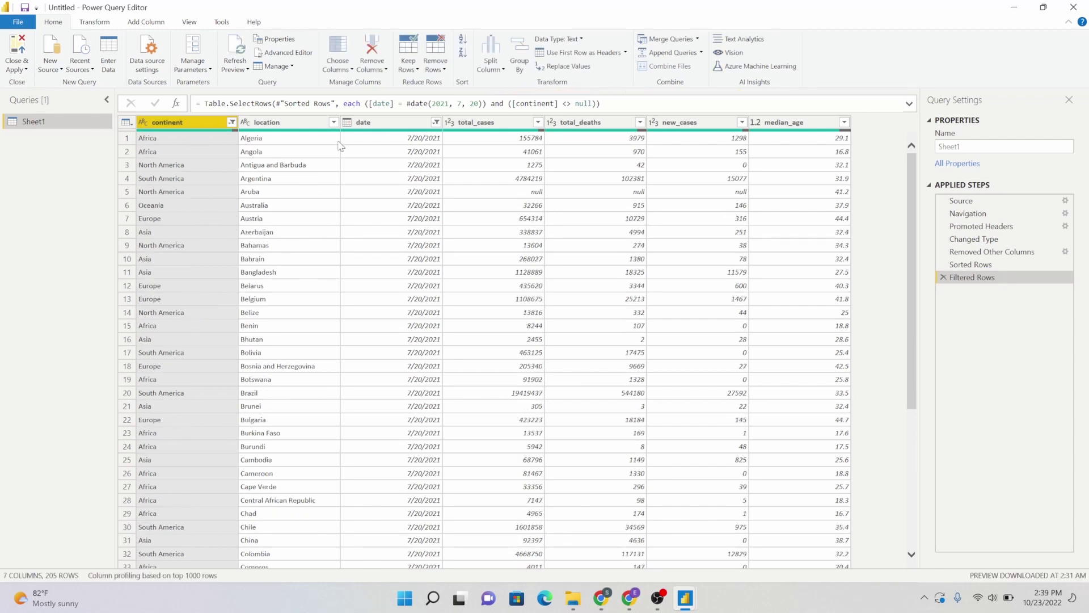
{"action": "left_click", "coordinate": [334, 123]}
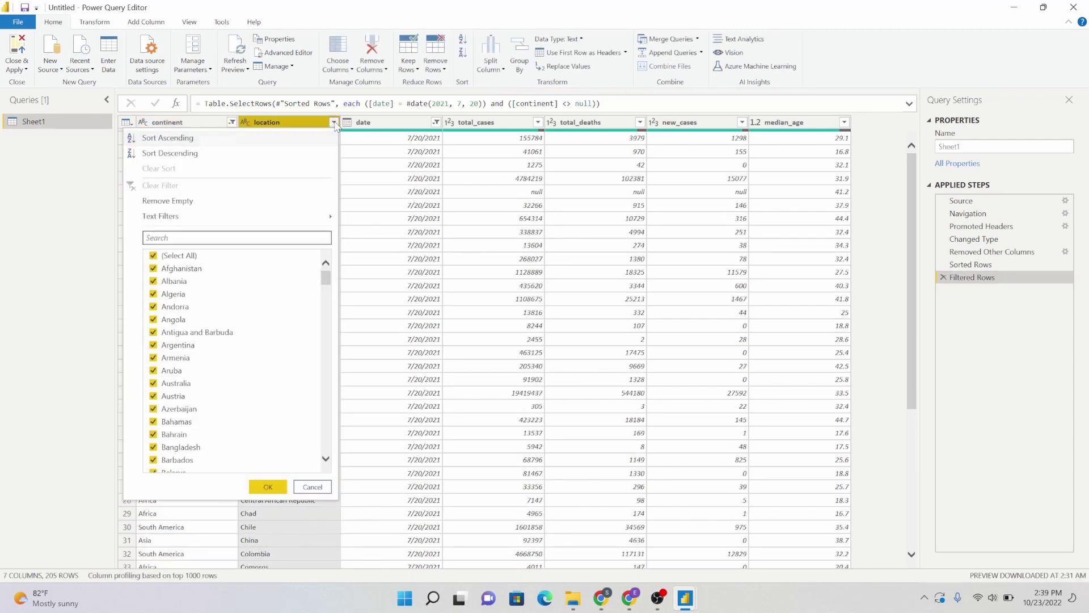
{"action": "left_click", "coordinate": [397, 123]}
{"action": "left_click", "coordinate": [436, 123]}
{"action": "left_click", "coordinate": [437, 123]}
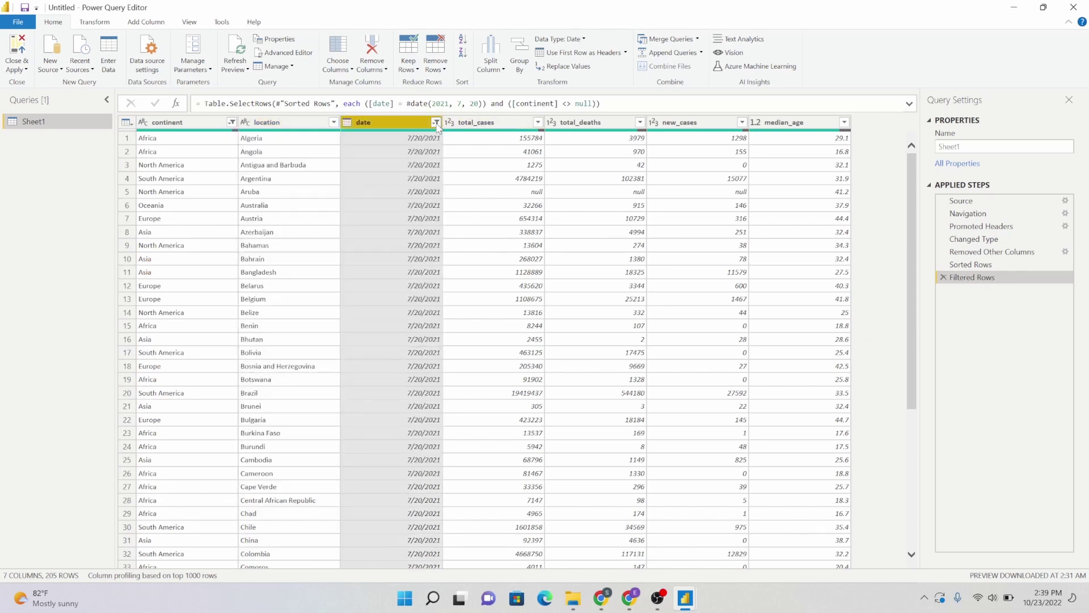
Step: Filter out the null values in both the total_cases and total_deaths columns
{"action": "left_click", "coordinate": [538, 122]}
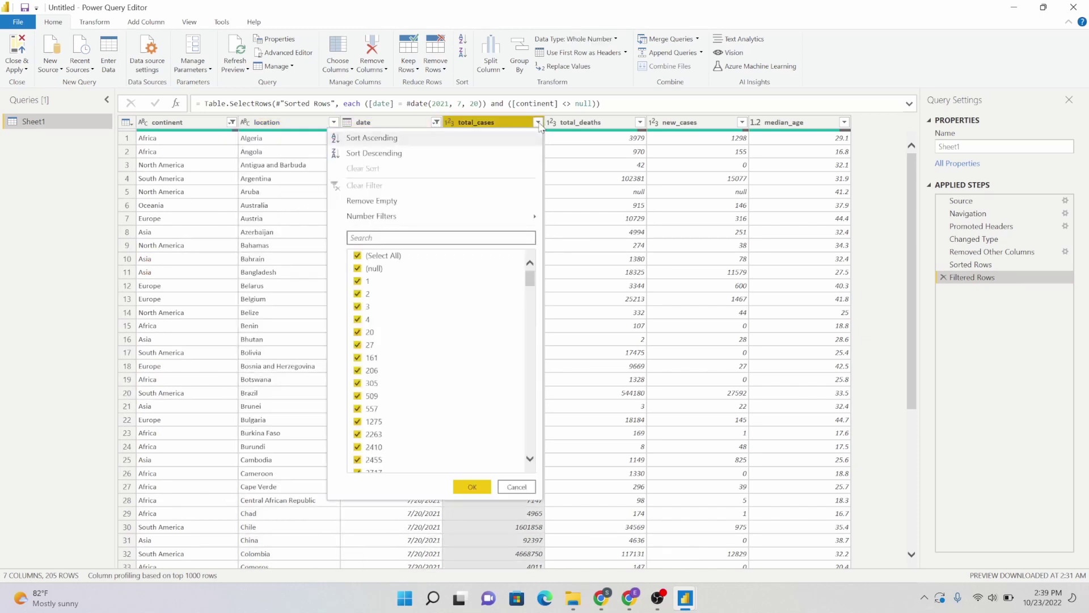
{"action": "left_click", "coordinate": [358, 269]}
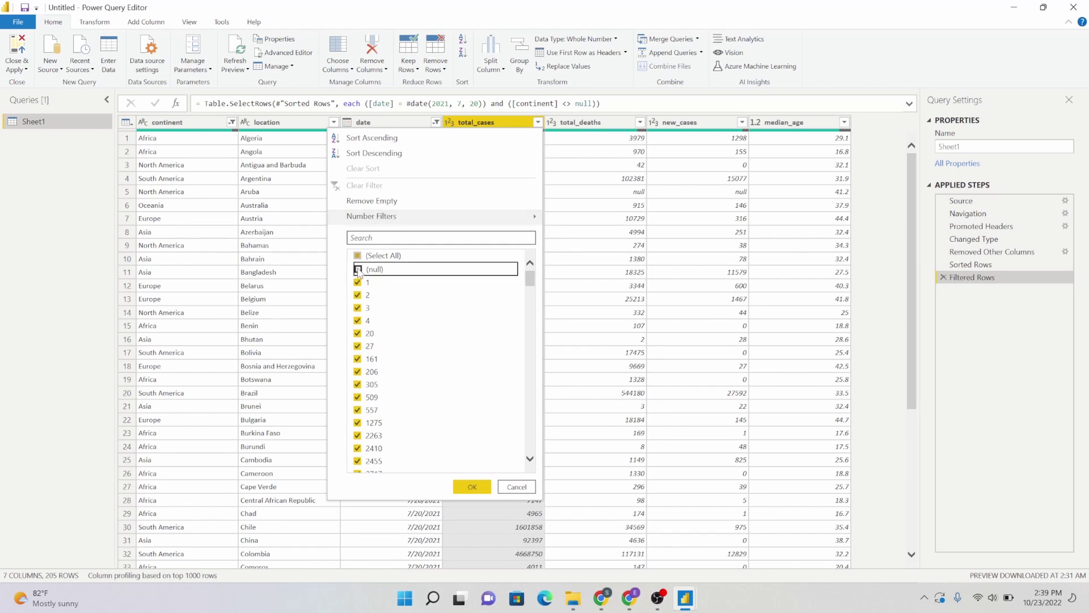
{"action": "left_click", "coordinate": [472, 486]}
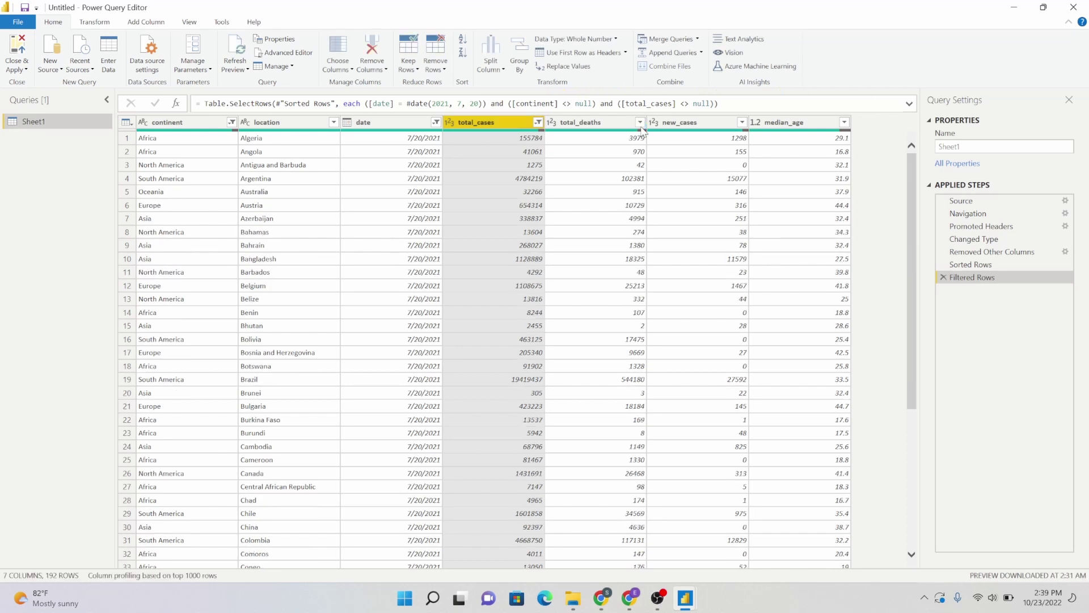
{"action": "left_click", "coordinate": [640, 123]}
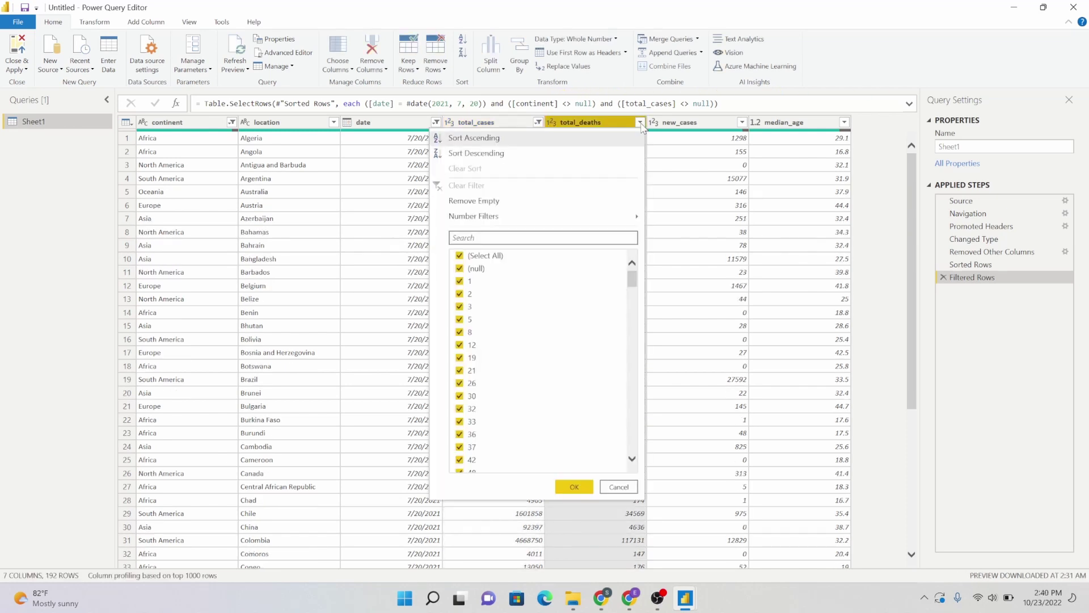
{"action": "left_click", "coordinate": [459, 269]}
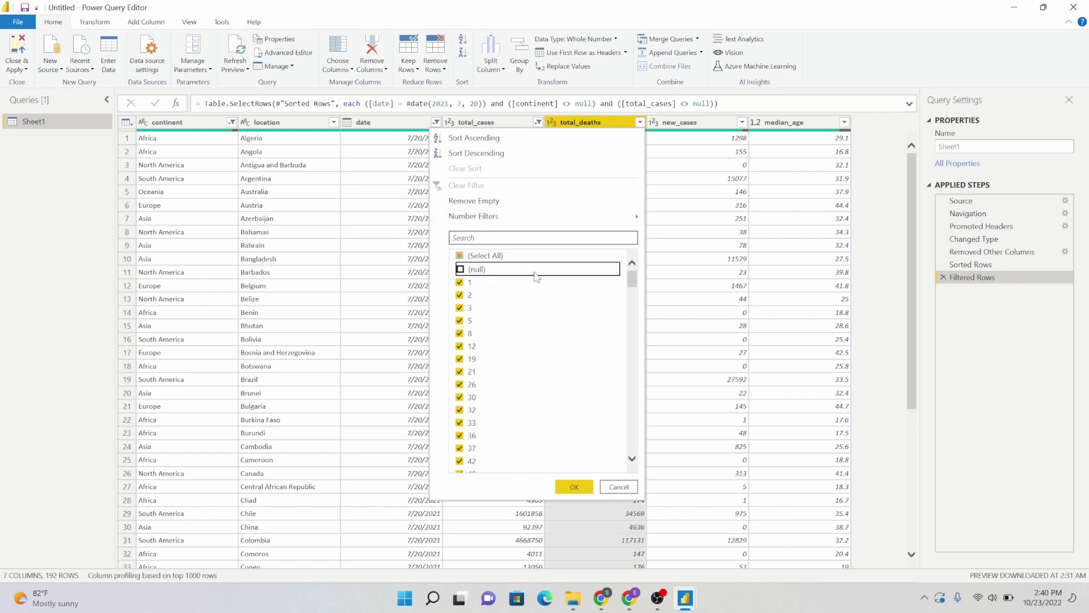
{"action": "left_click", "coordinate": [573, 486]}
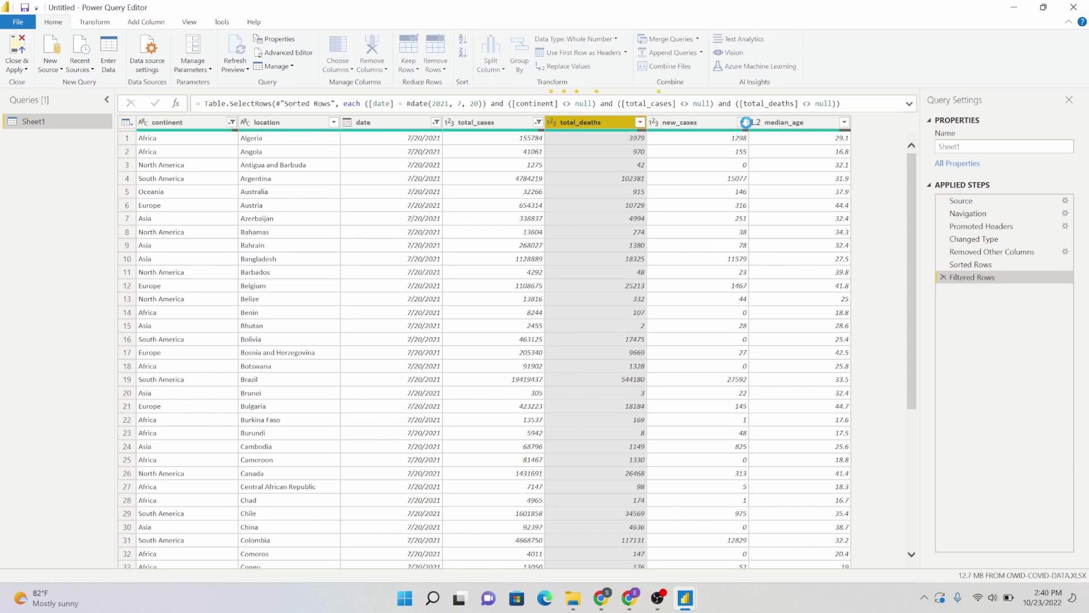
Step: Filter the median_age column to exclude null values, leaving new_cases unfiltered
{"action": "left_click", "coordinate": [742, 122]}
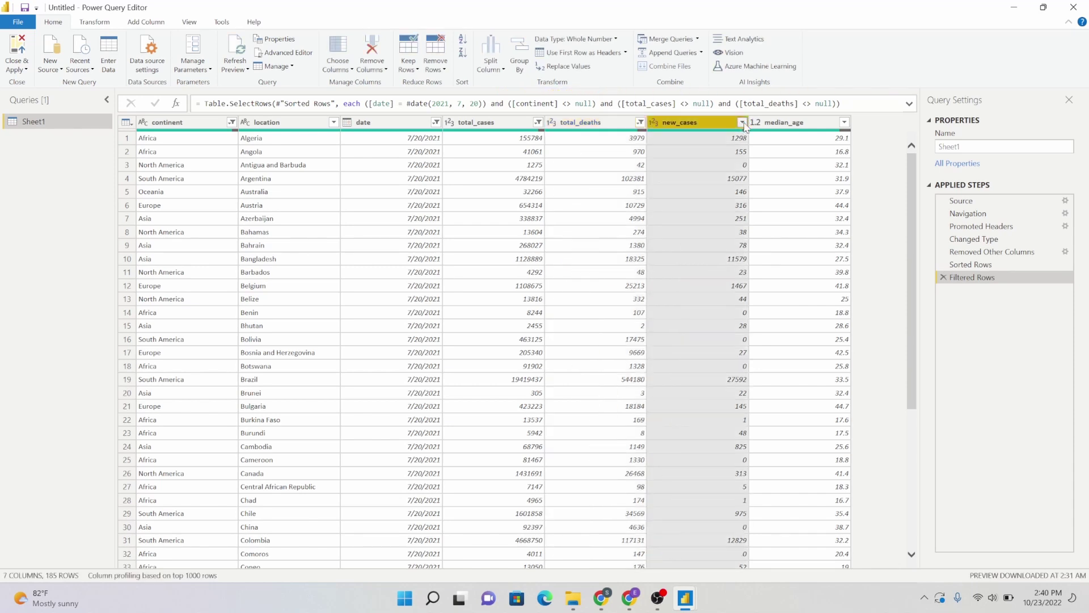
{"action": "left_click", "coordinate": [742, 122]}
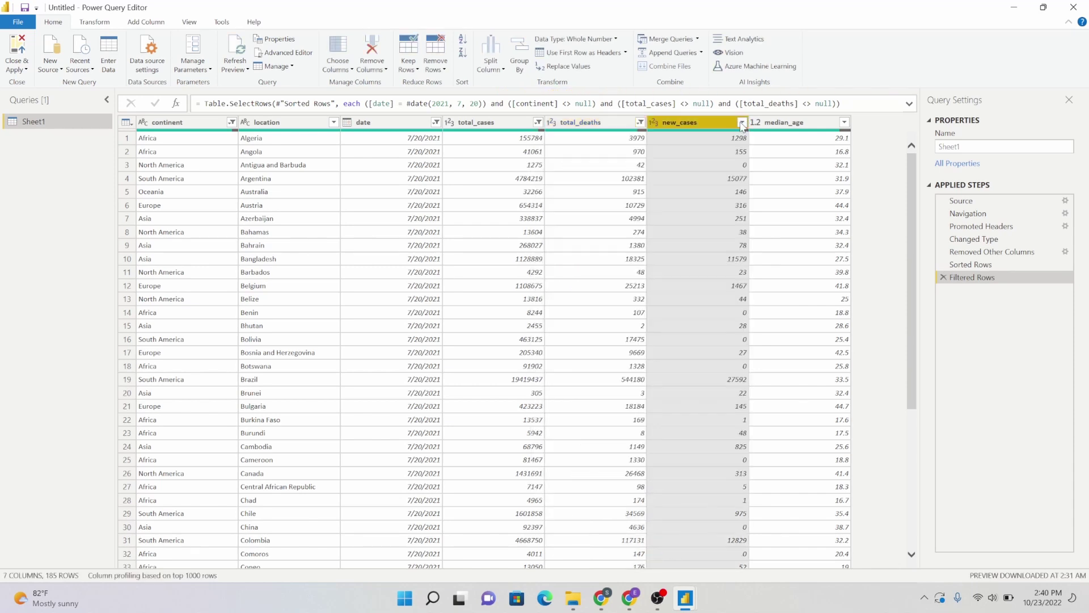
{"action": "left_click", "coordinate": [845, 123]}
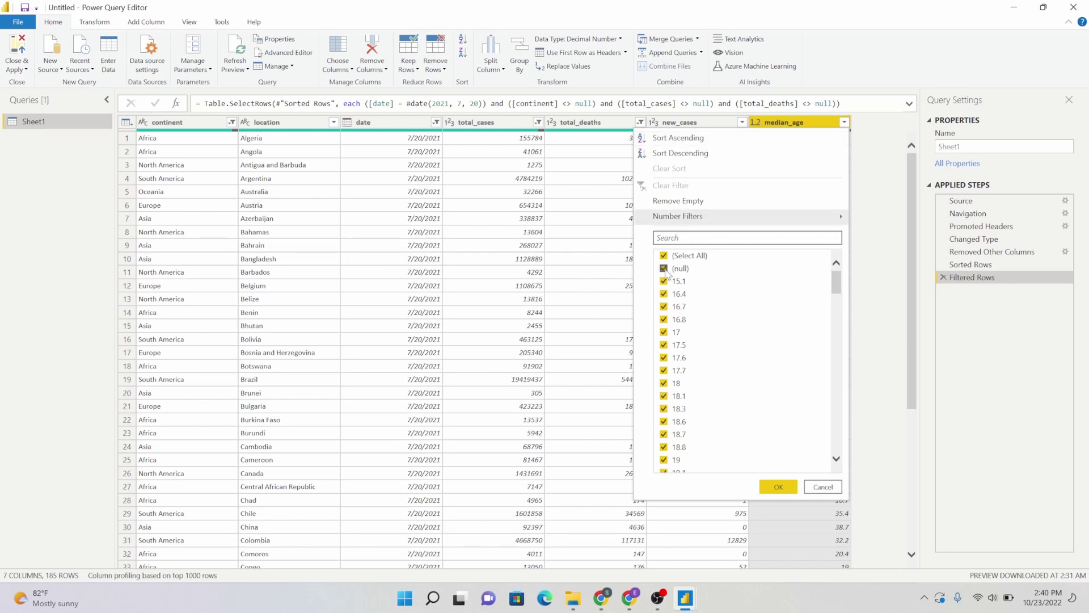
{"action": "left_click", "coordinate": [663, 269]}
{"action": "left_click", "coordinate": [778, 487]}
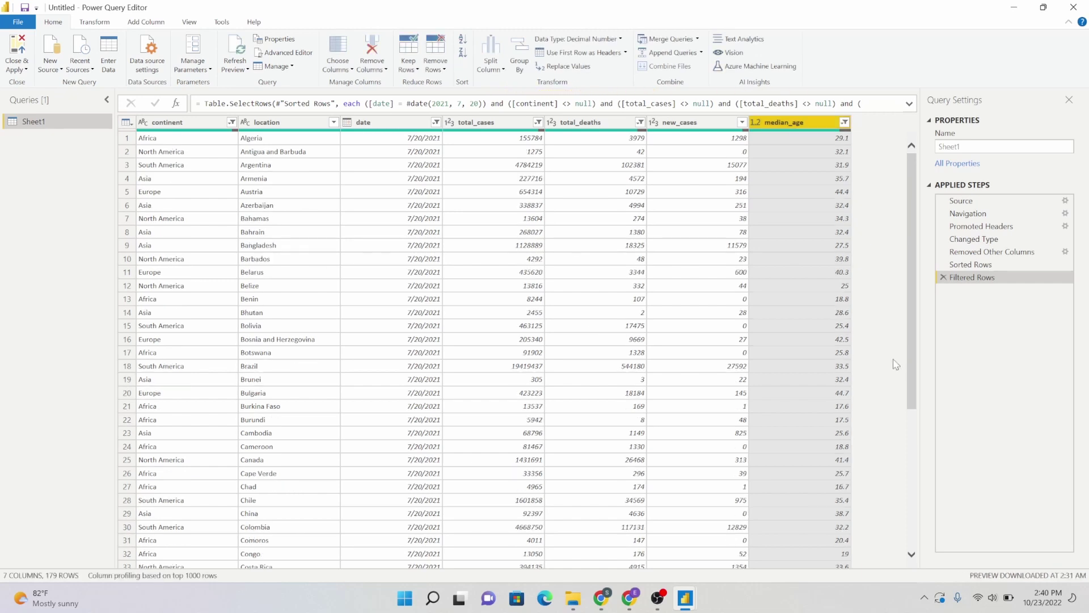
Step: Apply the query changes, close the Power Query Editor, and rename the Sheet1 table to data
{"action": "left_click", "coordinate": [21, 68]}
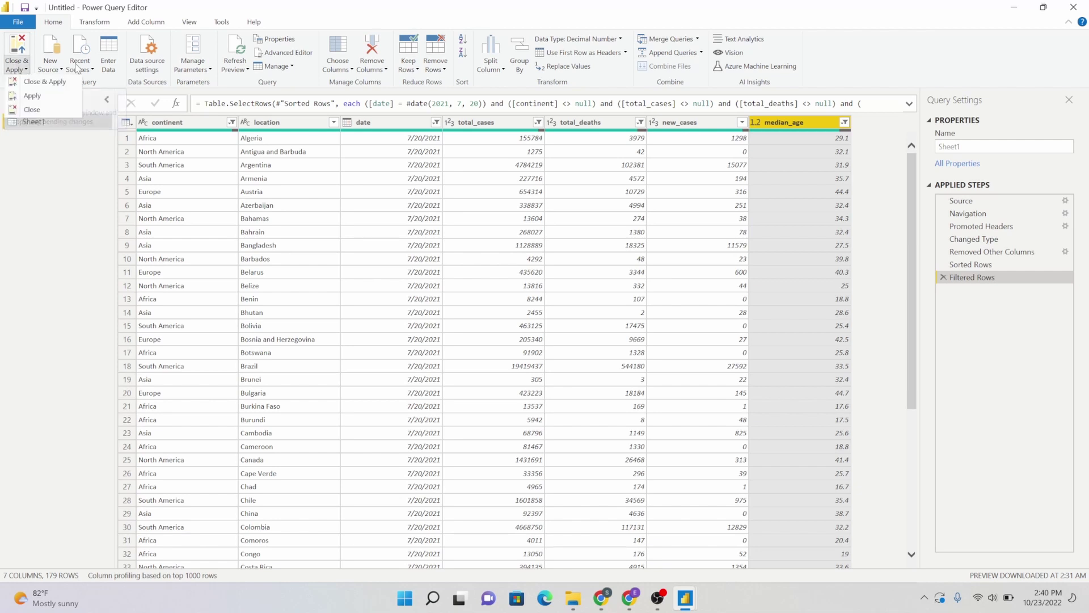
{"action": "left_click", "coordinate": [59, 84]}
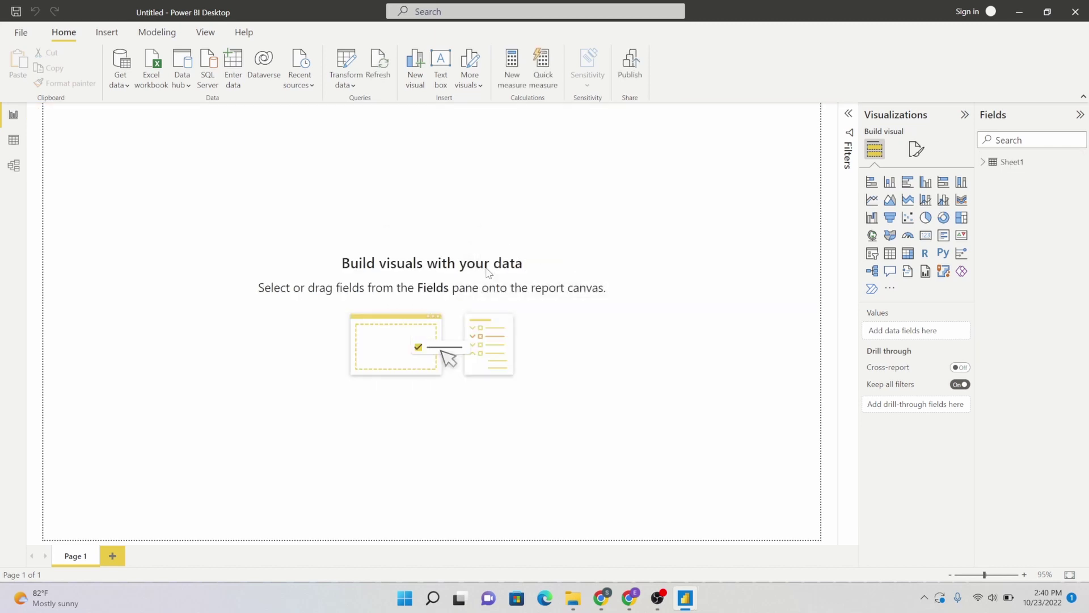
{"action": "left_click", "coordinate": [984, 163]}
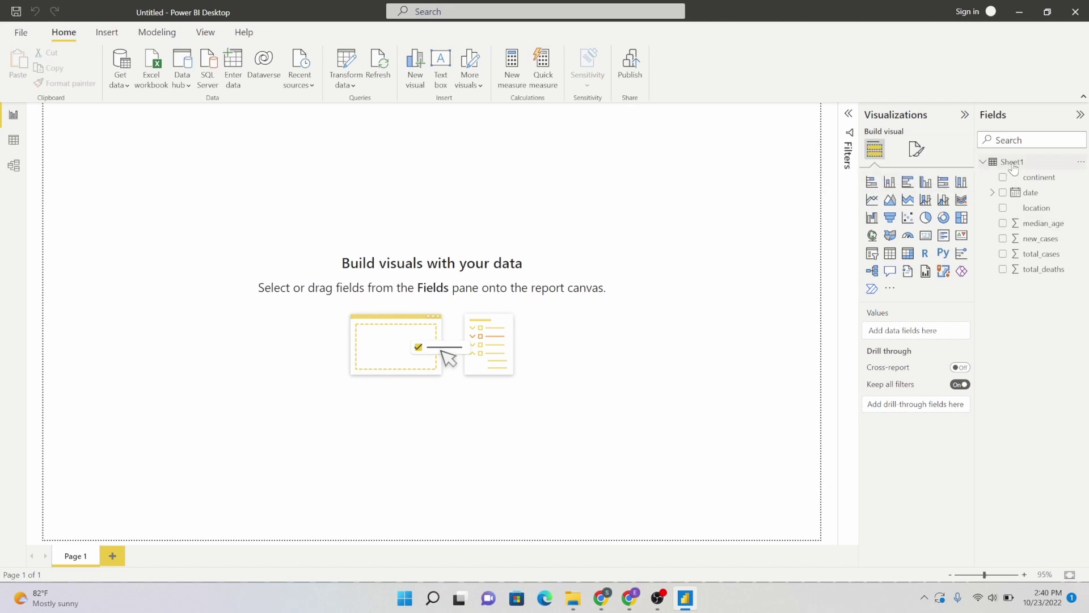
{"action": "double_click", "coordinate": [1014, 163]}
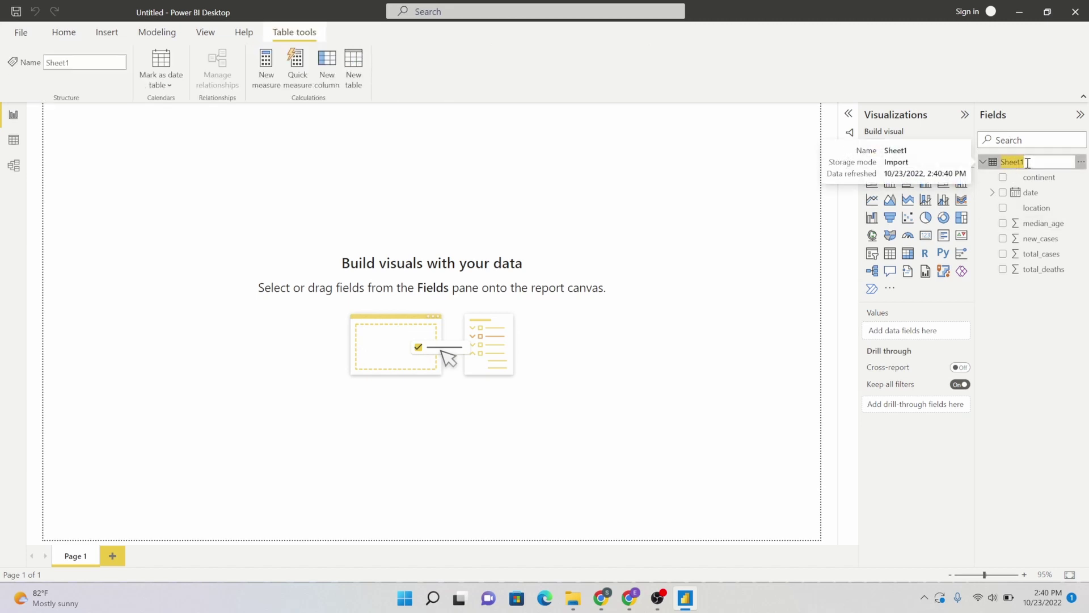
{"action": "type", "text": "data"}
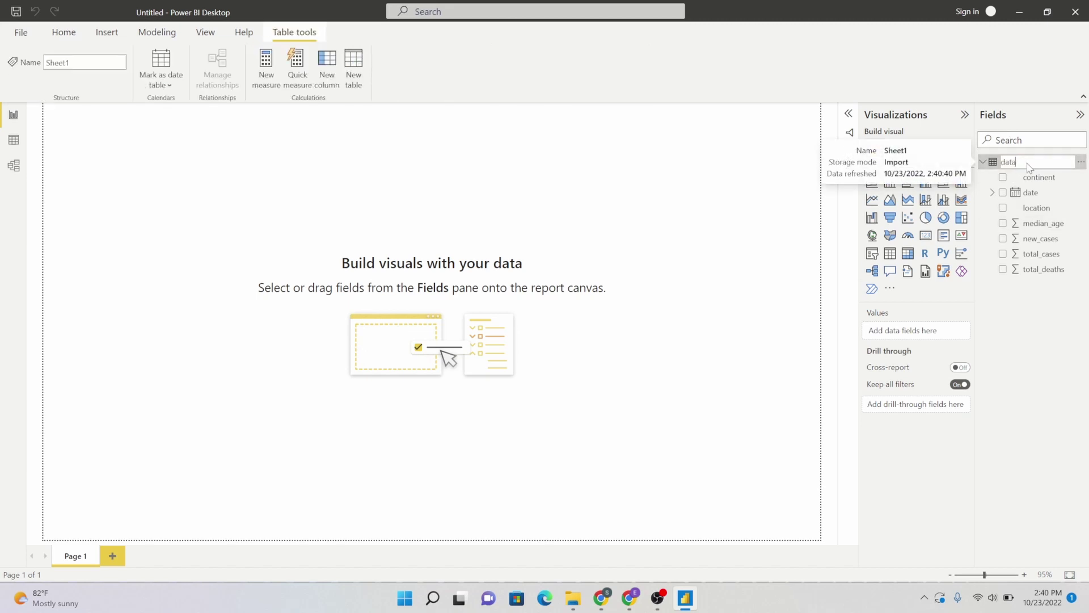
{"action": "key", "text": "Return"}
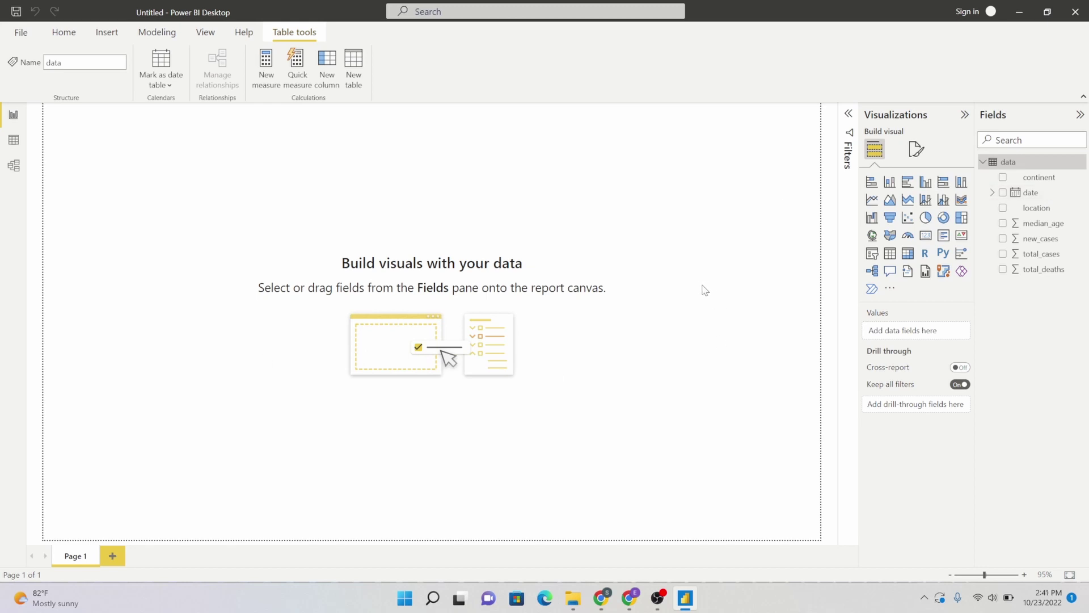
Step: Add three card visuals to the report page and arrange two smaller ones side by side in the page's upper right area
{"action": "left_click", "coordinate": [926, 237]}
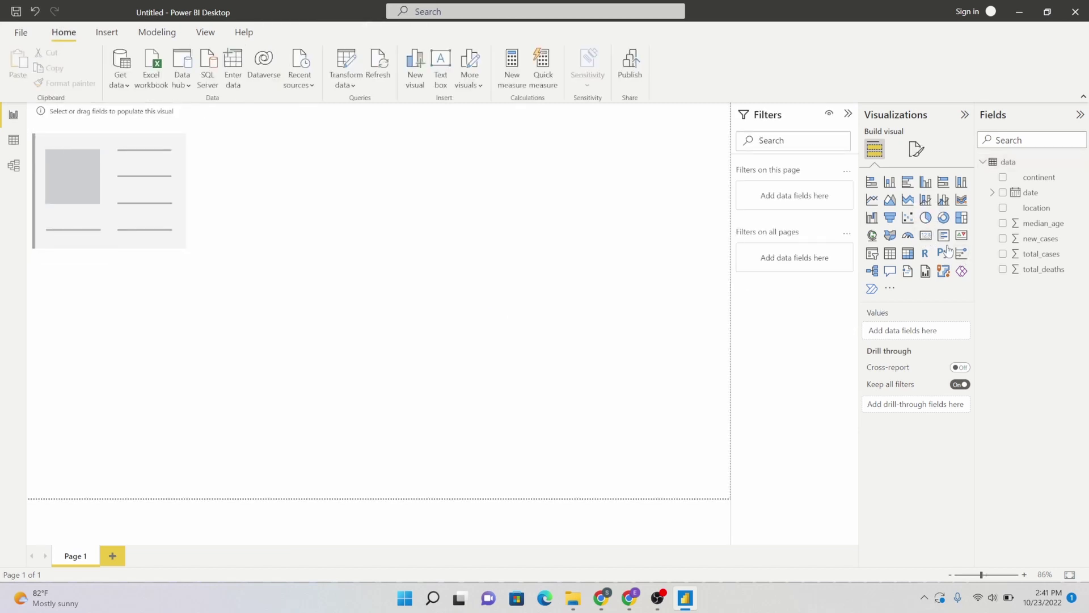
{"action": "left_click", "coordinate": [926, 240]}
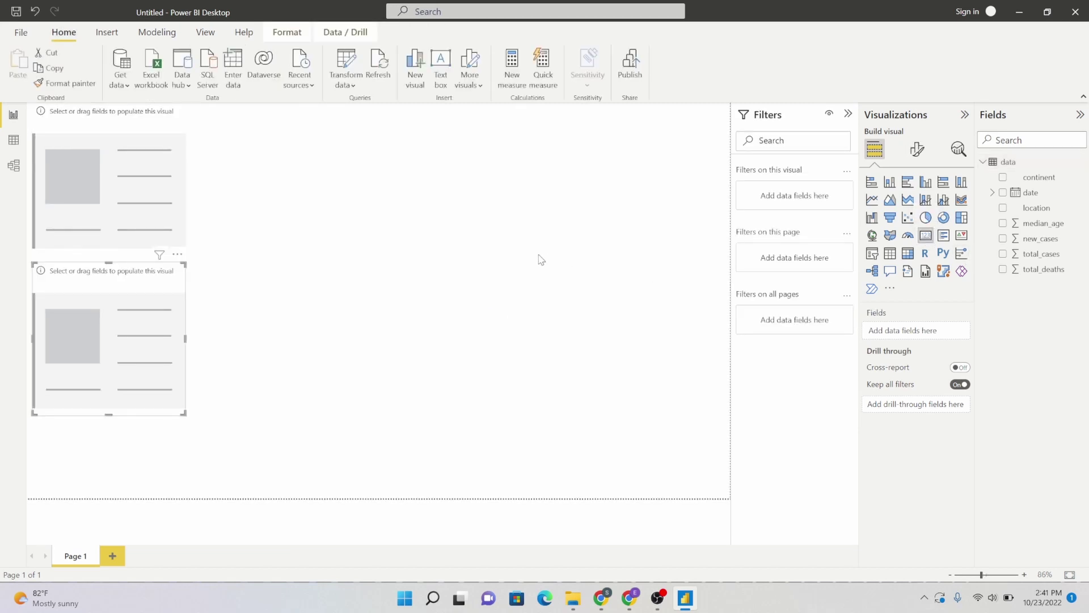
{"action": "left_click", "coordinate": [926, 242]}
{"action": "left_click_drag", "start_coordinate": [160, 447], "coordinate": [693, 144]}
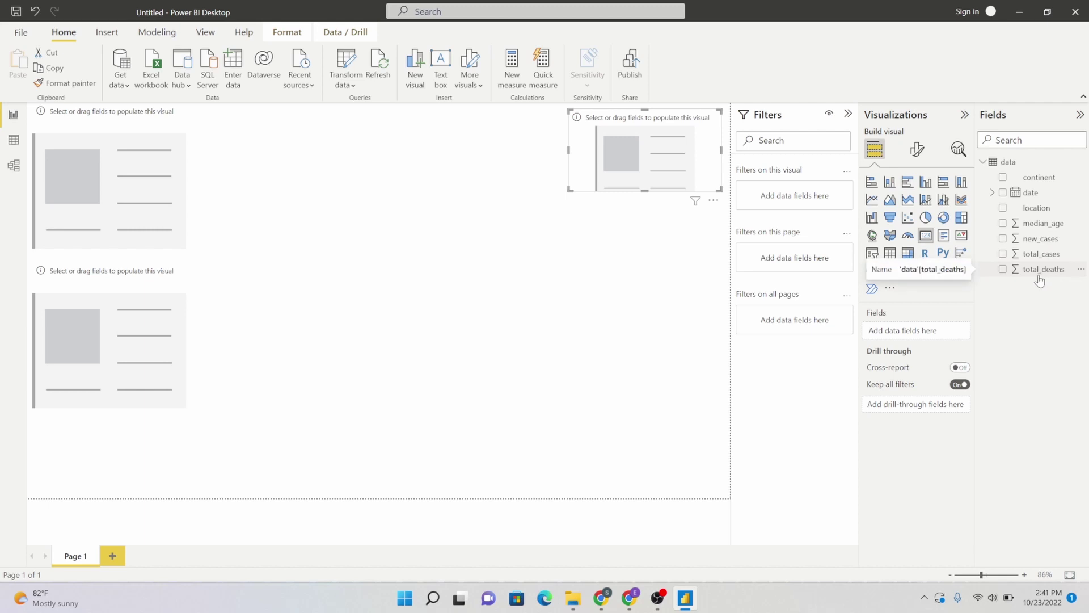
{"action": "left_click_drag", "start_coordinate": [139, 376], "coordinate": [502, 188]}
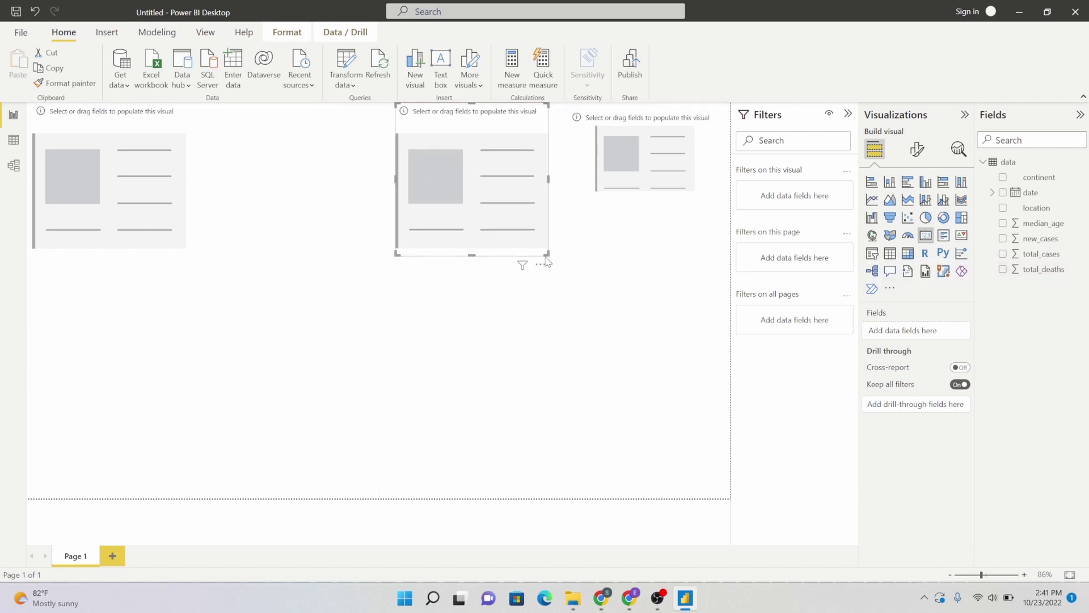
{"action": "left_click_drag", "start_coordinate": [547, 252], "coordinate": [553, 206]}
Step: Show total_cases in the smaller card at the page's upper right and rename its field to Total Cases
{"action": "left_click", "coordinate": [656, 153]}
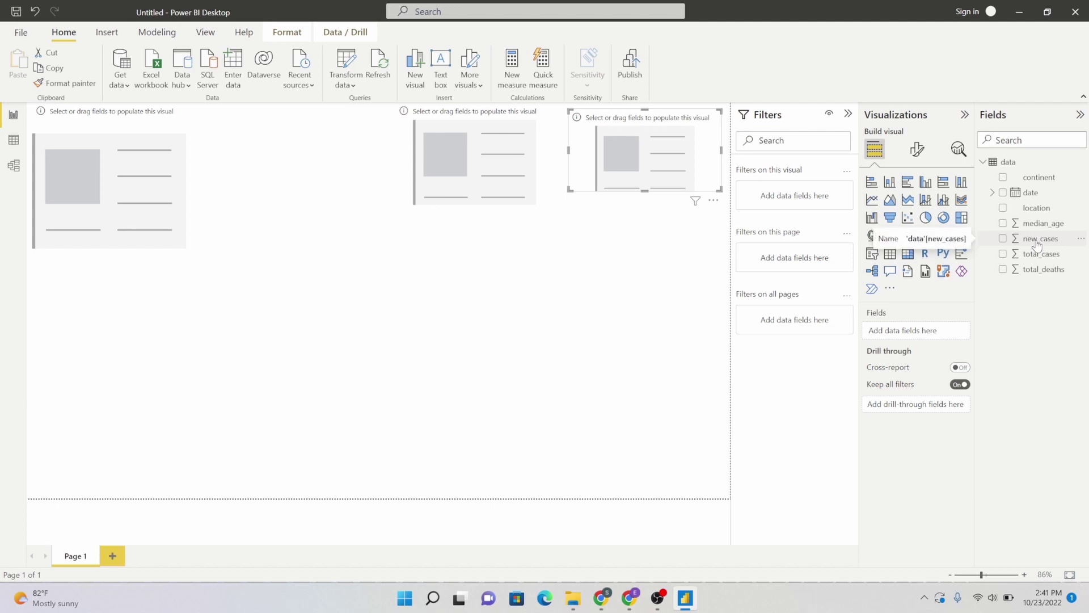
{"action": "left_click_drag", "start_coordinate": [1040, 256], "coordinate": [928, 330]}
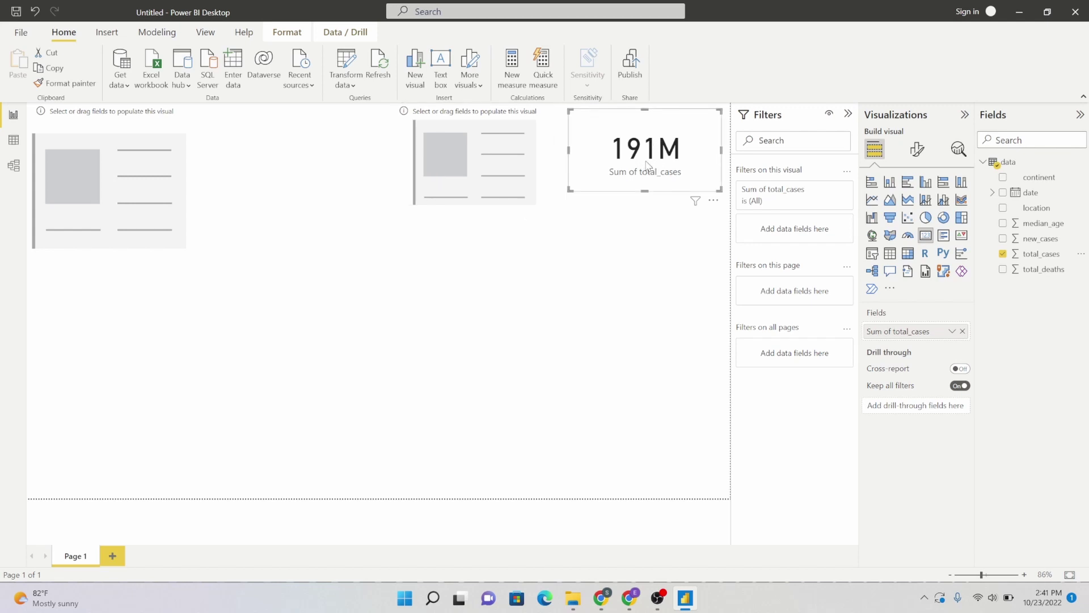
{"action": "double_click", "coordinate": [906, 332]}
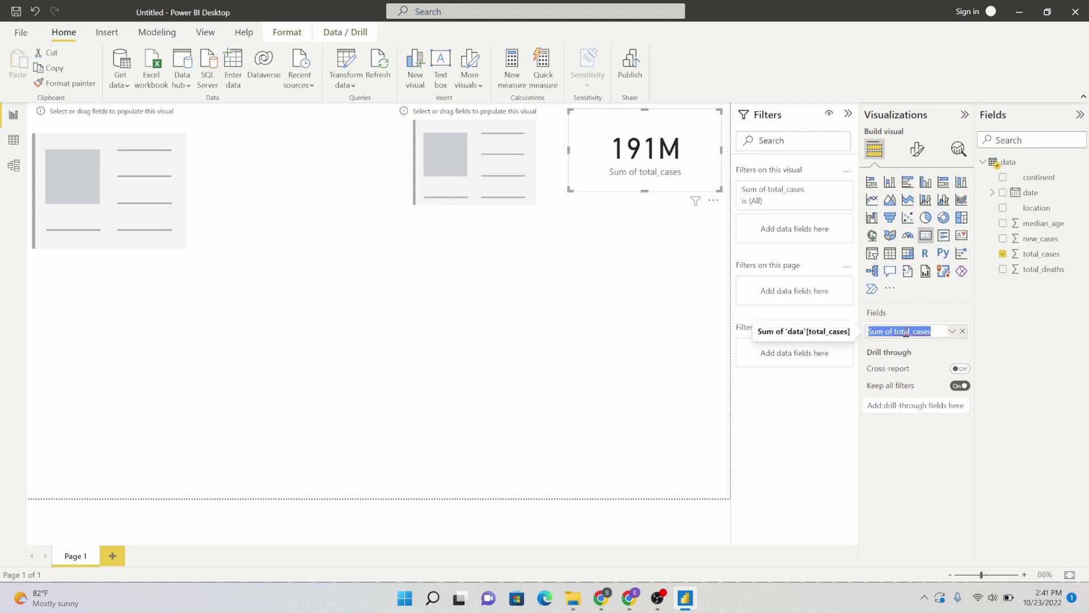
{"action": "type", "text": "Total Cases"}
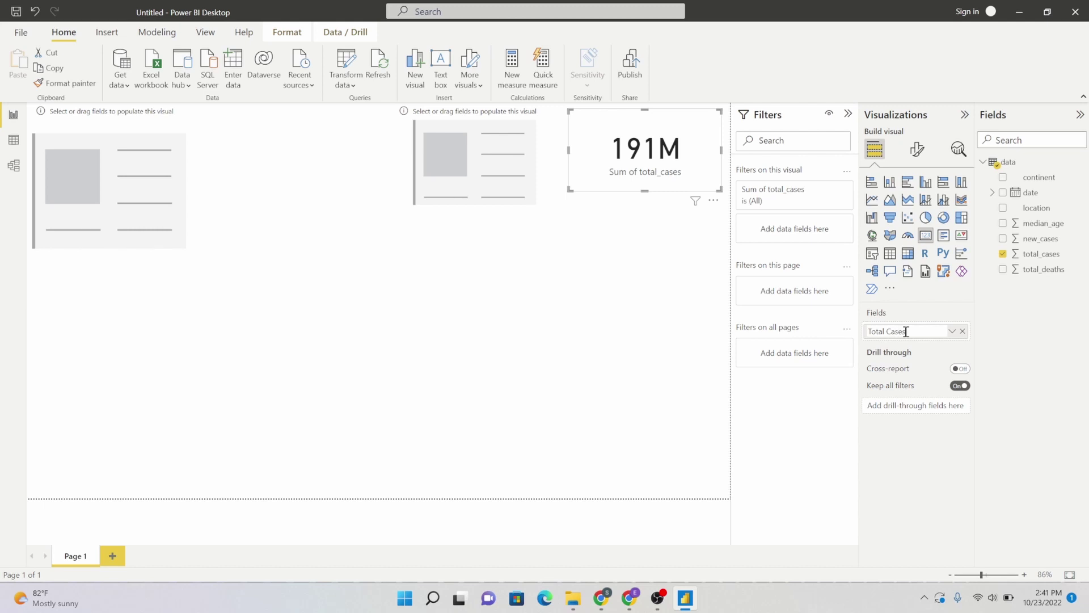
{"action": "key", "text": "Return"}
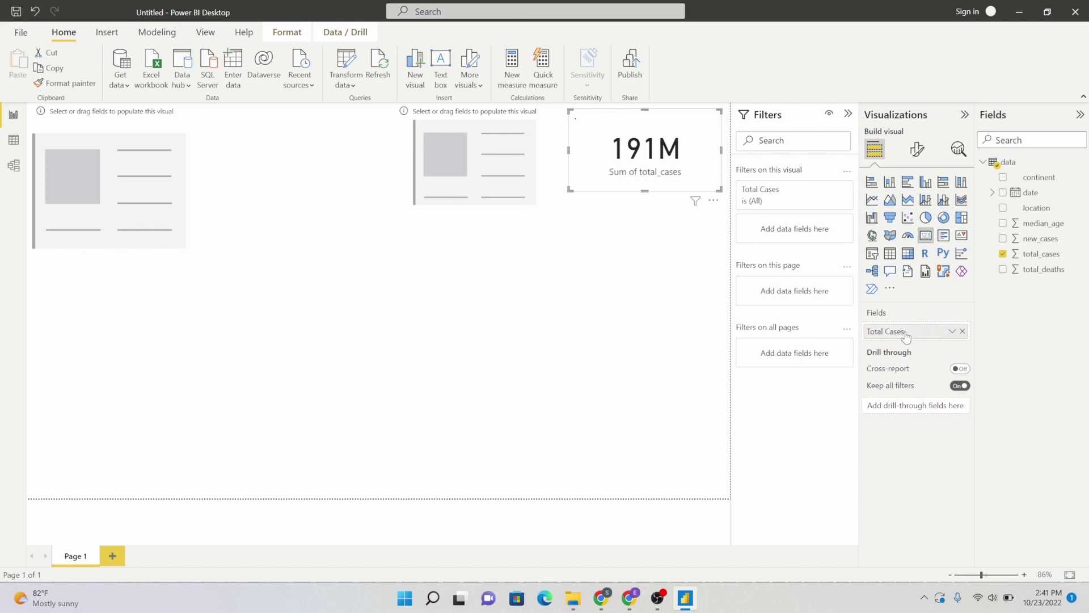
{"action": "left_click", "coordinate": [629, 291]}
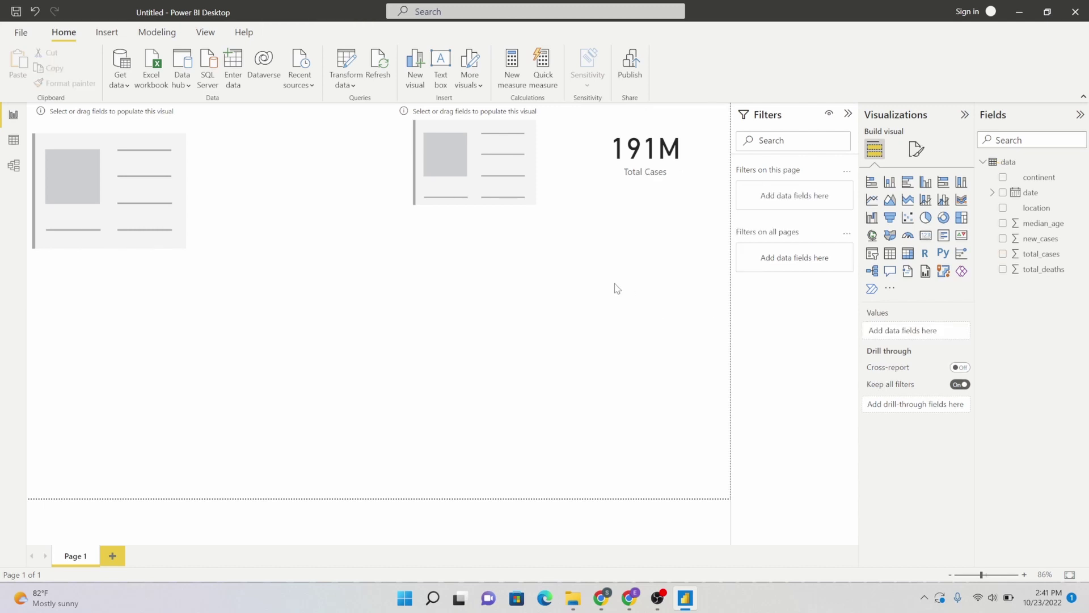
{"action": "left_click", "coordinate": [657, 170]}
Step: Show new_cases in the card beside Total Cases and rename its field to New Cases
{"action": "left_click", "coordinate": [484, 185]}
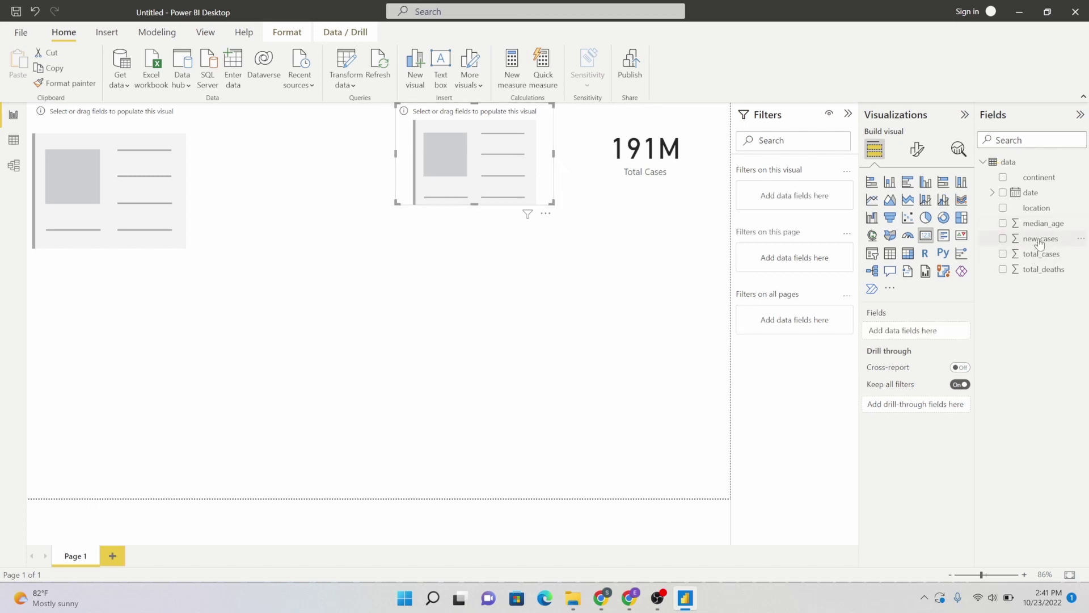
{"action": "left_click_drag", "start_coordinate": [1039, 242], "coordinate": [922, 335]}
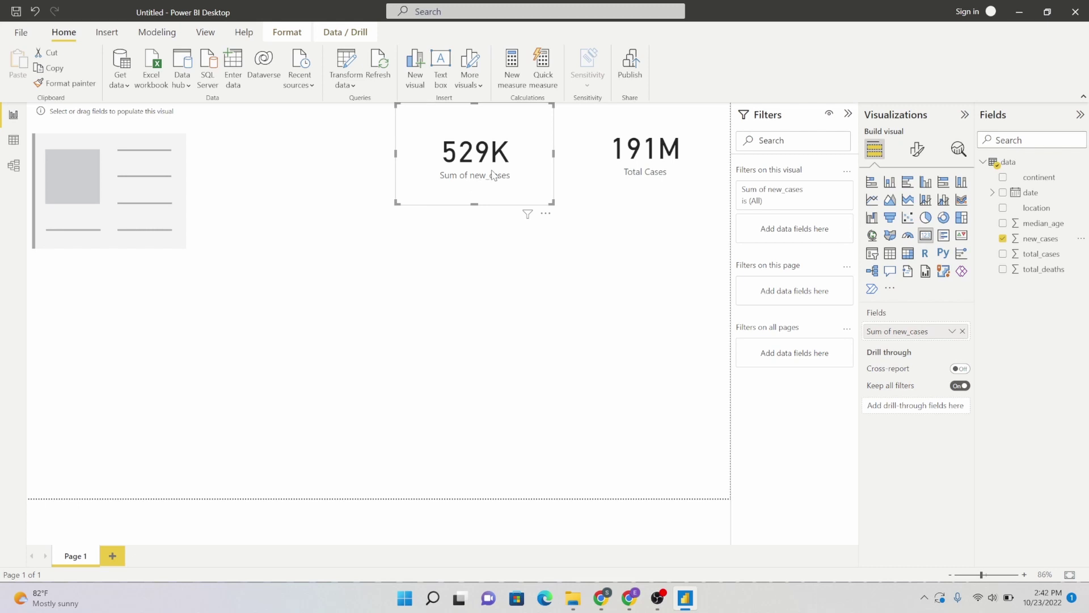
{"action": "double_click", "coordinate": [911, 332]}
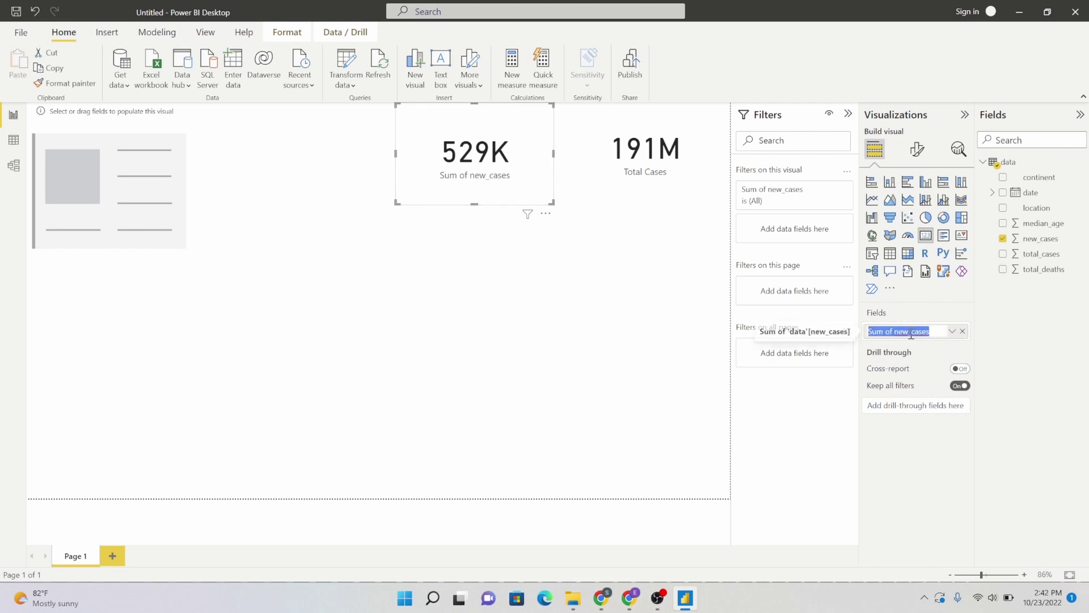
{"action": "type", "text": "New Cases"}
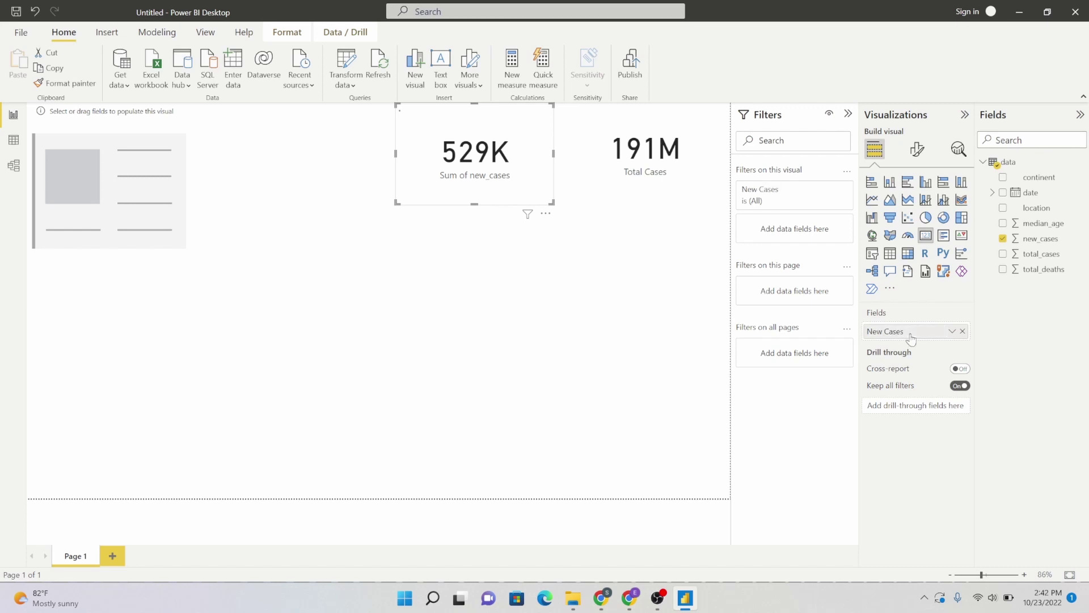
{"action": "key", "text": "Return"}
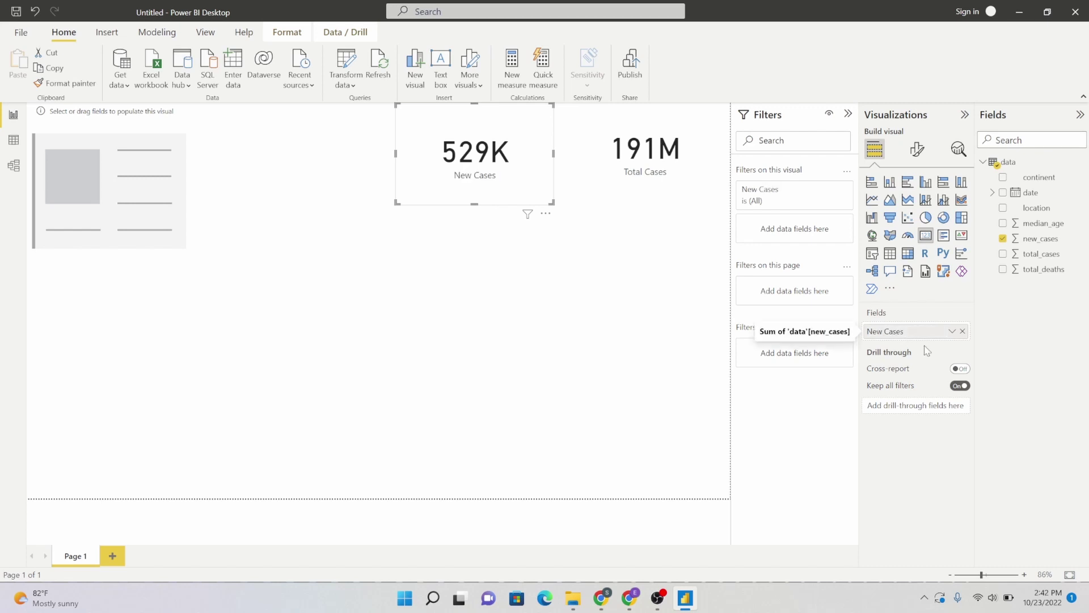
{"action": "left_click", "coordinate": [547, 384]}
Step: Show total_deaths in the remaining empty card and move that card next to the New Cases card
{"action": "left_click", "coordinate": [143, 202]}
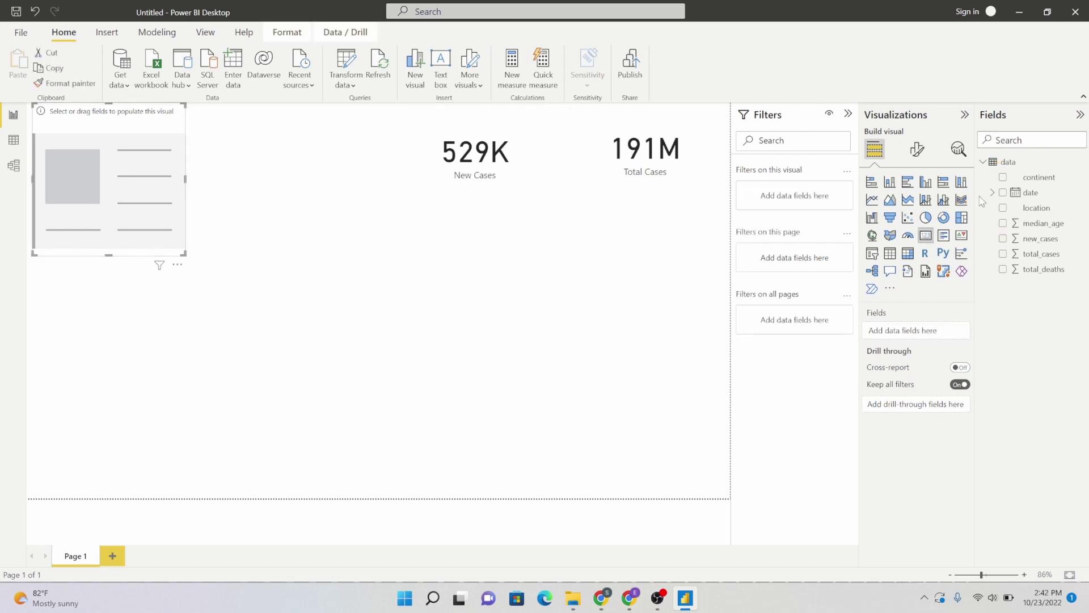
{"action": "left_click_drag", "start_coordinate": [1054, 277], "coordinate": [925, 334]}
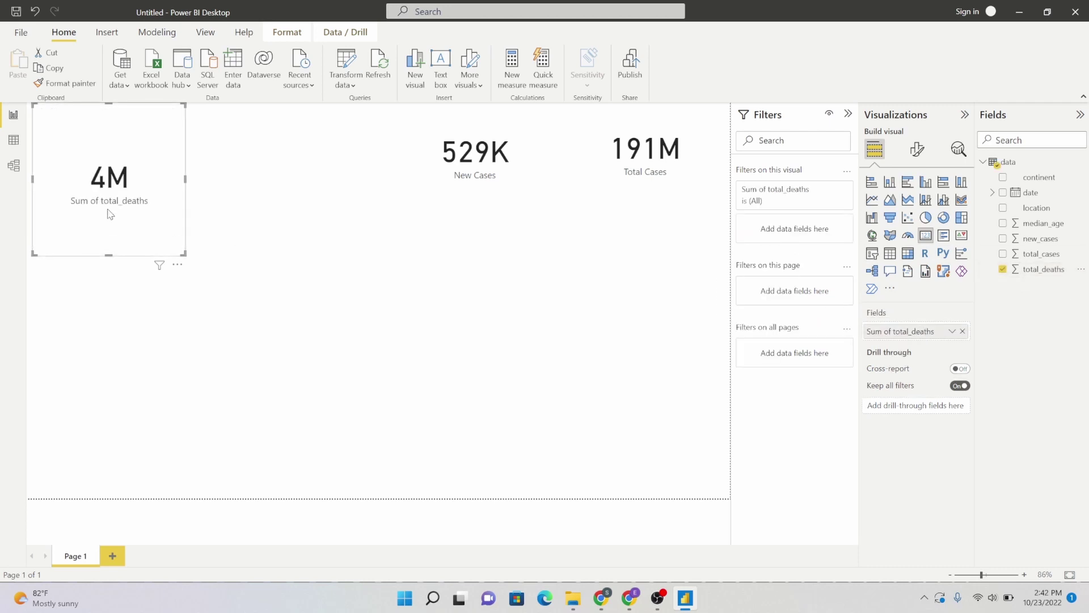
{"action": "left_click_drag", "start_coordinate": [115, 205], "coordinate": [335, 205]}
Step: Move the New Cases card closer to Total Cases and resize the three cards to a similar height in one row
{"action": "left_click_drag", "start_coordinate": [476, 184], "coordinate": [508, 190]}
{"action": "left_click", "coordinate": [652, 195]}
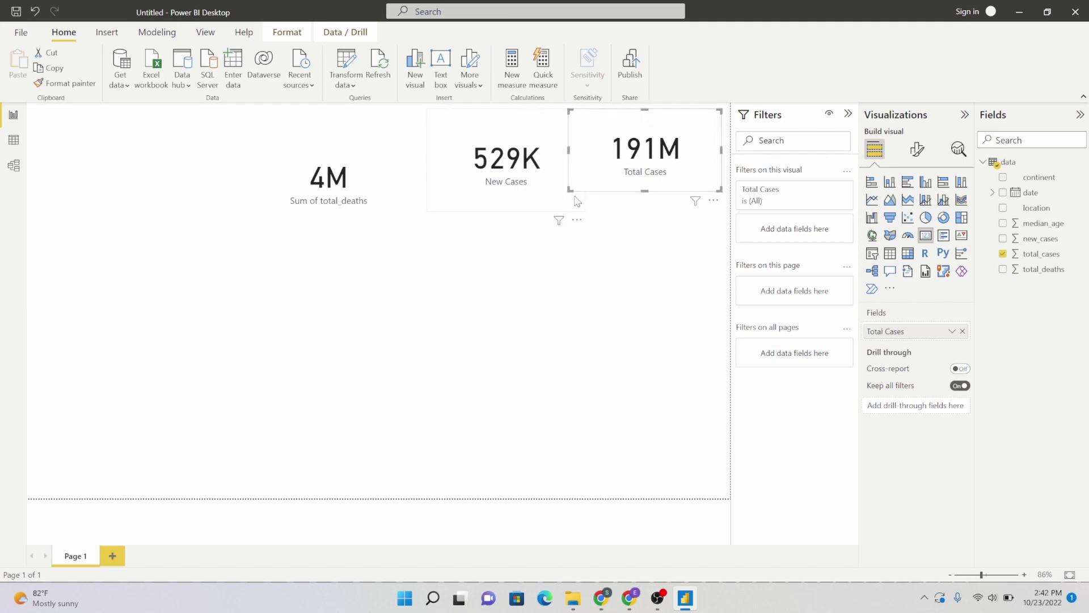
{"action": "left_click_drag", "start_coordinate": [645, 191], "coordinate": [647, 207]}
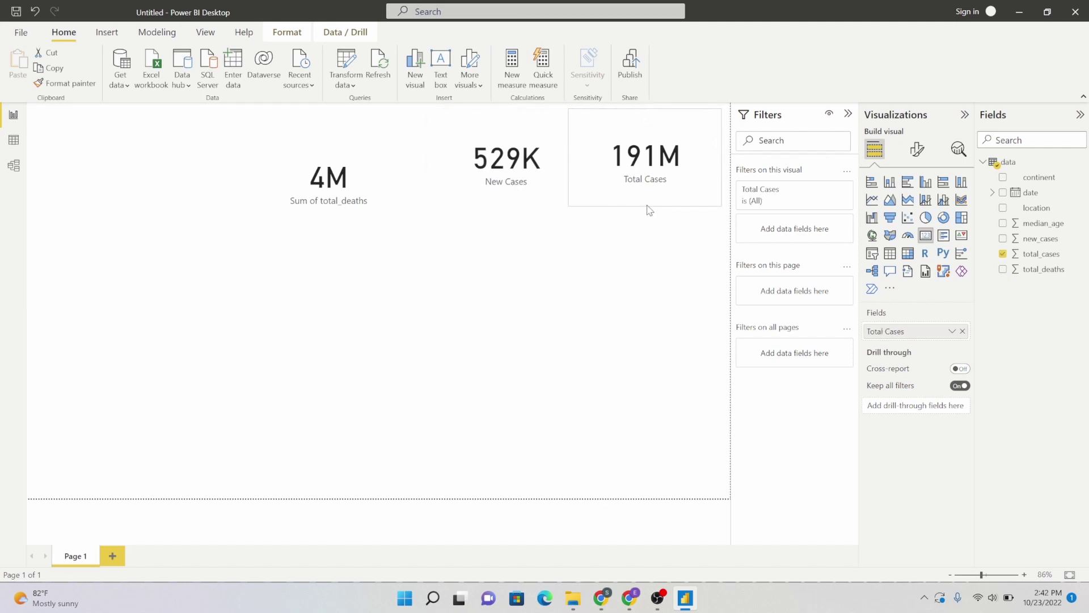
{"action": "left_click", "coordinate": [474, 167]}
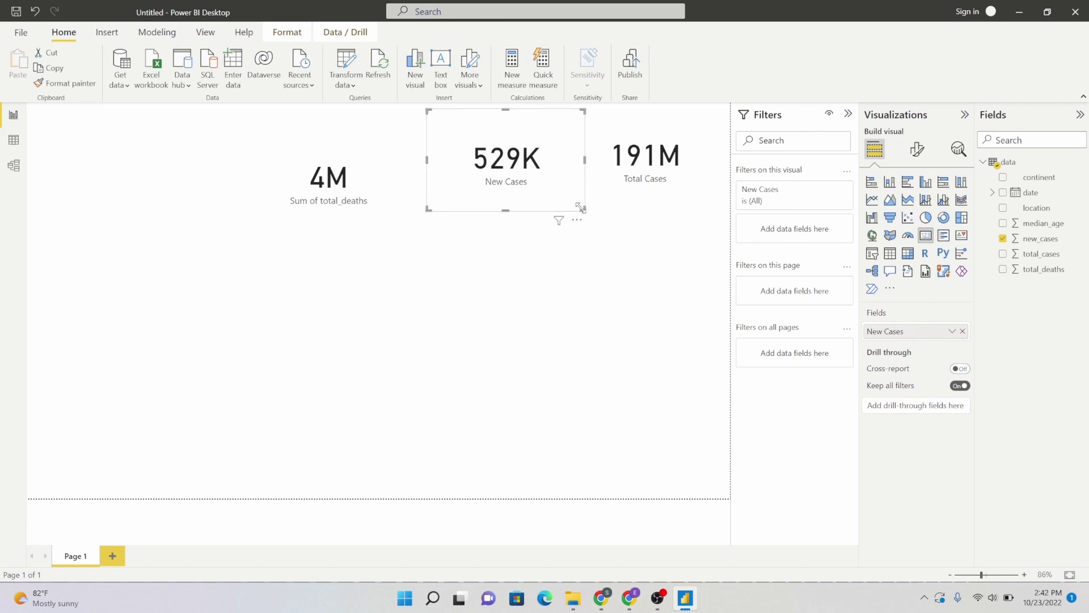
{"action": "left_click_drag", "start_coordinate": [577, 210], "coordinate": [577, 209]}
{"action": "left_click", "coordinate": [311, 183]}
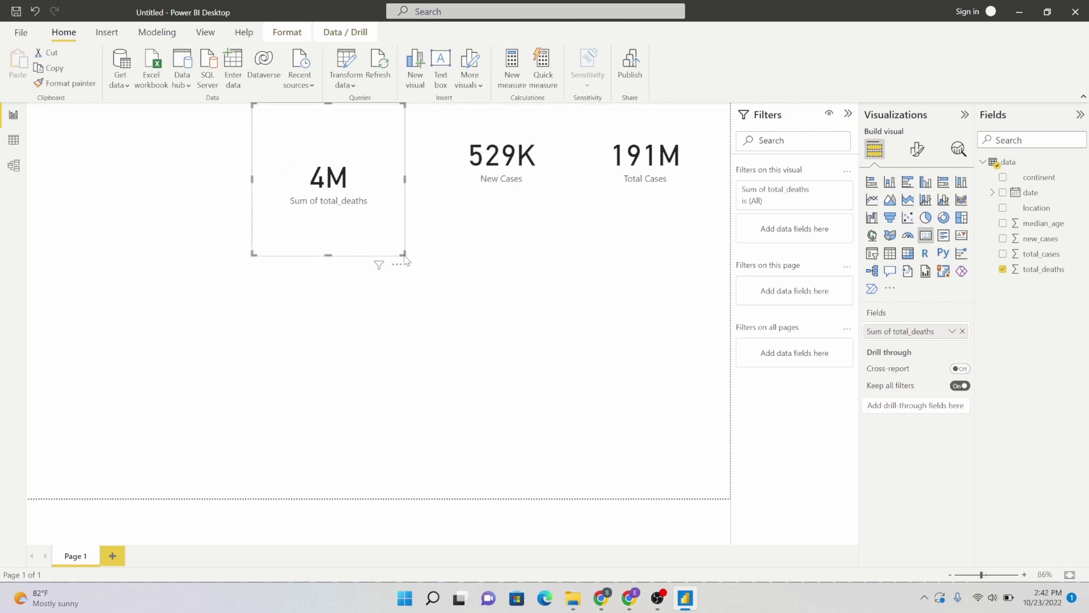
{"action": "left_click_drag", "start_coordinate": [406, 254], "coordinate": [435, 206]}
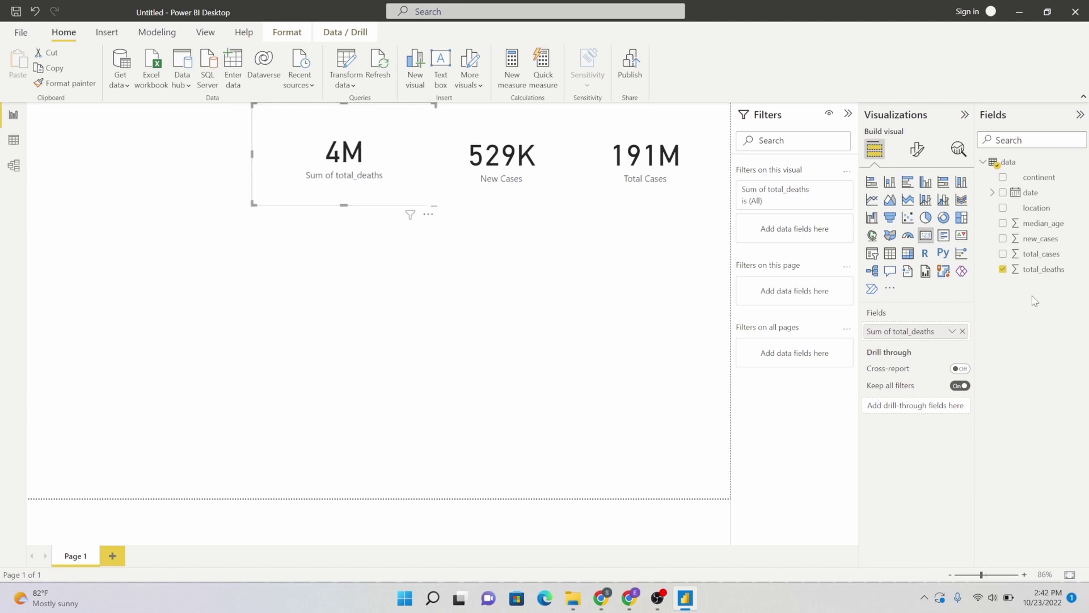
Step: Rename the total_deaths card's field to Death Cases
{"action": "double_click", "coordinate": [898, 331]}
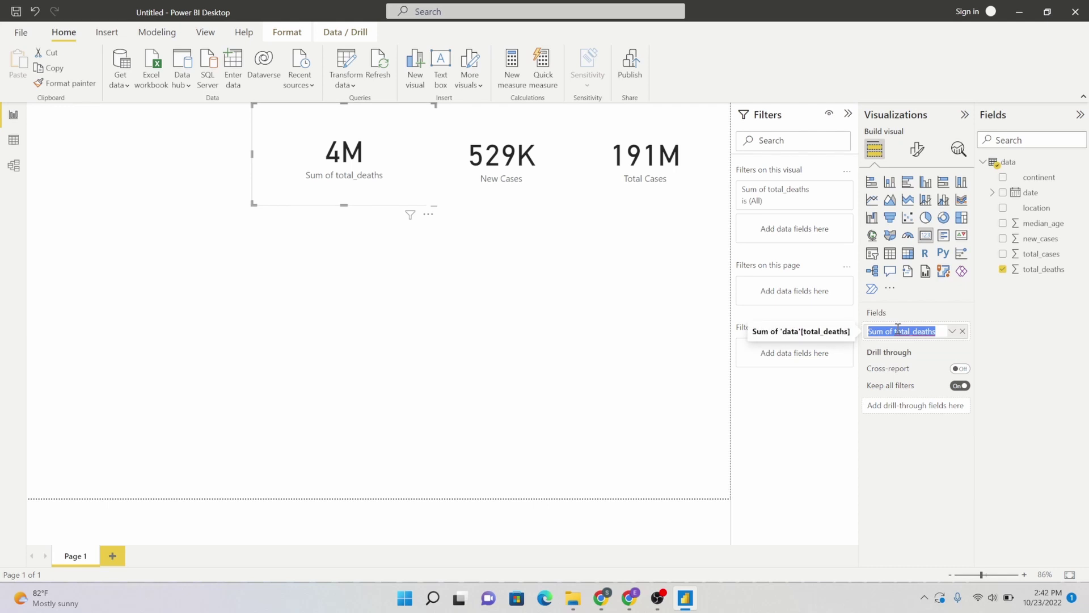
{"action": "type", "text": "T"}
{"action": "type", "text": "eath Ca"}
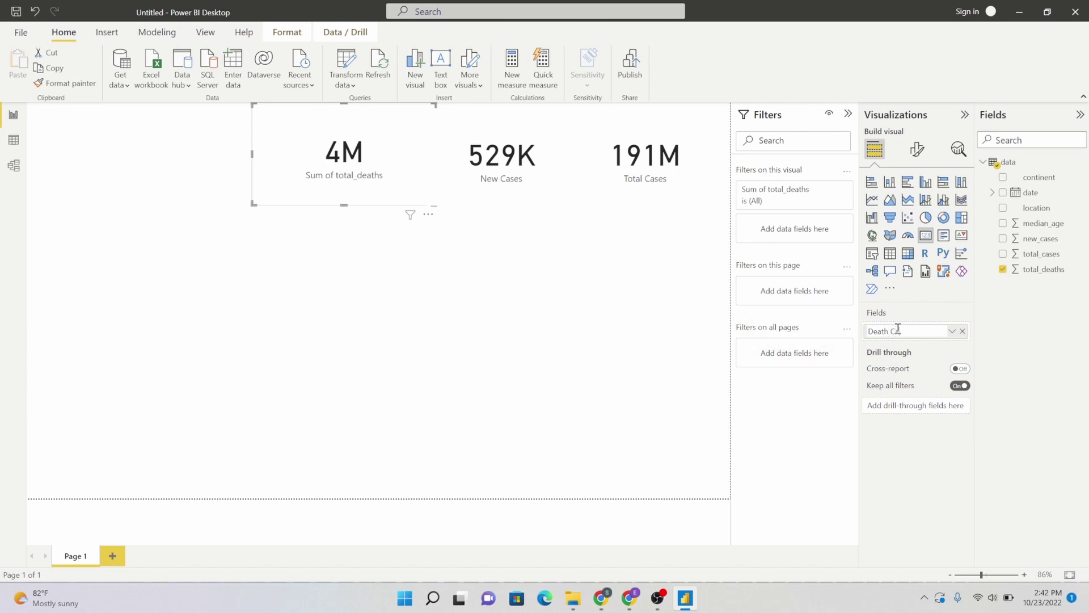
{"action": "type", "text": "ses"}
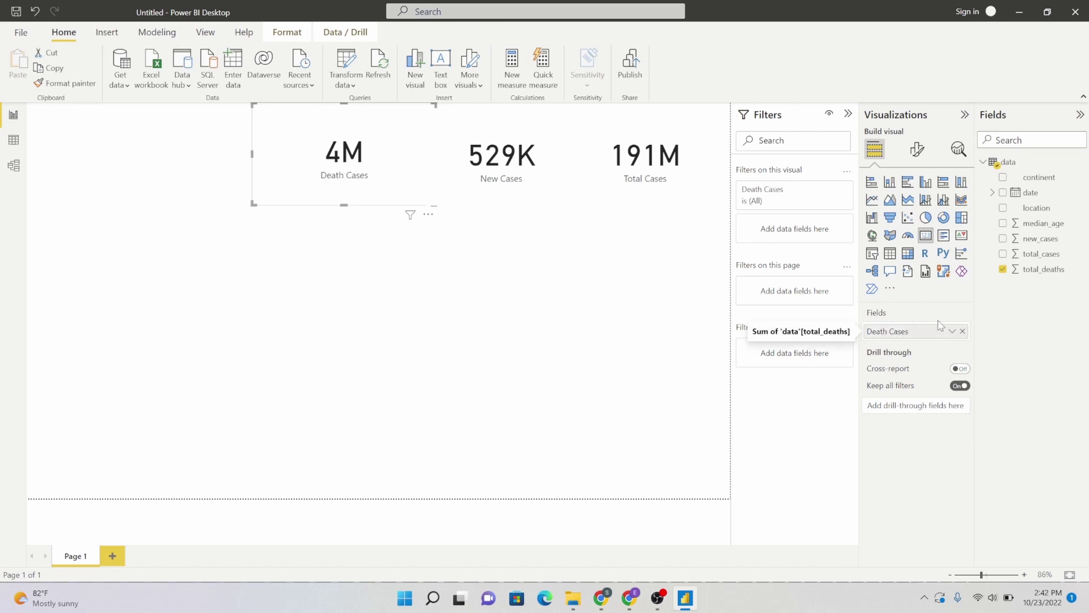
{"action": "key", "text": "Return"}
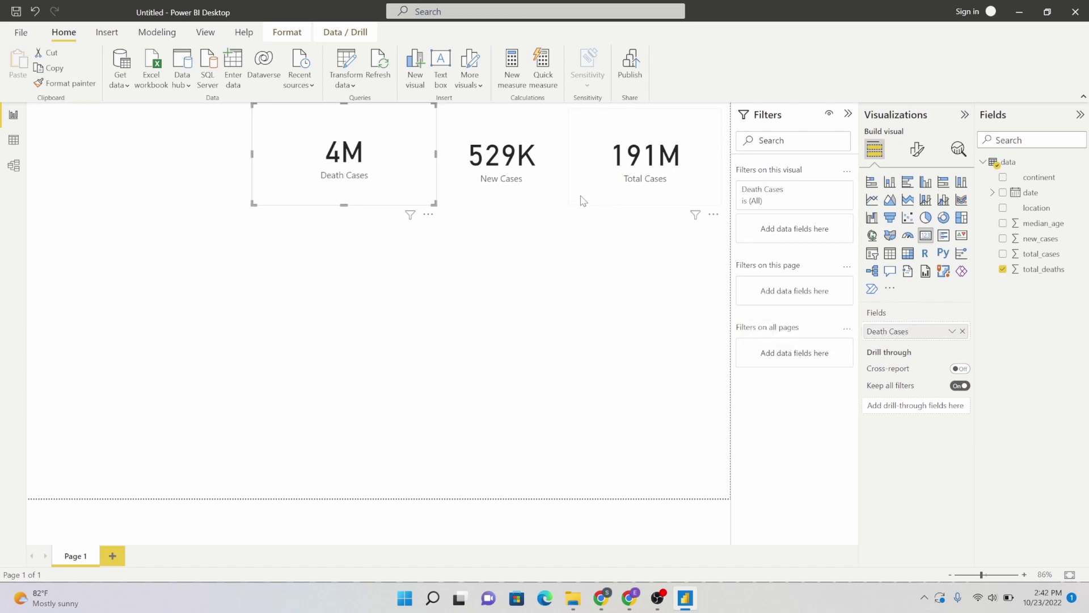
Step: Try the title text "csdsdvd" on the Death Cases card, clear it, and turn the title off again
{"action": "left_click", "coordinate": [917, 155]}
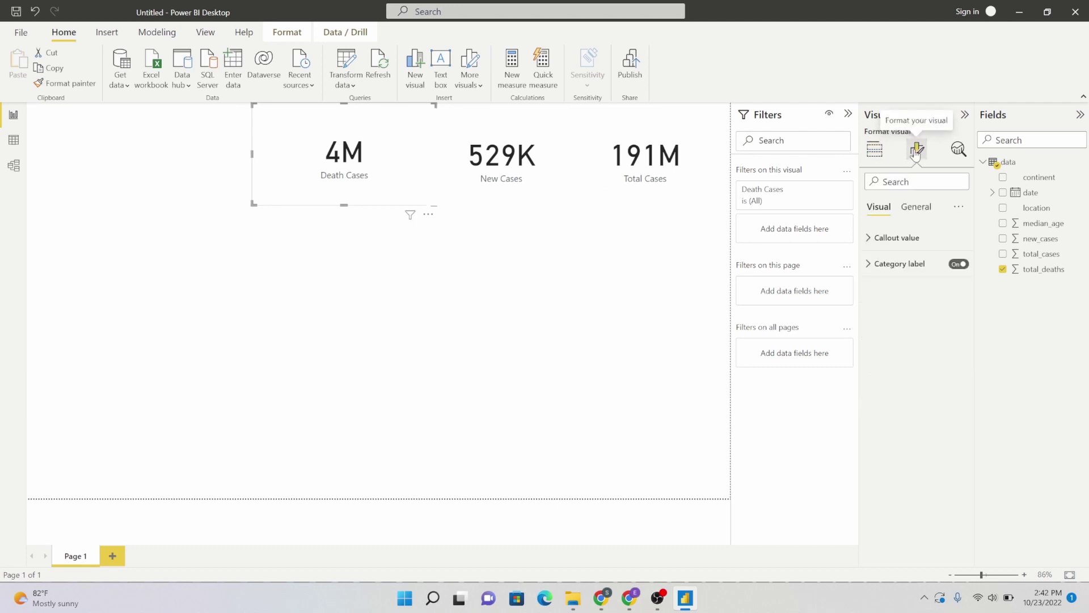
{"action": "left_click", "coordinate": [920, 207]}
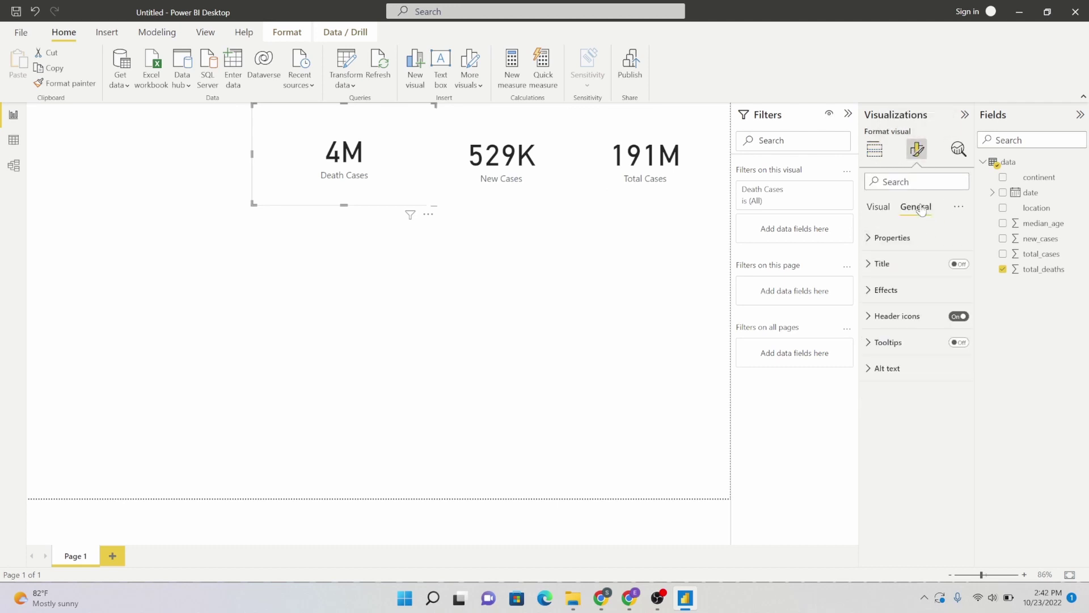
{"action": "left_click", "coordinate": [964, 266]}
{"action": "left_click", "coordinate": [964, 266]}
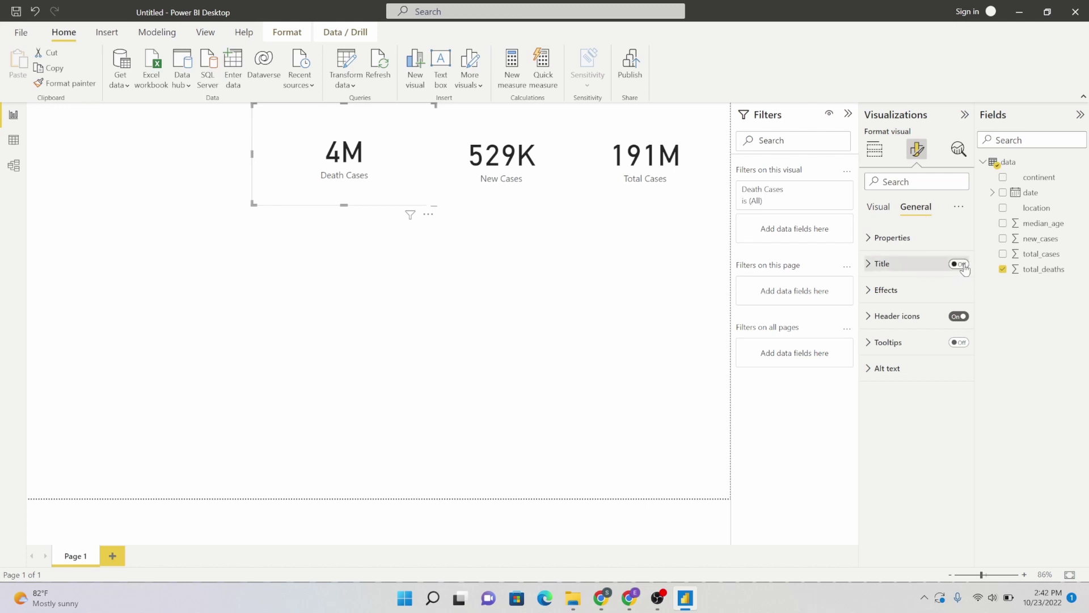
{"action": "left_click", "coordinate": [964, 266]}
{"action": "left_click", "coordinate": [925, 264]}
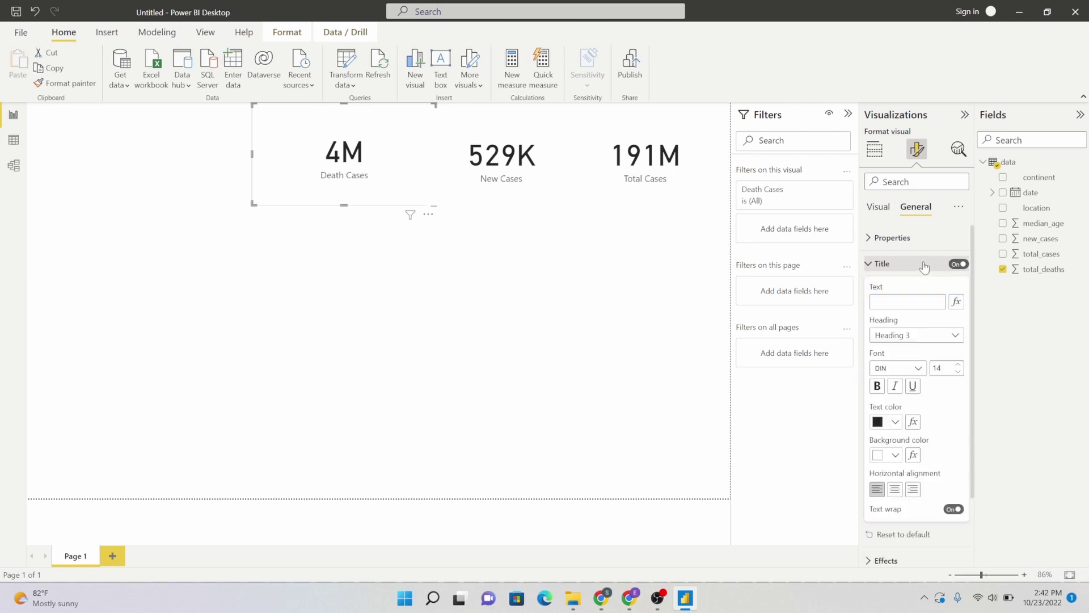
{"action": "type", "text": "csdsdvd"}
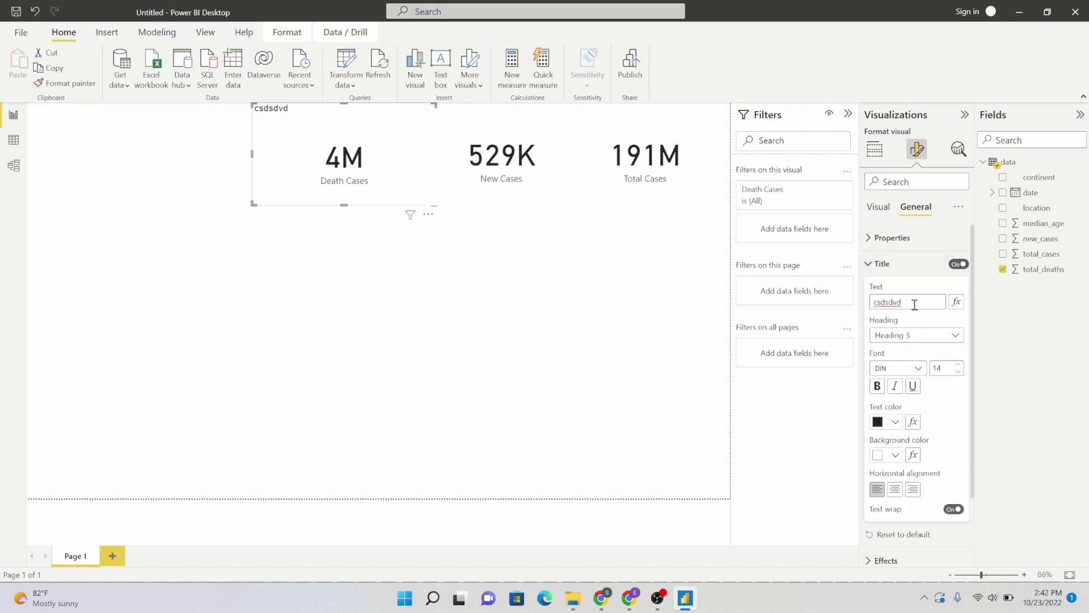
{"action": "left_click_drag", "start_coordinate": [915, 305], "coordinate": [820, 305]}
{"action": "key", "text": "BackSpace"}
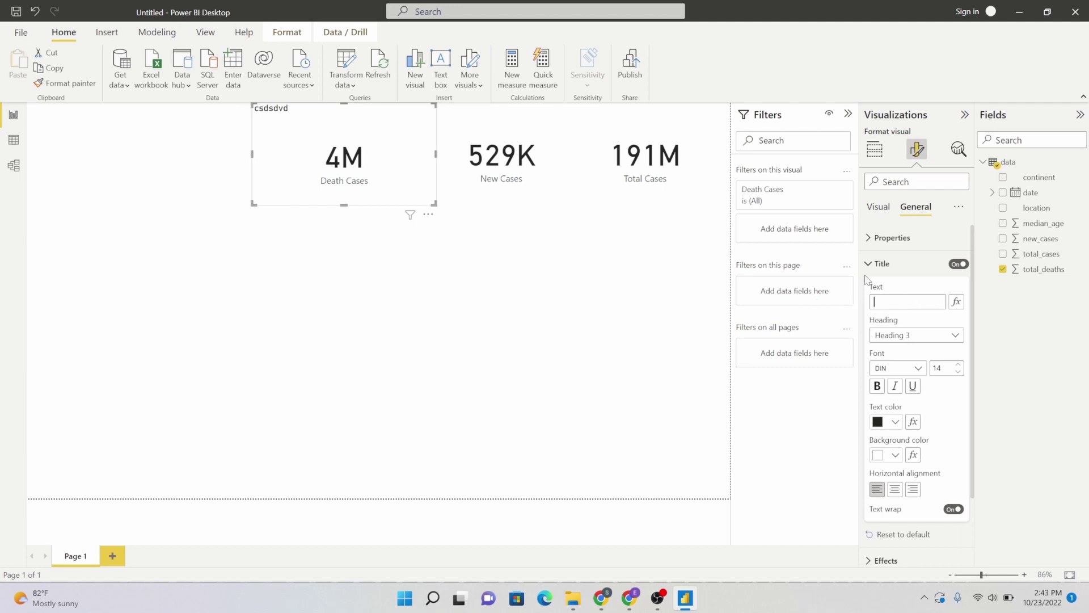
{"action": "left_click", "coordinate": [958, 265]}
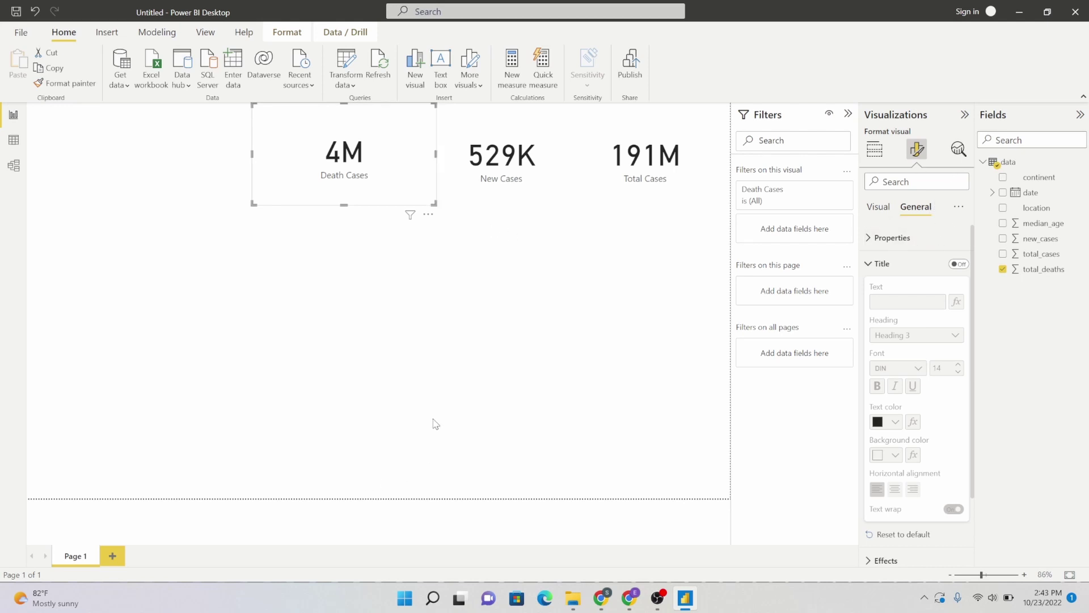
Step: Enable the visual border and shadow on the Total Cases card and set its background transparency to 7%
{"action": "left_click", "coordinate": [677, 157]}
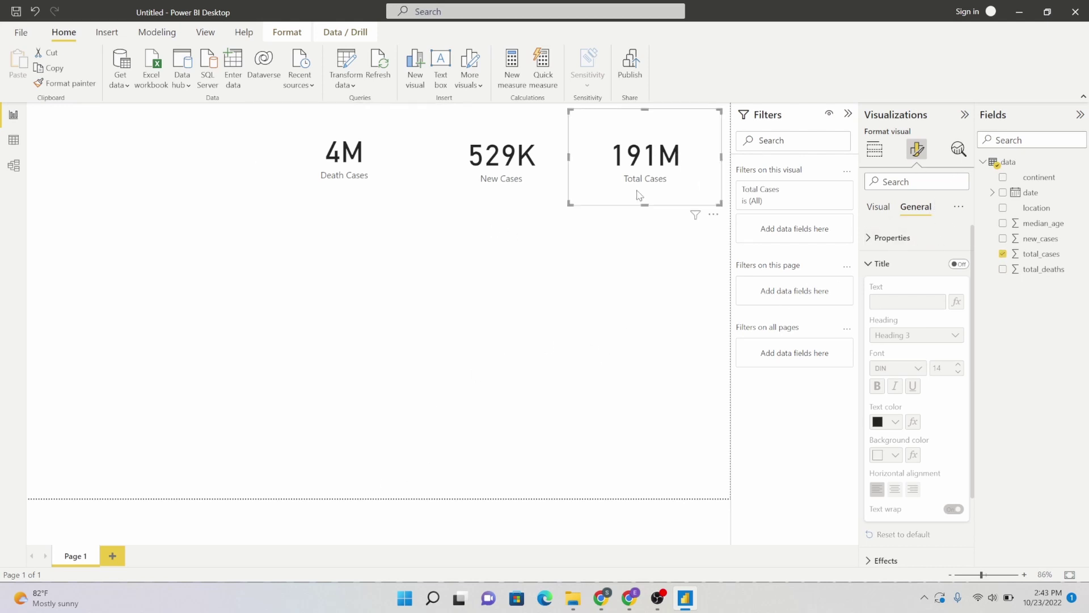
{"action": "left_click", "coordinate": [871, 264]}
{"action": "left_click", "coordinate": [894, 290]}
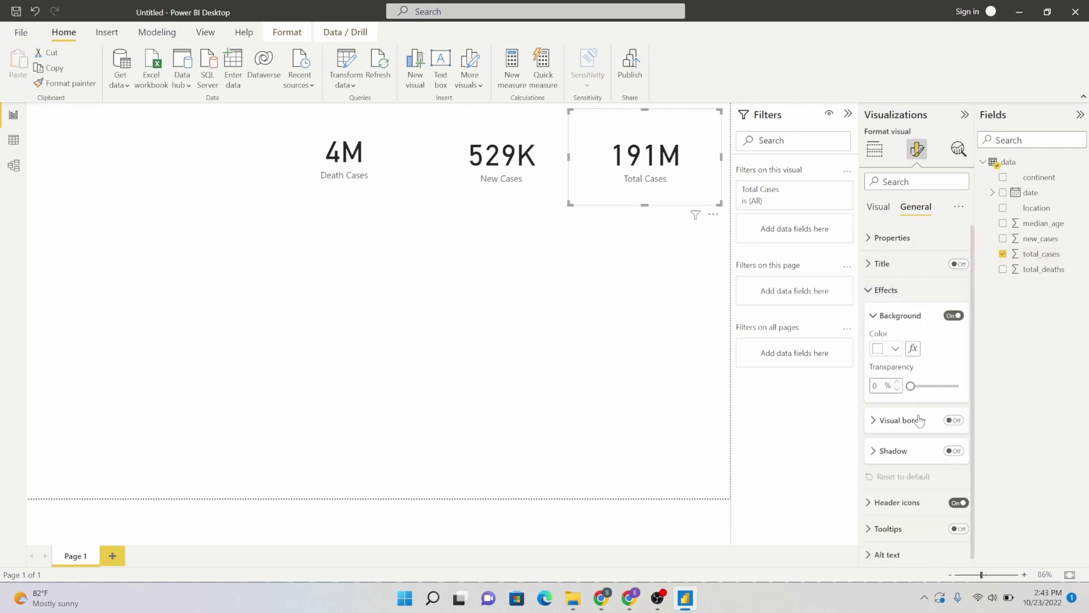
{"action": "left_click", "coordinate": [959, 421]}
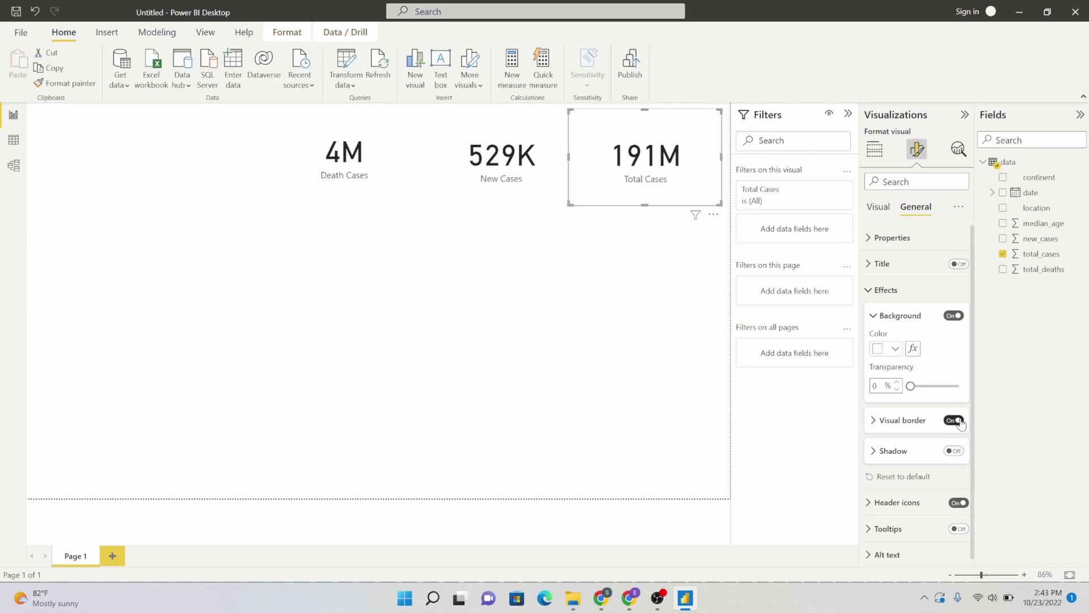
{"action": "left_click", "coordinate": [957, 452]}
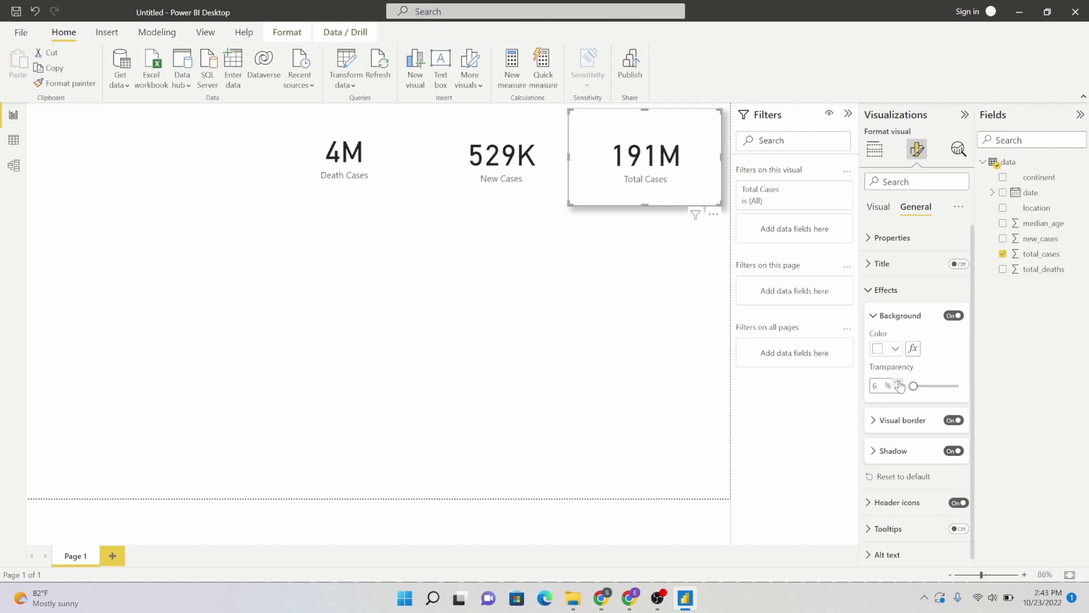
{"action": "left_click", "coordinate": [898, 383]}
Step: Copy the Total Cases card's formatting onto the New Cases card with Format Painter
{"action": "left_click", "coordinate": [79, 89]}
{"action": "left_click", "coordinate": [515, 175]}
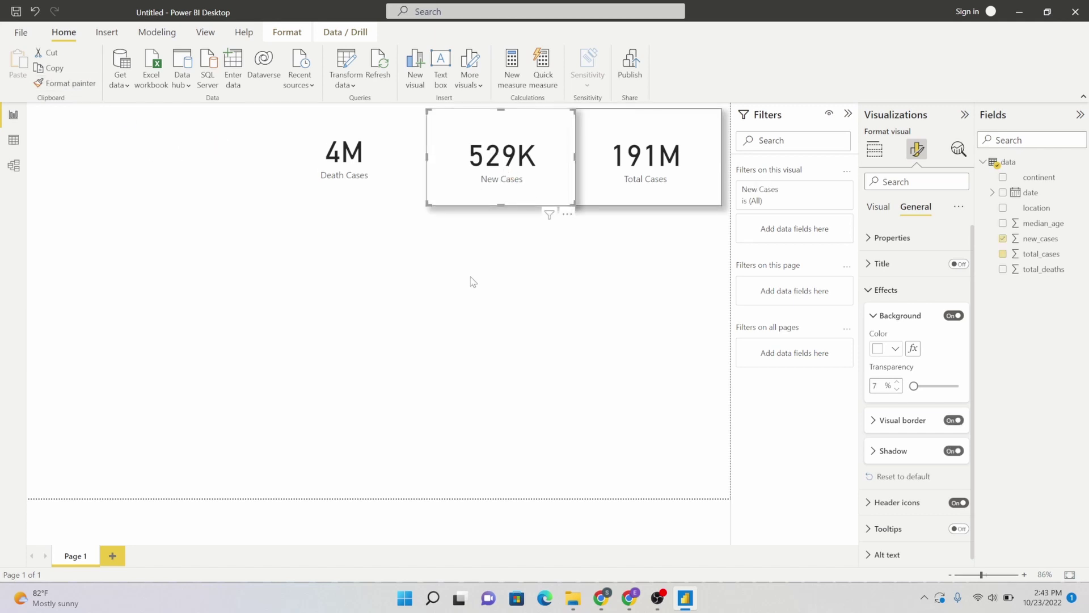
{"action": "left_click", "coordinate": [631, 178]}
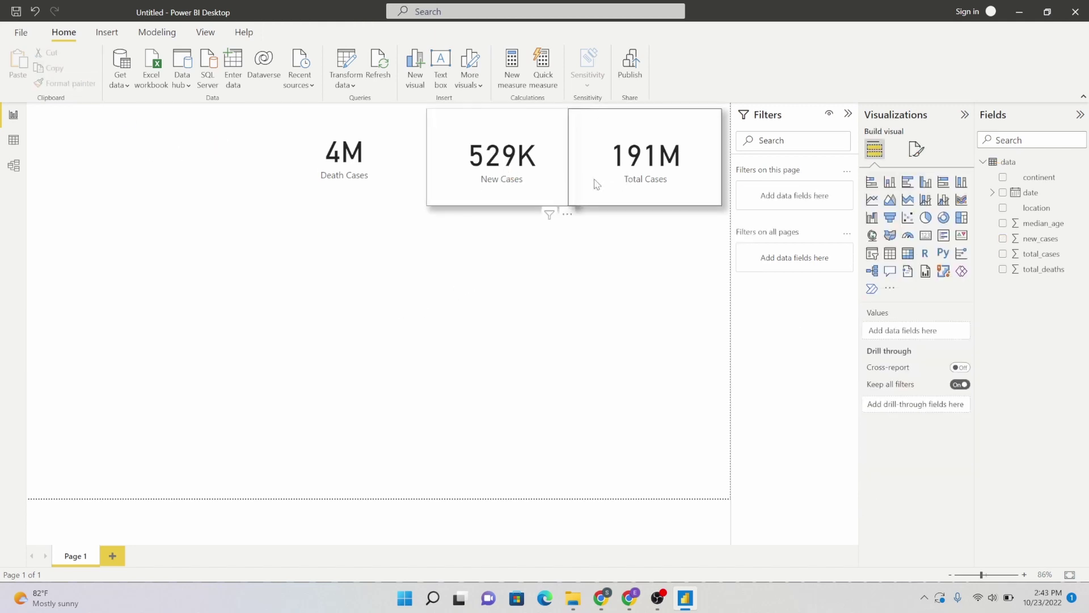
Step: Copy the Total Cases card's formatting onto the Death Cases card with Format Painter, and resize it flush beside the New Cases card
{"action": "left_click", "coordinate": [68, 85]}
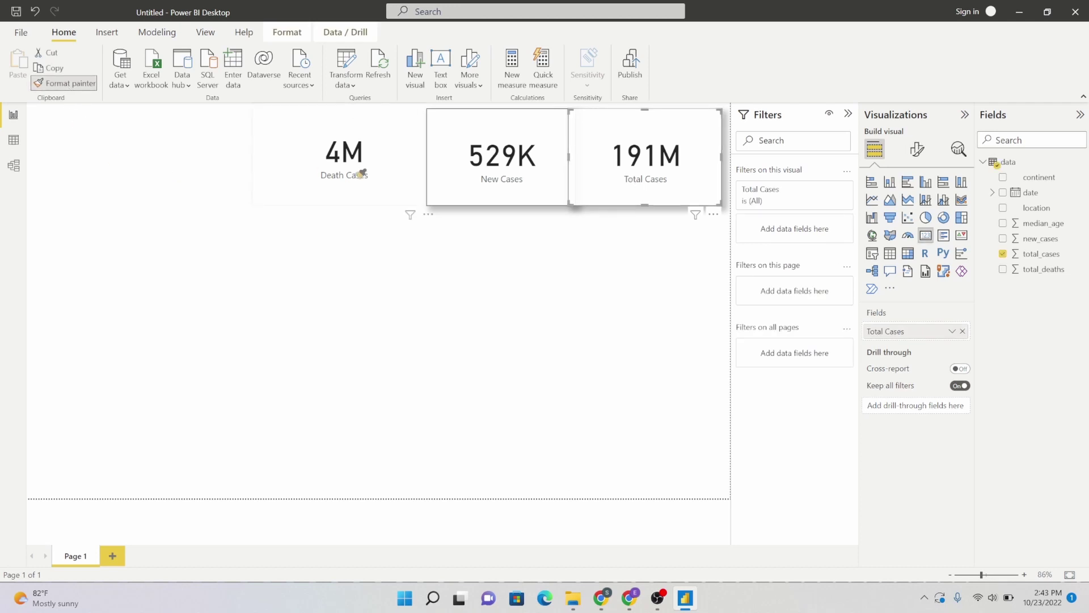
{"action": "left_click", "coordinate": [350, 164]}
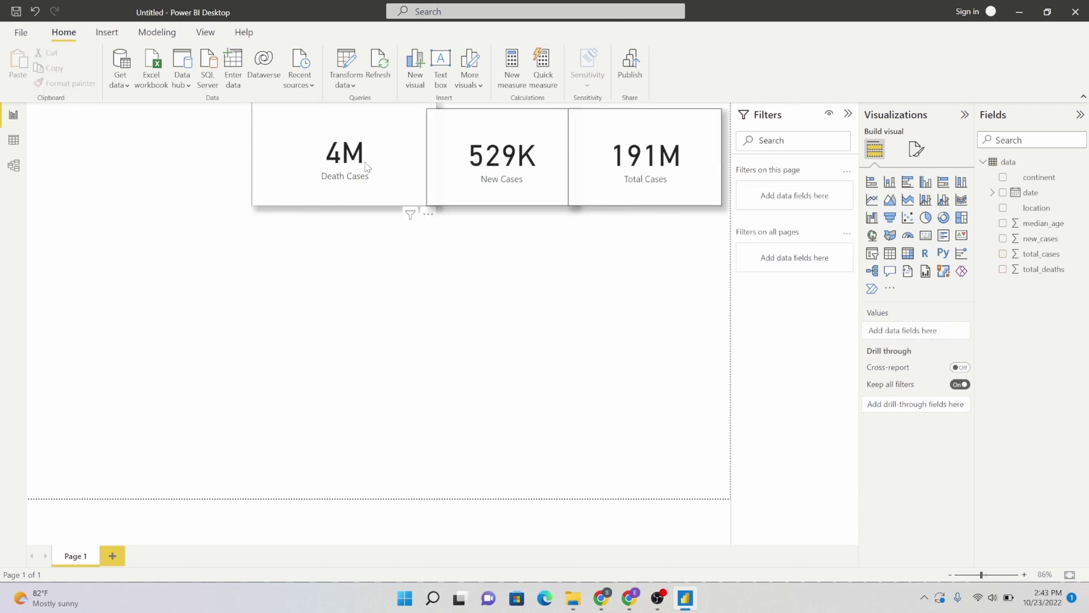
{"action": "left_click", "coordinate": [381, 175]}
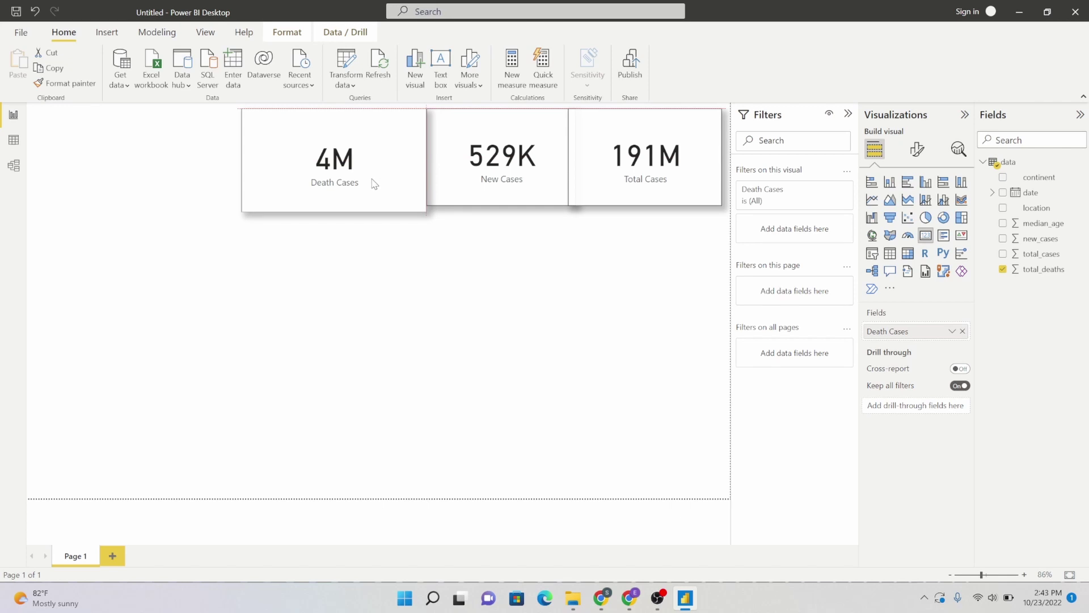
{"action": "left_click_drag", "start_coordinate": [336, 213], "coordinate": [341, 207]}
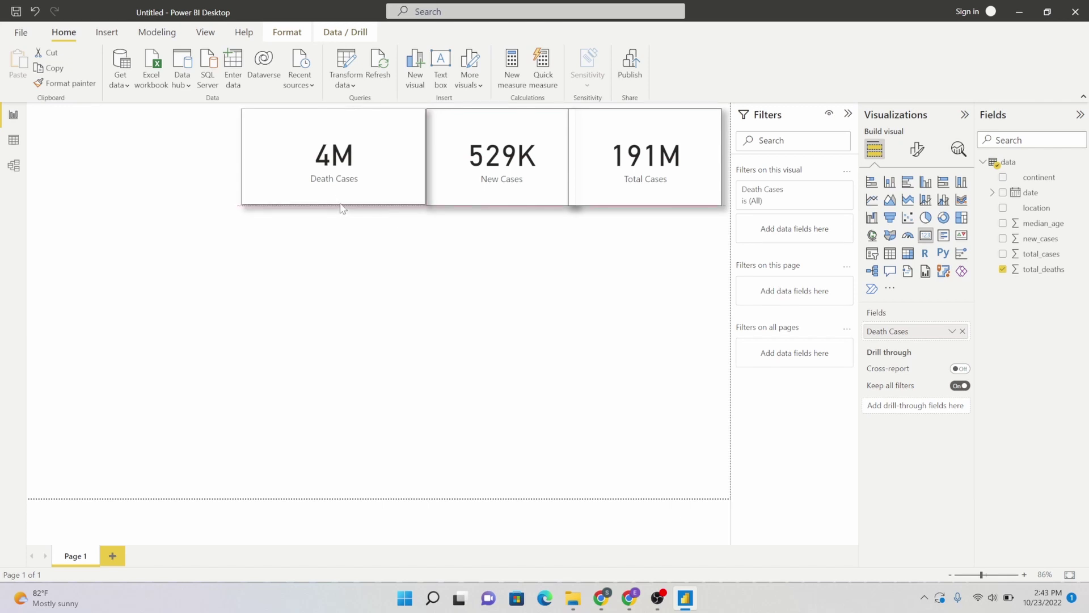
{"action": "left_click_drag", "start_coordinate": [243, 161], "coordinate": [279, 163]}
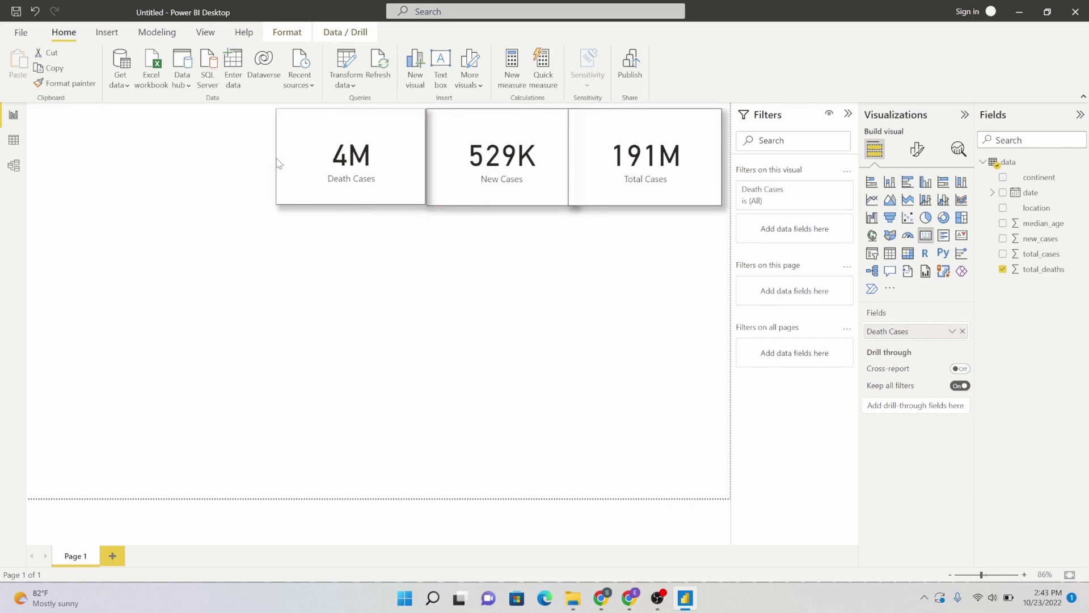
{"action": "left_click", "coordinate": [663, 183]}
{"action": "left_click", "coordinate": [536, 282]}
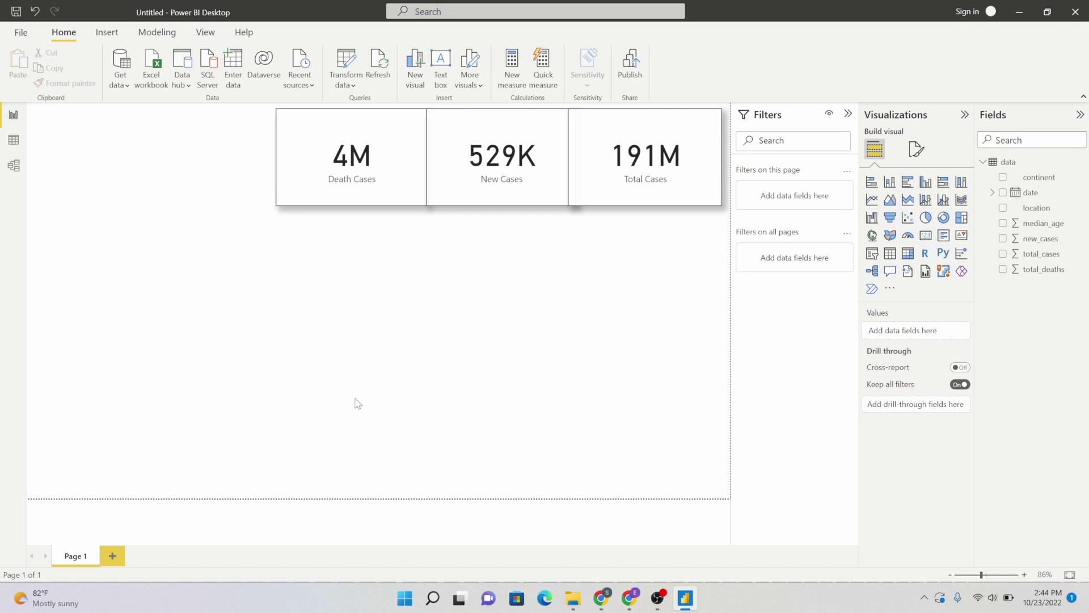
Step: Insert a text box in the empty area beside the Death Cases card with the text "Covid 19 Project Analysis"
{"action": "left_click", "coordinate": [109, 33]}
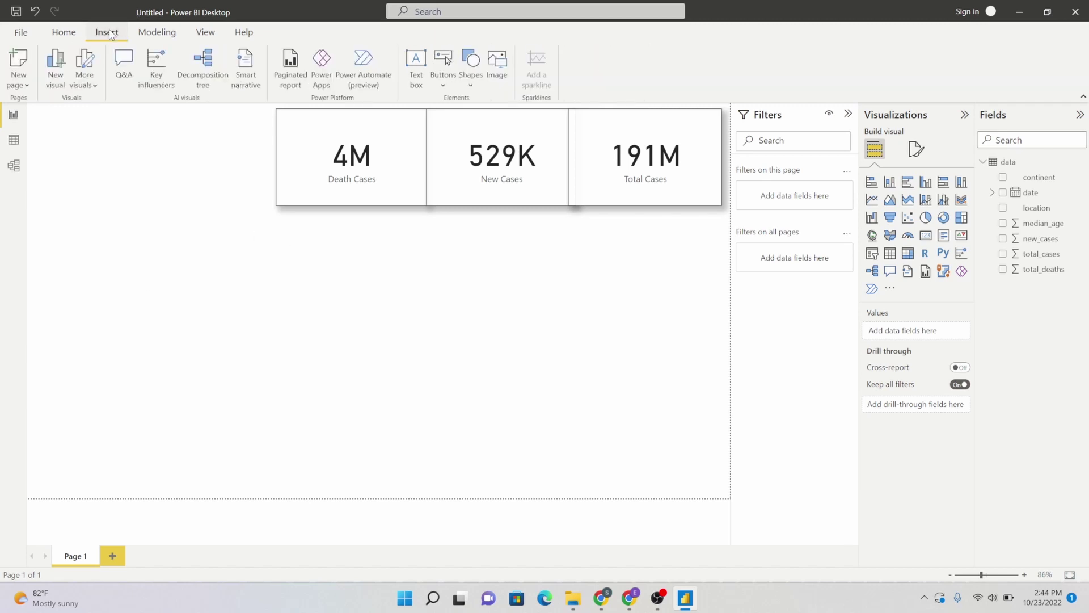
{"action": "left_click", "coordinate": [419, 71]}
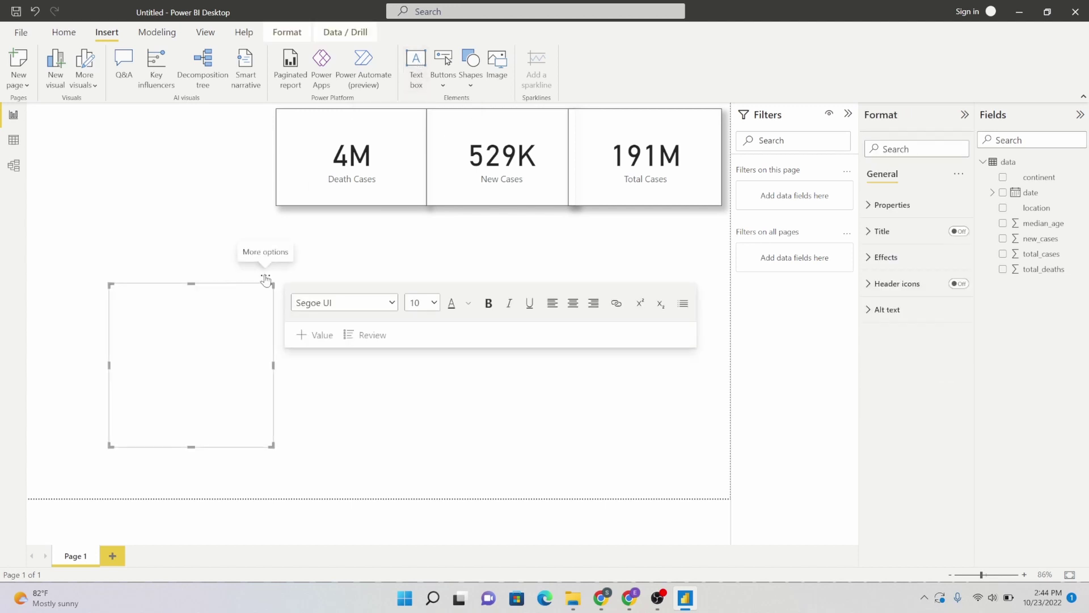
{"action": "left_click_drag", "start_coordinate": [265, 279], "coordinate": [213, 106]}
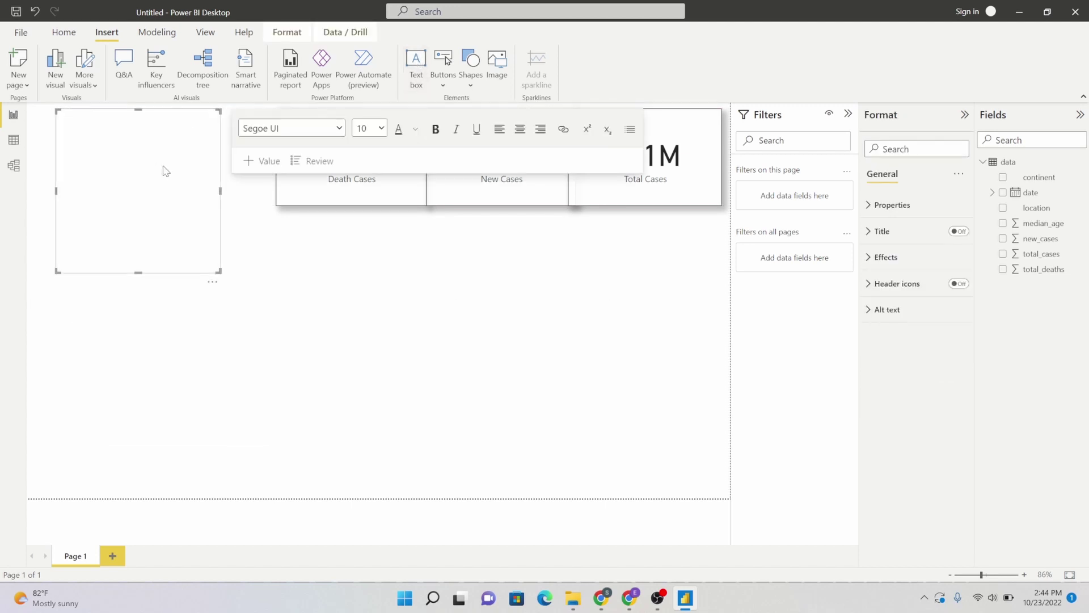
{"action": "left_click", "coordinate": [149, 135]}
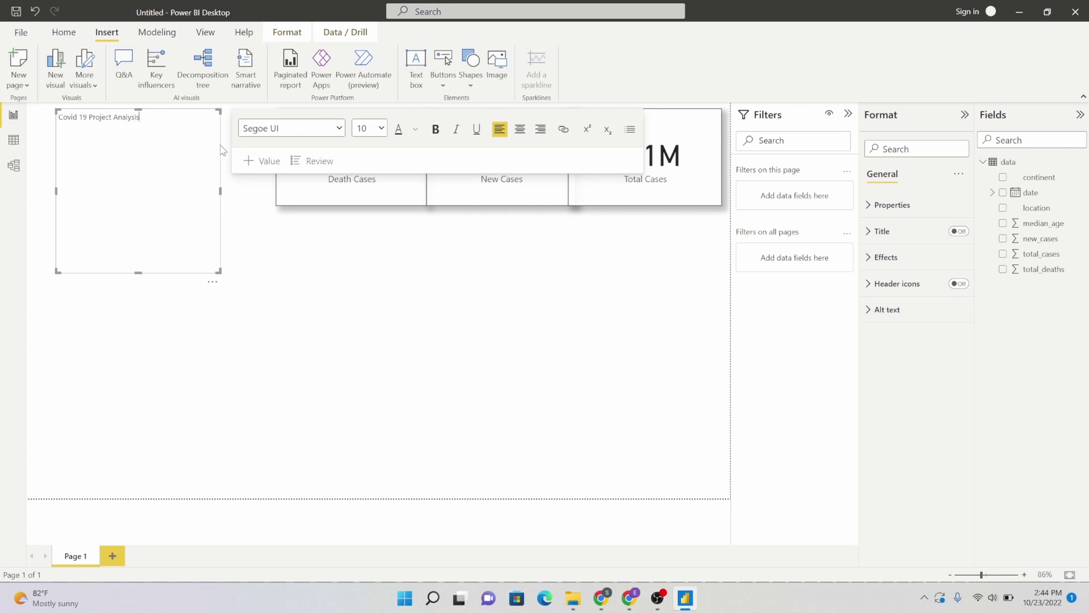
Step: Format the "Covid 19 Project Analysis" text as bold Times New Roman at size 24
{"action": "key", "text": "ctrl+a"}
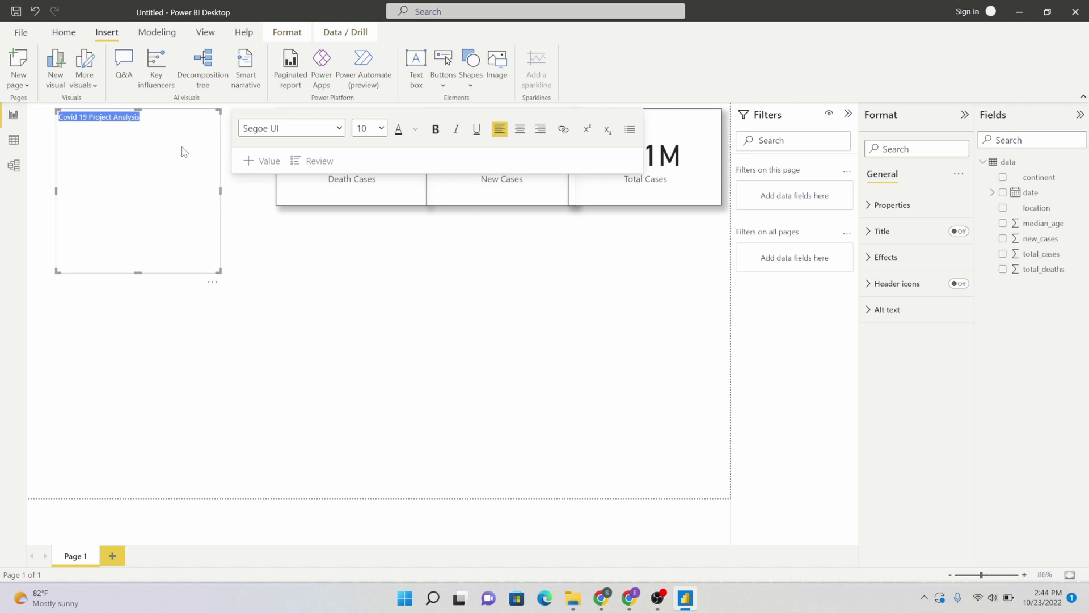
{"action": "left_click", "coordinate": [339, 129]}
{"action": "left_click", "coordinate": [293, 381]}
{"action": "left_click", "coordinate": [436, 130]}
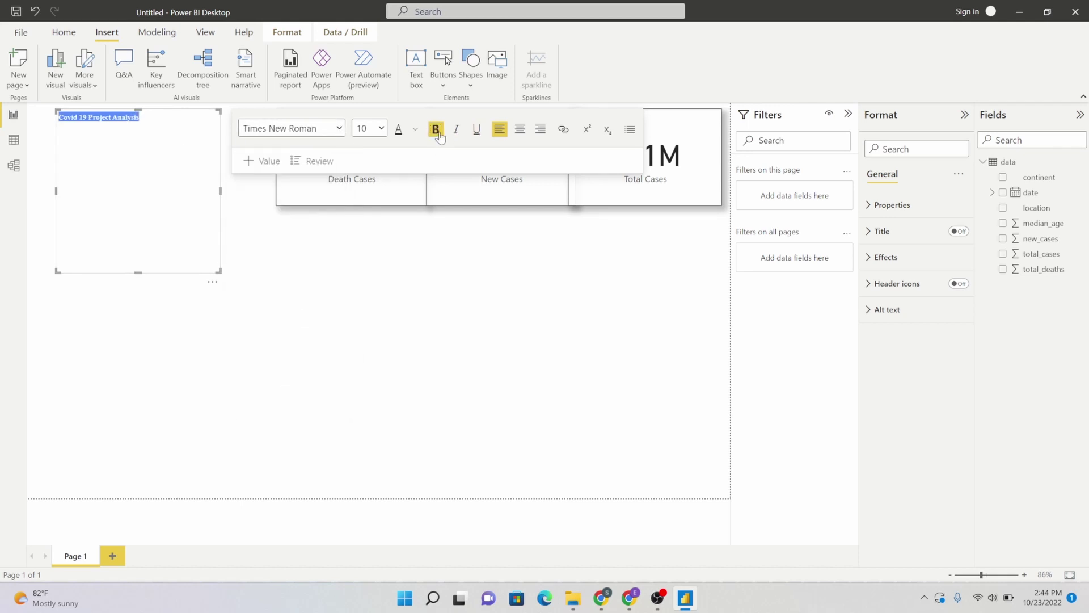
{"action": "left_click", "coordinate": [381, 129]}
{"action": "left_click", "coordinate": [365, 257]}
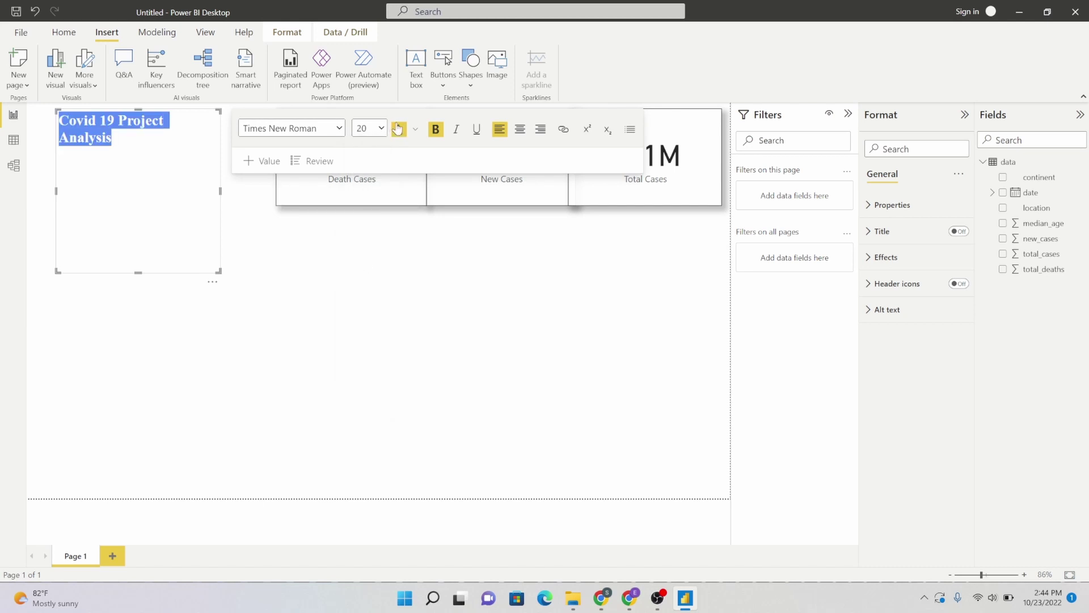
{"action": "left_click", "coordinate": [381, 128]}
{"action": "left_click", "coordinate": [376, 272]}
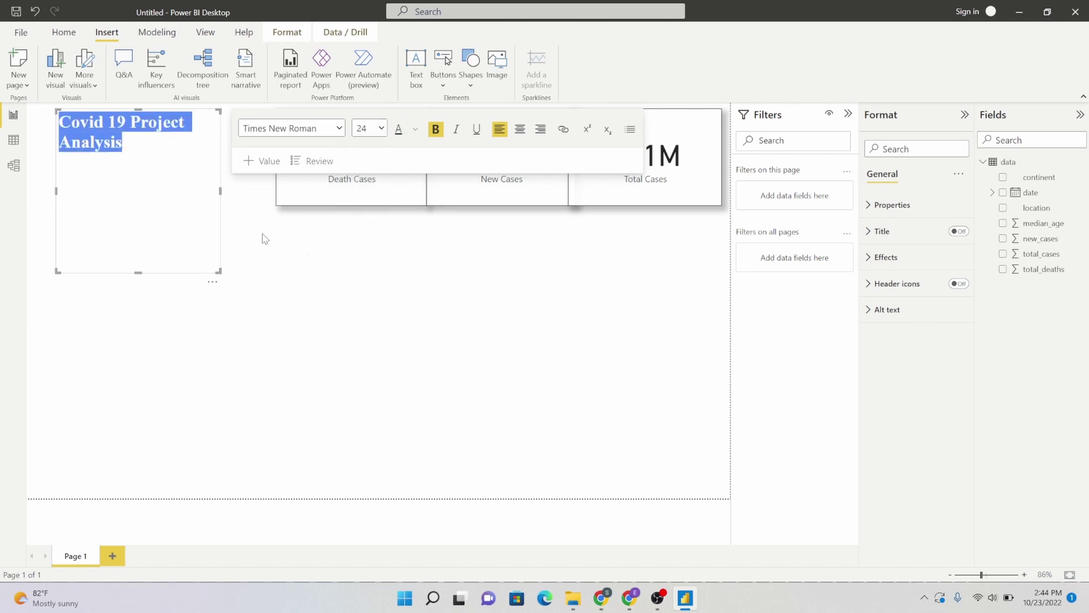
{"action": "left_click", "coordinate": [232, 197]}
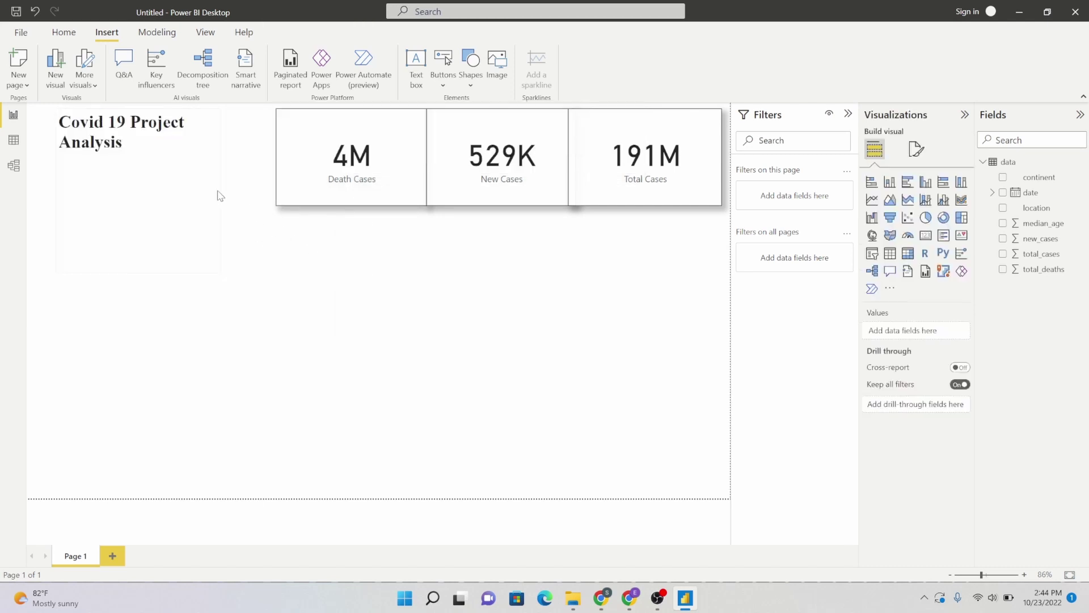
Step: Resize the title text box to about 383 wide by 88 high, fitting the text on one line, and move it slightly down
{"action": "left_click", "coordinate": [209, 190]}
{"action": "left_click_drag", "start_coordinate": [223, 191], "coordinate": [266, 195]}
{"action": "left_click", "coordinate": [187, 163]}
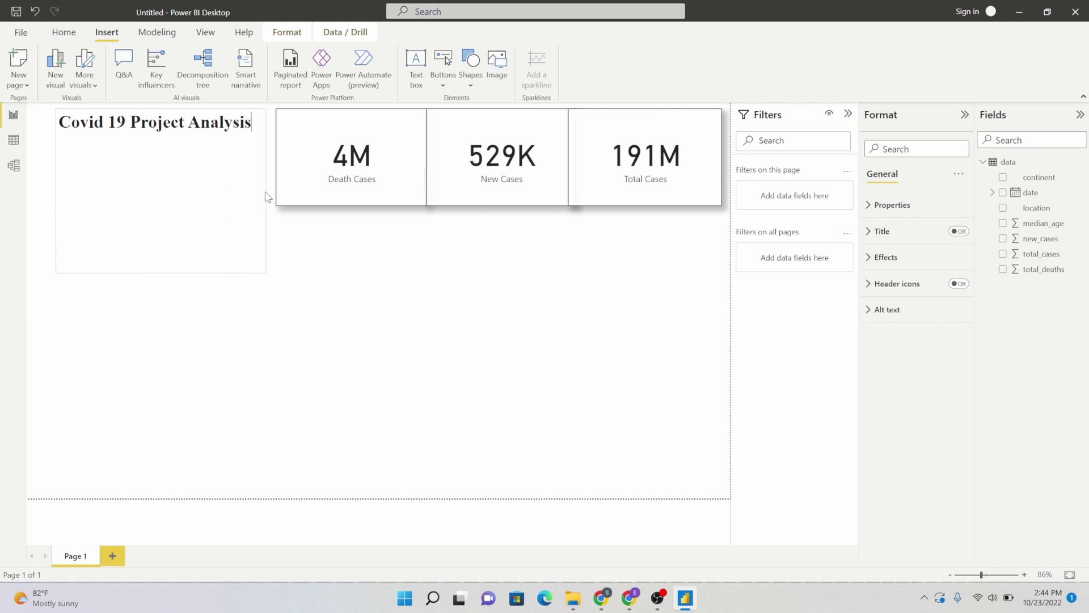
{"action": "left_click", "coordinate": [223, 125]}
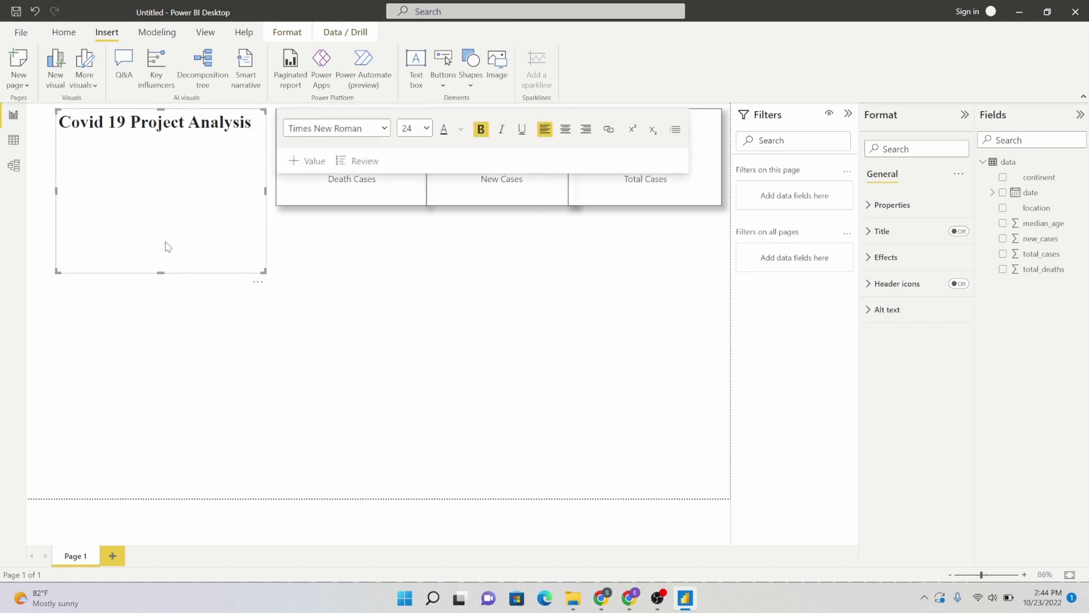
{"action": "left_click_drag", "start_coordinate": [161, 271], "coordinate": [194, 162]}
{"action": "left_click", "coordinate": [208, 138]}
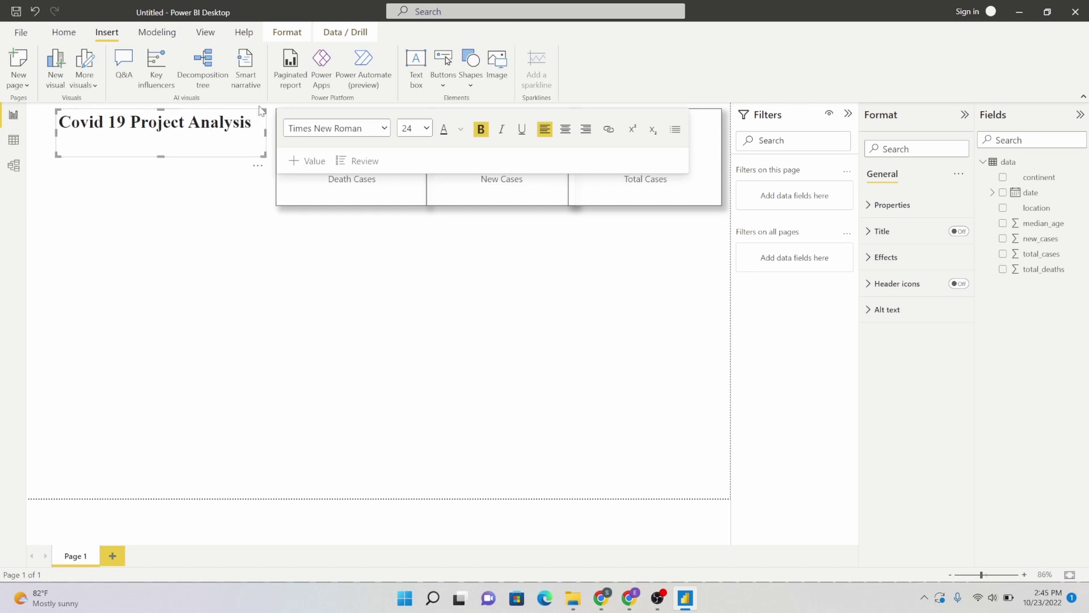
{"action": "key", "text": "Escape"}
{"action": "left_click_drag", "start_coordinate": [257, 170], "coordinate": [255, 195]}
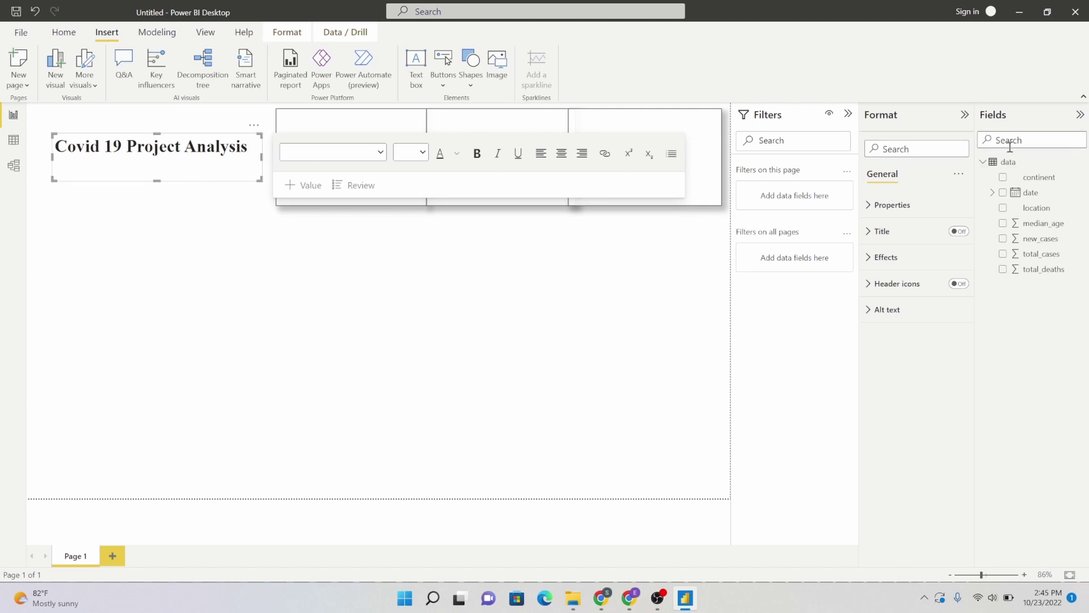
{"action": "left_click", "coordinate": [885, 232]}
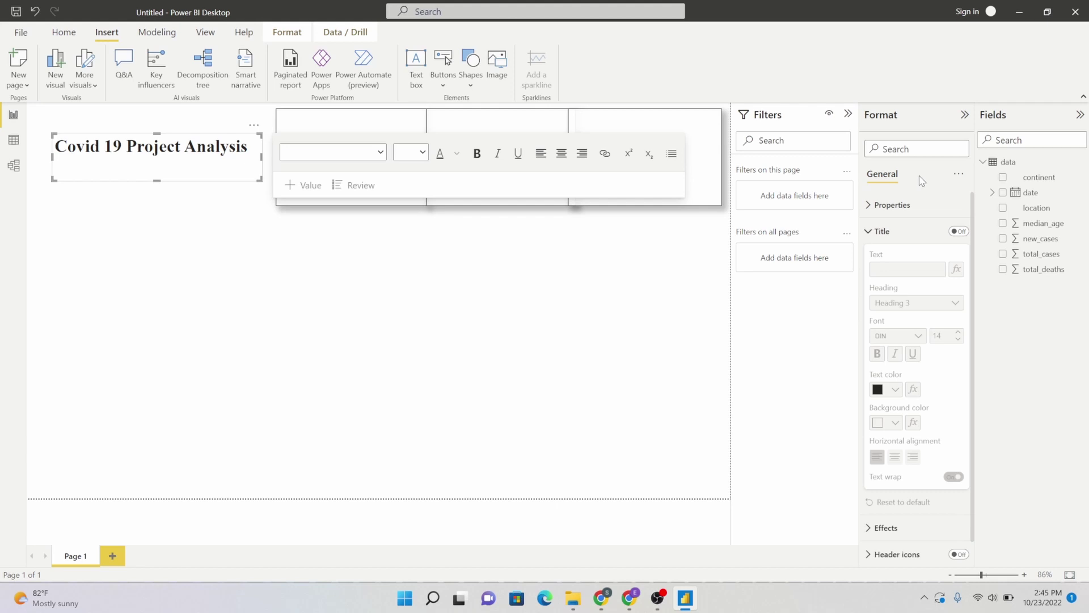
{"action": "left_click", "coordinate": [888, 206]}
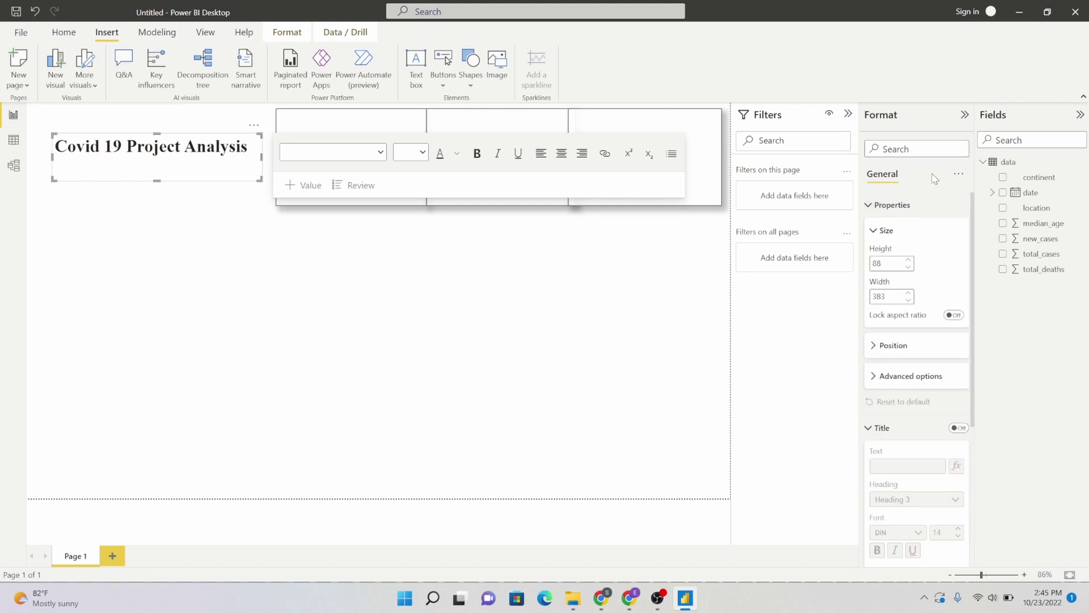
{"action": "left_click", "coordinate": [1020, 118]}
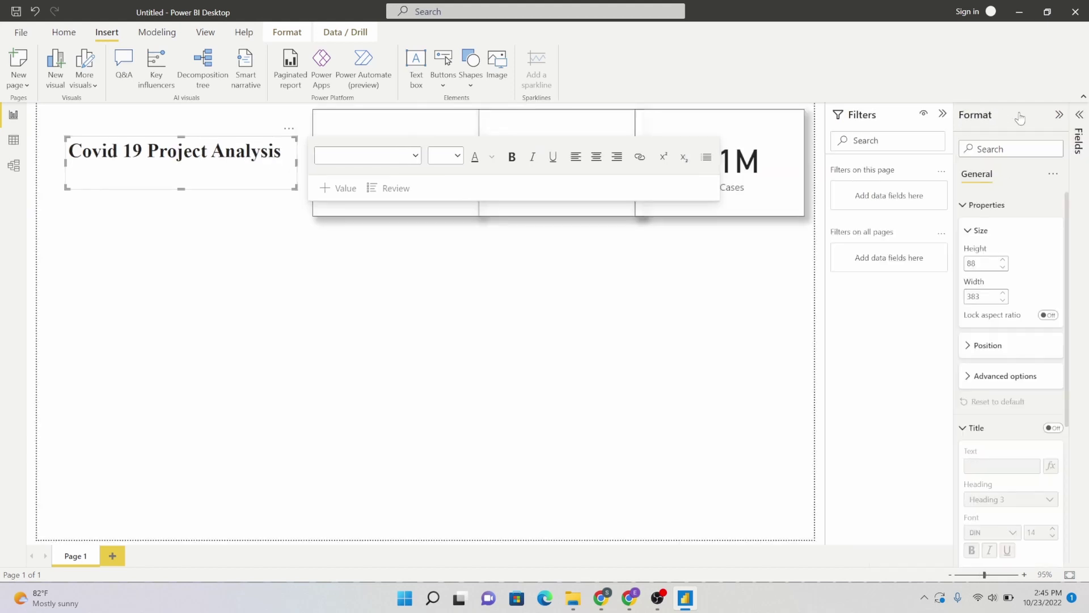
{"action": "left_click", "coordinate": [1078, 116]}
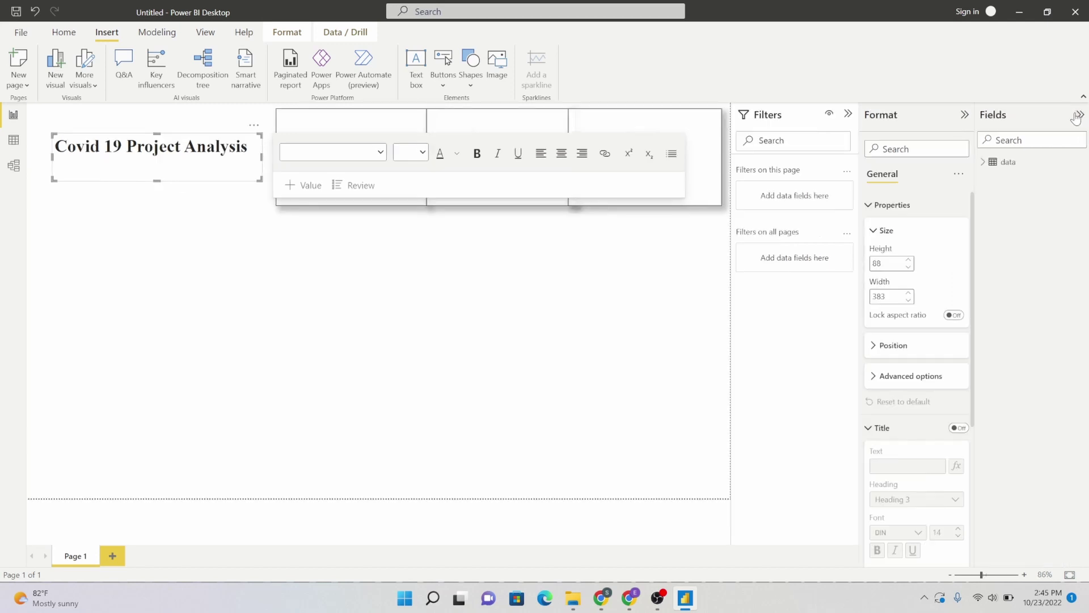
{"action": "left_click", "coordinate": [370, 123]}
{"action": "left_click", "coordinate": [198, 149]}
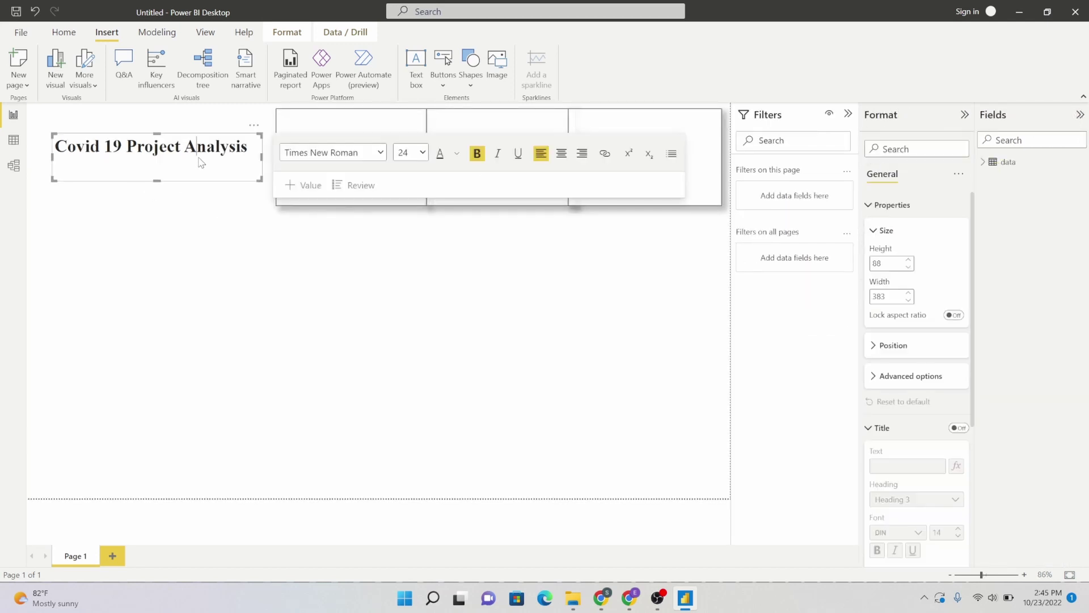
{"action": "scroll", "coordinate": [939, 304], "scroll_direction": "down", "scroll_amount": 3}
{"action": "scroll", "coordinate": [938, 299], "scroll_direction": "up", "scroll_amount": 3}
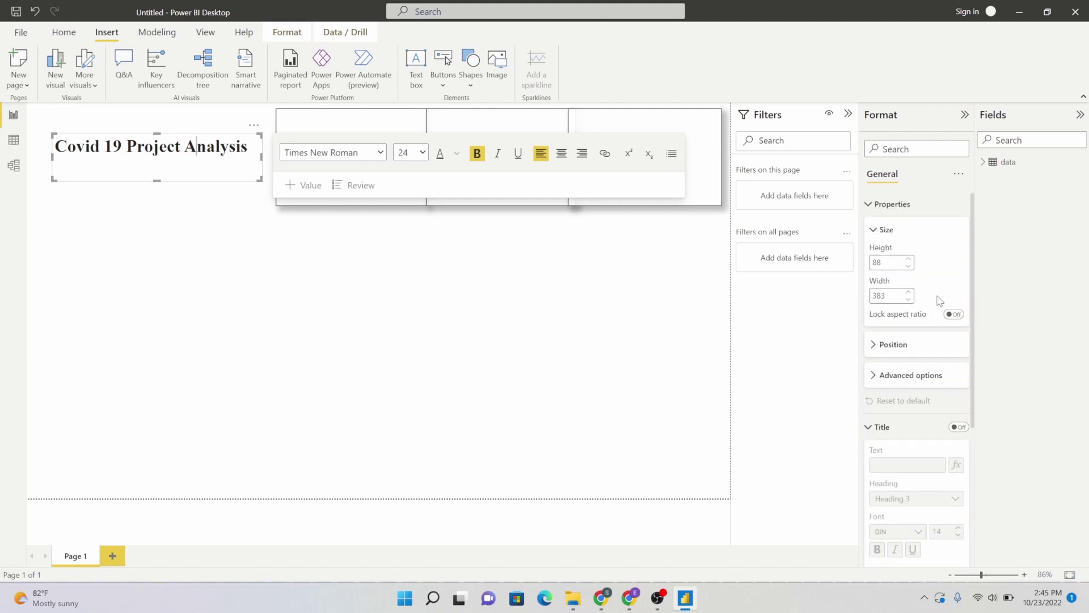
{"action": "left_click", "coordinate": [885, 230]}
{"action": "left_click", "coordinate": [869, 205]}
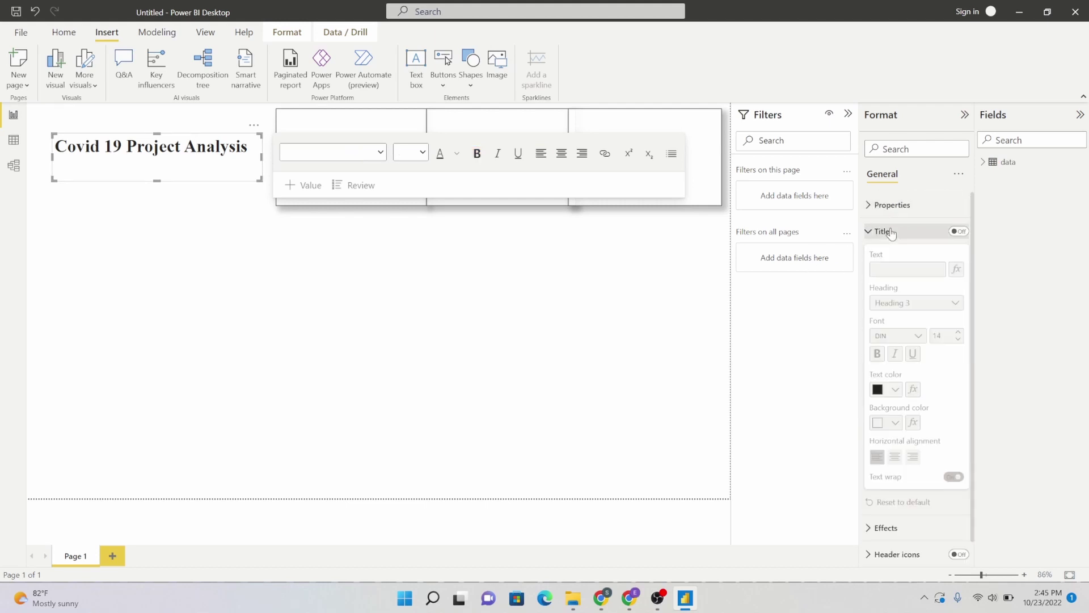
{"action": "left_click", "coordinate": [871, 232]}
Step: Try a light blue background on the title text box, and set the background color to medium gray
{"action": "left_click", "coordinate": [872, 258]}
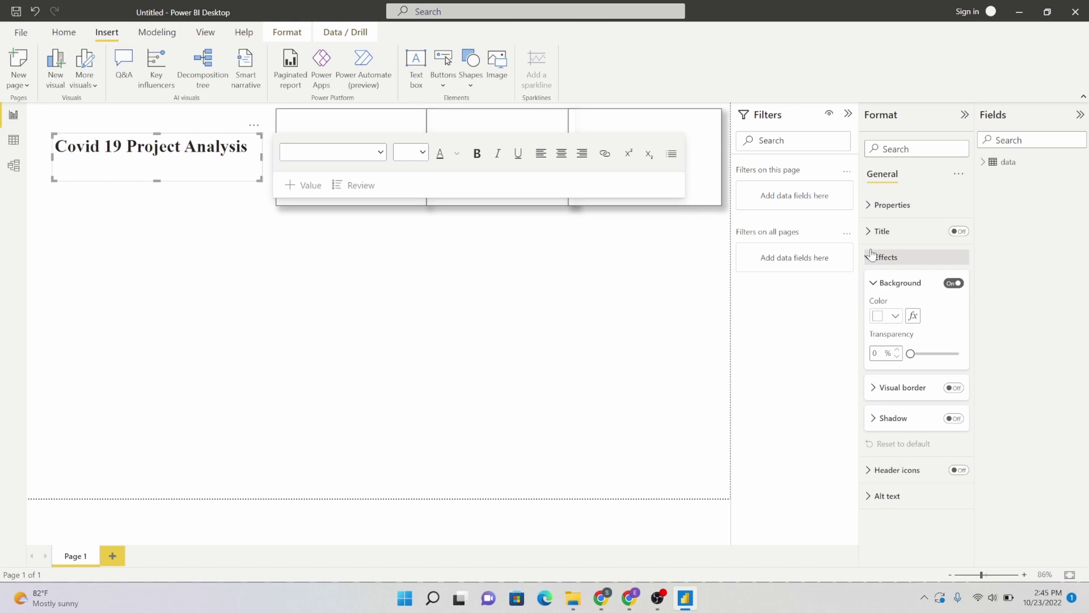
{"action": "left_click", "coordinate": [895, 316]}
{"action": "left_click", "coordinate": [922, 390]}
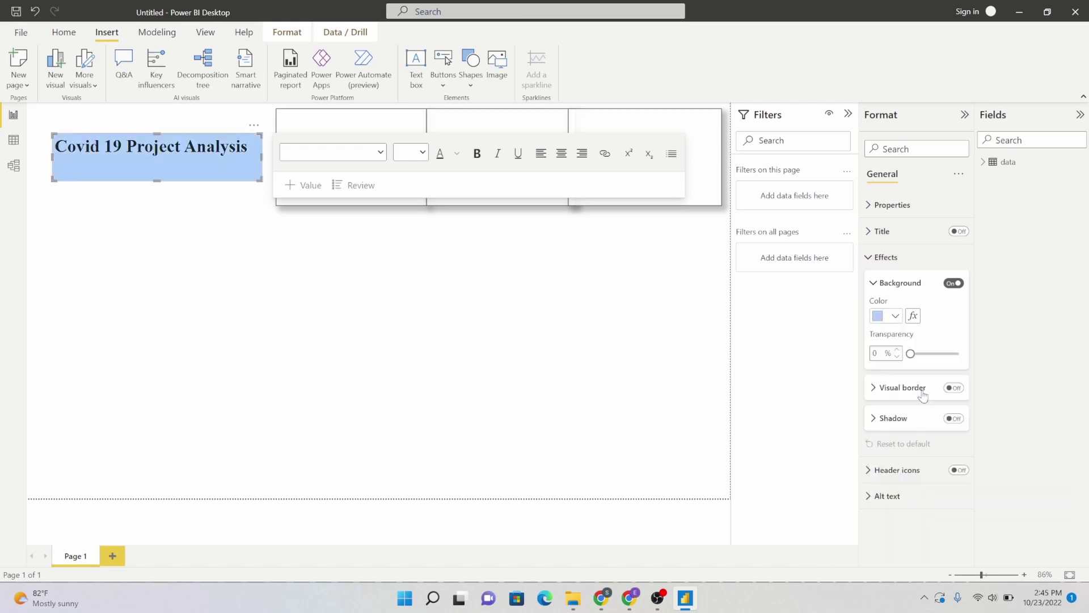
{"action": "left_click", "coordinate": [895, 318]}
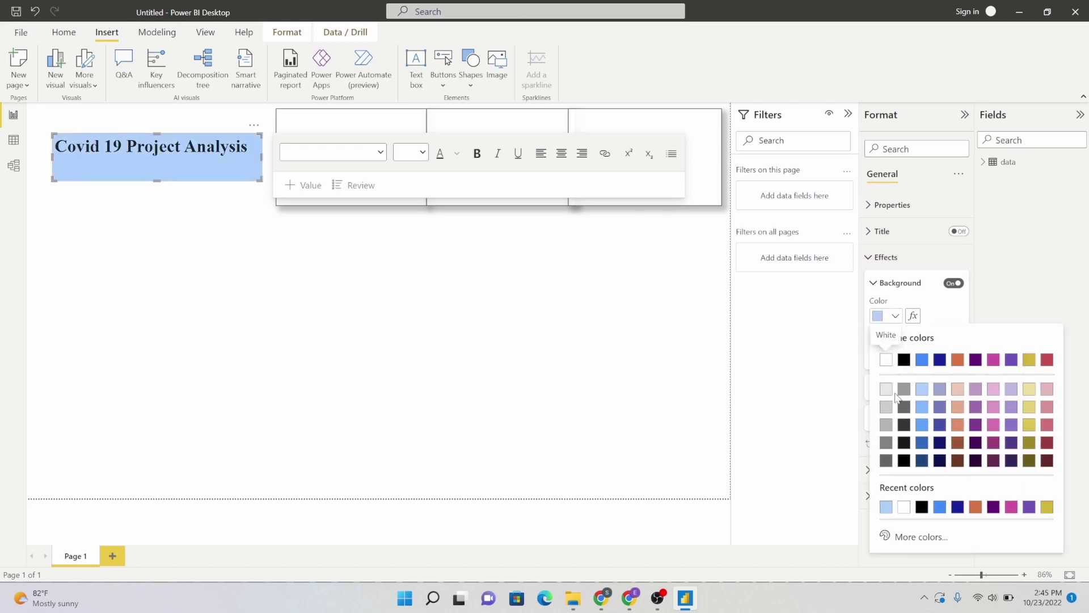
{"action": "left_click", "coordinate": [905, 390]}
{"action": "left_click", "coordinate": [369, 295]}
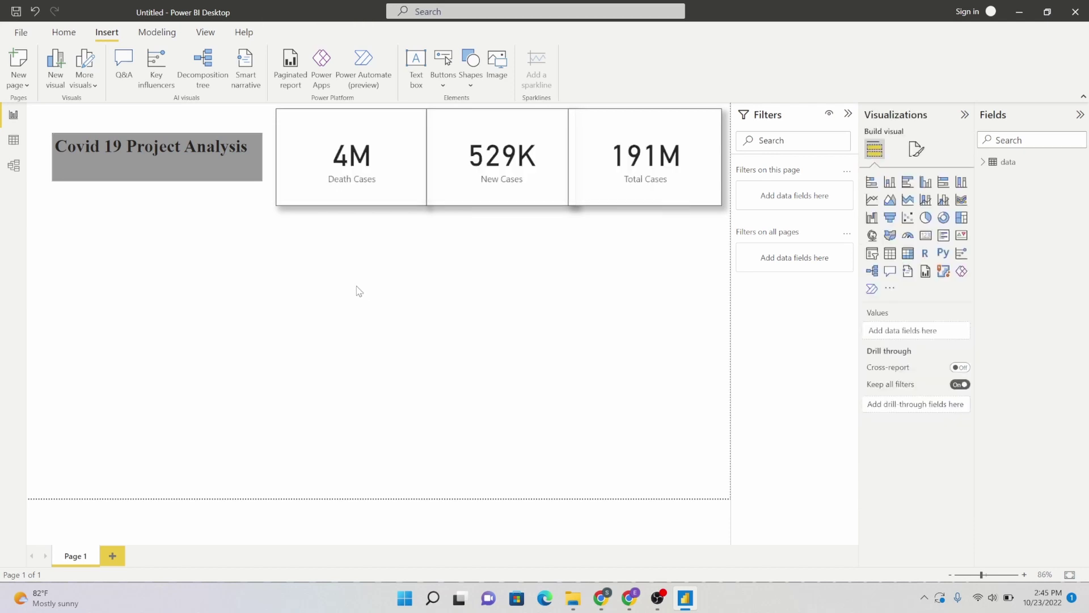
Step: Adjust the gray title text box's height and reposition it beside the middle of the Death Cases card
{"action": "left_click", "coordinate": [167, 149]}
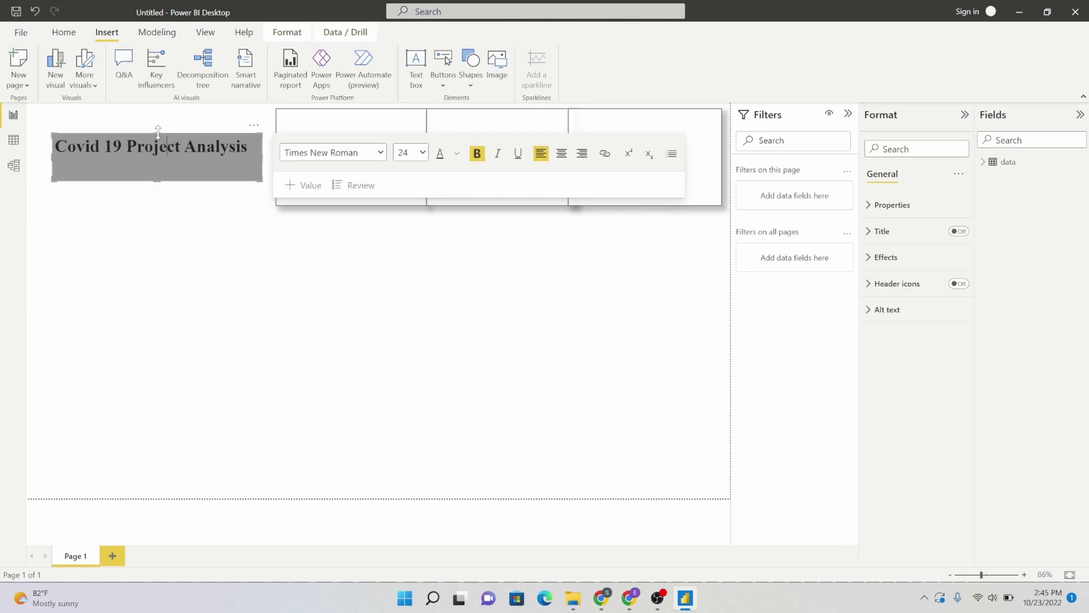
{"action": "left_click_drag", "start_coordinate": [158, 131], "coordinate": [164, 123]}
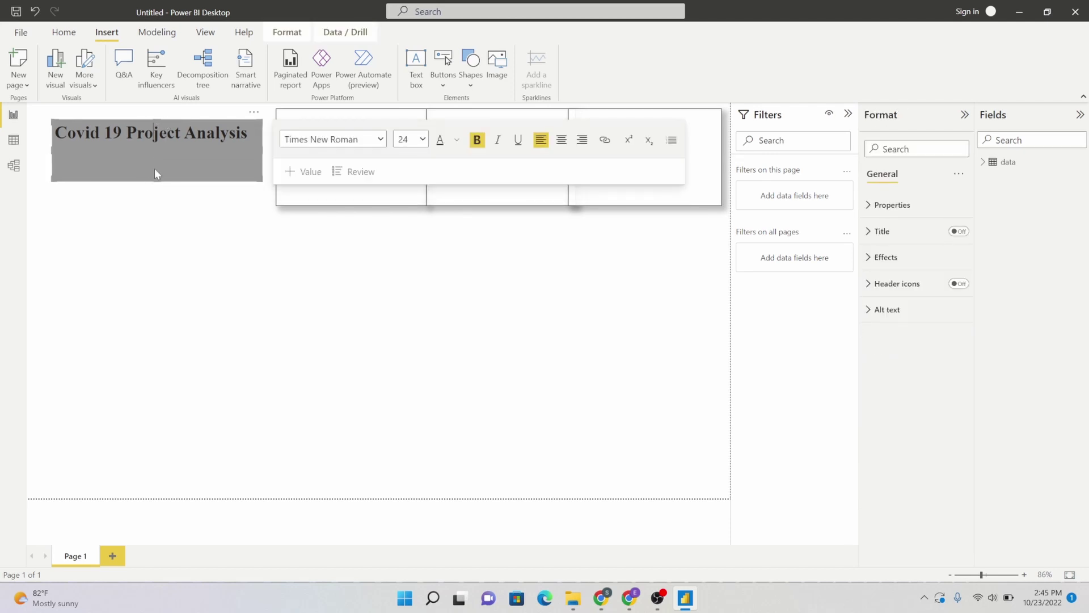
{"action": "left_click", "coordinate": [175, 162]}
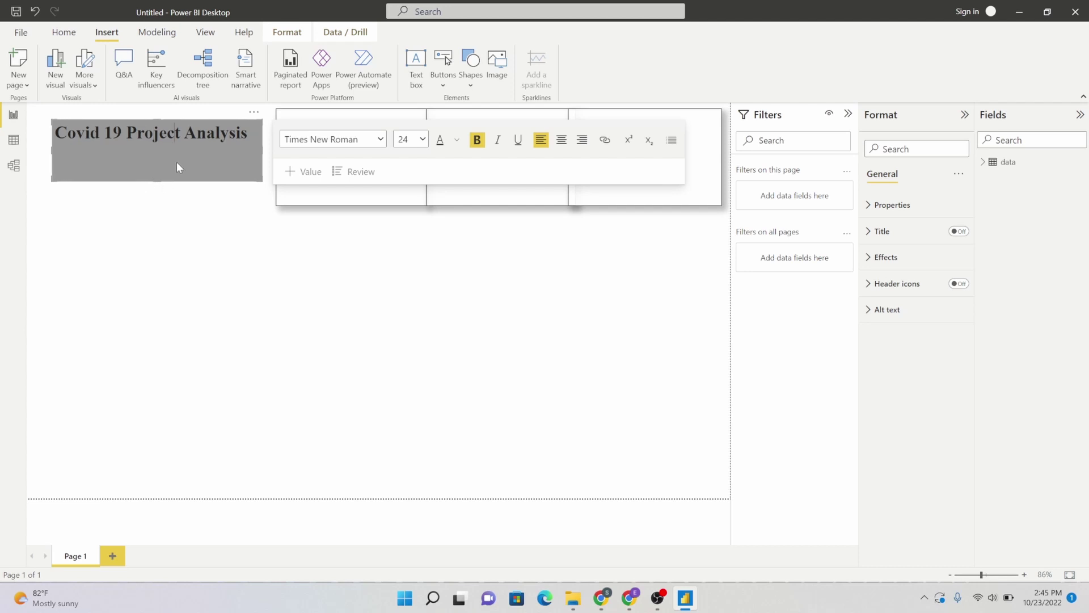
{"action": "left_click_drag", "start_coordinate": [158, 180], "coordinate": [219, 171]}
{"action": "left_click", "coordinate": [185, 202]}
{"action": "left_click", "coordinate": [217, 152]}
{"action": "left_click", "coordinate": [239, 168]}
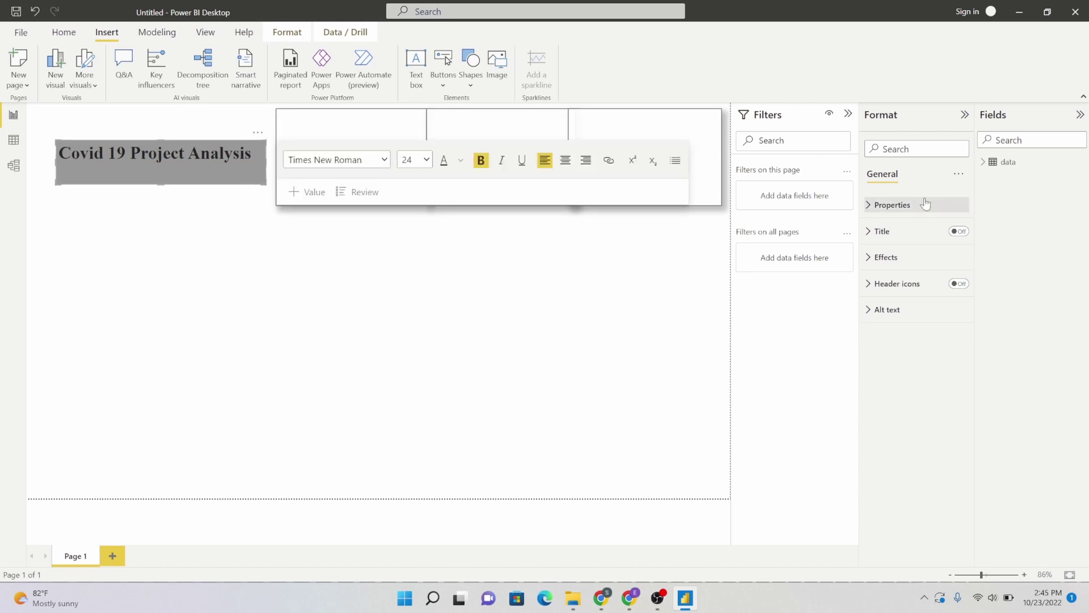
Step: Try a light orange background on the title text box, and set the background color to blue
{"action": "left_click", "coordinate": [888, 258]}
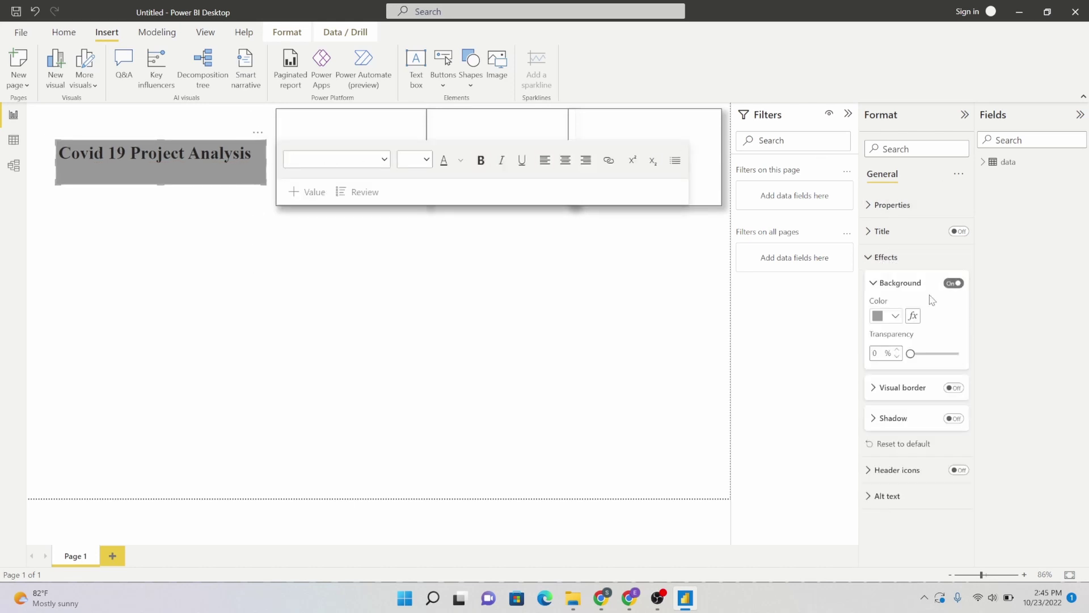
{"action": "left_click", "coordinate": [896, 317]}
{"action": "left_click", "coordinate": [958, 406]}
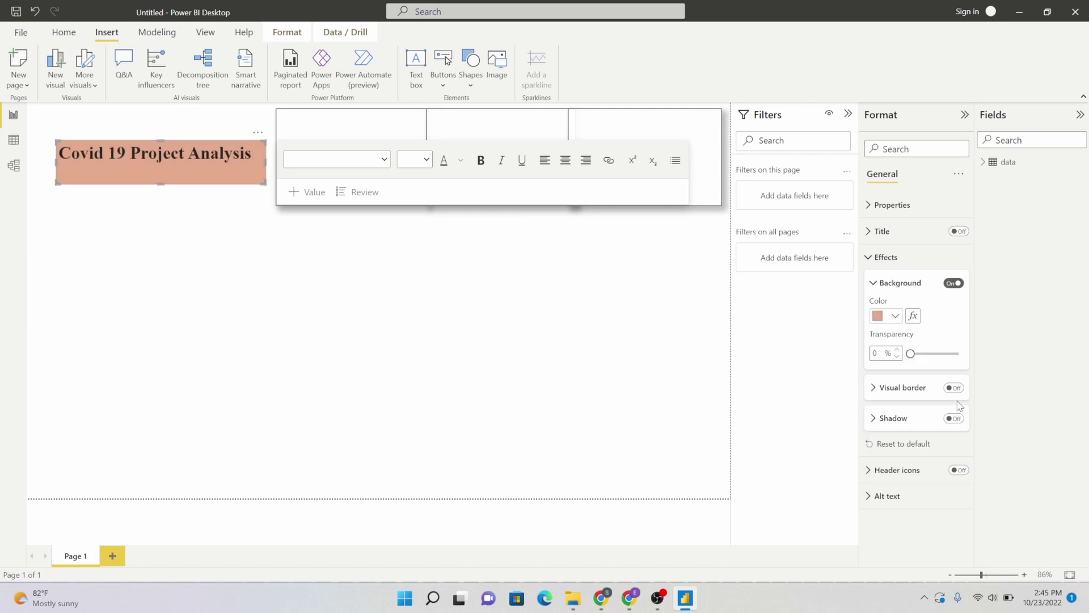
{"action": "left_click", "coordinate": [895, 316]}
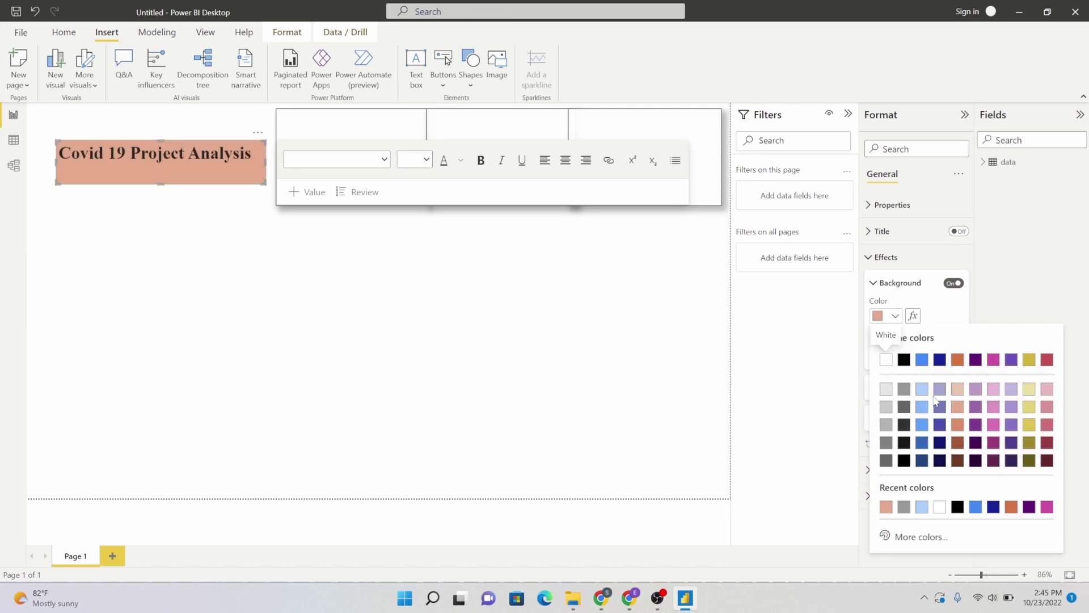
{"action": "left_click", "coordinate": [923, 361]}
{"action": "left_click", "coordinate": [244, 280]}
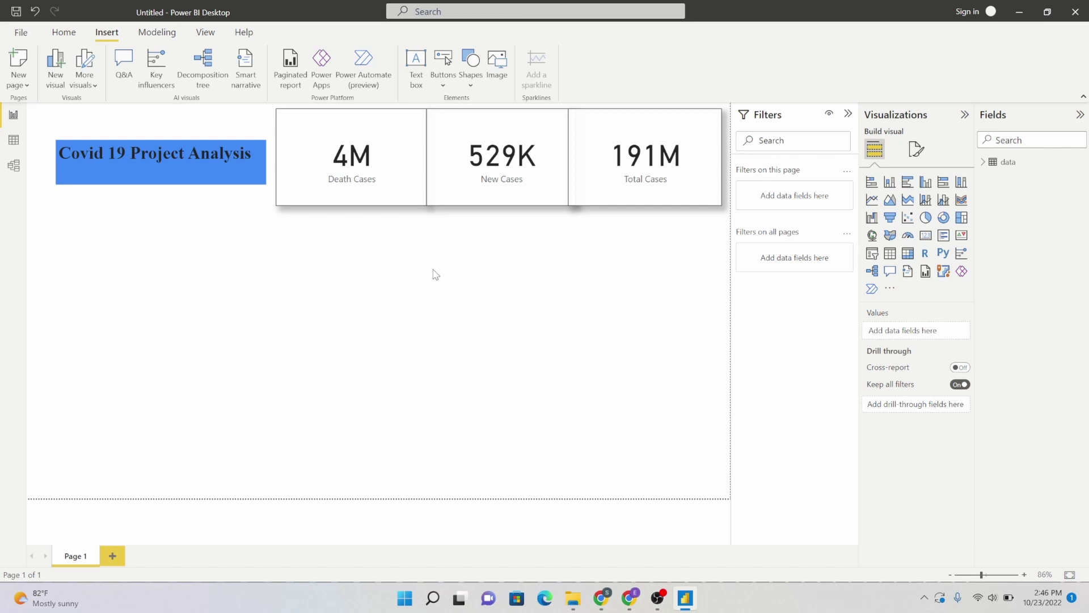
Step: Add two empty pie charts below the title and cards, placing the second one beside the first
{"action": "left_click", "coordinate": [927, 219]}
{"action": "left_click", "coordinate": [447, 341]}
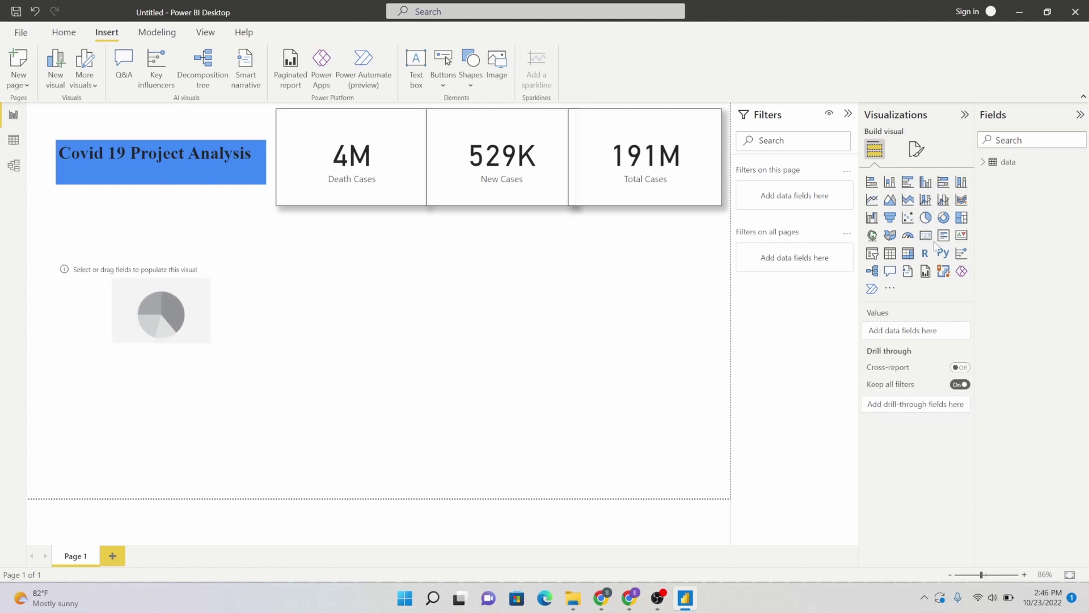
{"action": "left_click", "coordinate": [926, 218]}
{"action": "left_click_drag", "start_coordinate": [193, 421], "coordinate": [471, 308]}
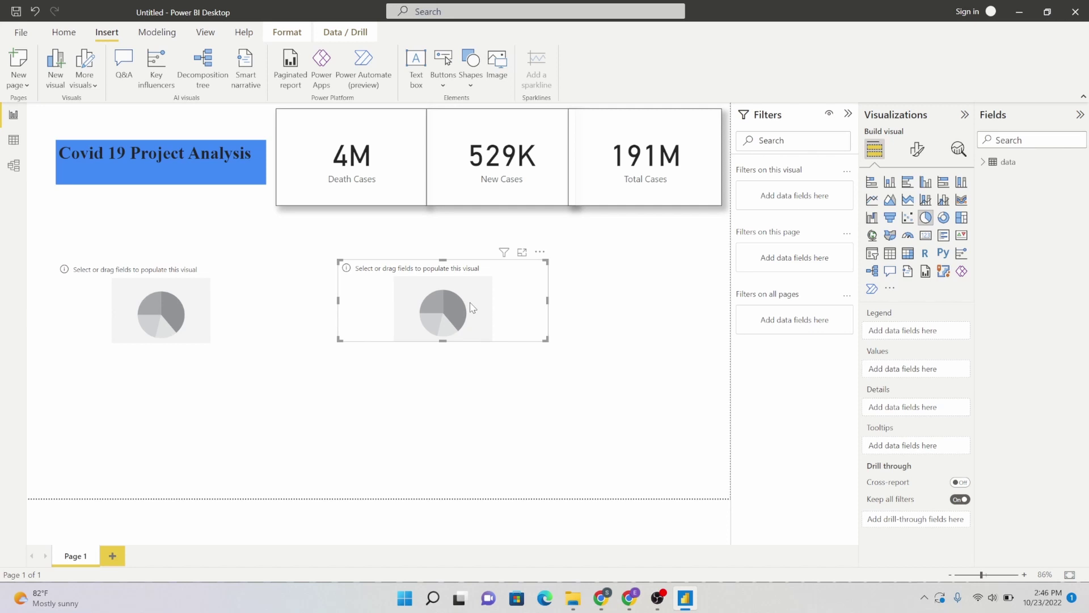
Step: Build the first pie chart with continent as legend and total_deaths as values, and enlarge it
{"action": "left_click", "coordinate": [152, 310]}
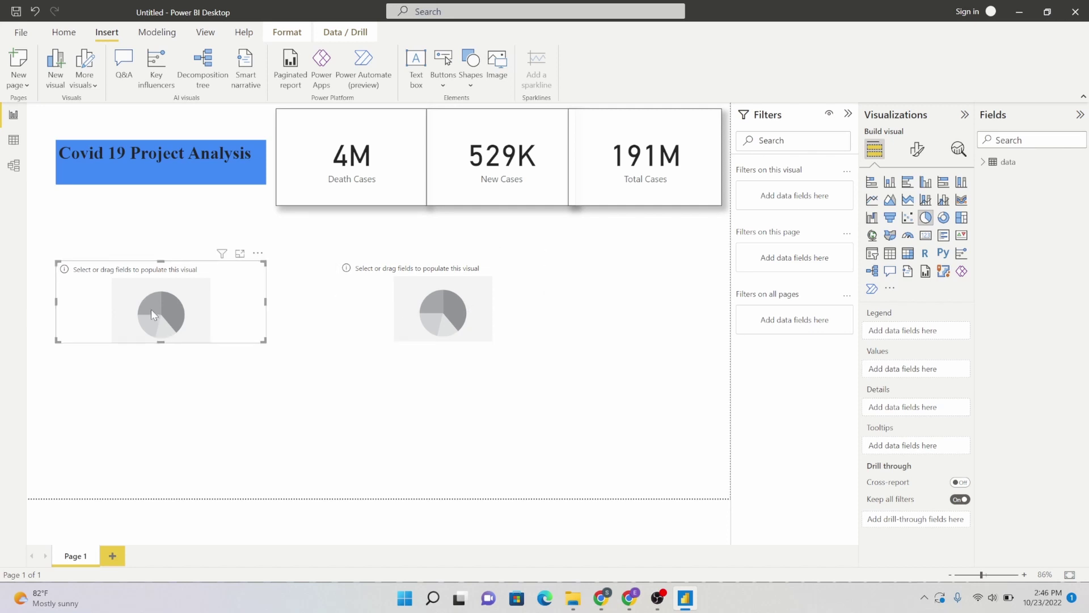
{"action": "left_click", "coordinate": [984, 163]}
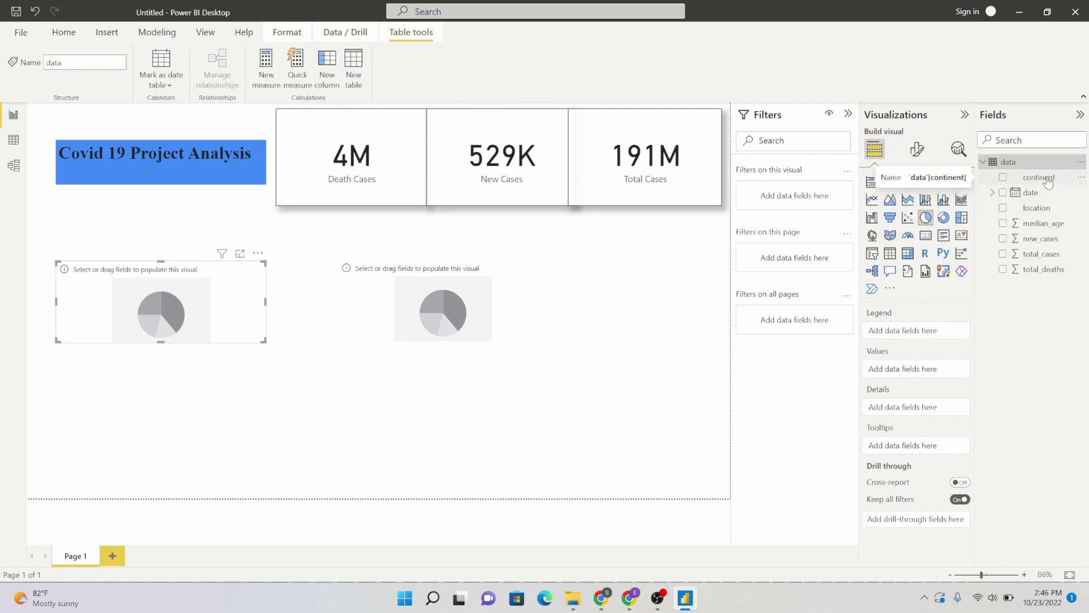
{"action": "left_click_drag", "start_coordinate": [1048, 180], "coordinate": [928, 333]}
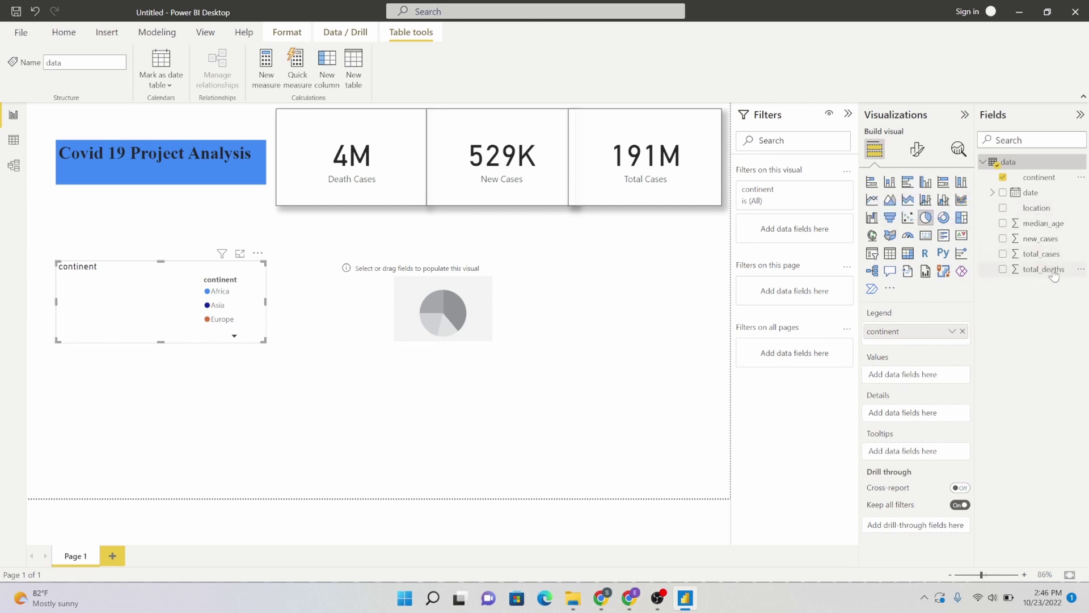
{"action": "left_click_drag", "start_coordinate": [1045, 276], "coordinate": [929, 378]}
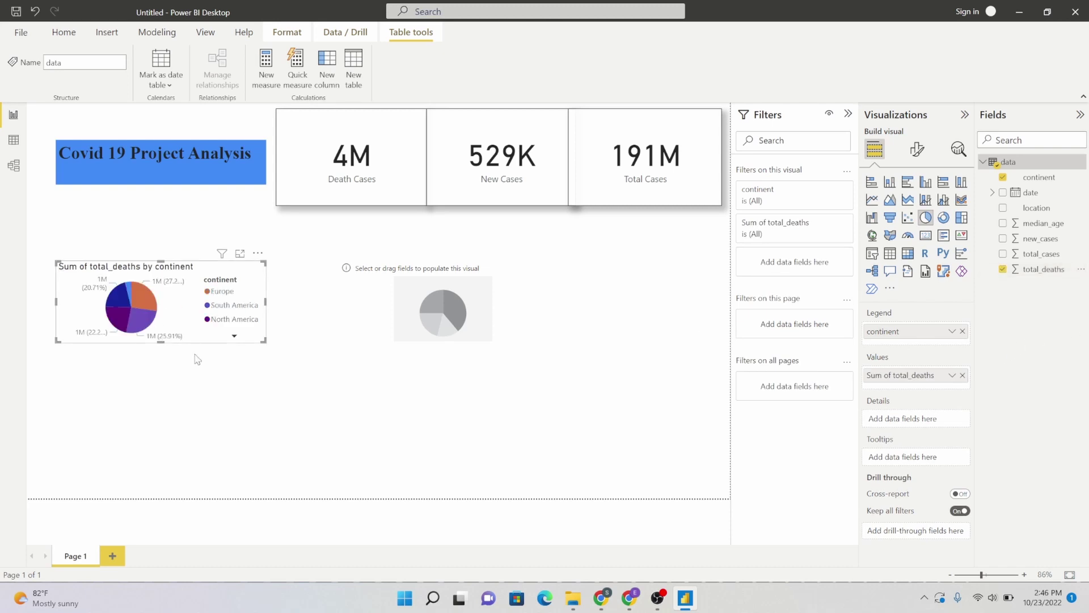
{"action": "left_click_drag", "start_coordinate": [264, 341], "coordinate": [317, 421]}
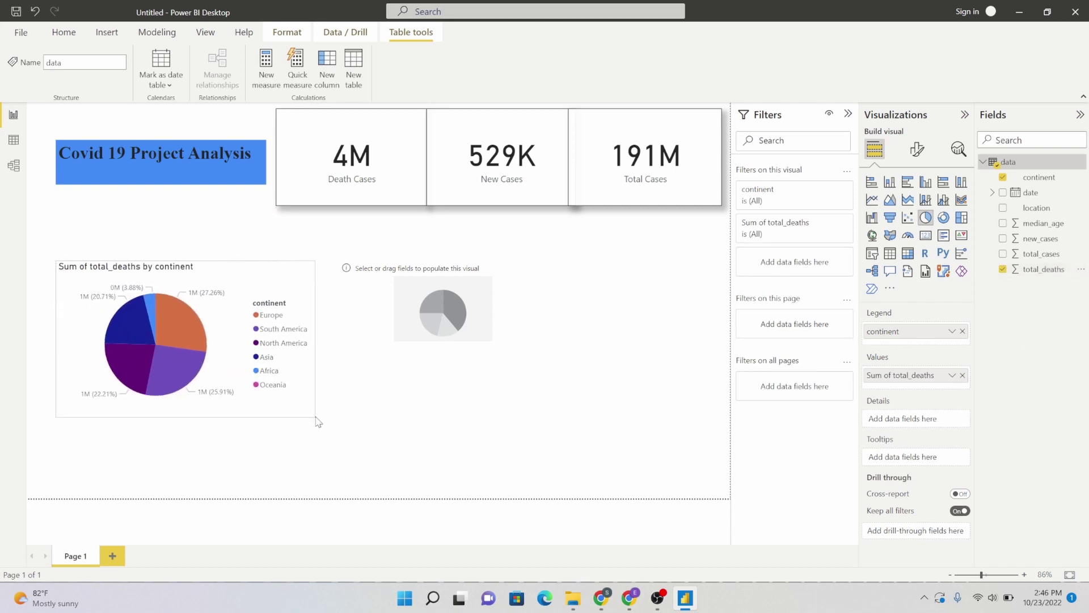
Step: Center the title of the total_deaths pie chart and move the chart up beneath the report title box
{"action": "left_click", "coordinate": [917, 151]}
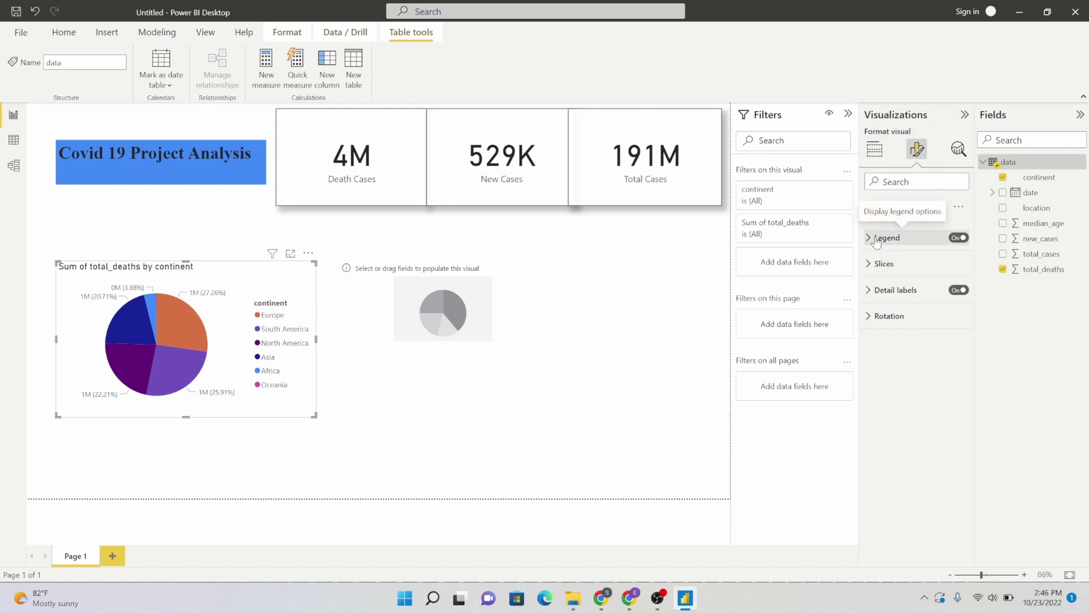
{"action": "left_click", "coordinate": [878, 240]}
{"action": "left_click", "coordinate": [883, 328]}
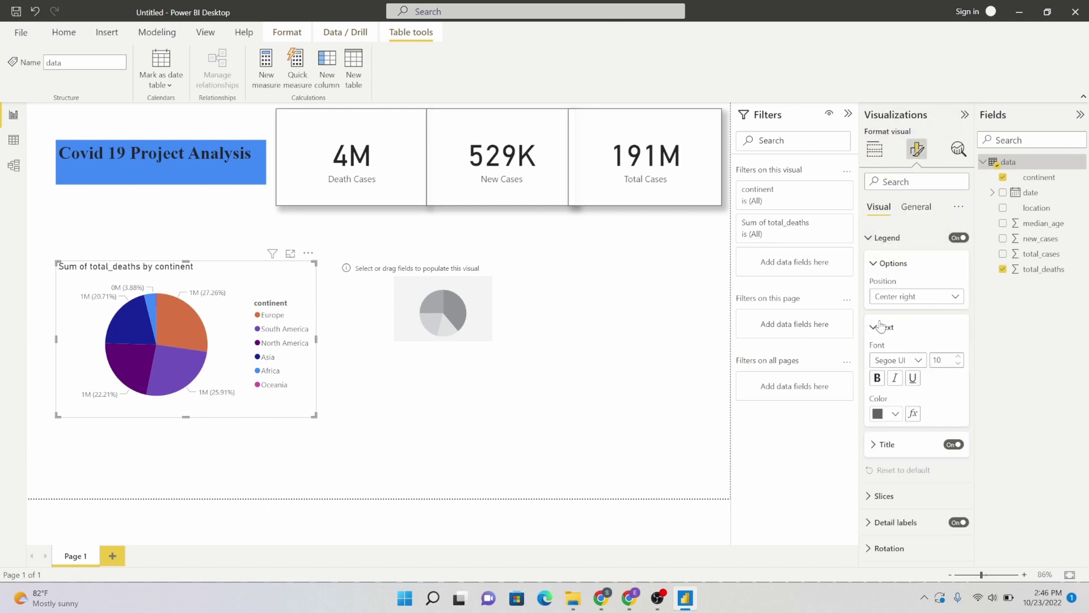
{"action": "left_click", "coordinate": [878, 445]}
{"action": "left_click", "coordinate": [917, 209]}
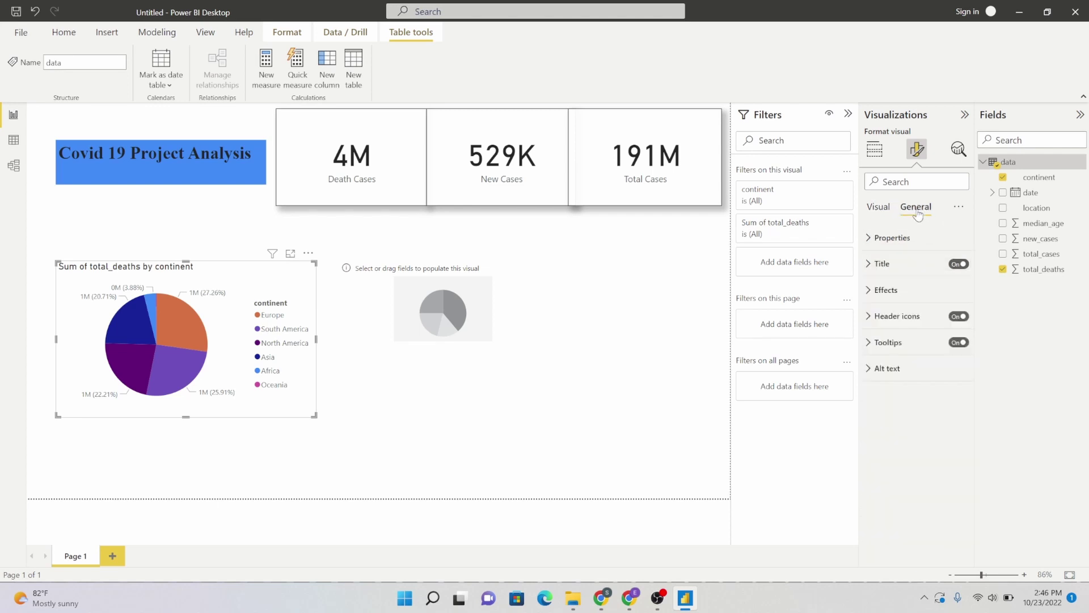
{"action": "left_click", "coordinate": [877, 264]}
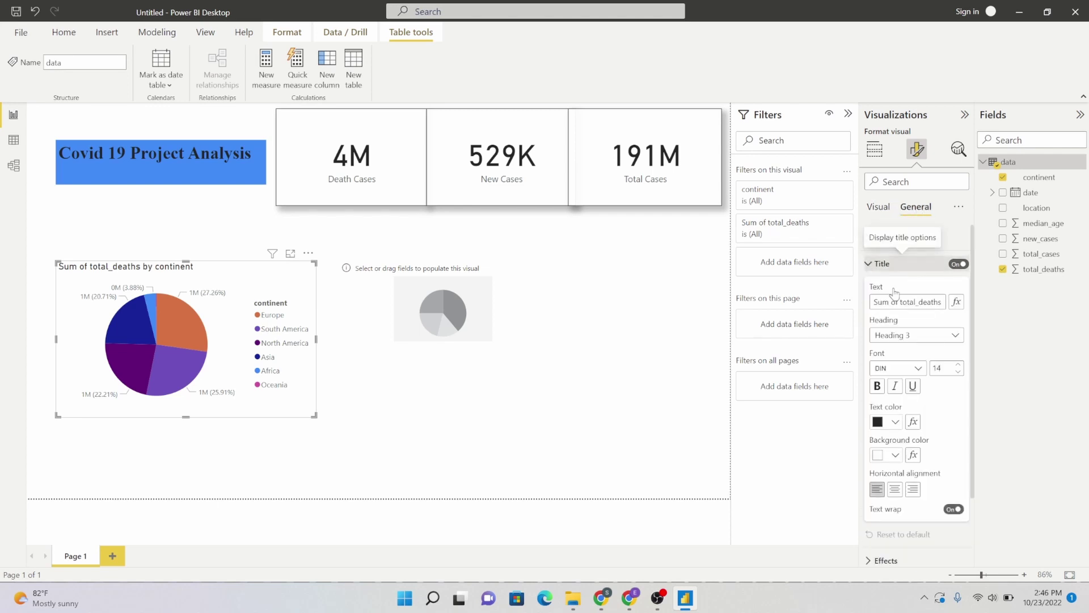
{"action": "left_click", "coordinate": [899, 489]}
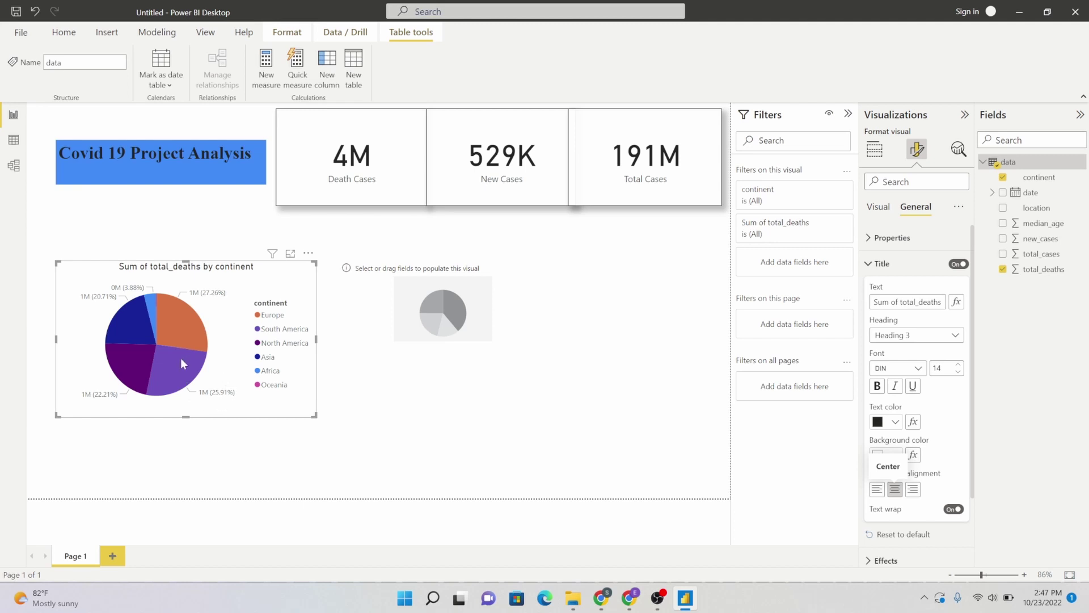
{"action": "left_click_drag", "start_coordinate": [181, 363], "coordinate": [182, 314]}
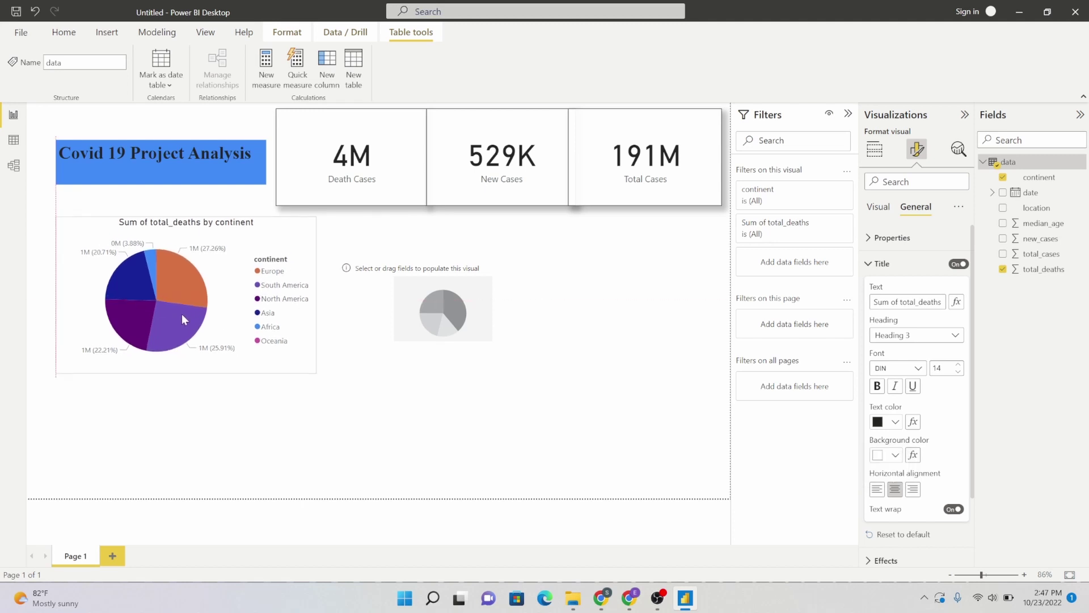
{"action": "left_click", "coordinate": [269, 422]}
Step: Build the second pie chart with continent as legend and new_cases as values, enlarge it and move it up beside the first
{"action": "left_click", "coordinate": [455, 300]}
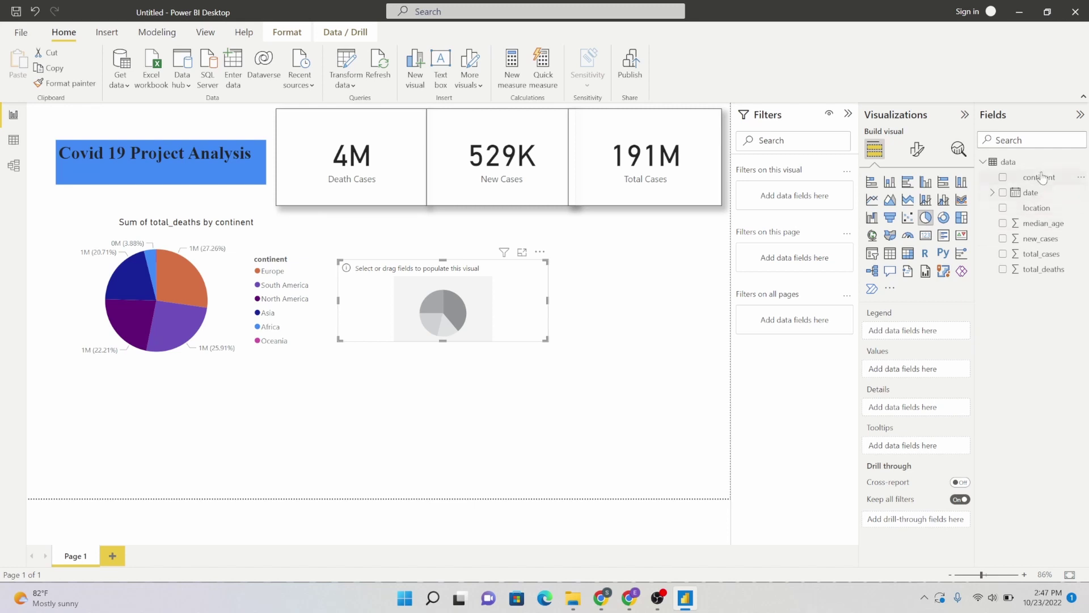
{"action": "left_click_drag", "start_coordinate": [1040, 177], "coordinate": [926, 337]}
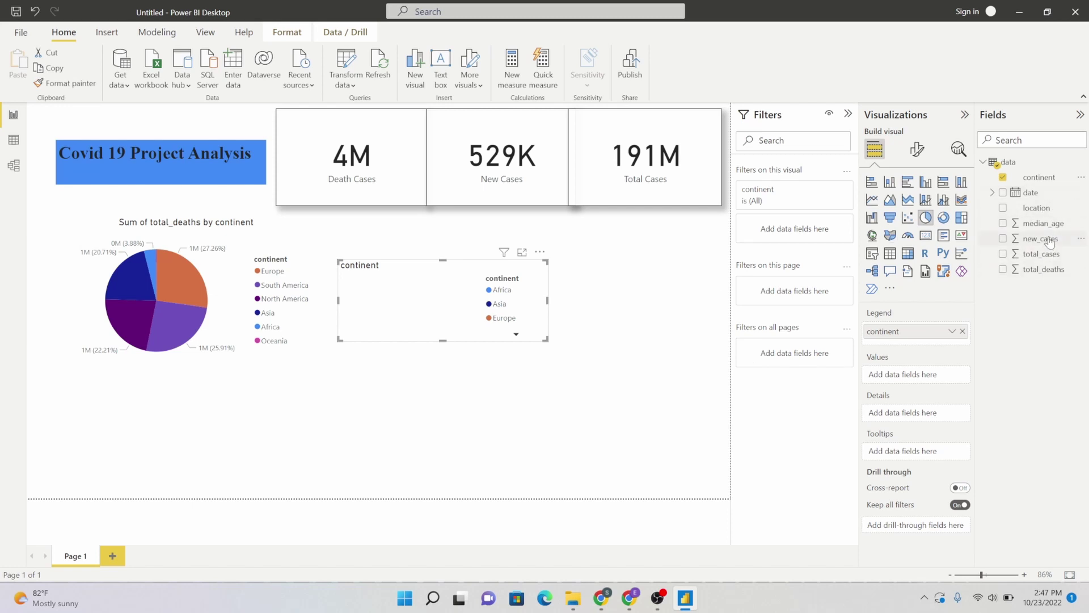
{"action": "left_click_drag", "start_coordinate": [1050, 243], "coordinate": [936, 380]}
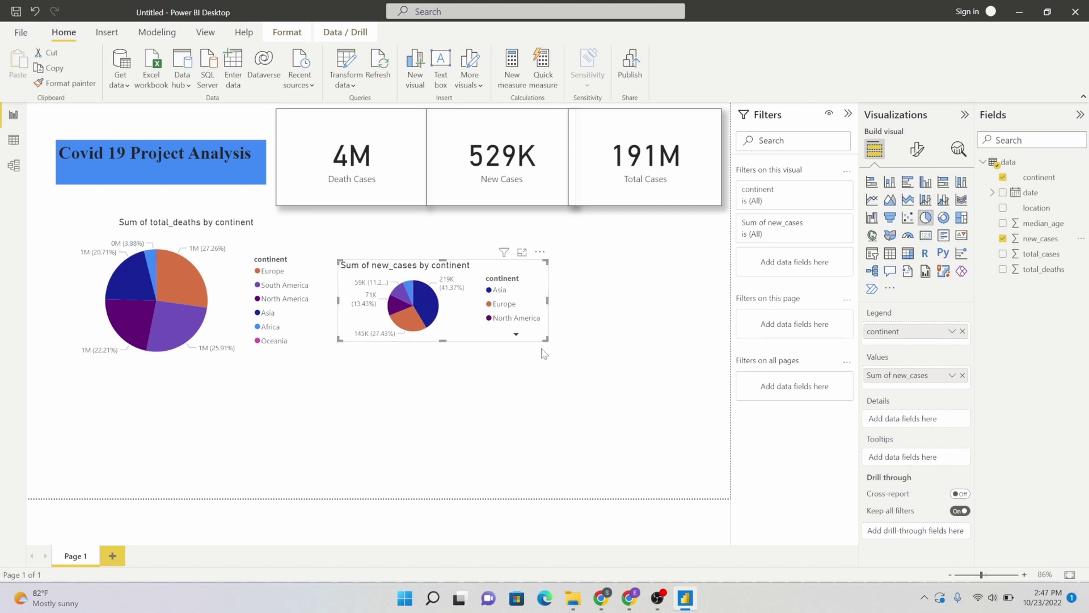
{"action": "left_click_drag", "start_coordinate": [543, 338], "coordinate": [601, 391]}
{"action": "left_click_drag", "start_coordinate": [489, 336], "coordinate": [484, 332]}
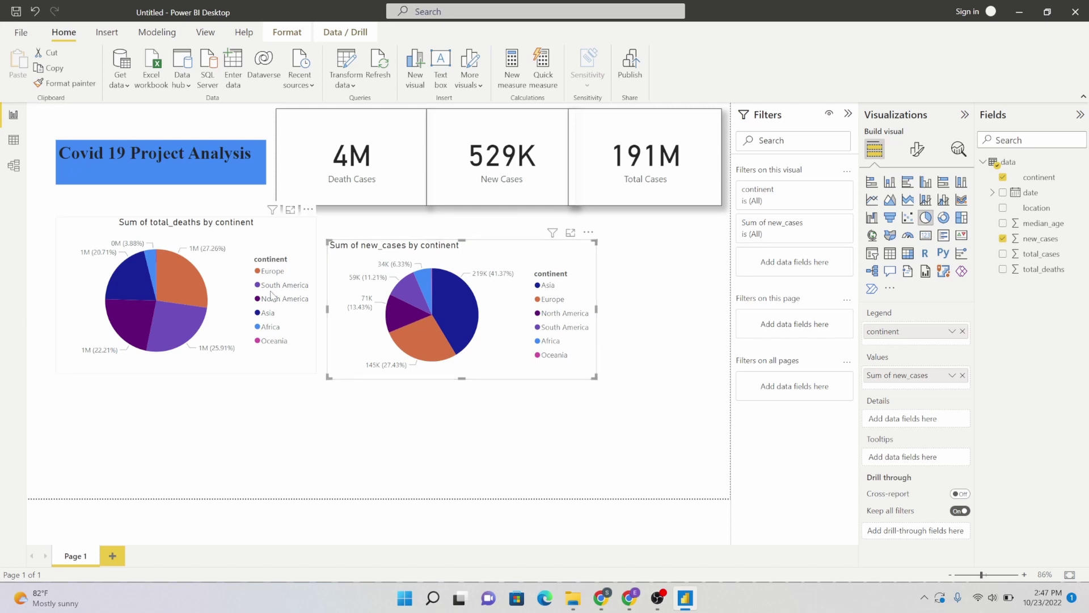
Step: Narrow the total_deaths pie chart, move the new_cases pie chart closer beside it under the cards, and clear the slice highlighting
{"action": "left_click", "coordinate": [275, 286]}
{"action": "left_click", "coordinate": [400, 270]}
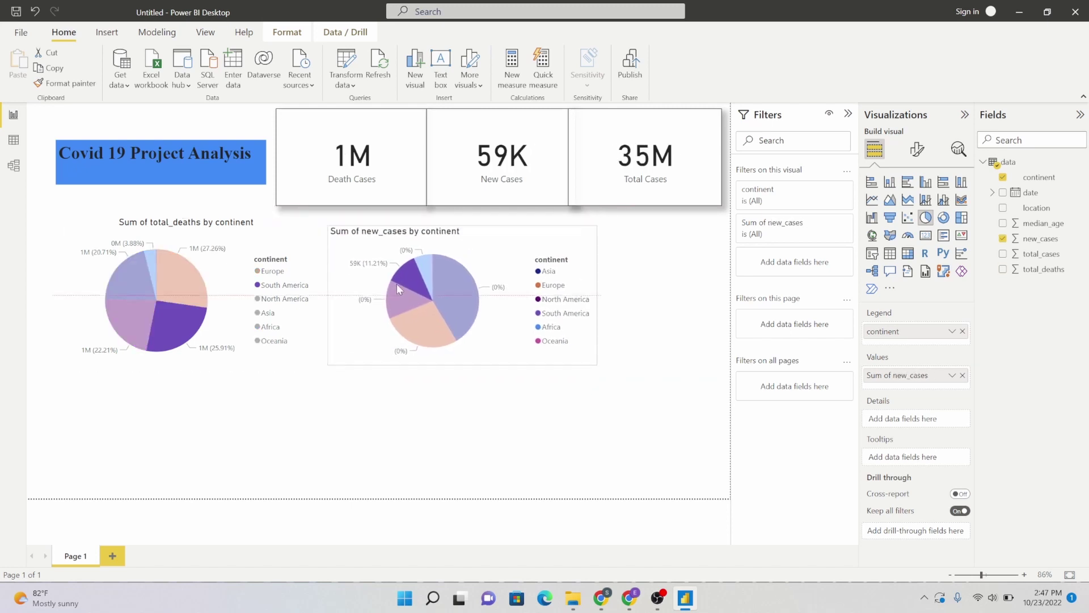
{"action": "left_click", "coordinate": [288, 327]}
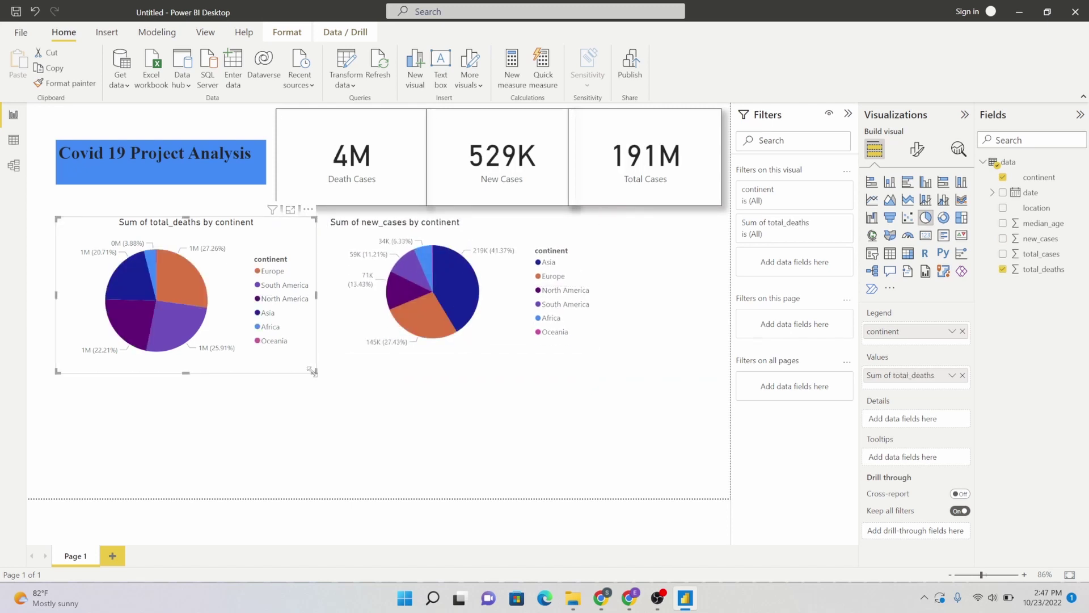
{"action": "left_click_drag", "start_coordinate": [312, 370], "coordinate": [273, 373]}
{"action": "left_click", "coordinate": [424, 298]}
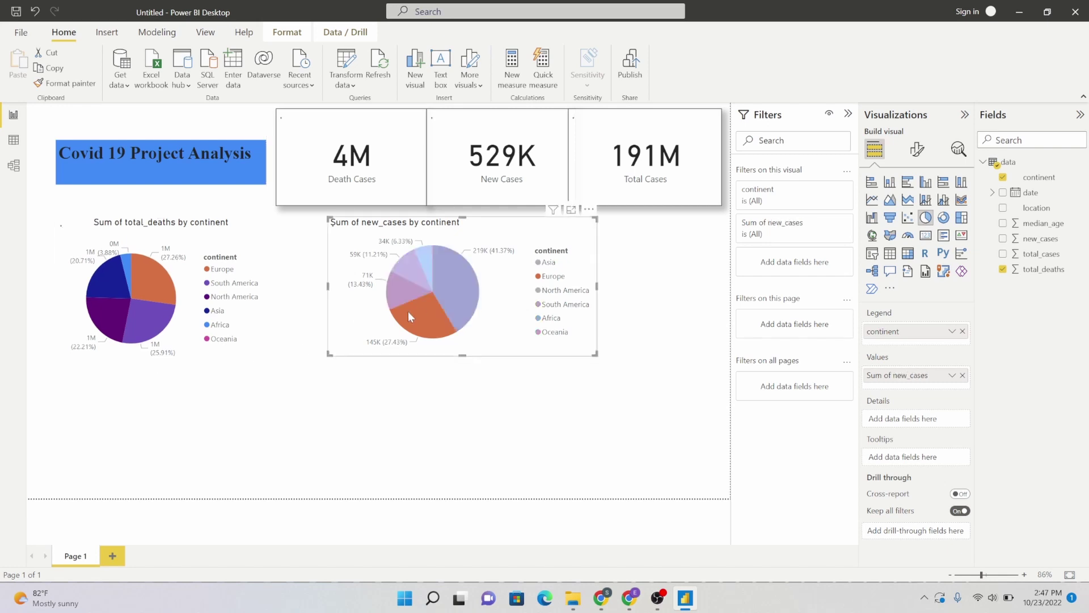
{"action": "left_click", "coordinate": [528, 303]}
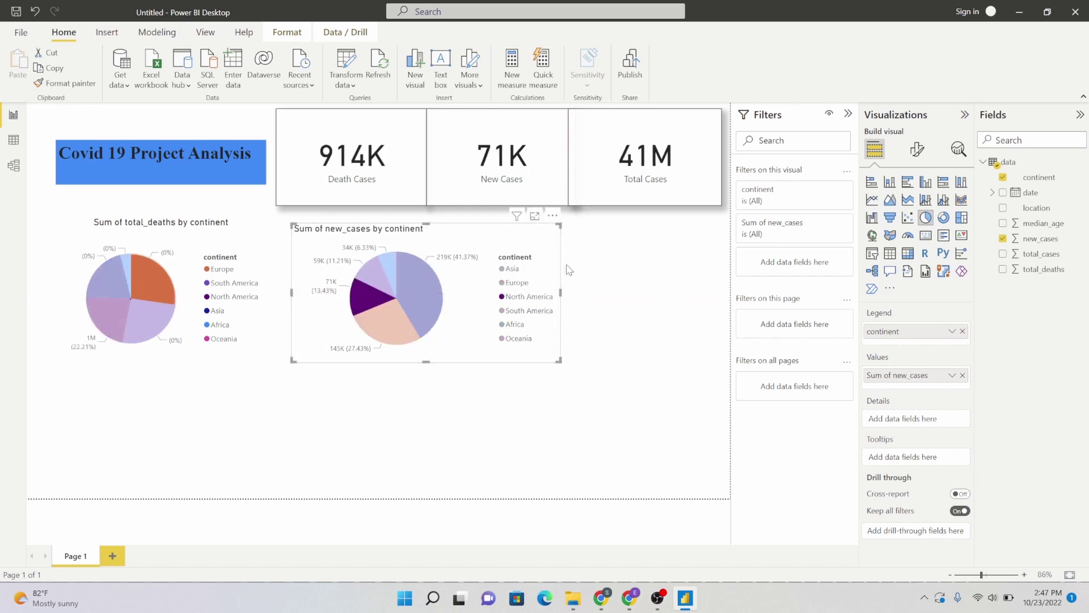
{"action": "left_click", "coordinate": [565, 280]}
{"action": "left_click", "coordinate": [515, 259]}
{"action": "left_click", "coordinate": [638, 361]}
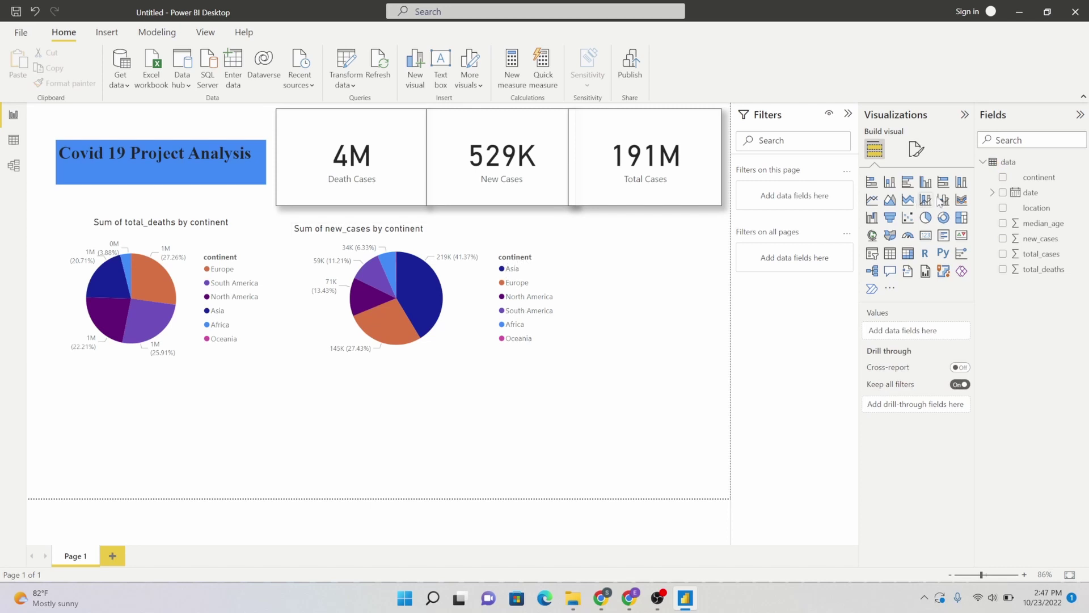
Step: Center the title of the new_cases pie chart and shrink the chart to about the size of the total_deaths pie
{"action": "left_click", "coordinate": [916, 149]}
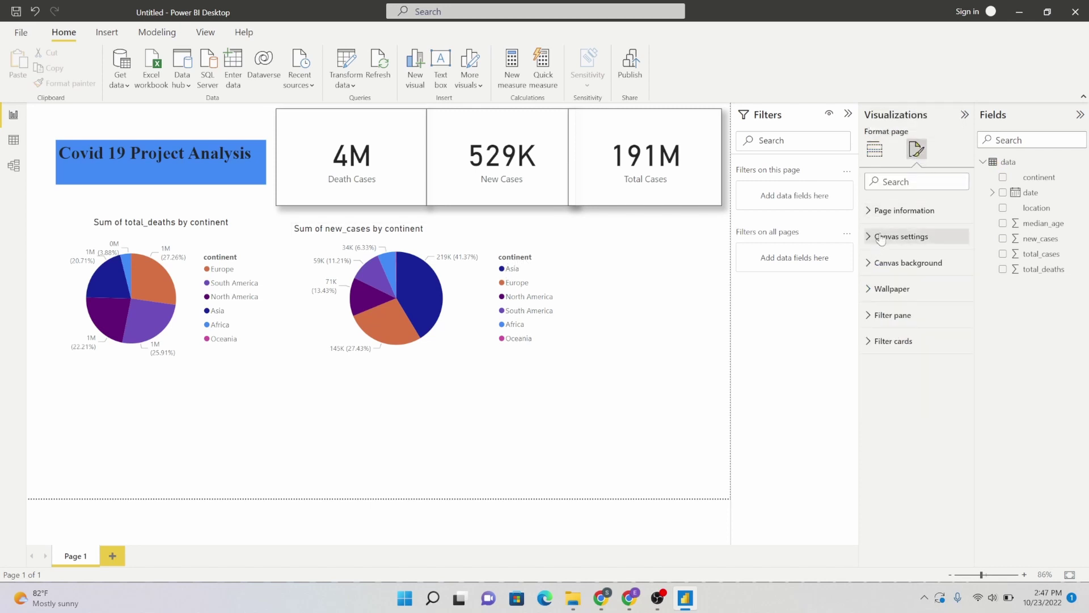
{"action": "left_click", "coordinate": [877, 154]}
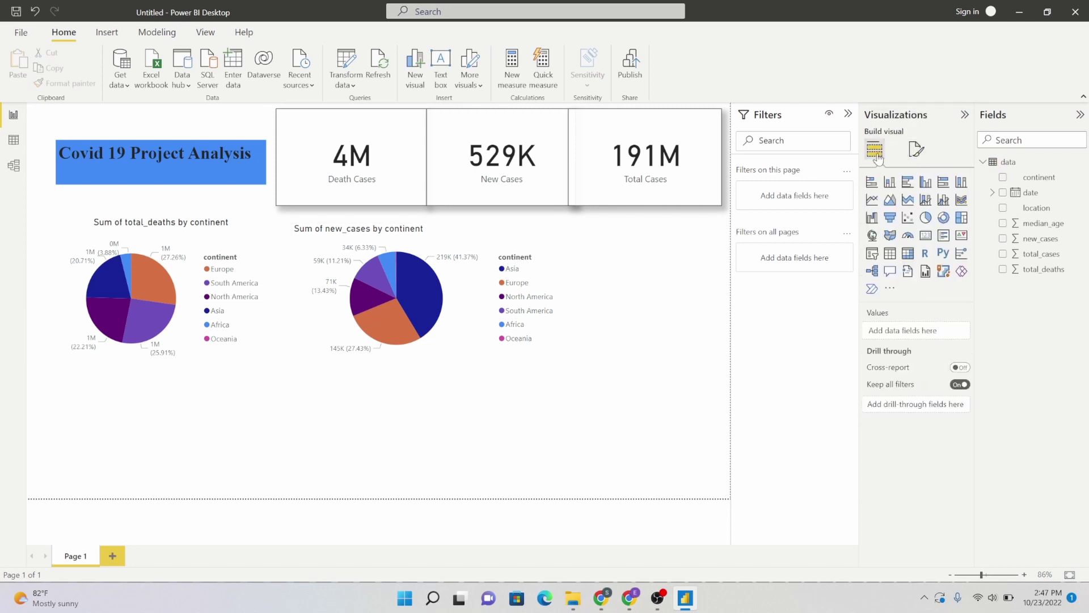
{"action": "left_click", "coordinate": [463, 332]}
{"action": "left_click", "coordinate": [919, 156]}
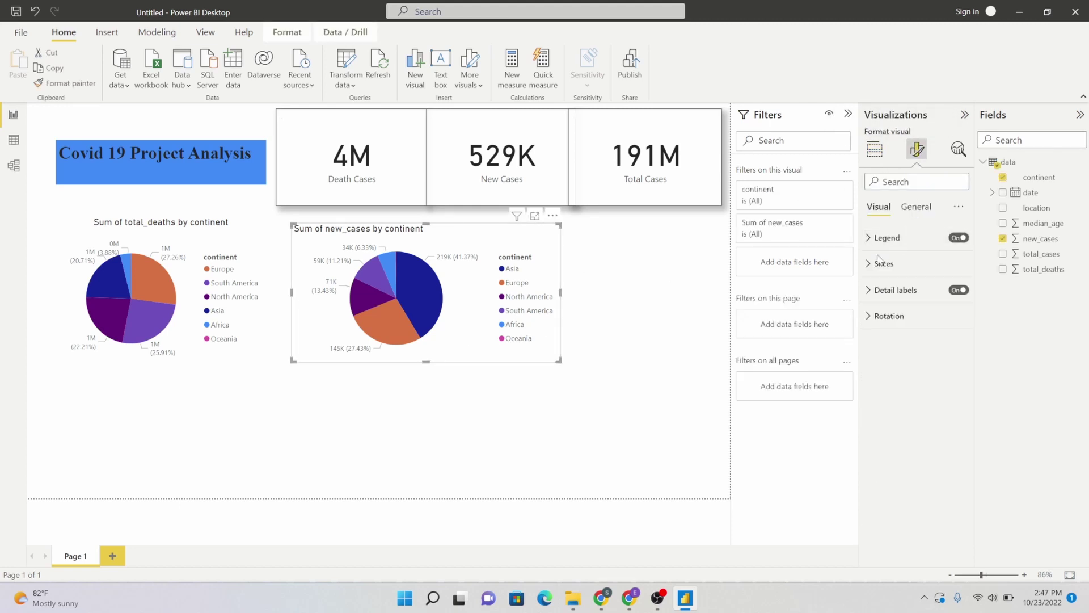
{"action": "left_click", "coordinate": [916, 207]}
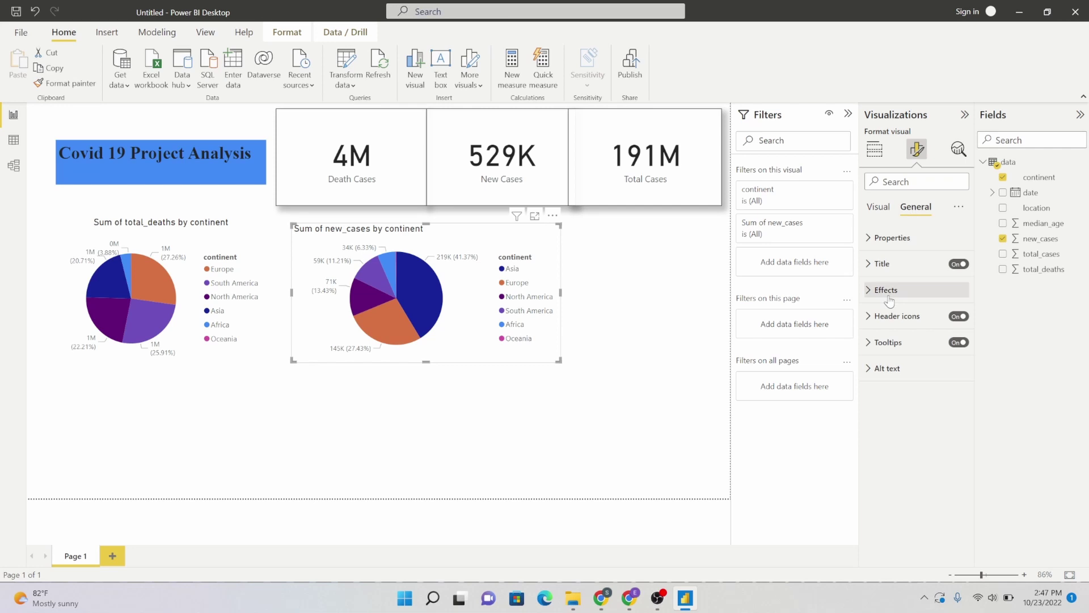
{"action": "left_click", "coordinate": [956, 265]}
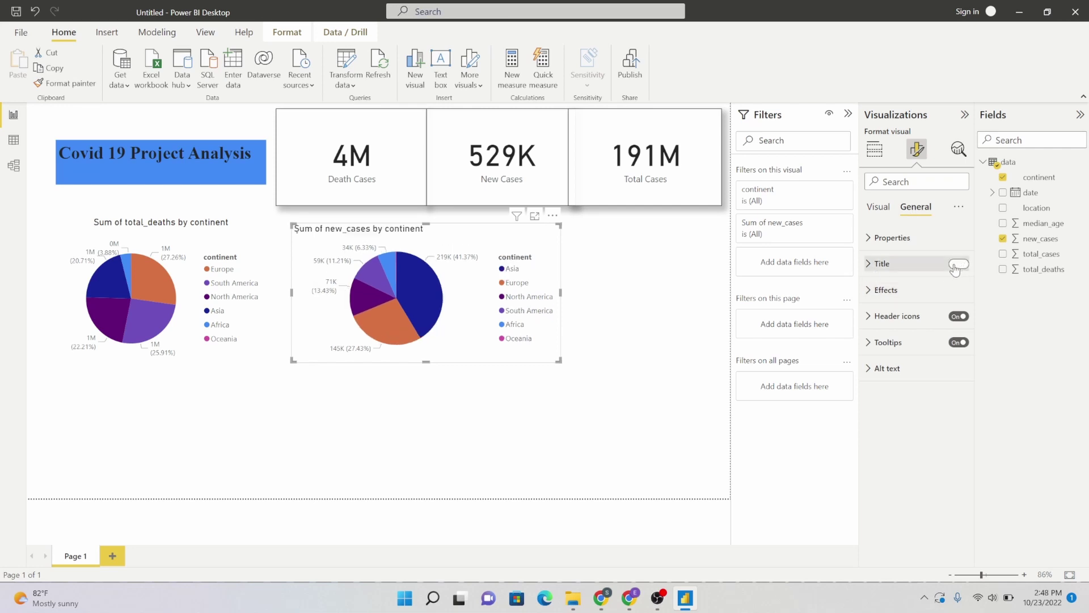
{"action": "left_click", "coordinate": [885, 290]}
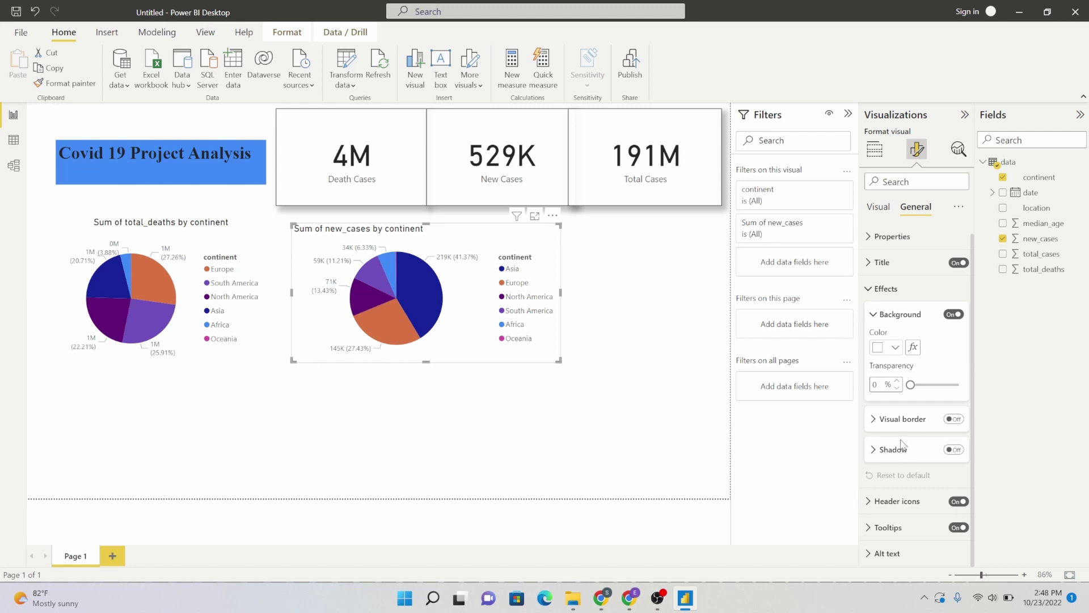
{"action": "left_click", "coordinate": [887, 266]}
{"action": "left_click", "coordinate": [896, 488]}
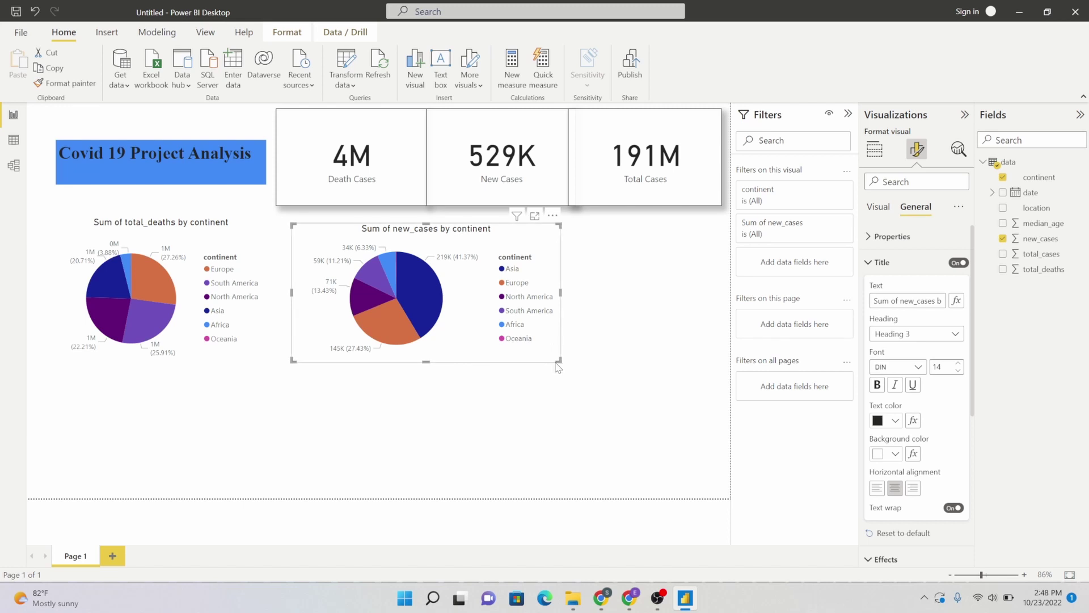
{"action": "left_click_drag", "start_coordinate": [556, 364], "coordinate": [492, 348]}
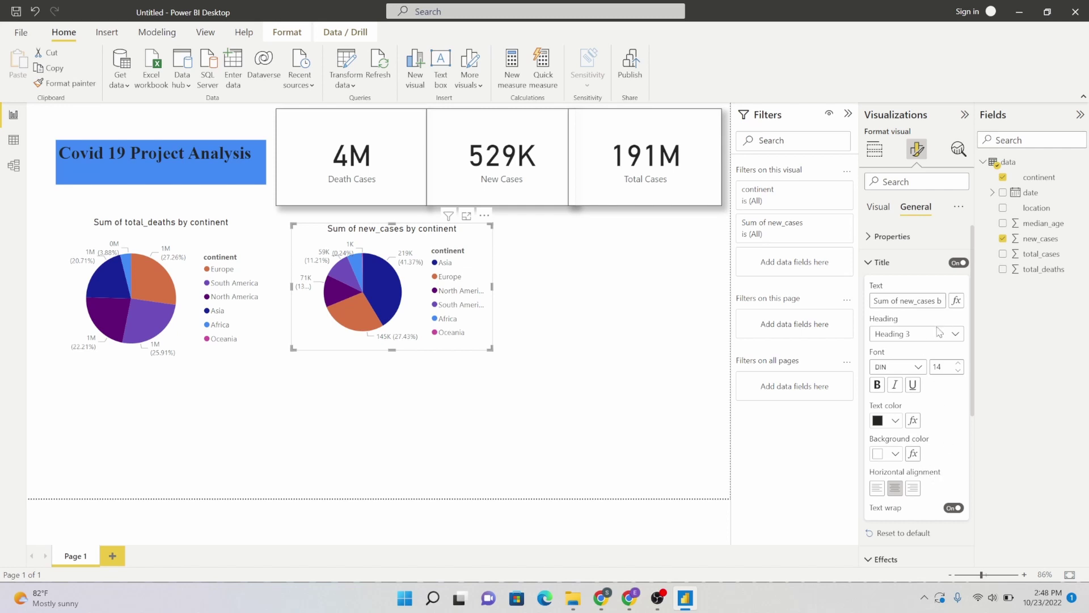
{"action": "left_click", "coordinate": [874, 261]}
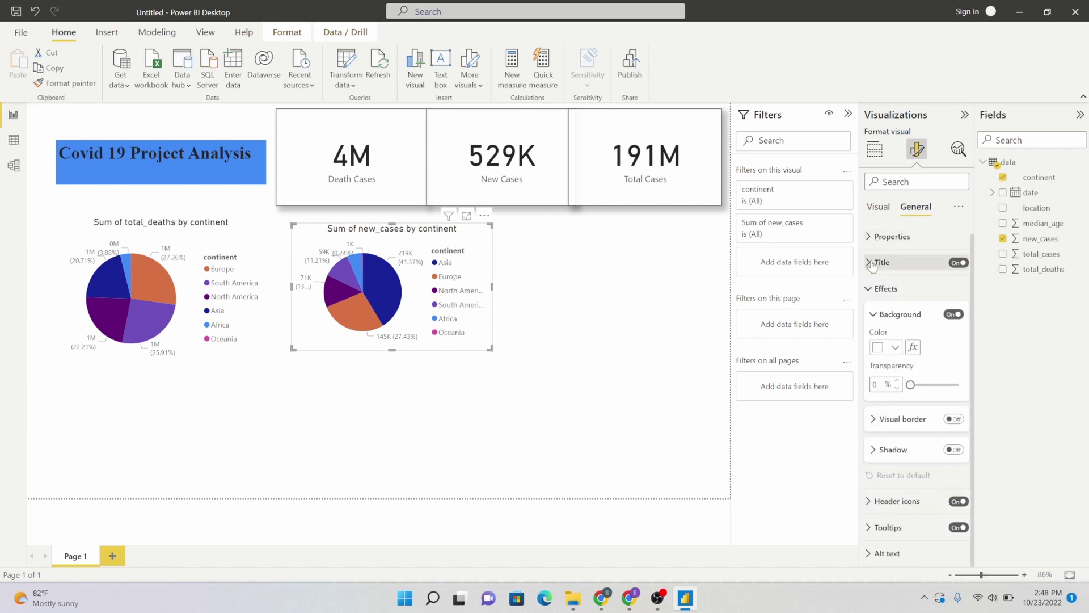
Step: Add a visual border and shadow to the new_cases pie chart and copy its formatting onto the total_deaths pie chart
{"action": "left_click", "coordinate": [954, 419]}
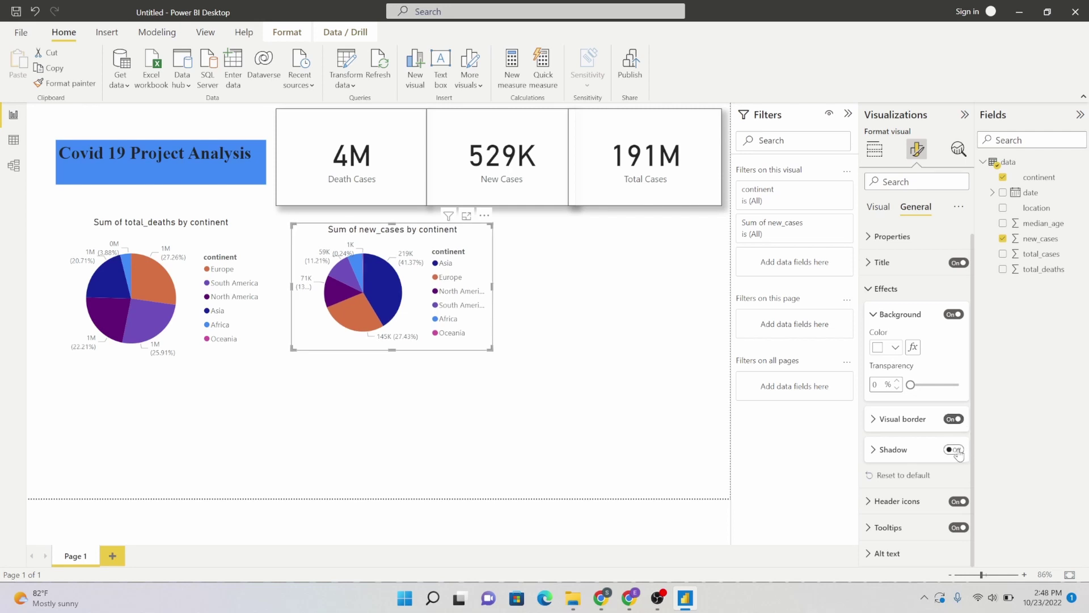
{"action": "left_click", "coordinate": [956, 451]}
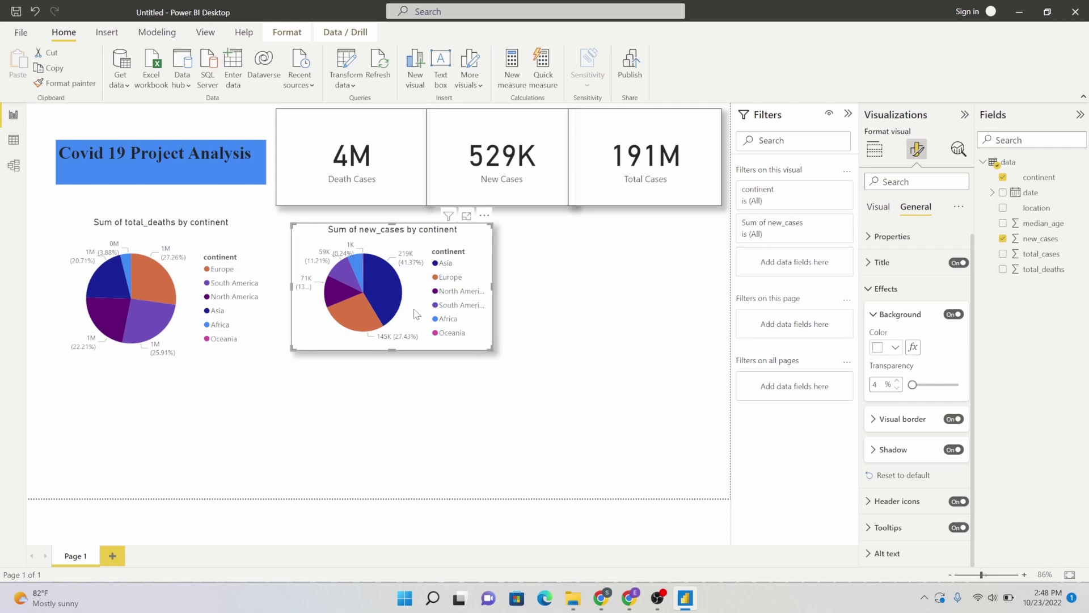
{"action": "left_click", "coordinate": [71, 84]}
{"action": "left_click", "coordinate": [199, 253]}
{"action": "left_click", "coordinate": [395, 423]}
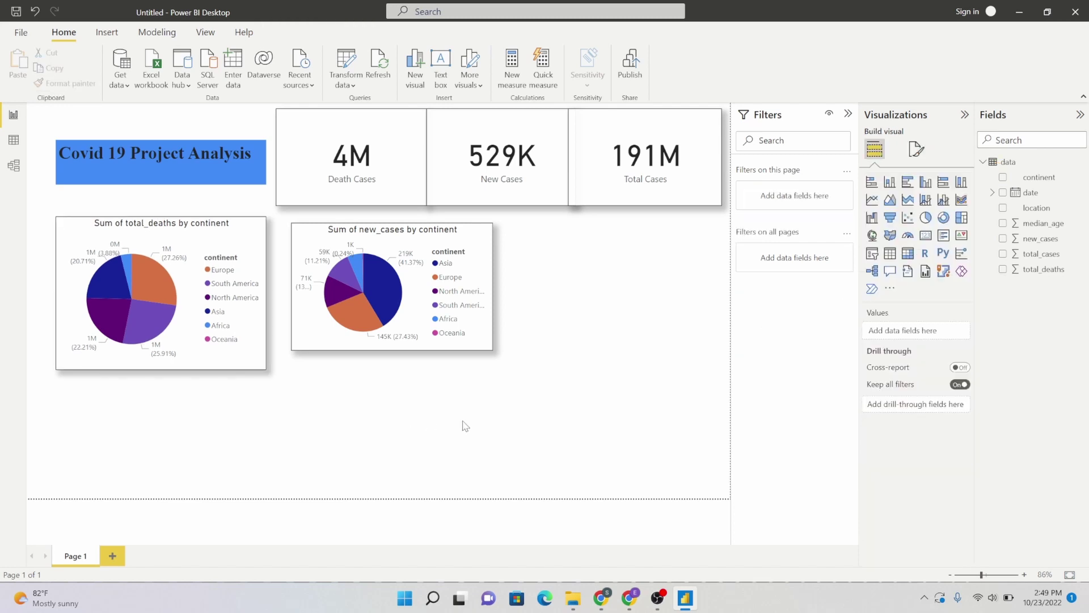
Step: Resize the total_deaths pie chart to the height of the new_cases pie and move both charts up, close together beneath the title and cards
{"action": "left_click", "coordinate": [247, 362]}
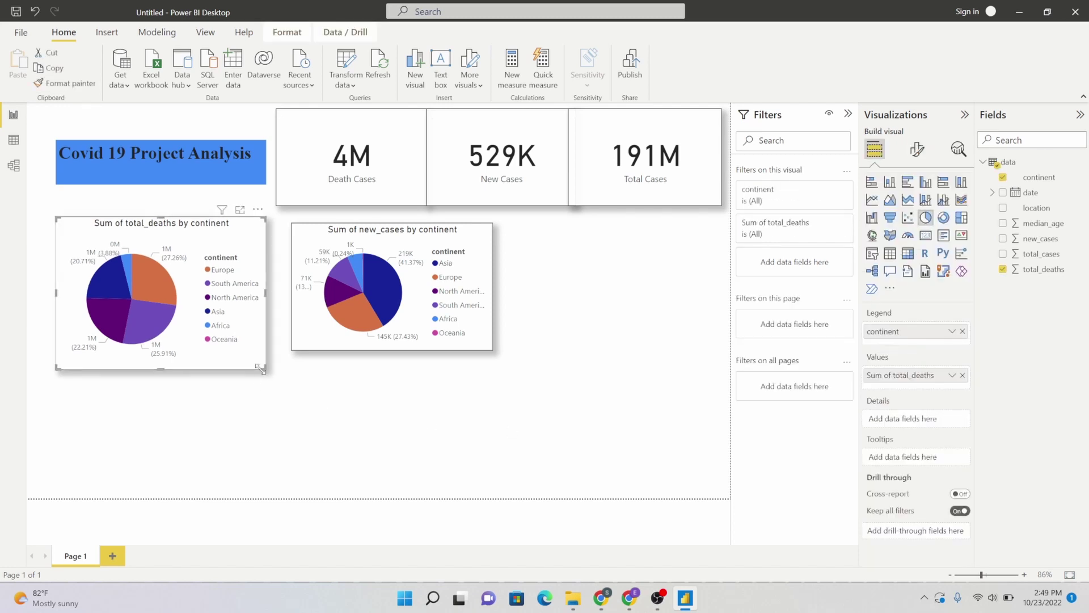
{"action": "left_click_drag", "start_coordinate": [261, 369], "coordinate": [276, 350]}
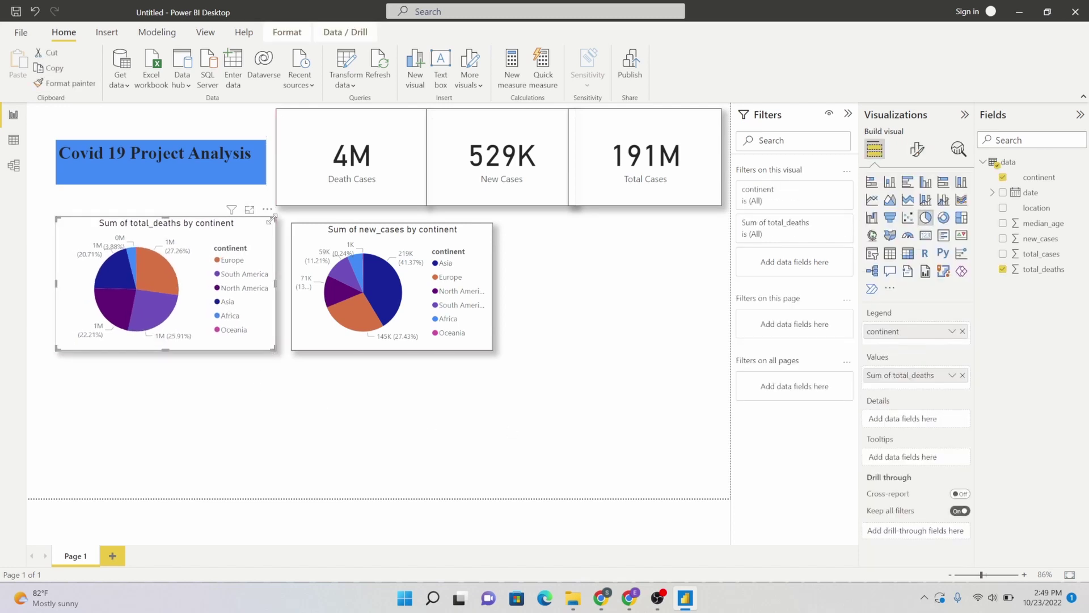
{"action": "left_click_drag", "start_coordinate": [272, 219], "coordinate": [270, 233]}
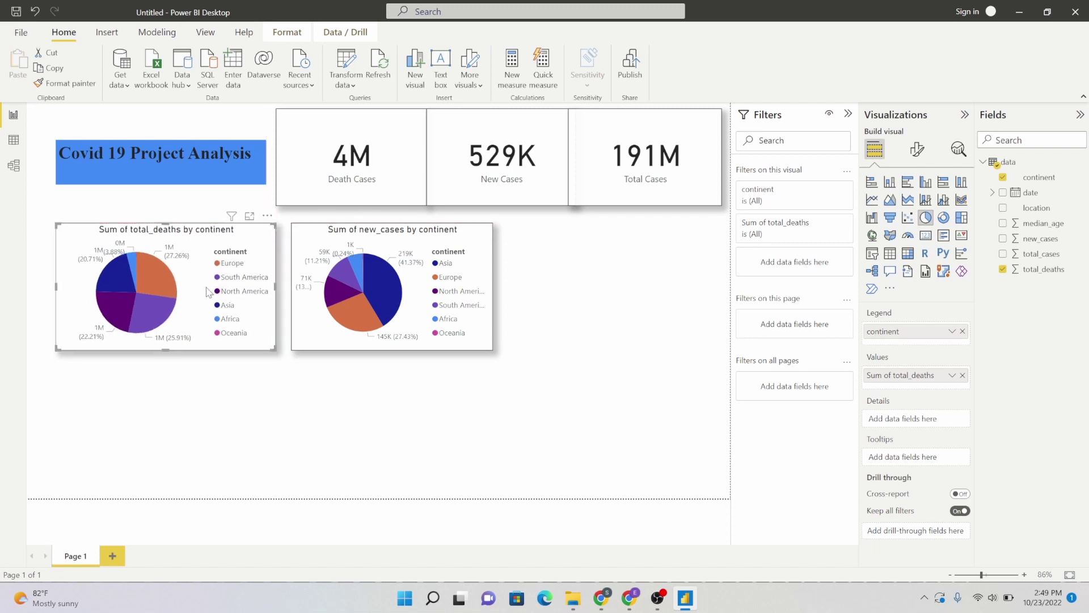
{"action": "left_click_drag", "start_coordinate": [208, 293], "coordinate": [203, 283]}
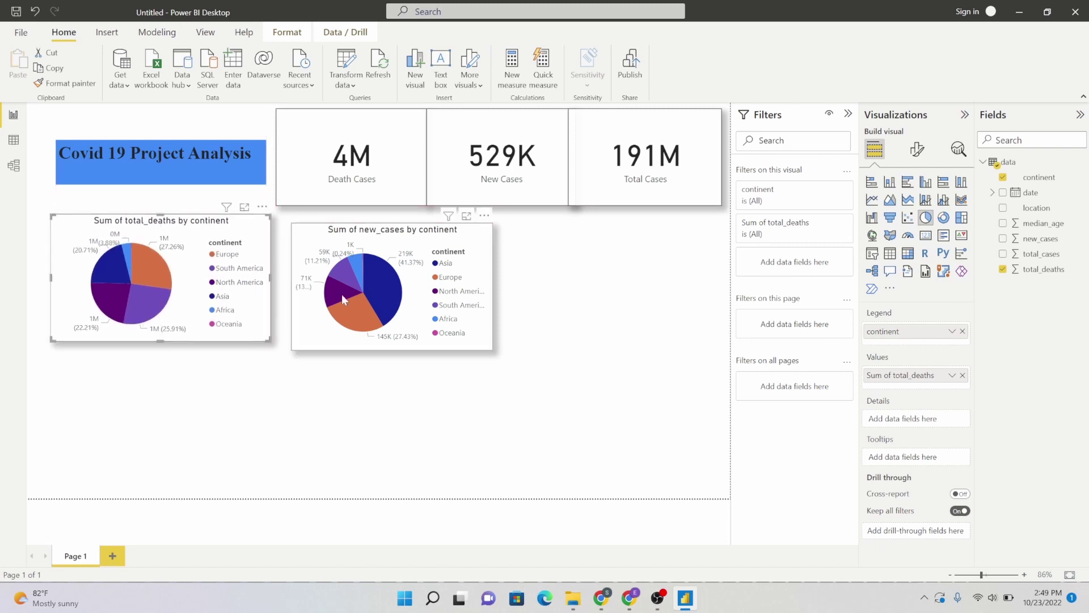
{"action": "left_click_drag", "start_coordinate": [342, 294], "coordinate": [328, 285]}
{"action": "left_click", "coordinate": [508, 415]}
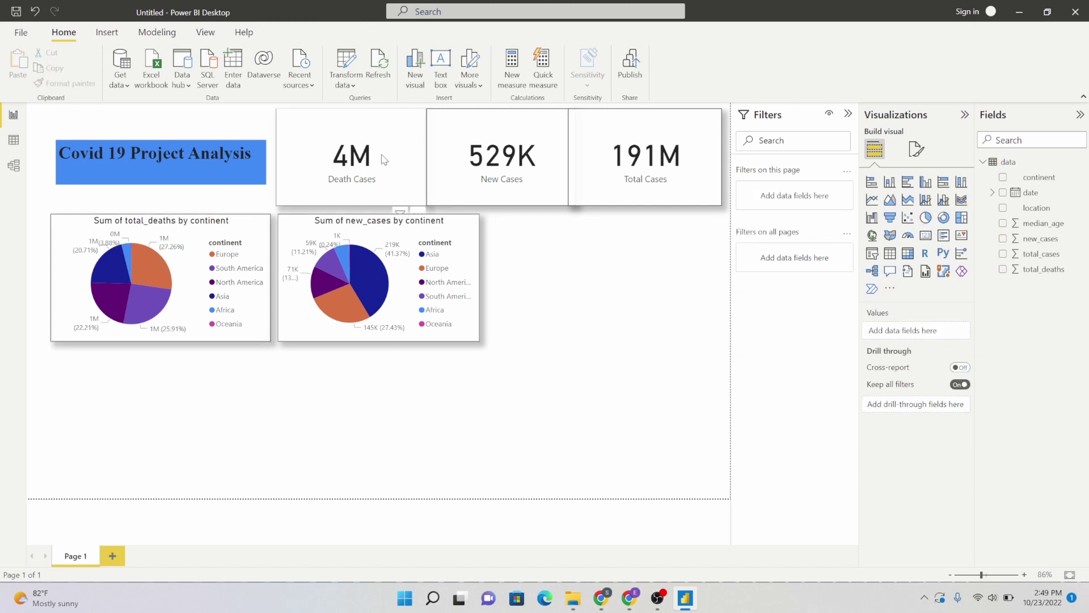
Step: Add an area chart beneath the total_deaths pie with location on the X-axis and total_cases on the Y-axis
{"action": "mouse_move", "coordinate": [155, 261]}
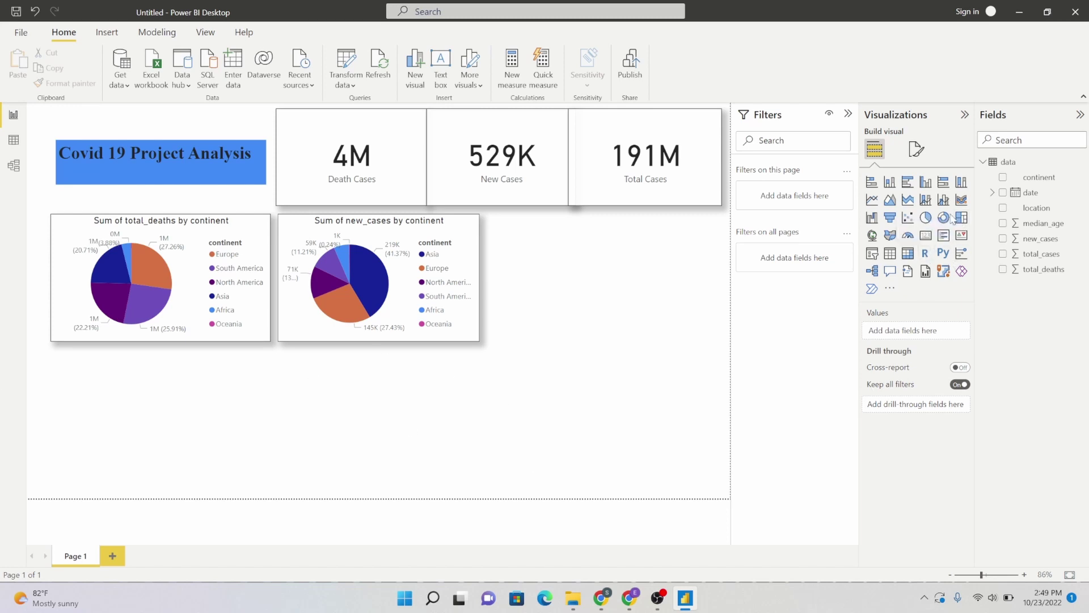
{"action": "left_click", "coordinate": [892, 200]}
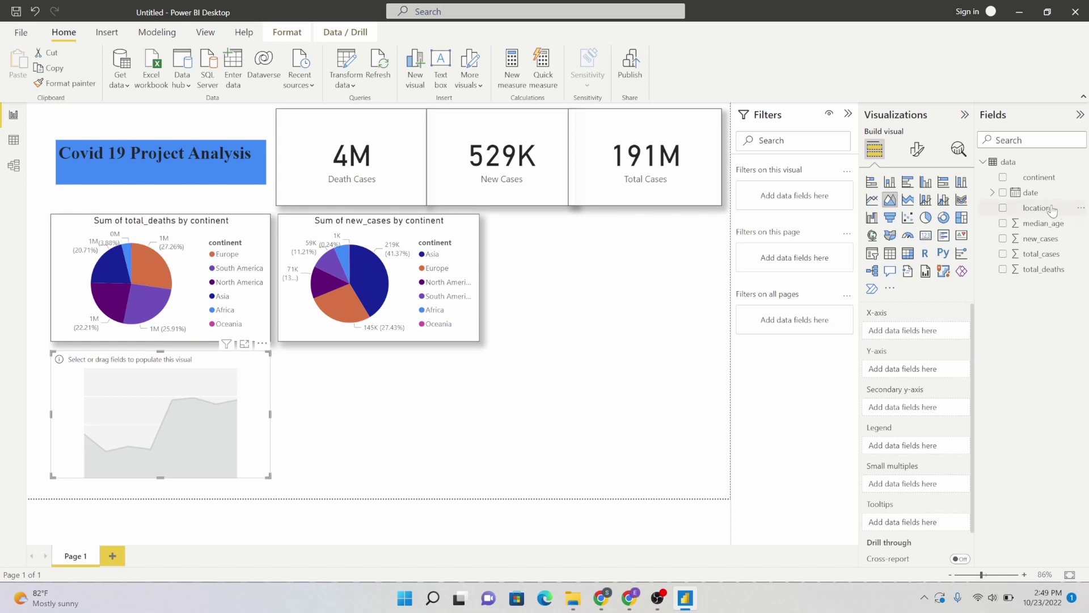
{"action": "left_click_drag", "start_coordinate": [1037, 208], "coordinate": [929, 334]}
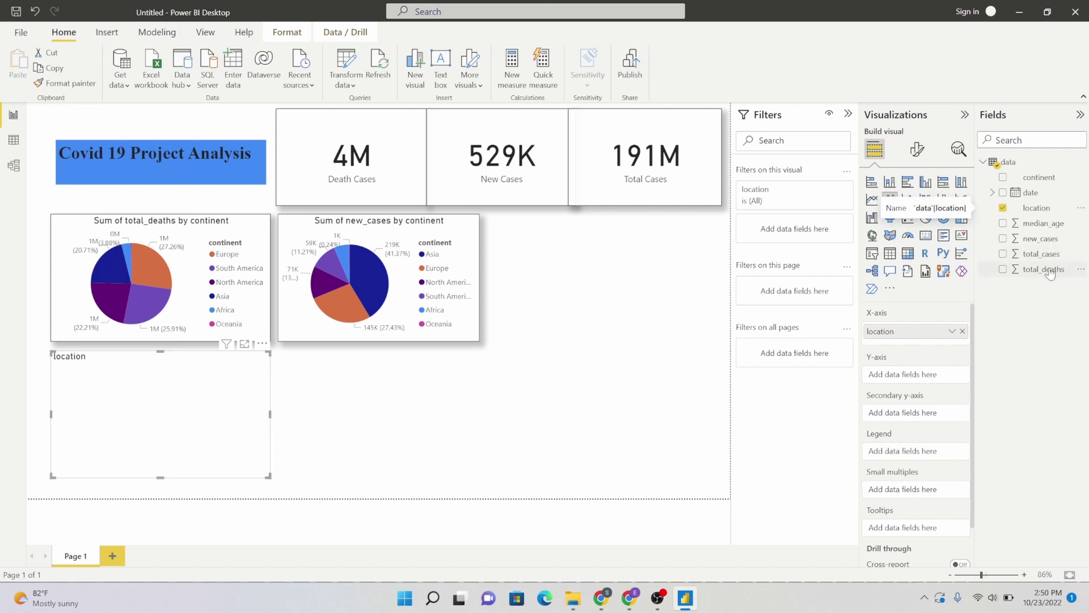
{"action": "left_click_drag", "start_coordinate": [1042, 257], "coordinate": [937, 377]}
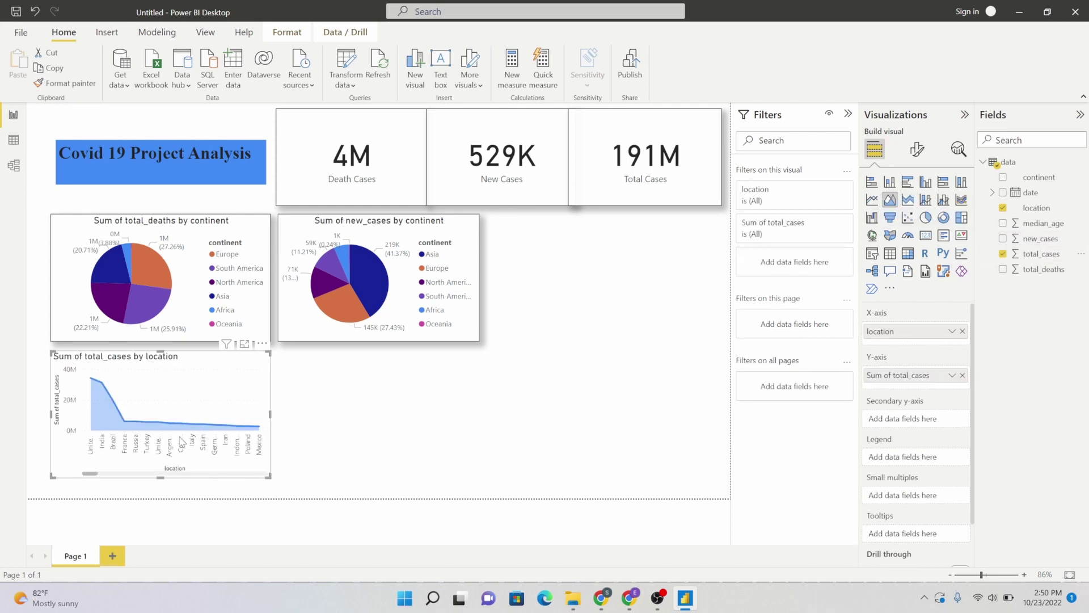
Step: Examine the report page's canvas settings and canvas background options
{"action": "left_click", "coordinate": [632, 311]}
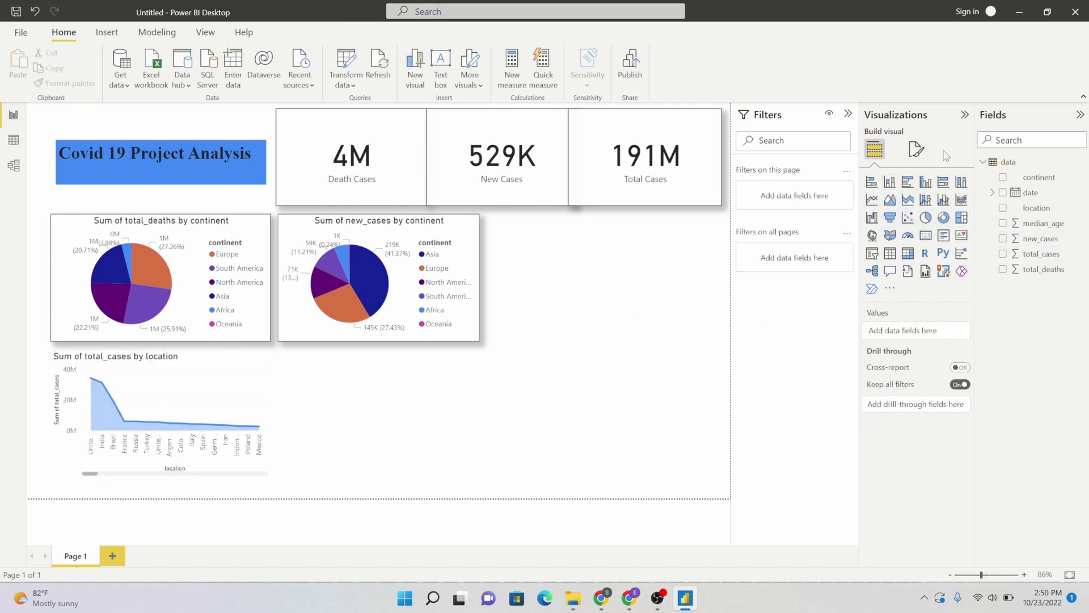
{"action": "left_click", "coordinate": [918, 151]}
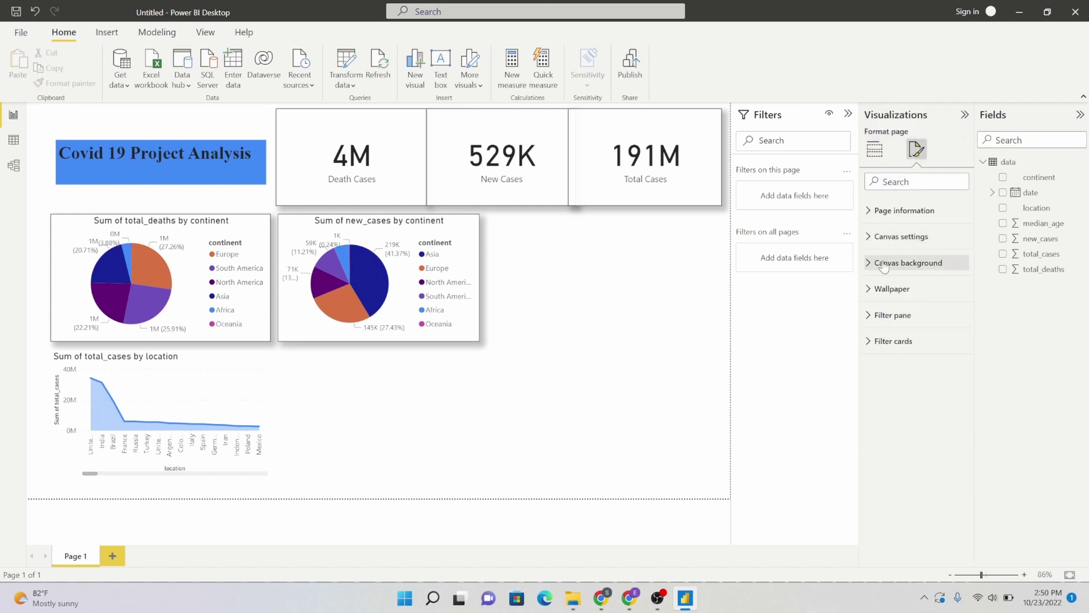
{"action": "left_click", "coordinate": [901, 236]}
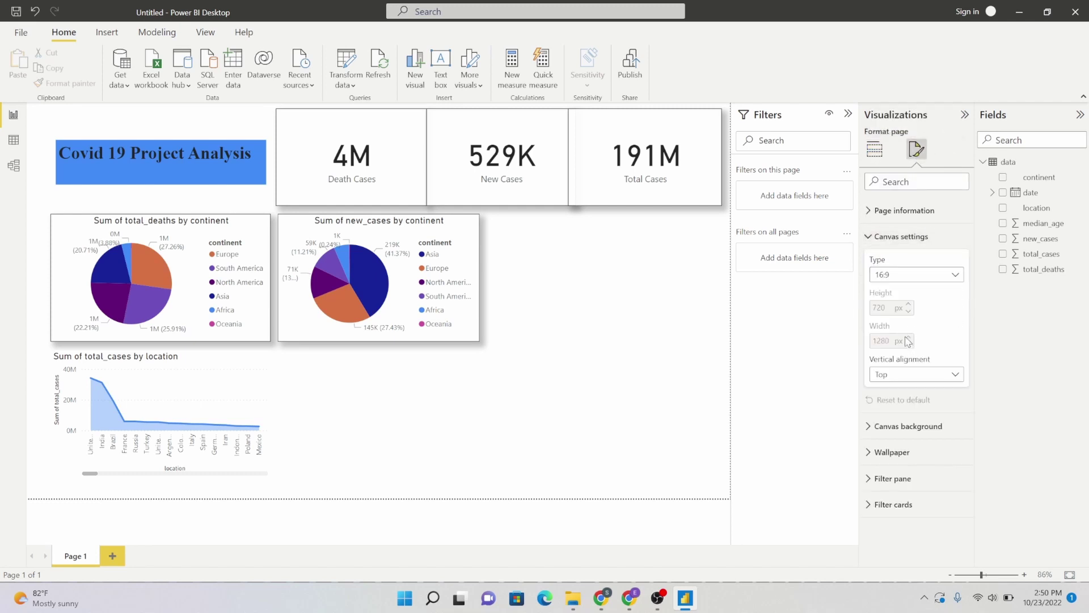
{"action": "left_click", "coordinate": [955, 374]}
{"action": "left_click", "coordinate": [954, 374]}
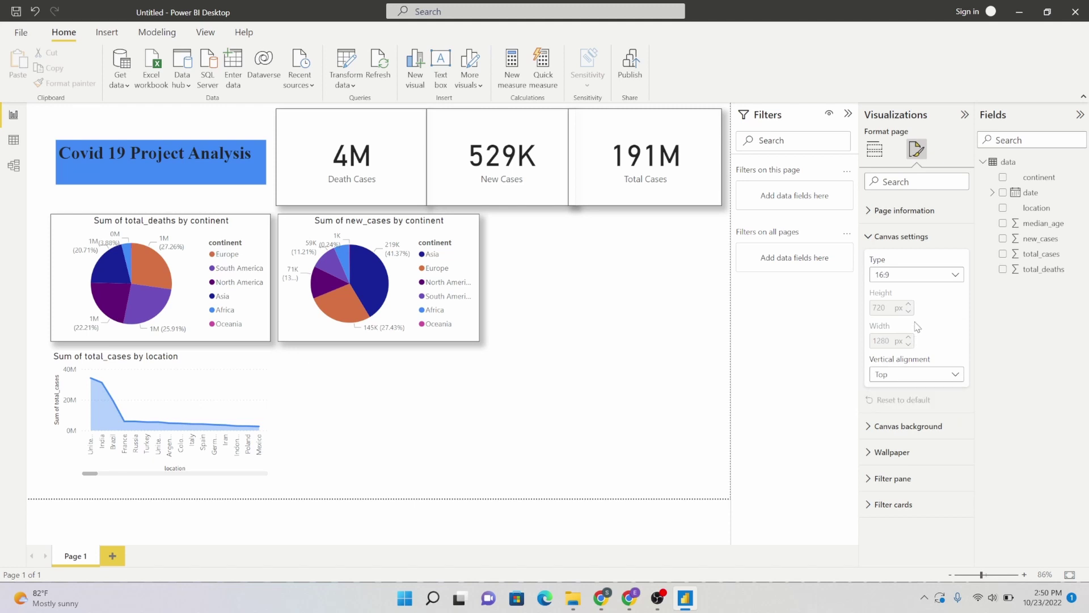
{"action": "left_click", "coordinate": [915, 437]}
{"action": "scroll", "coordinate": [929, 360], "scroll_direction": "down", "scroll_amount": 2}
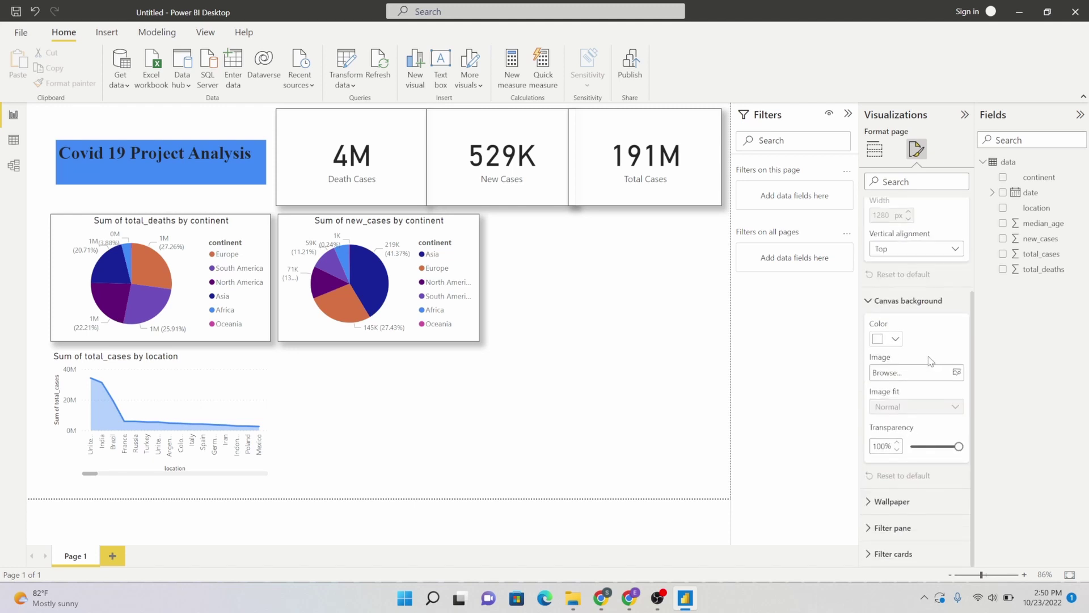
{"action": "scroll", "coordinate": [931, 361], "scroll_direction": "up", "scroll_amount": 3}
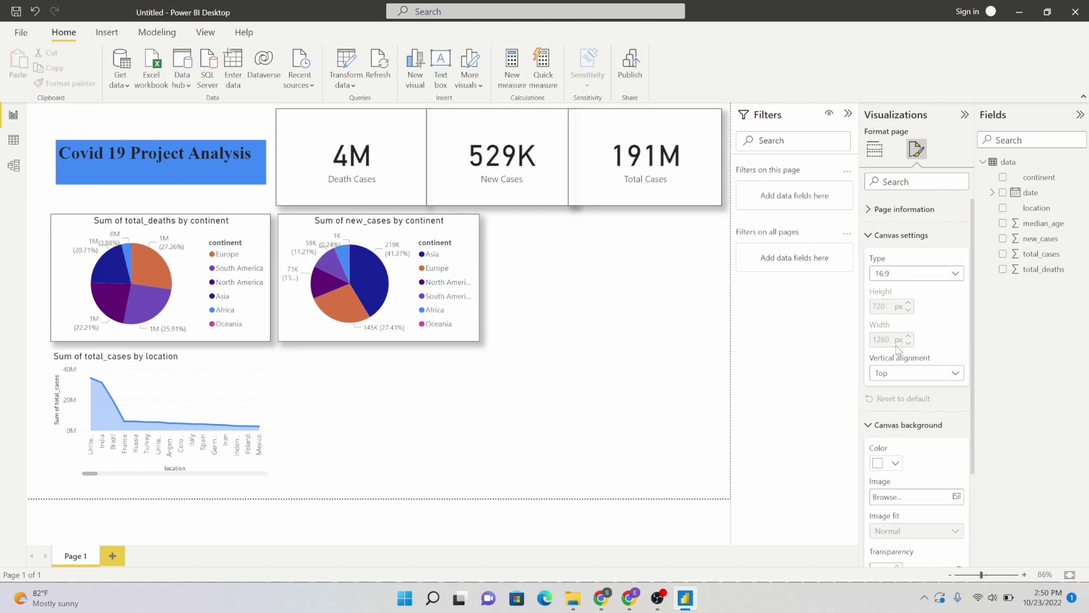
Step: Turn on Allow use as tooltip and Allow Q&A in the page information of Page 1
{"action": "left_click", "coordinate": [870, 211]}
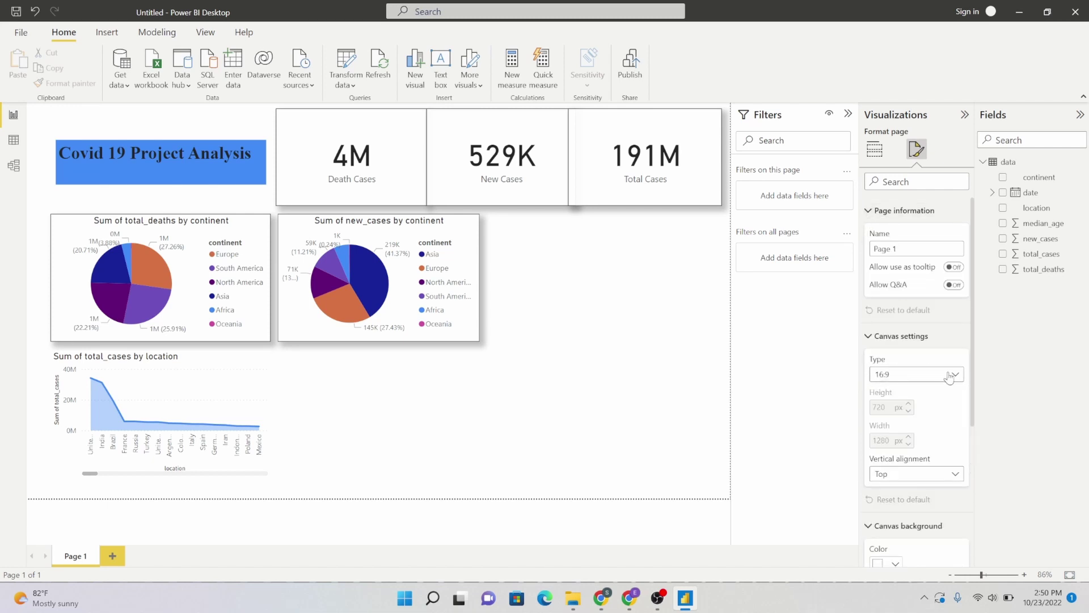
{"action": "left_click", "coordinate": [954, 266]}
{"action": "left_click", "coordinate": [954, 284]}
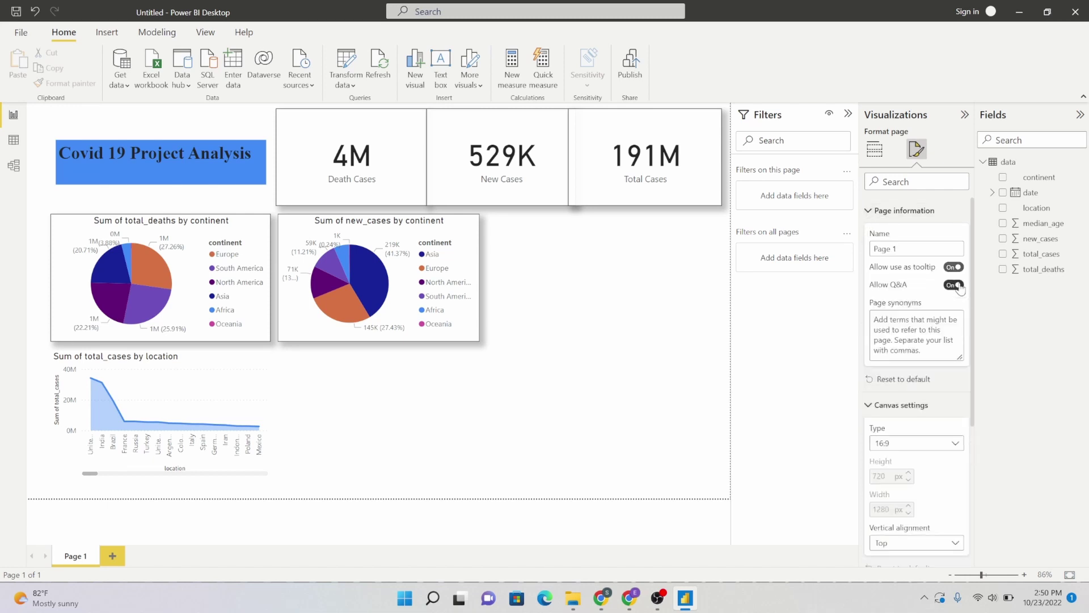
Step: Try the 4:3 and Letter canvas types on the report page
{"action": "scroll", "coordinate": [927, 406], "scroll_direction": "down", "scroll_amount": 1}
{"action": "scroll", "coordinate": [927, 406], "scroll_direction": "down", "scroll_amount": 1}
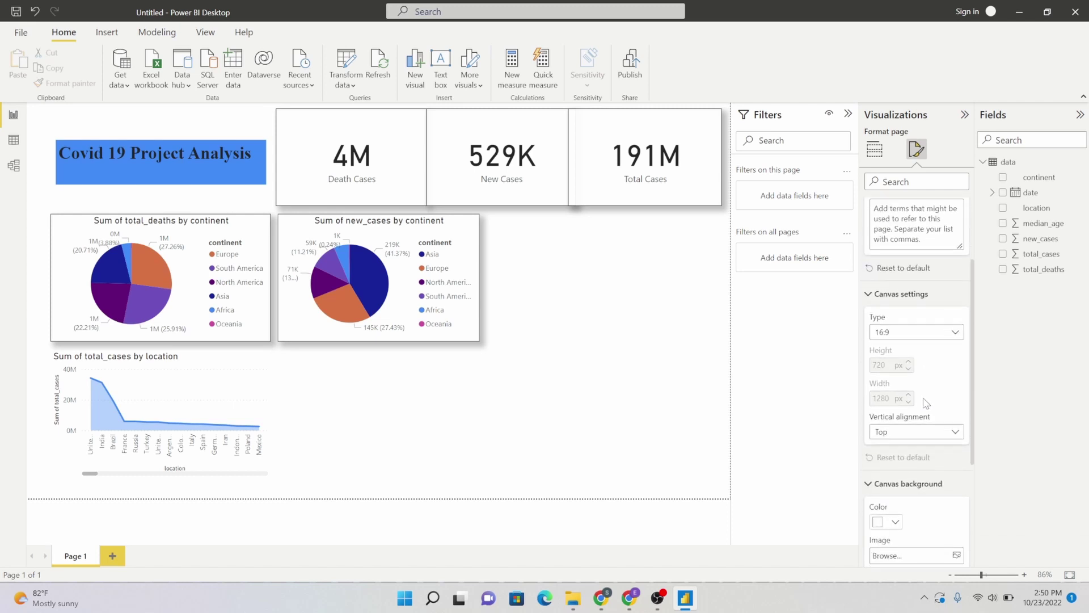
{"action": "left_click", "coordinate": [948, 435]}
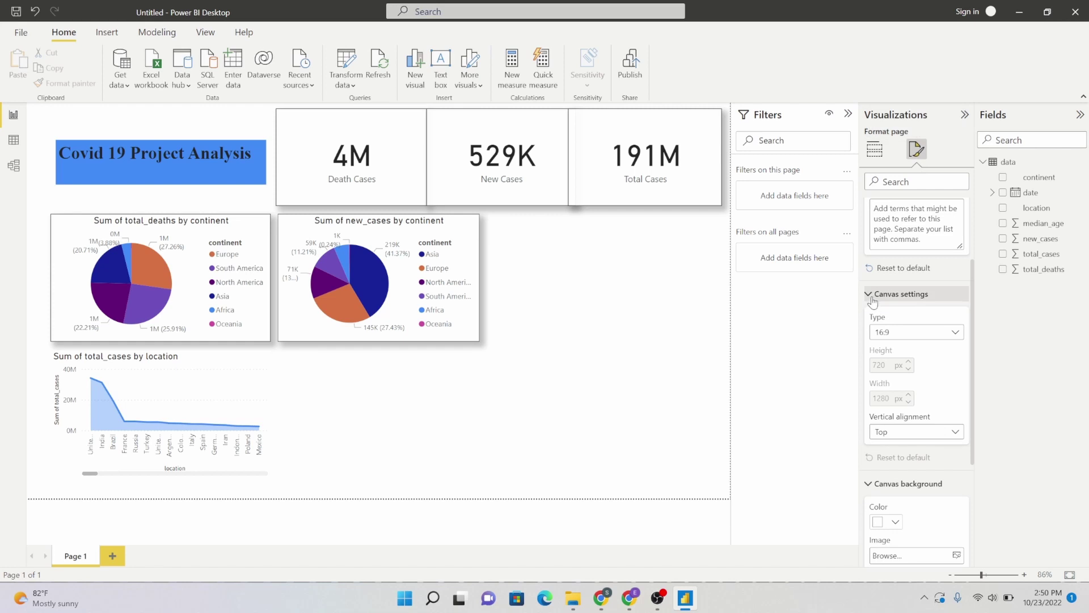
{"action": "left_click", "coordinate": [894, 294]}
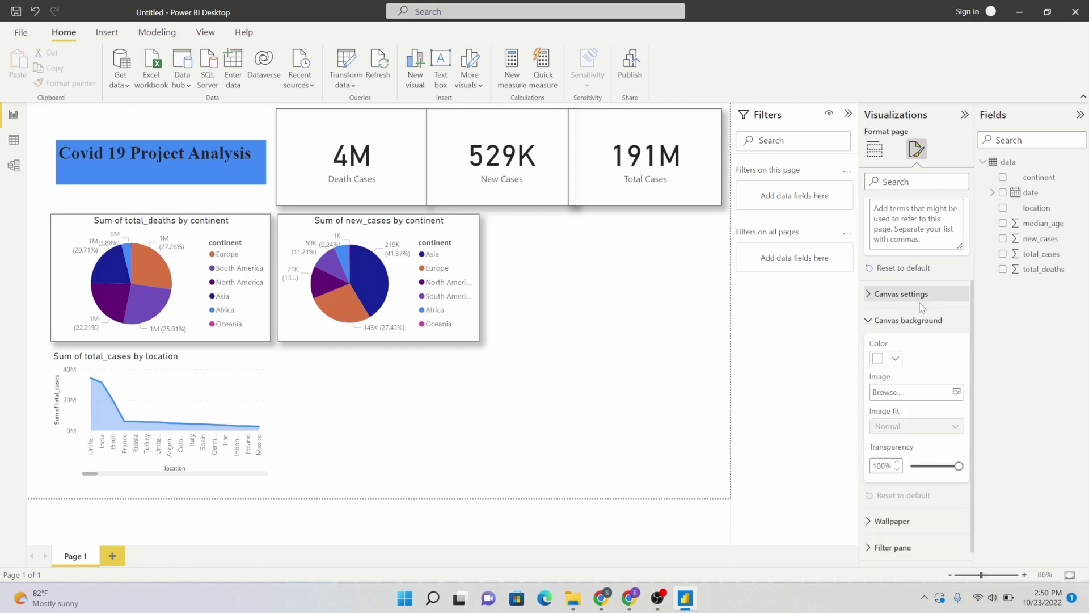
{"action": "left_click", "coordinate": [874, 296]}
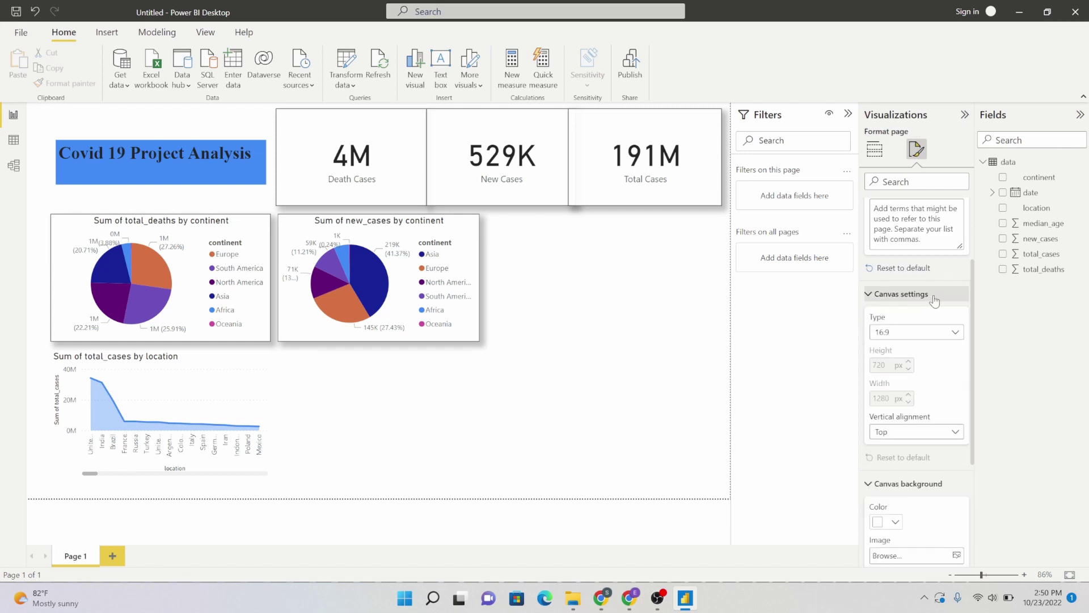
{"action": "scroll", "coordinate": [935, 300], "scroll_direction": "down", "scroll_amount": 2}
{"action": "left_click", "coordinate": [930, 221]}
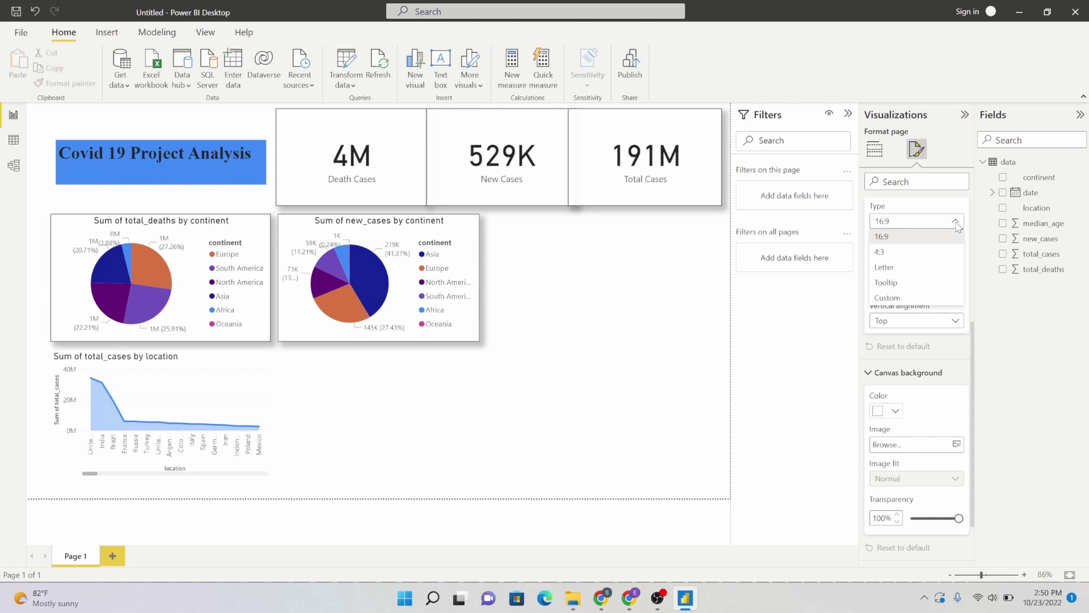
{"action": "left_click", "coordinate": [930, 252]}
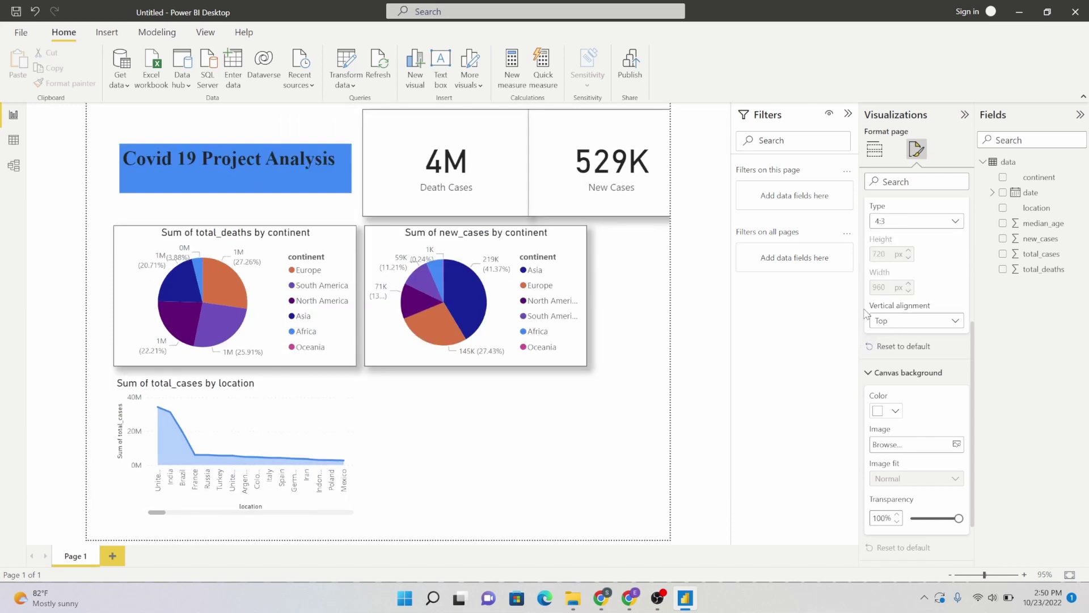
{"action": "left_click", "coordinate": [956, 223]}
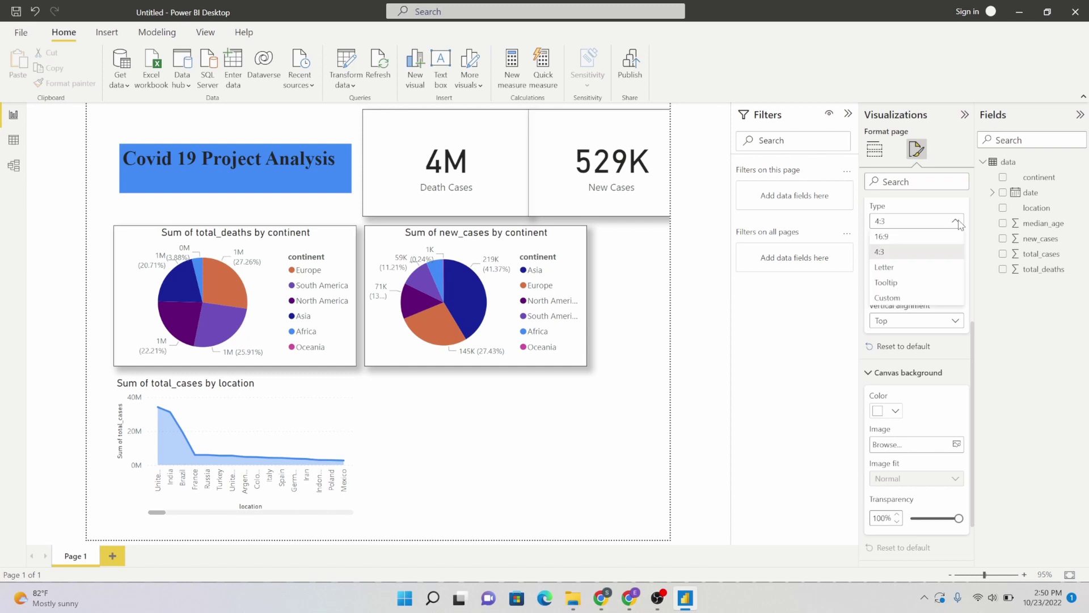
{"action": "left_click", "coordinate": [913, 268]}
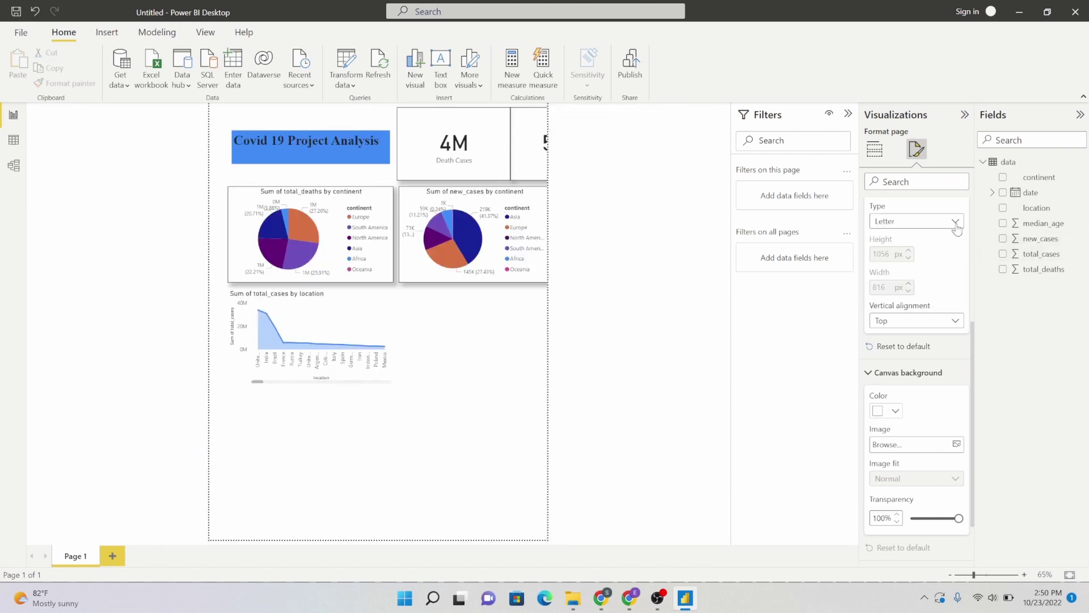
Step: Try the Tooltip and Custom canvas types, and return the report page to 16:9
{"action": "left_click", "coordinate": [956, 222]}
{"action": "left_click", "coordinate": [901, 283]}
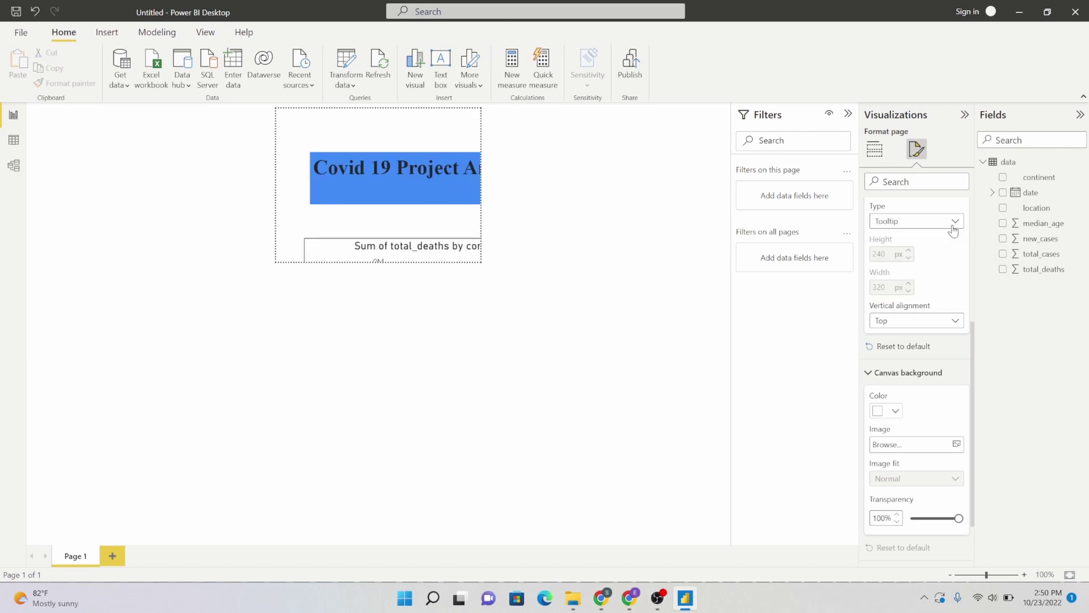
{"action": "left_click", "coordinate": [952, 227]}
{"action": "left_click", "coordinate": [916, 296]}
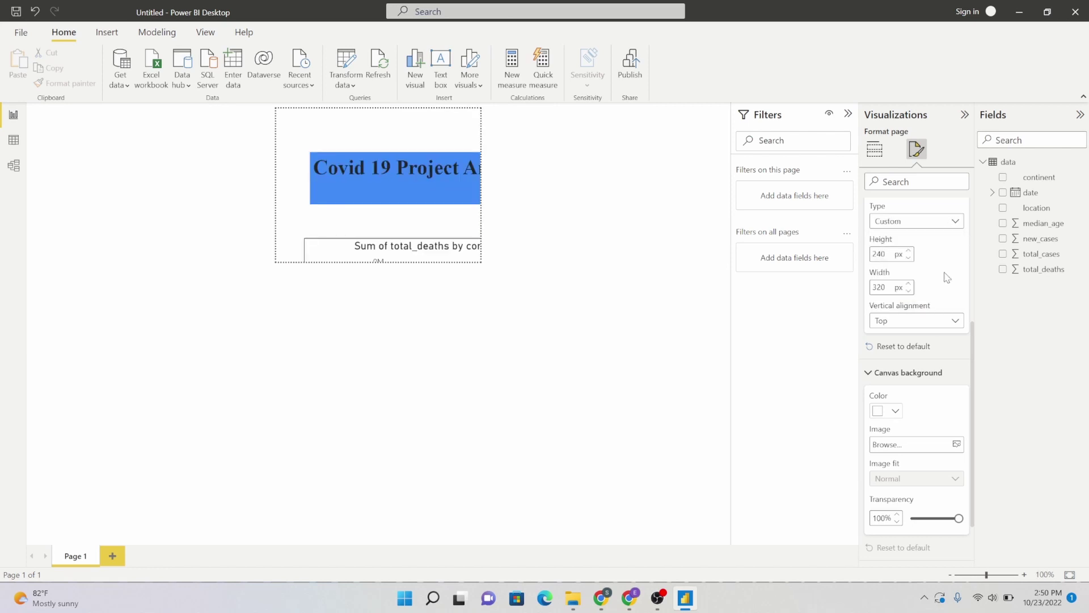
{"action": "left_click", "coordinate": [958, 225]}
{"action": "left_click", "coordinate": [915, 237]}
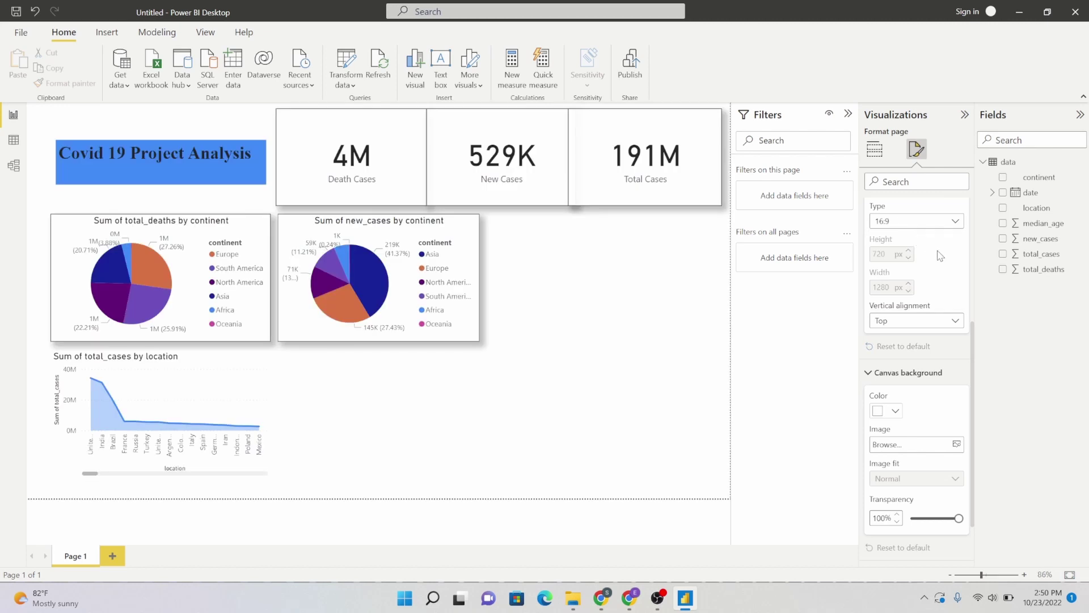
Step: Switch the report page's canvas type to Custom and increase the canvas width to 1309 px
{"action": "left_click", "coordinate": [955, 221]}
{"action": "left_click", "coordinate": [911, 297]}
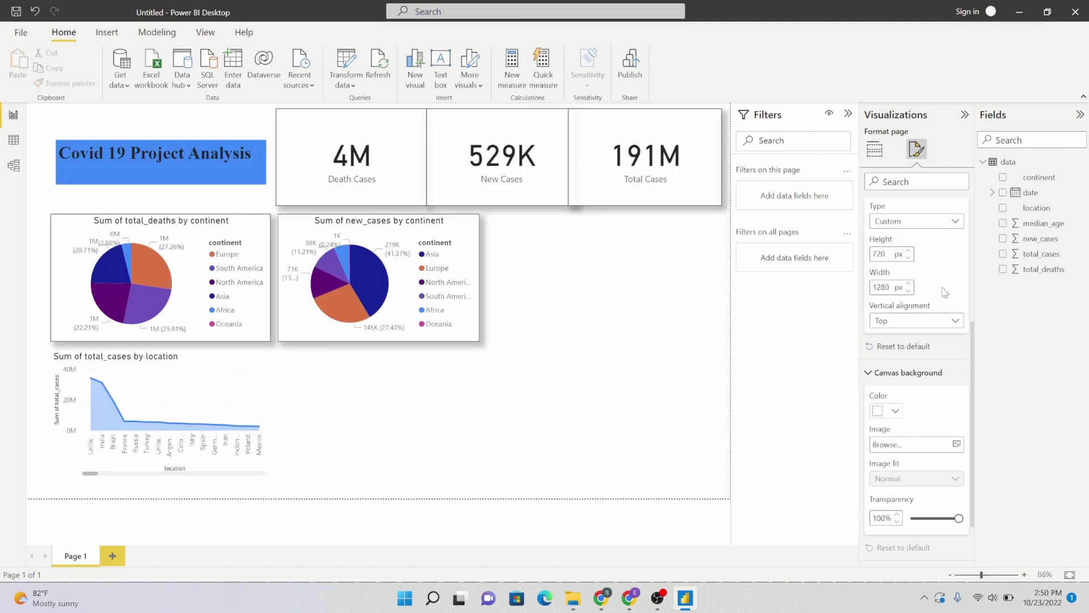
{"action": "left_click", "coordinate": [909, 285]}
{"action": "left_click", "coordinate": [909, 284]}
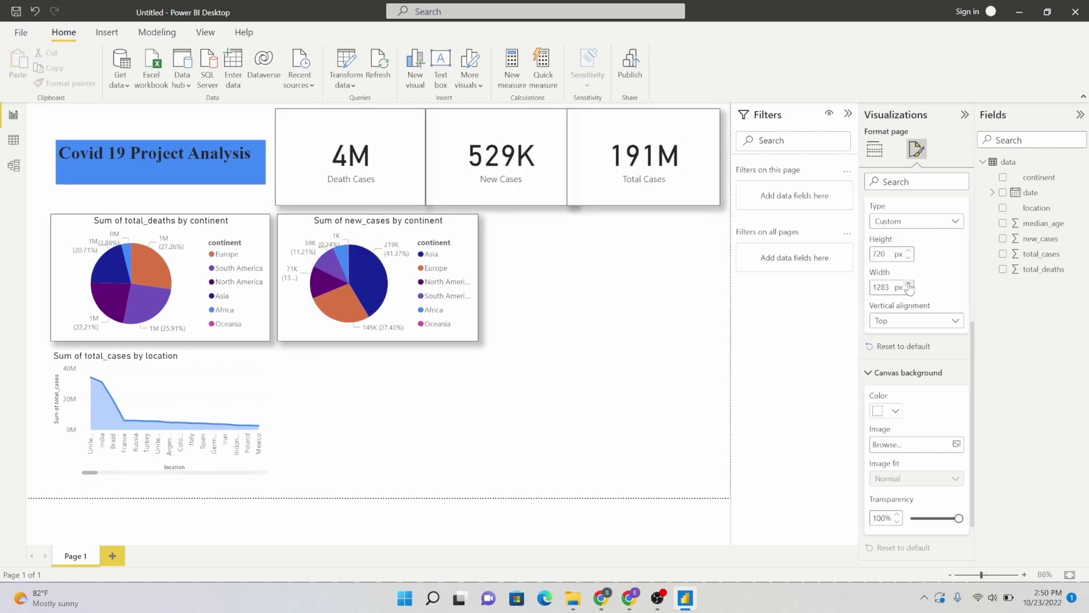
{"action": "left_click", "coordinate": [909, 285]}
{"action": "left_click", "coordinate": [909, 284]}
{"action": "left_click", "coordinate": [909, 284]}
{"action": "left_click", "coordinate": [909, 284]}
{"action": "left_click", "coordinate": [909, 285]}
{"action": "left_click", "coordinate": [909, 284]}
{"action": "left_click", "coordinate": [909, 284]}
{"action": "left_click", "coordinate": [909, 284]}
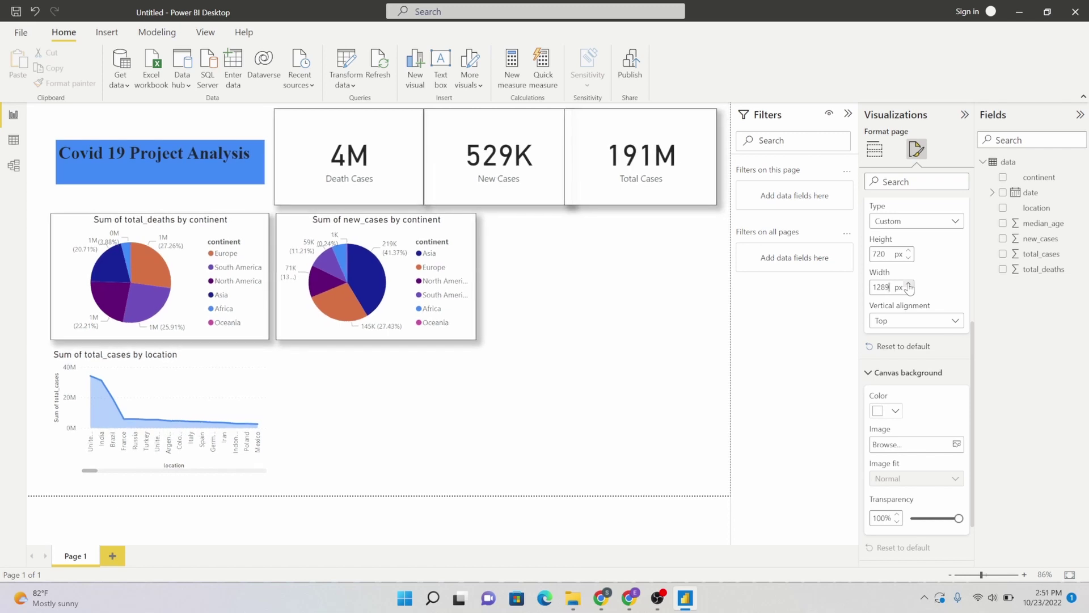
{"action": "left_click", "coordinate": [909, 284]}
{"action": "left_click", "coordinate": [909, 284]}
{"action": "left_click", "coordinate": [909, 285]}
{"action": "left_click", "coordinate": [909, 284]}
{"action": "left_click", "coordinate": [909, 285]}
{"action": "left_click", "coordinate": [909, 285]}
{"action": "left_click", "coordinate": [909, 284]}
{"action": "left_click", "coordinate": [909, 284]}
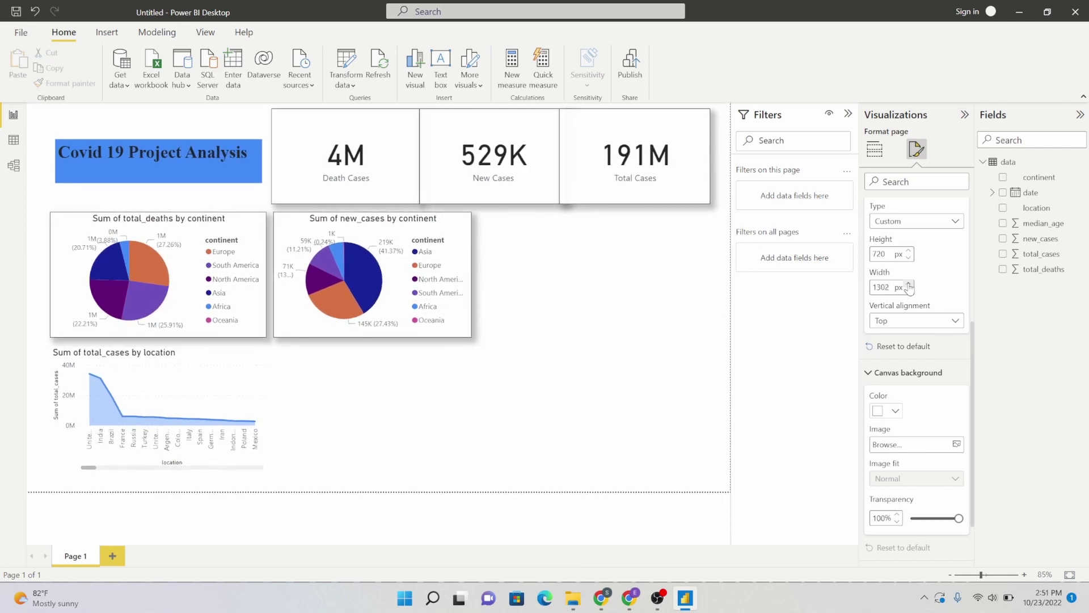
{"action": "left_click", "coordinate": [909, 284]}
{"action": "left_click", "coordinate": [909, 284]}
{"action": "left_click", "coordinate": [909, 284]}
{"action": "left_click", "coordinate": [909, 284]}
{"action": "left_click", "coordinate": [909, 284]}
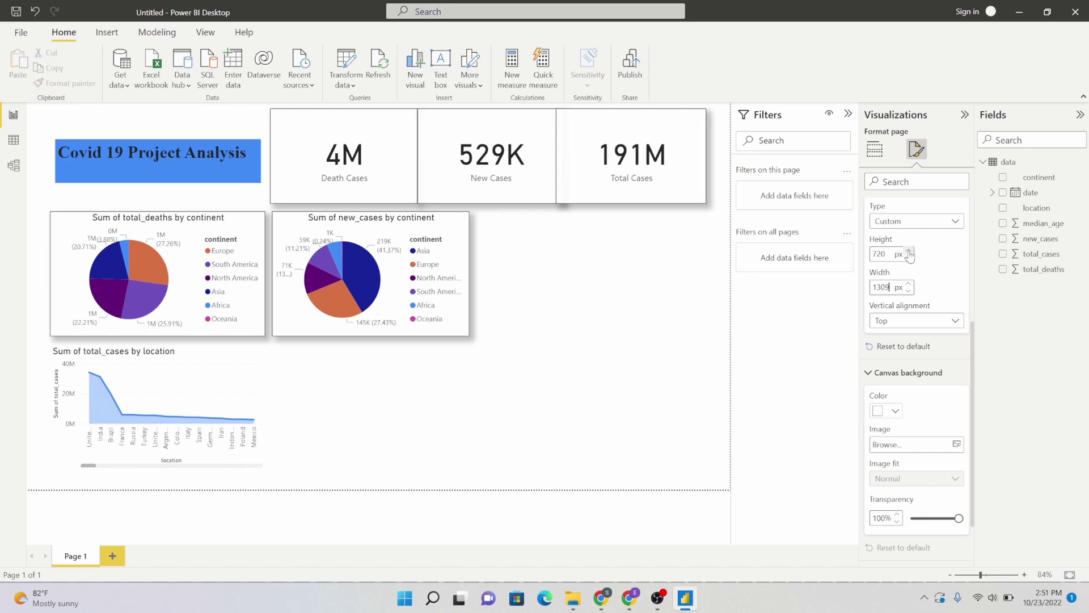
Step: Increase the custom canvas height of the report page to 776 px
{"action": "left_click", "coordinate": [909, 250]}
{"action": "left_click", "coordinate": [908, 251]}
{"action": "left_click", "coordinate": [909, 251]}
{"action": "left_click", "coordinate": [909, 251]}
{"action": "left_click", "coordinate": [909, 250]}
{"action": "left_click", "coordinate": [909, 251]}
{"action": "left_click", "coordinate": [909, 251]}
{"action": "left_click", "coordinate": [909, 251]}
{"action": "left_click", "coordinate": [909, 251]}
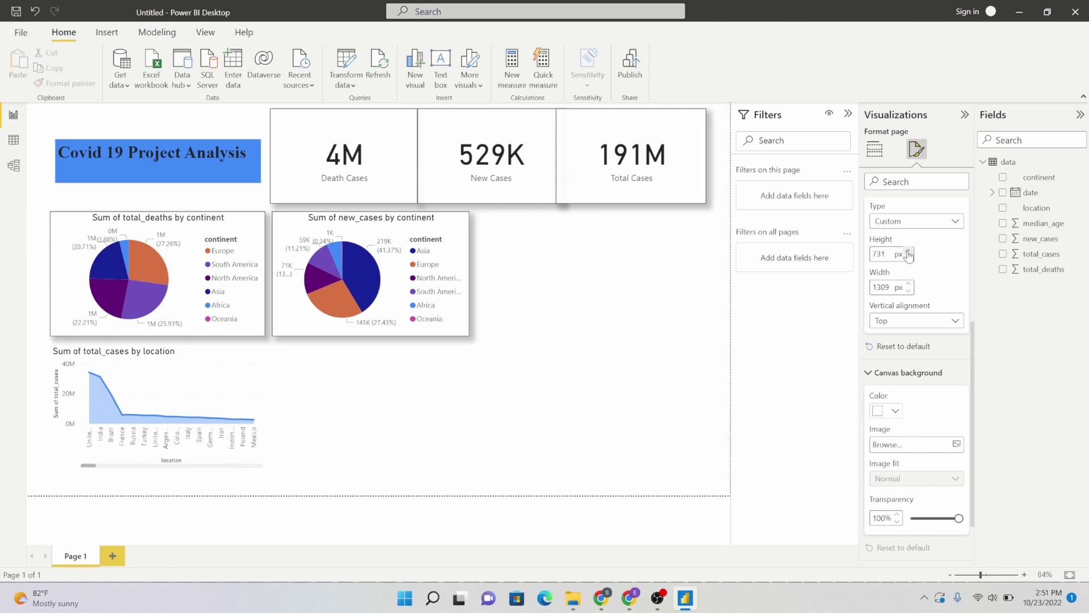
{"action": "left_click", "coordinate": [909, 251]}
{"action": "left_click", "coordinate": [909, 251]}
{"action": "left_click", "coordinate": [909, 251]}
{"action": "left_click", "coordinate": [909, 250]}
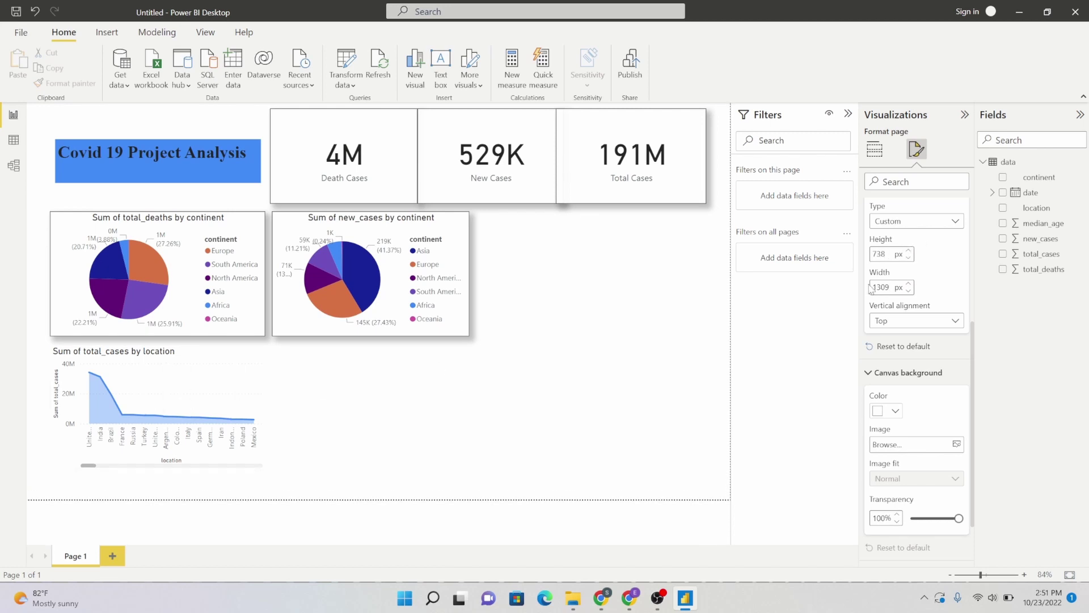
{"action": "left_click", "coordinate": [909, 251]}
{"action": "left_click", "coordinate": [909, 251]}
{"action": "left_click", "coordinate": [909, 251]}
{"action": "left_click", "coordinate": [909, 250]}
{"action": "left_click", "coordinate": [909, 250]}
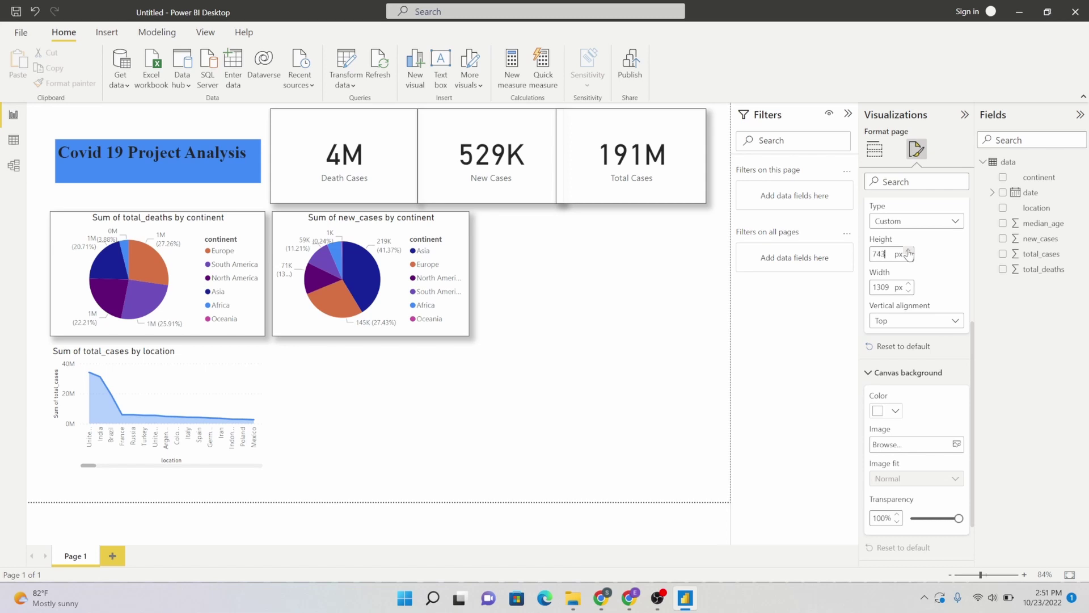
{"action": "left_click", "coordinate": [909, 251]}
{"action": "left_click", "coordinate": [909, 251]}
{"action": "left_click", "coordinate": [909, 251]}
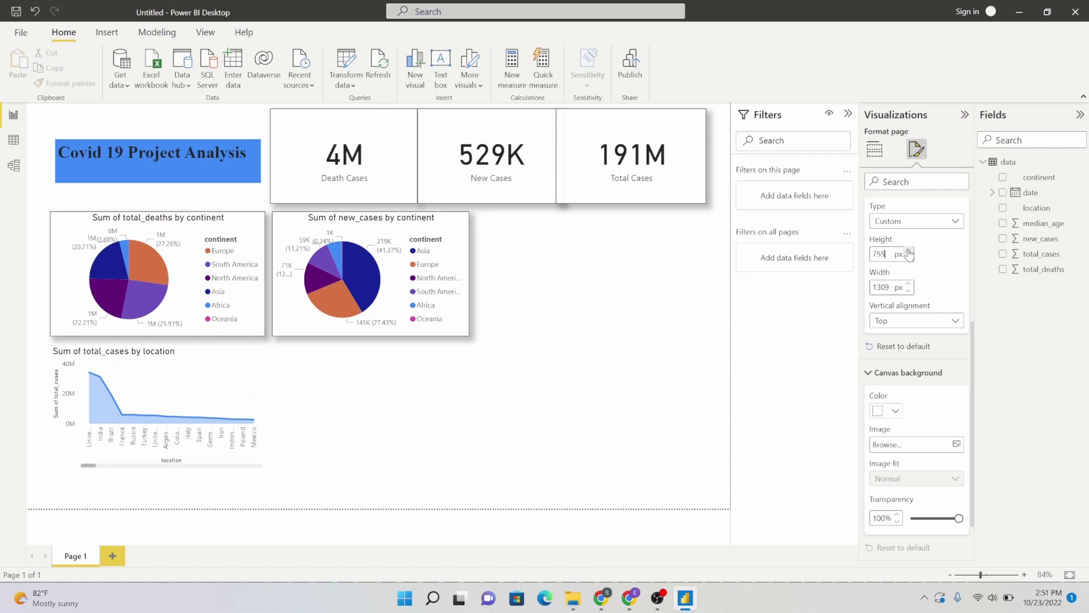
{"action": "left_click", "coordinate": [909, 251]}
{"action": "left_click", "coordinate": [909, 251]}
{"action": "left_click", "coordinate": [909, 251]}
{"action": "left_click", "coordinate": [909, 250]}
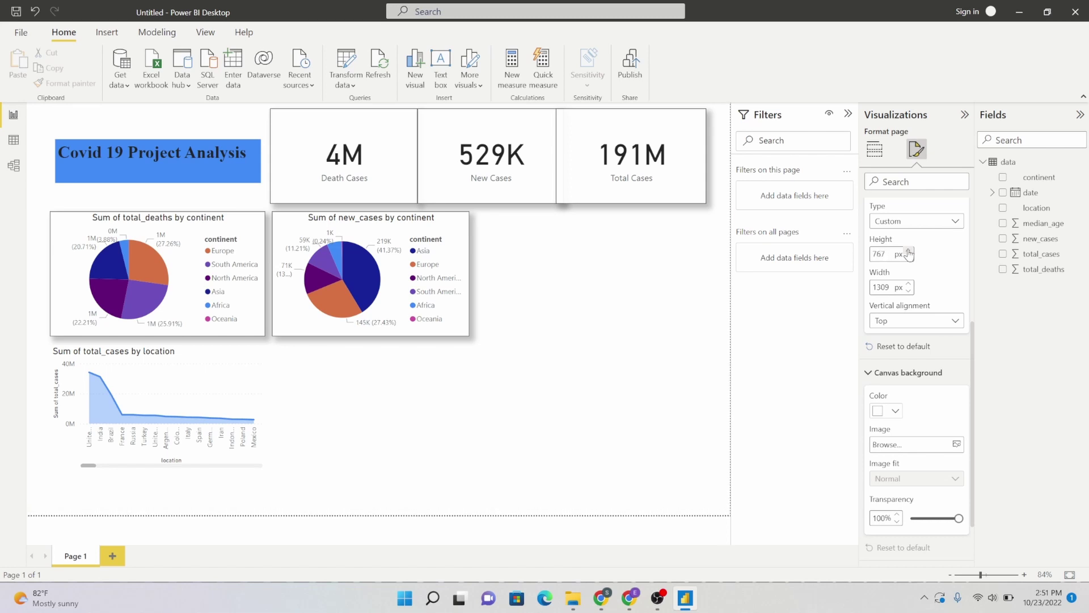
{"action": "left_click", "coordinate": [908, 251]}
{"action": "left_click", "coordinate": [908, 251]}
{"action": "left_click", "coordinate": [908, 251]}
{"action": "left_click", "coordinate": [909, 250]}
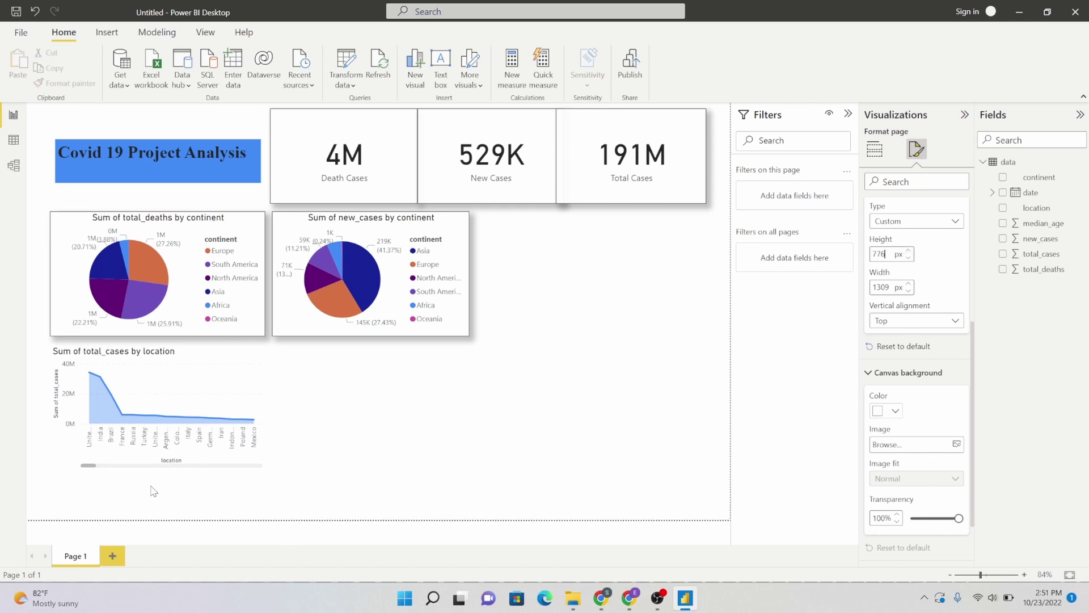
Step: Enlarge the total_cases by location area chart and filter its location field to the Top 10 by sum of total_cases
{"action": "left_click", "coordinate": [185, 436]}
{"action": "left_click_drag", "start_coordinate": [261, 466], "coordinate": [358, 513]}
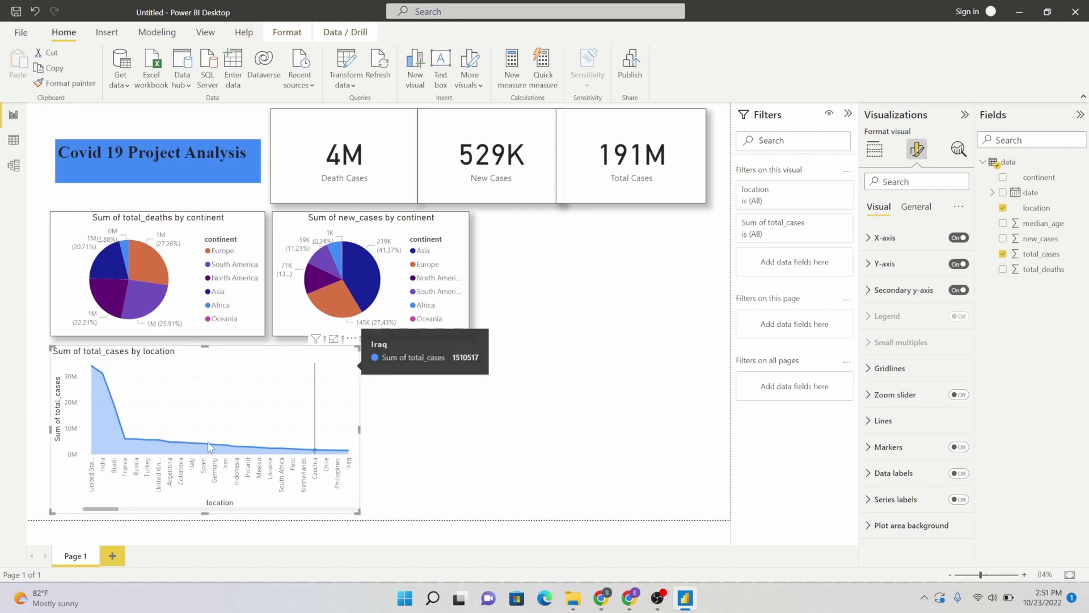
{"action": "left_click", "coordinate": [875, 149]}
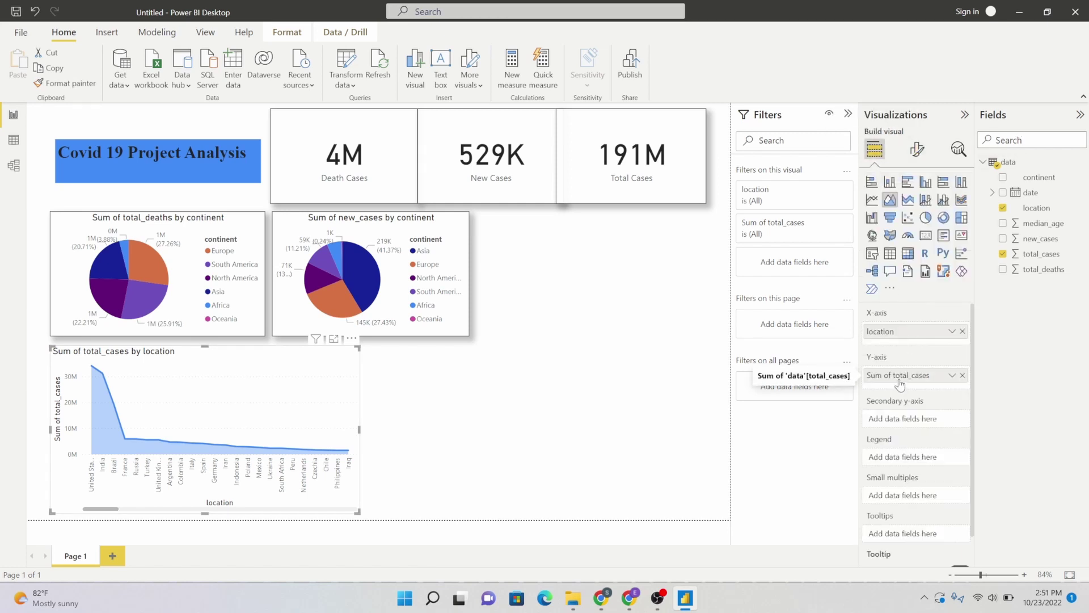
{"action": "left_click", "coordinate": [810, 198]}
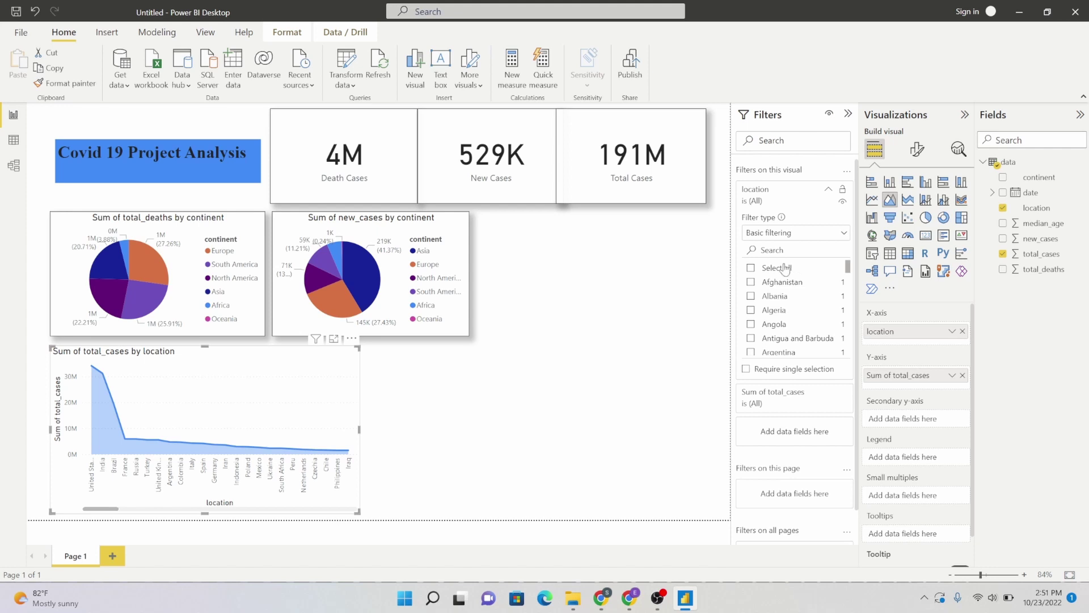
{"action": "left_click", "coordinate": [842, 233]}
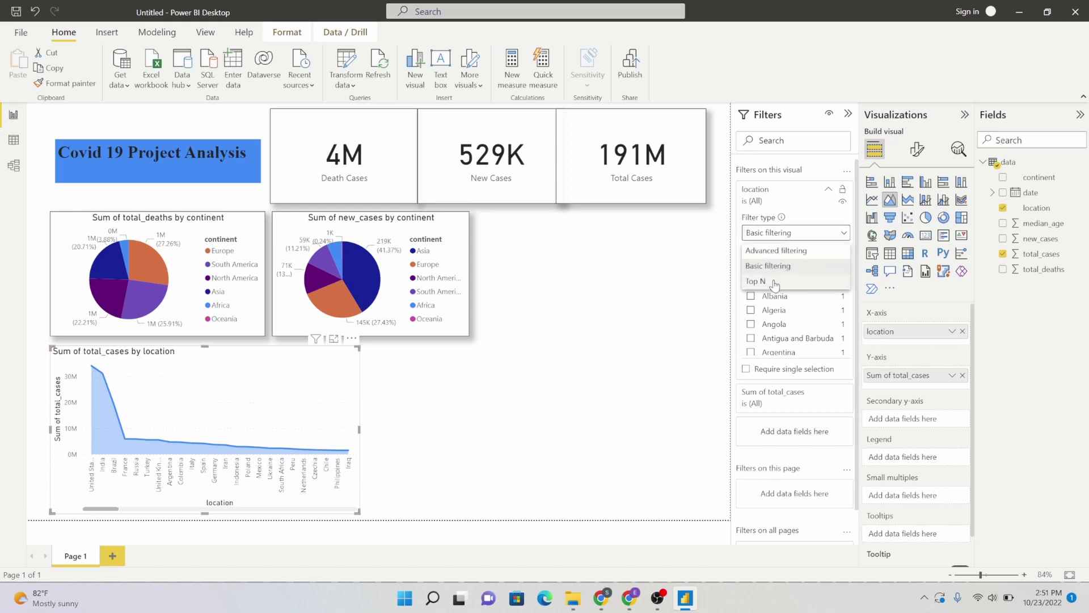
{"action": "left_click", "coordinate": [756, 281]}
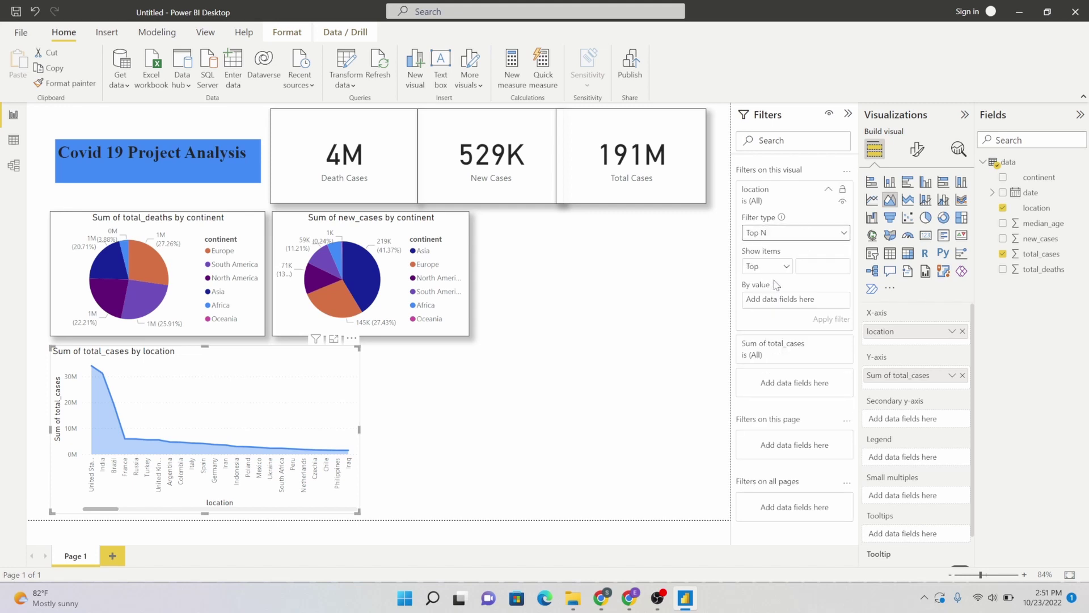
{"action": "left_click", "coordinate": [838, 265]}
{"action": "left_click_drag", "start_coordinate": [1042, 253], "coordinate": [803, 305]}
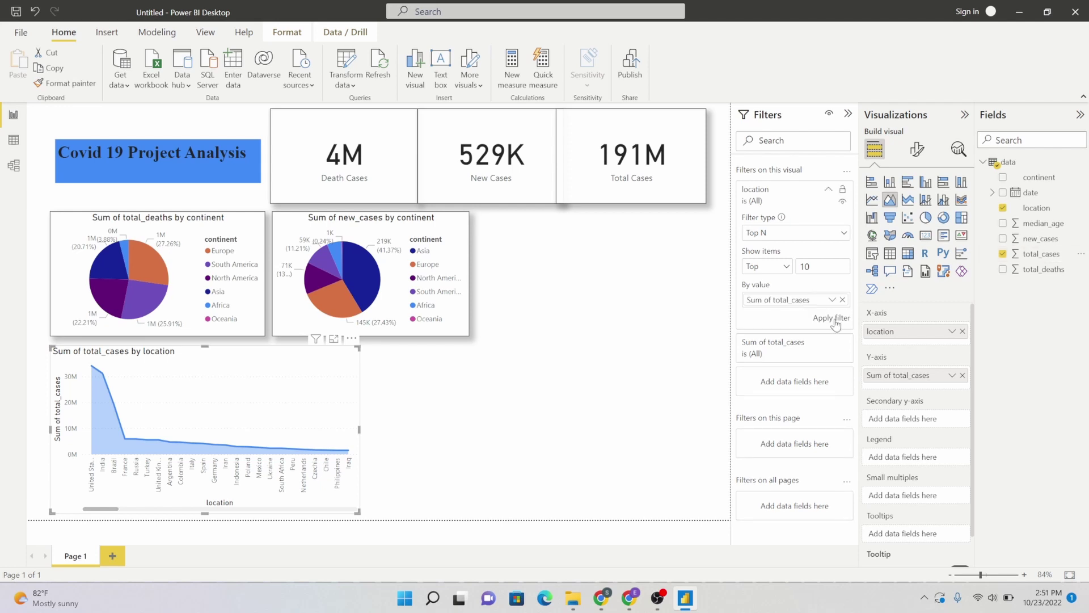
{"action": "left_click", "coordinate": [832, 318]}
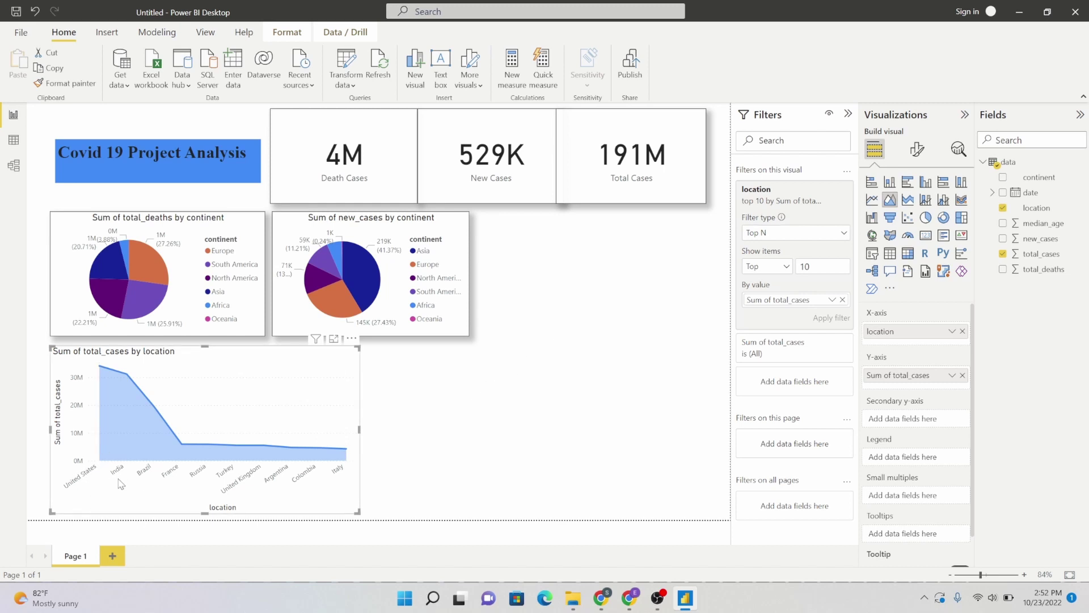
{"action": "left_click", "coordinate": [555, 413]}
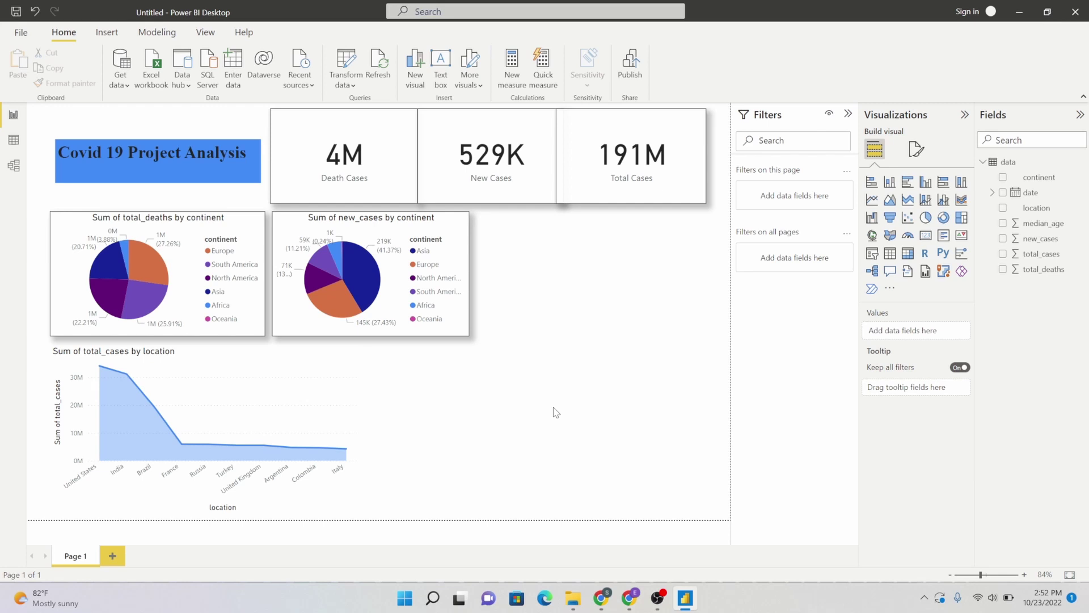
Step: Change the area chart's title to "Top 10 Country by Total Cases"
{"action": "left_click", "coordinate": [173, 360]}
{"action": "left_click", "coordinate": [918, 151]}
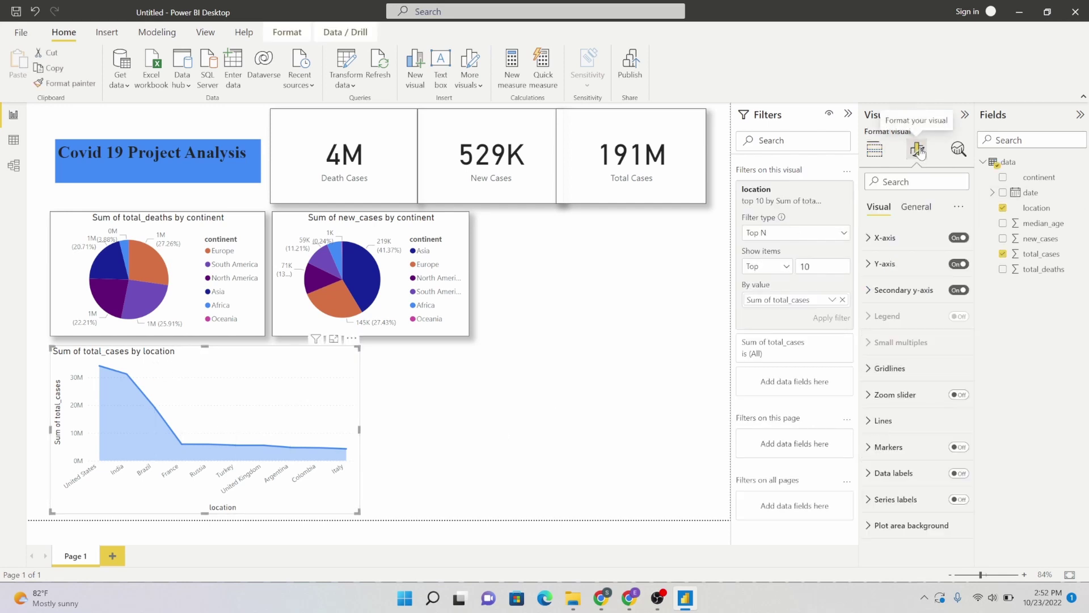
{"action": "left_click", "coordinate": [915, 216]}
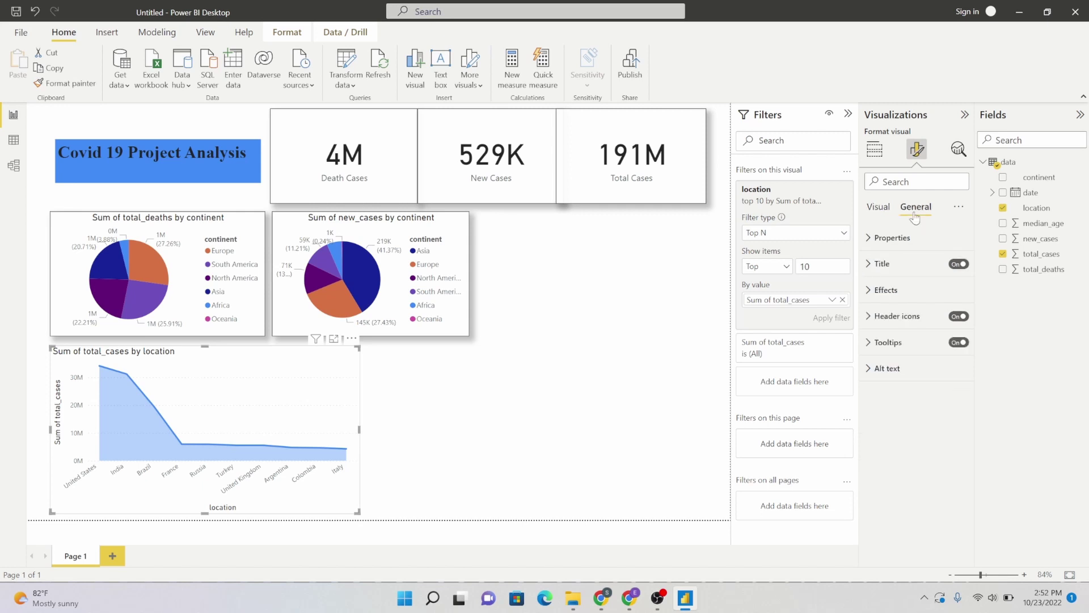
{"action": "left_click", "coordinate": [882, 264]}
{"action": "double_click", "coordinate": [906, 303]}
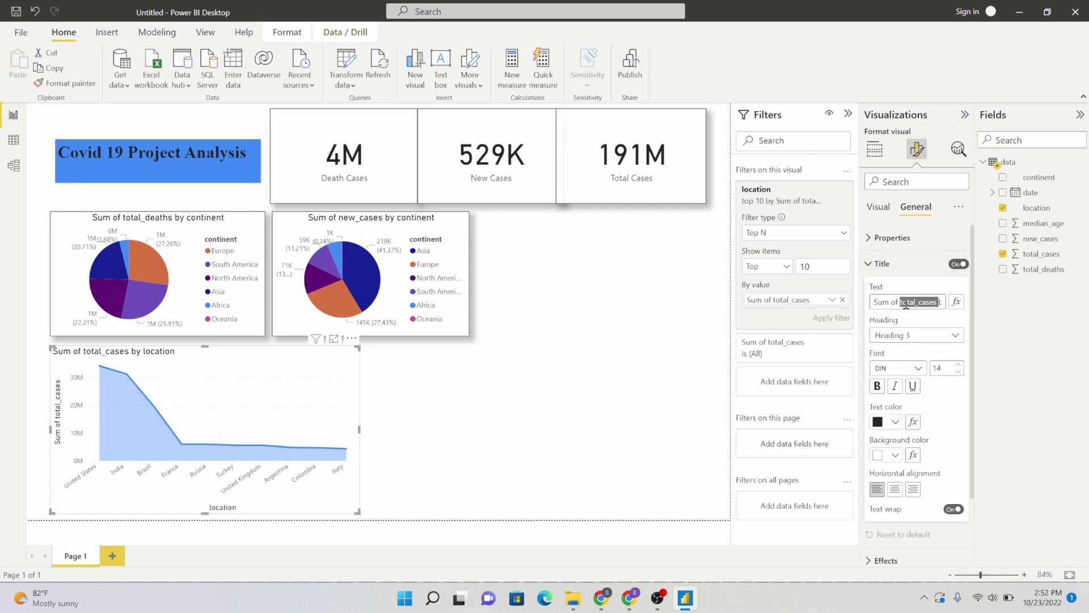
{"action": "triple_click", "coordinate": [906, 302]}
{"action": "type", "text": "Top 10 Country b"}
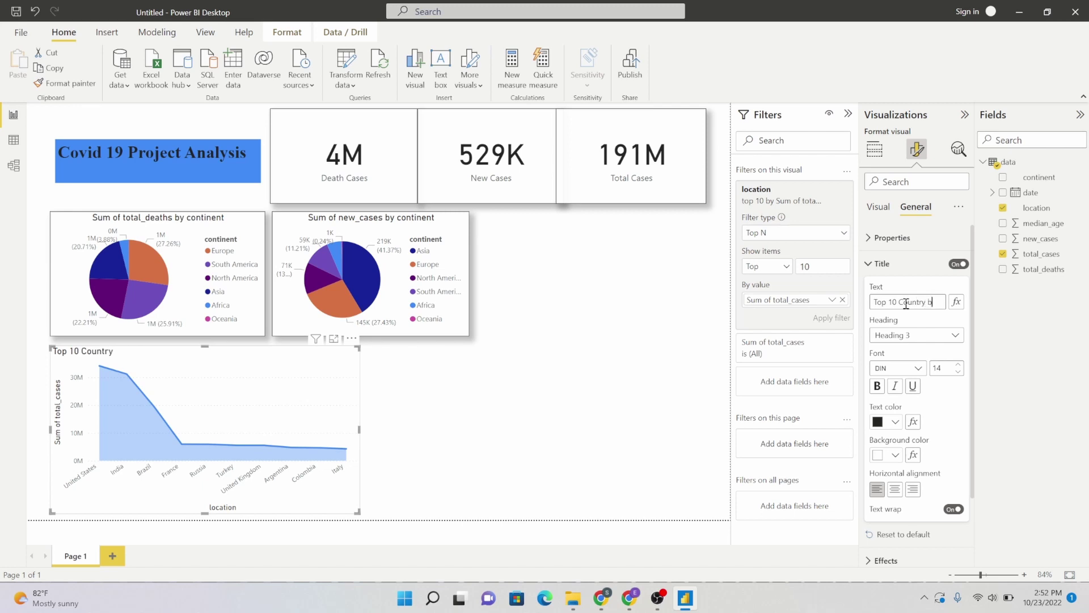
{"action": "type", "text": "Total Cases"}
Step: Center the title of the area chart horizontally
{"action": "left_click", "coordinate": [874, 148]}
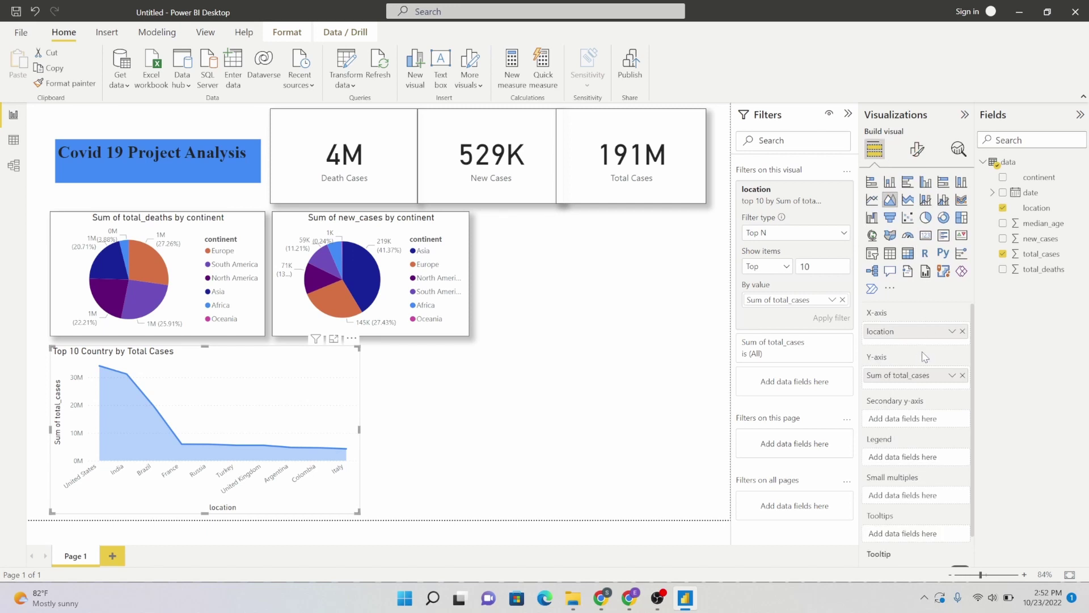
{"action": "left_click", "coordinate": [917, 149]}
{"action": "left_click", "coordinate": [916, 207]}
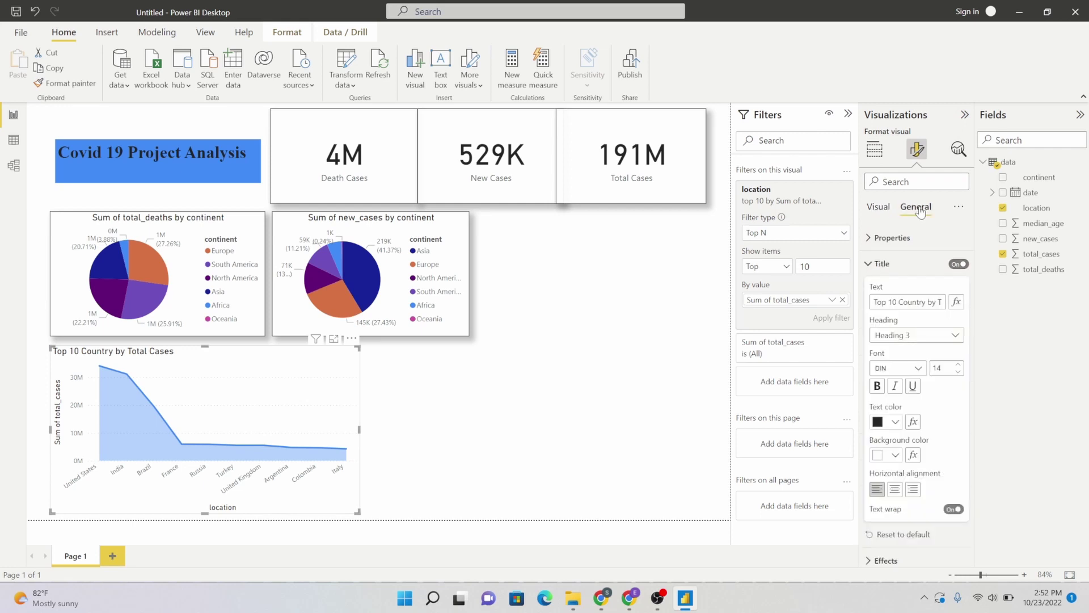
{"action": "double_click", "coordinate": [901, 302]}
{"action": "left_click", "coordinate": [895, 489]}
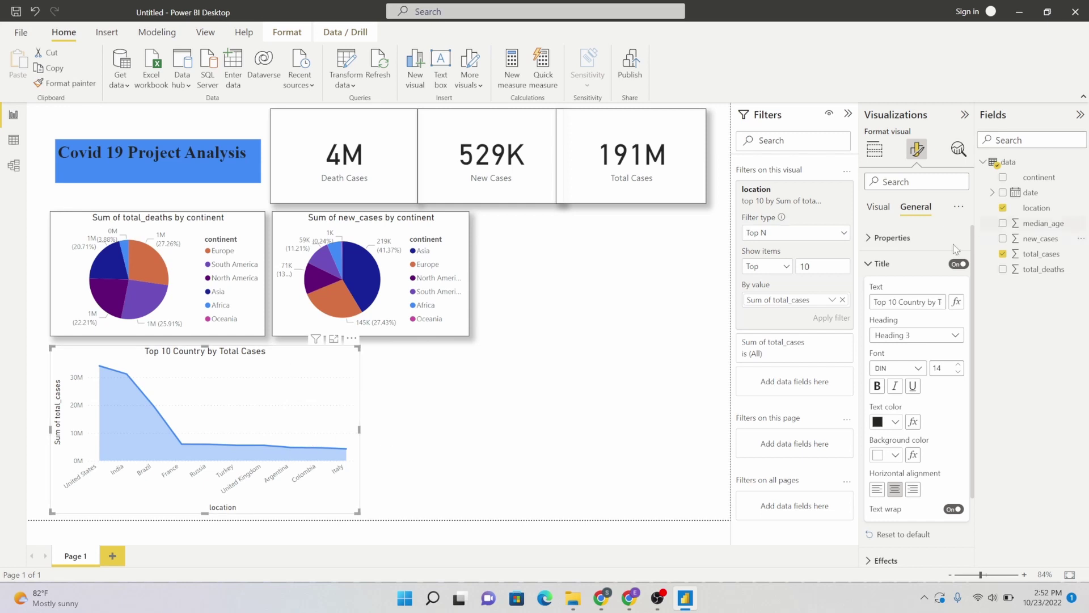
Step: Turn on the visual border and shadow effects for the area chart
{"action": "left_click", "coordinate": [873, 264]}
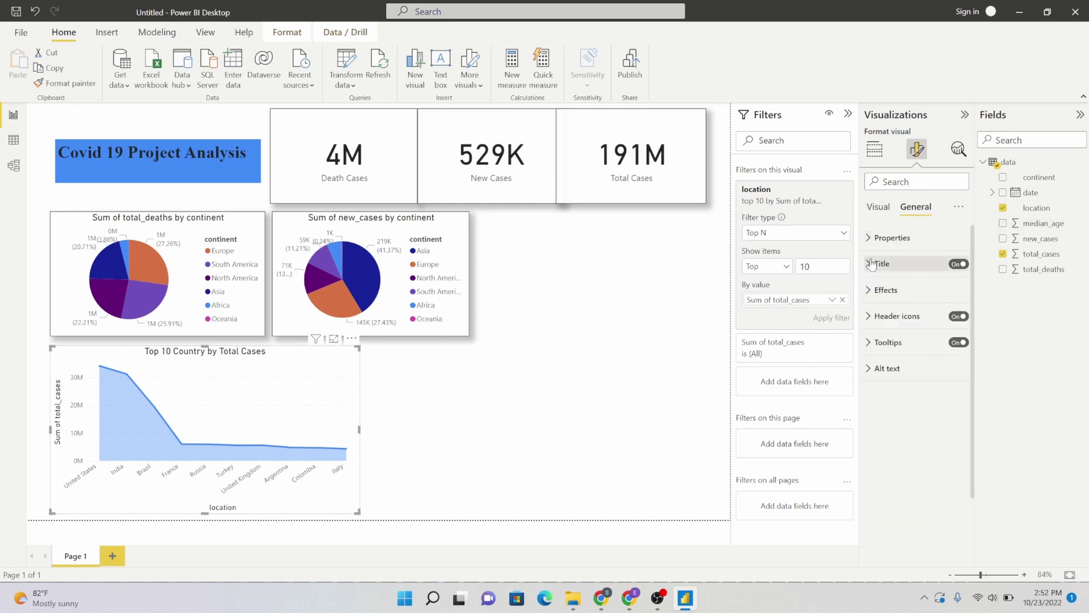
{"action": "left_click", "coordinate": [882, 290]}
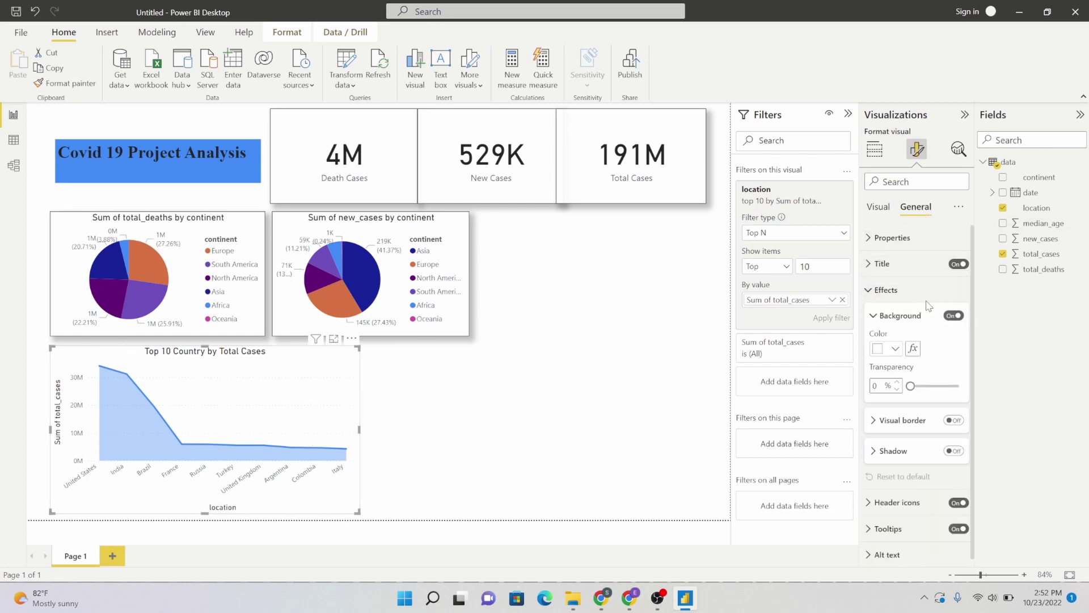
{"action": "left_click", "coordinate": [954, 420]}
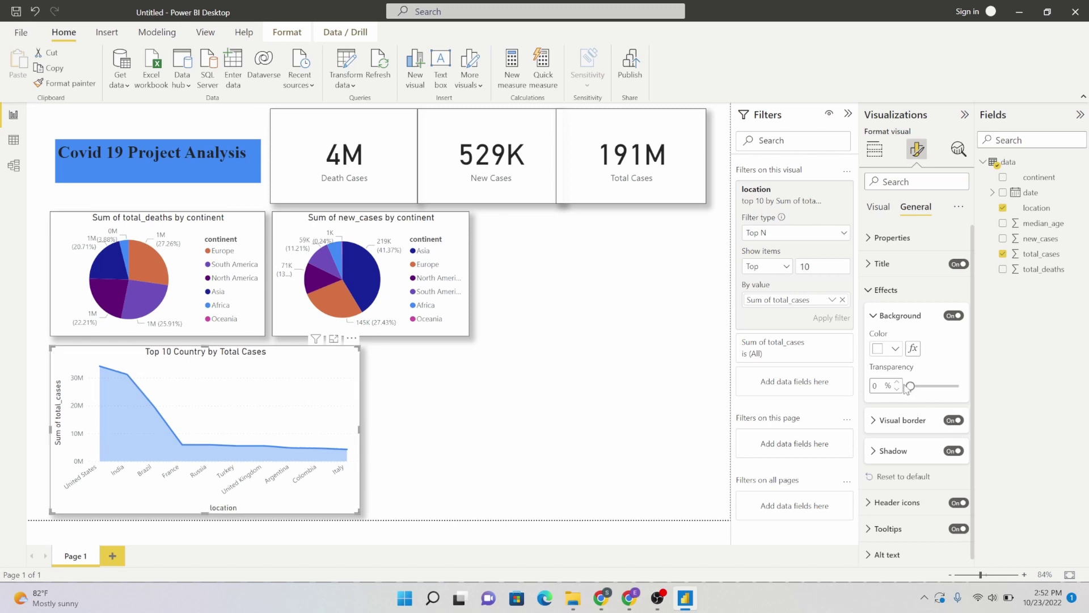
{"action": "left_click", "coordinate": [580, 390]}
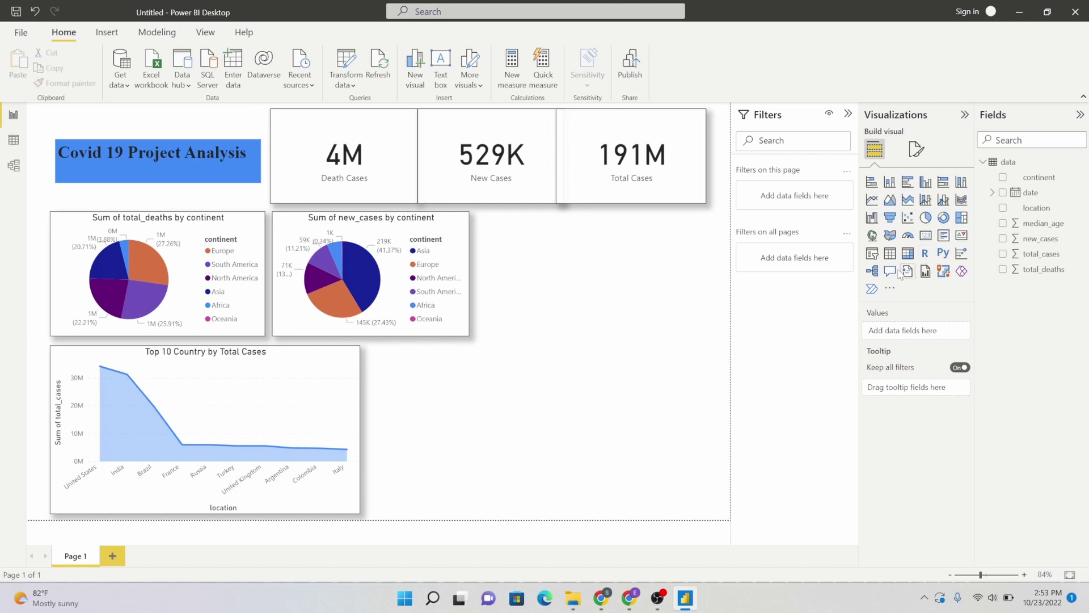
Step: Add a line chart beside the top 10 countries area chart and widen it across the free space
{"action": "left_click", "coordinate": [872, 200]}
{"action": "left_click_drag", "start_coordinate": [419, 404], "coordinate": [459, 400]}
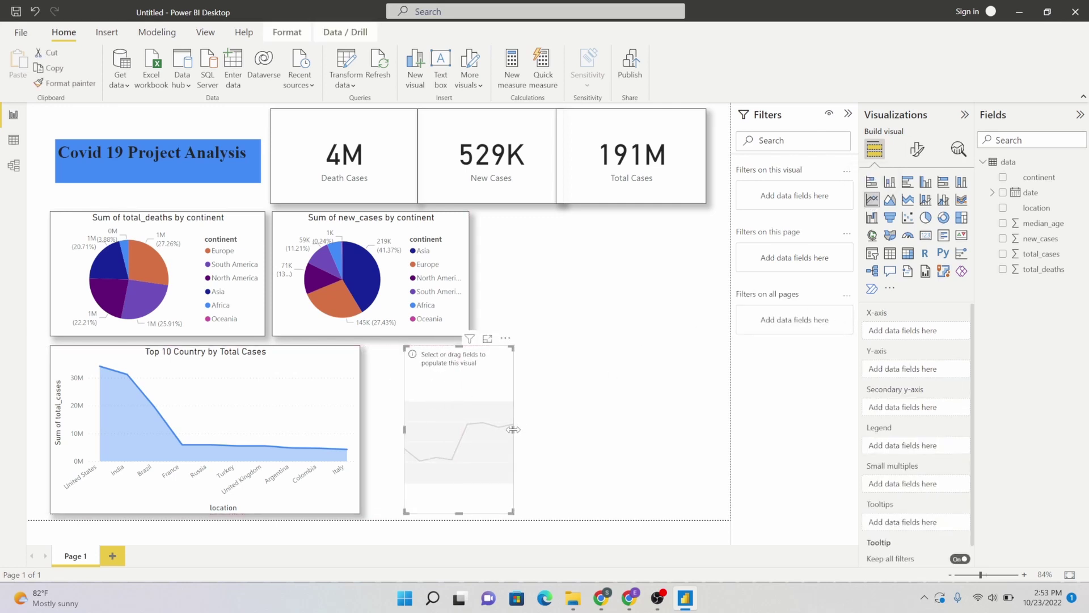
{"action": "left_click_drag", "start_coordinate": [514, 430], "coordinate": [660, 430]}
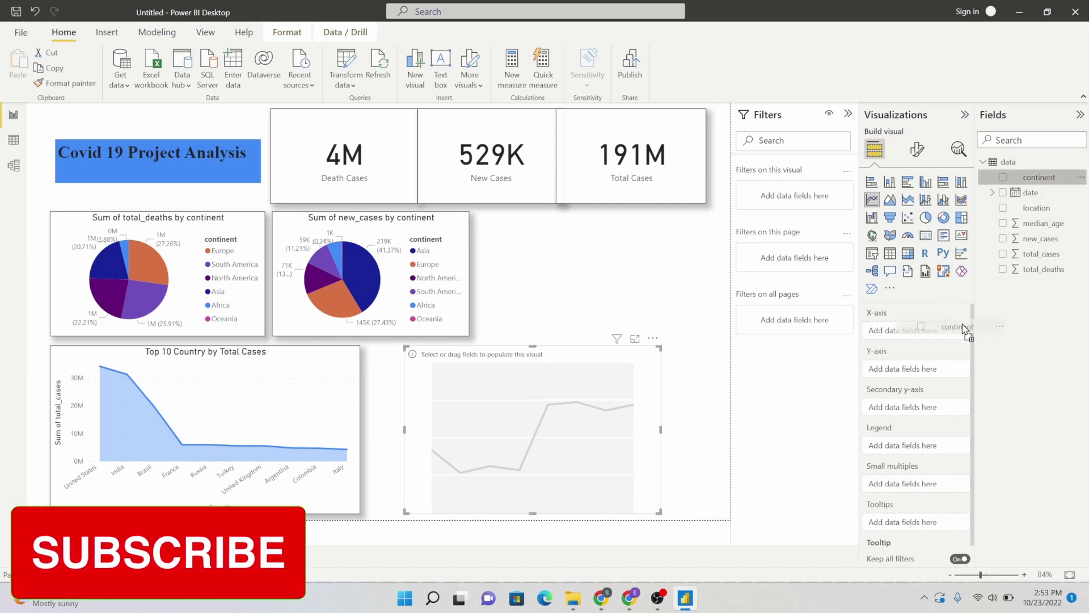
Step: Assign continent to the line chart's X-axis, median_age to its Y-axis and location to its secondary y-axis
{"action": "left_click_drag", "start_coordinate": [1039, 177], "coordinate": [922, 335]}
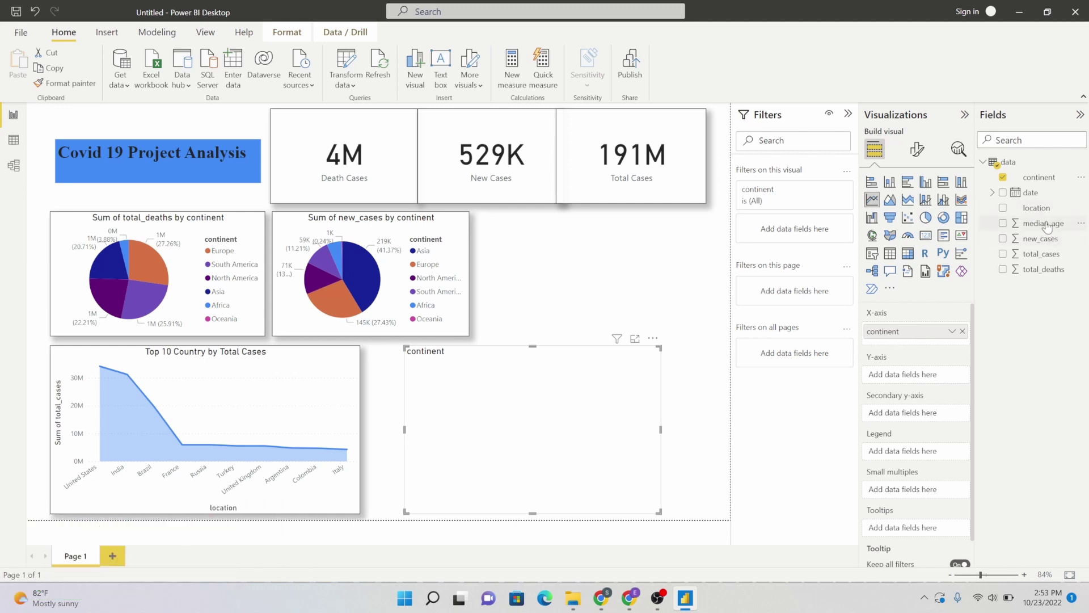
{"action": "left_click_drag", "start_coordinate": [1047, 226], "coordinate": [919, 376]}
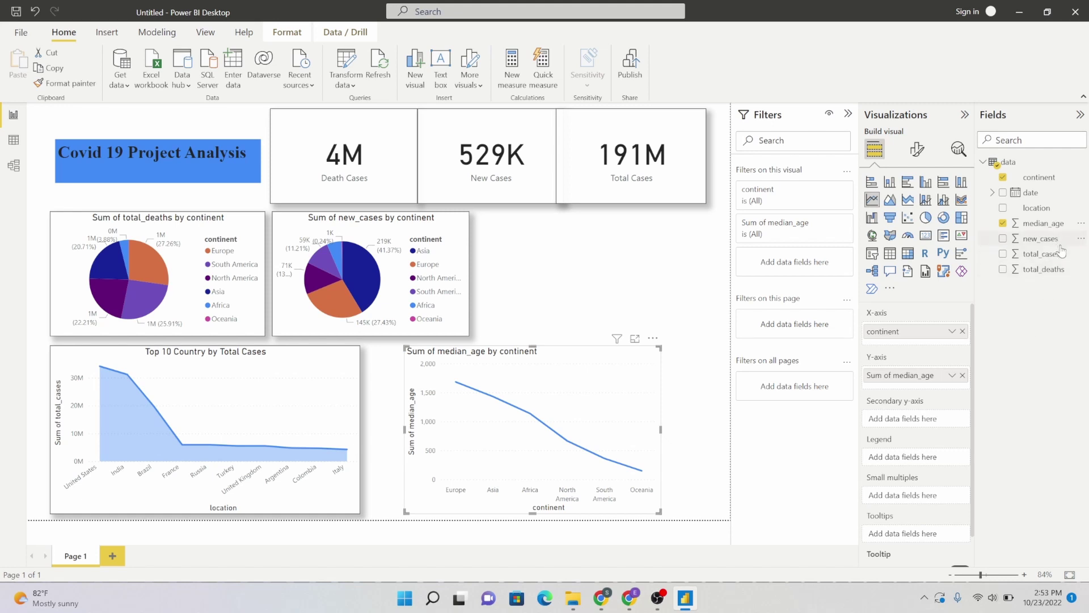
{"action": "left_click_drag", "start_coordinate": [1036, 213], "coordinate": [946, 407]}
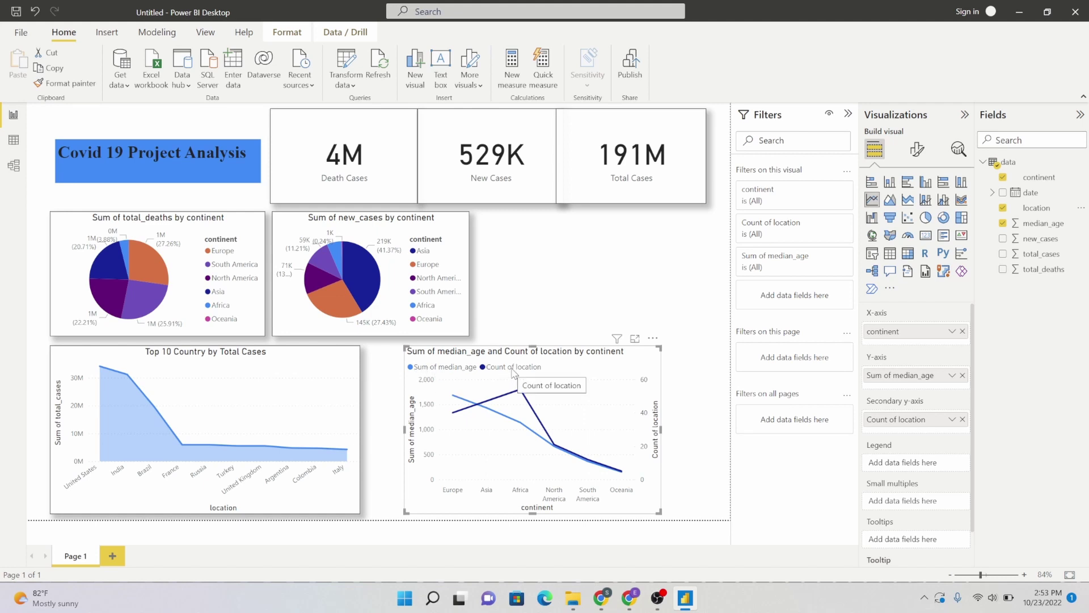
Step: Remove the continent, median_age and location fields from the line chart
{"action": "left_click", "coordinate": [787, 195]}
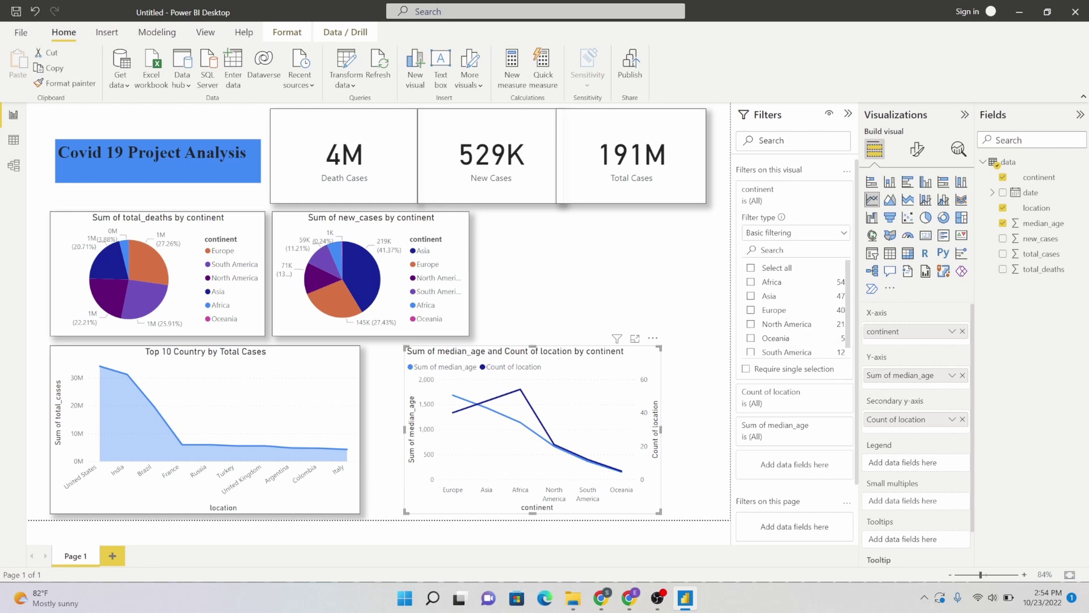
{"action": "left_click", "coordinate": [963, 331]}
{"action": "left_click", "coordinate": [962, 369]}
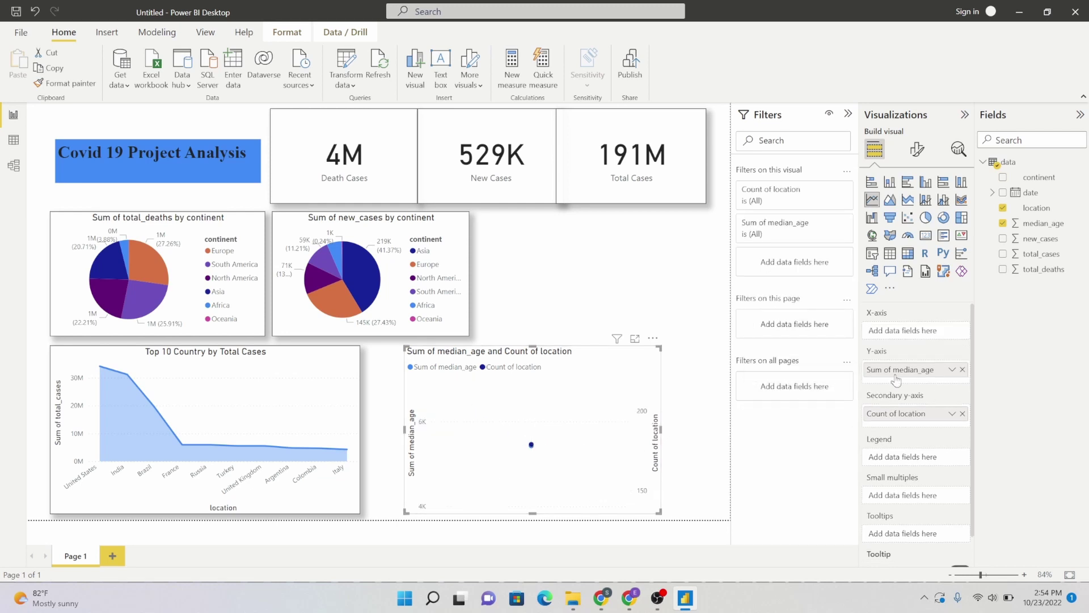
{"action": "left_click", "coordinate": [962, 408]}
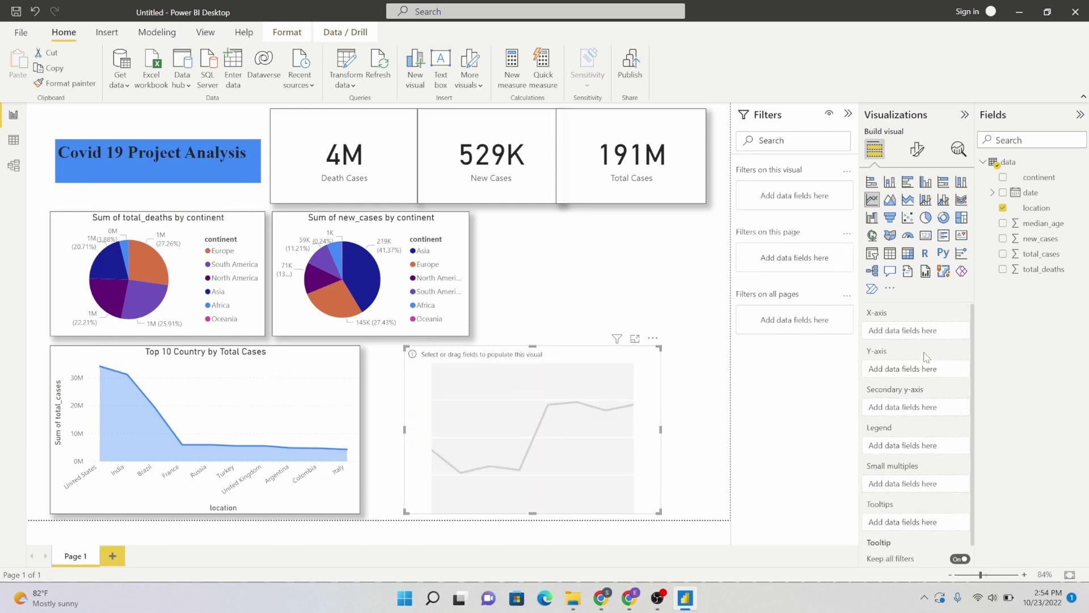
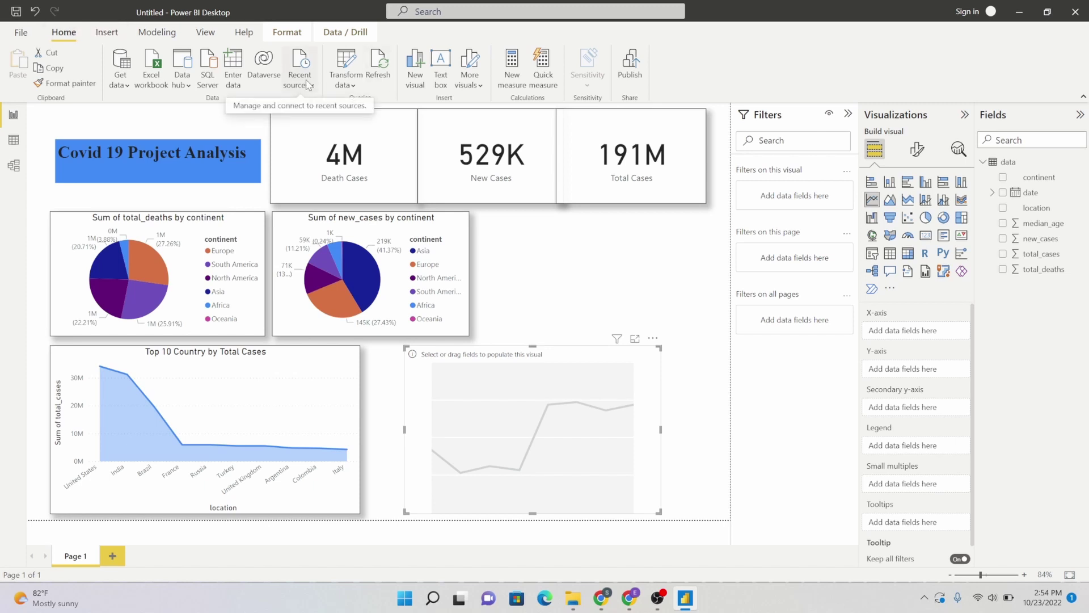
Step: Bring in Sheet1 of the recent source owid-covid-data.xlsx and open it in Power Query for transformation
{"action": "left_click", "coordinate": [307, 85]}
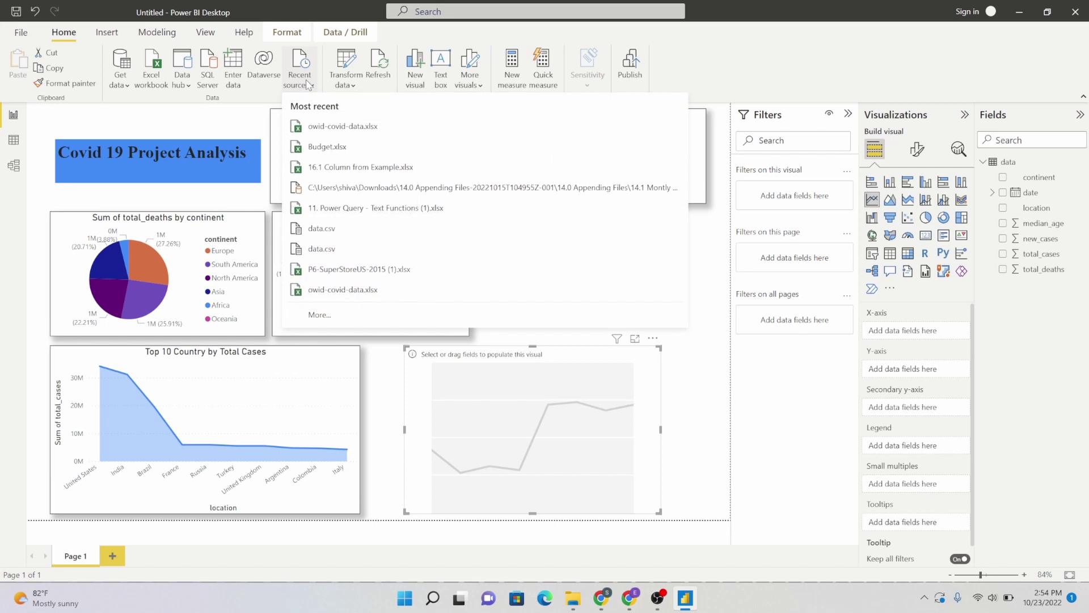
{"action": "left_click", "coordinate": [339, 129]}
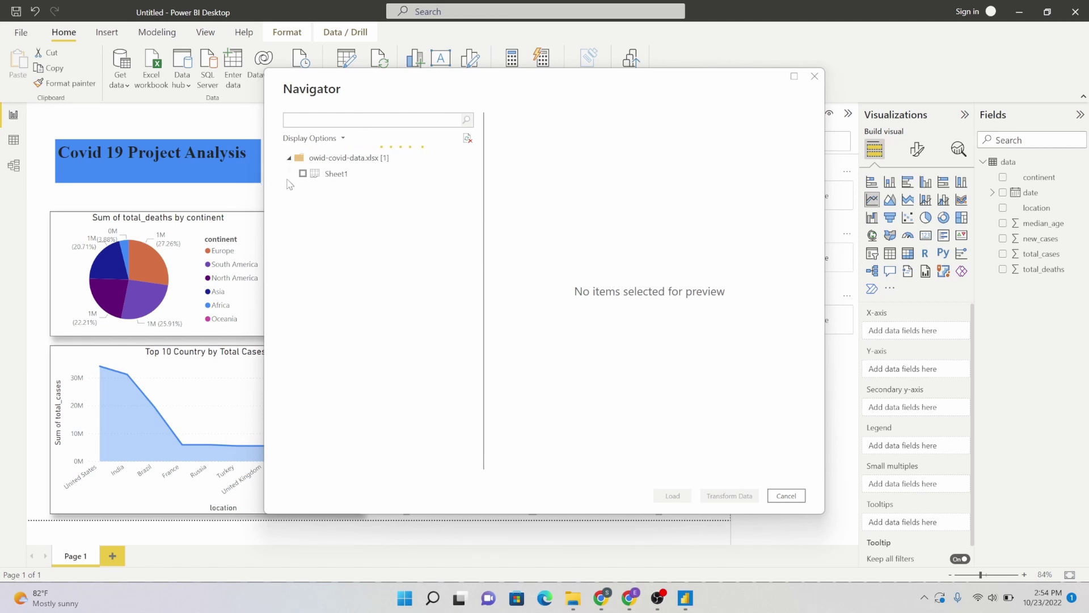
{"action": "left_click", "coordinate": [303, 173]}
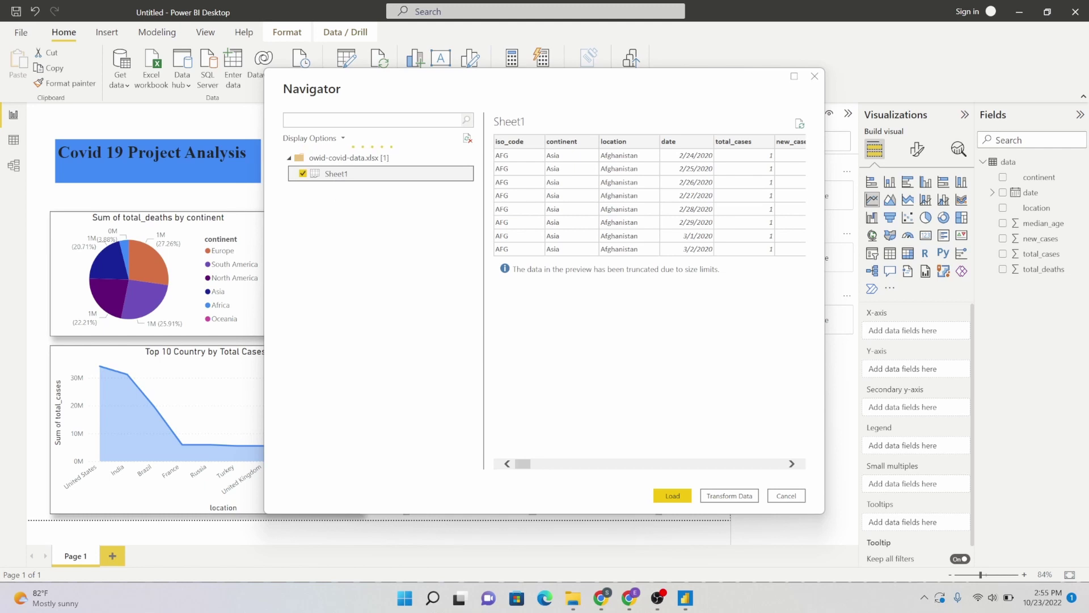
{"action": "left_click", "coordinate": [737, 496]}
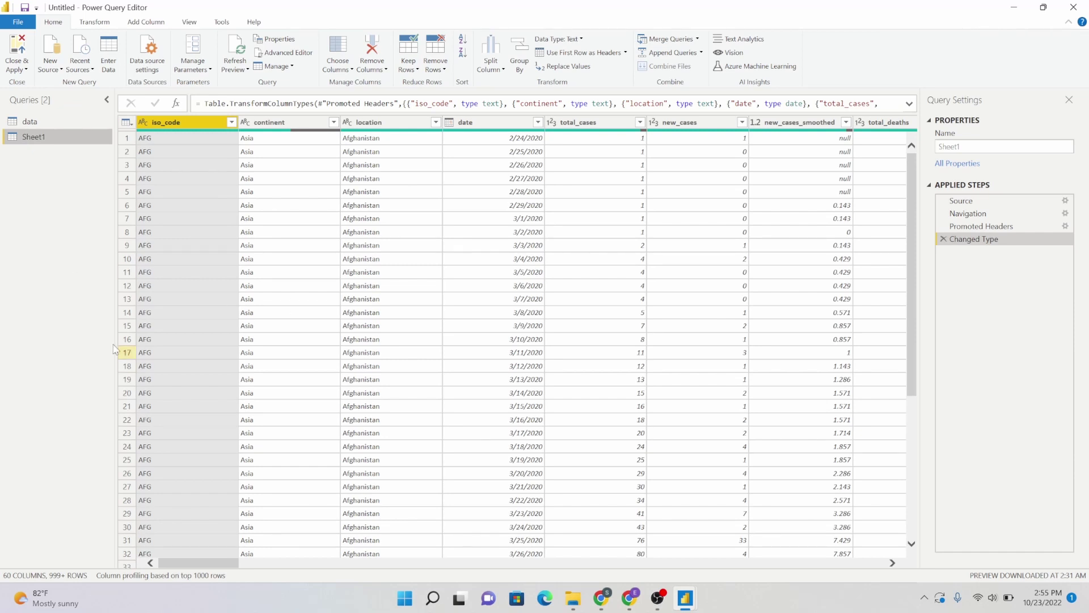
Step: Keep only the location, date, total_cases and new_cases columns in Sheet1 and remove all other columns
{"action": "left_click", "coordinate": [384, 126]}
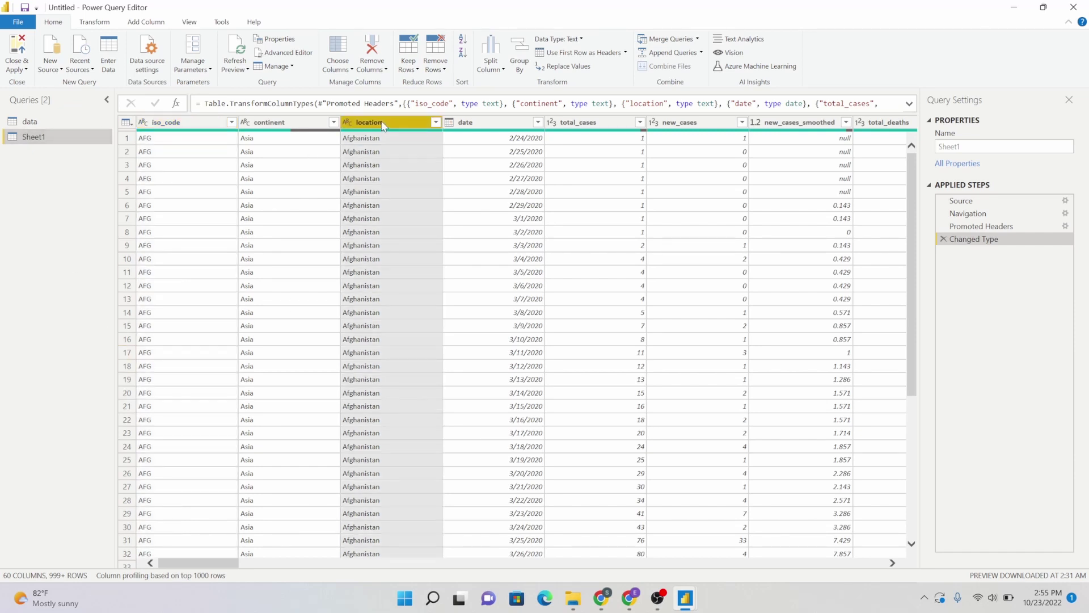
{"action": "left_click", "coordinate": [511, 122], "text": "ctrl"}
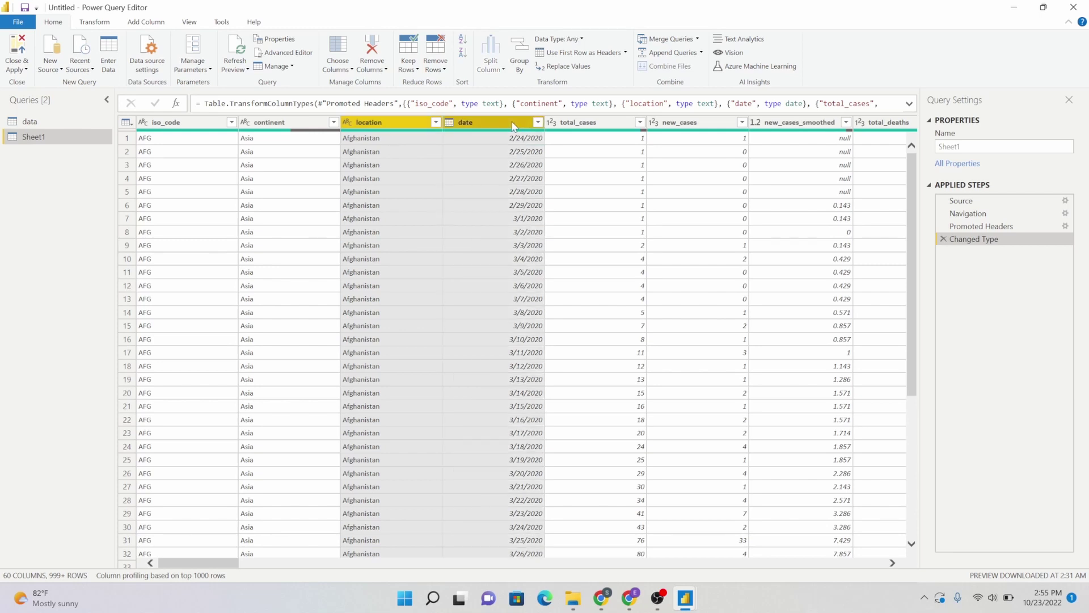
{"action": "left_click", "coordinate": [603, 127], "text": "ctrl"}
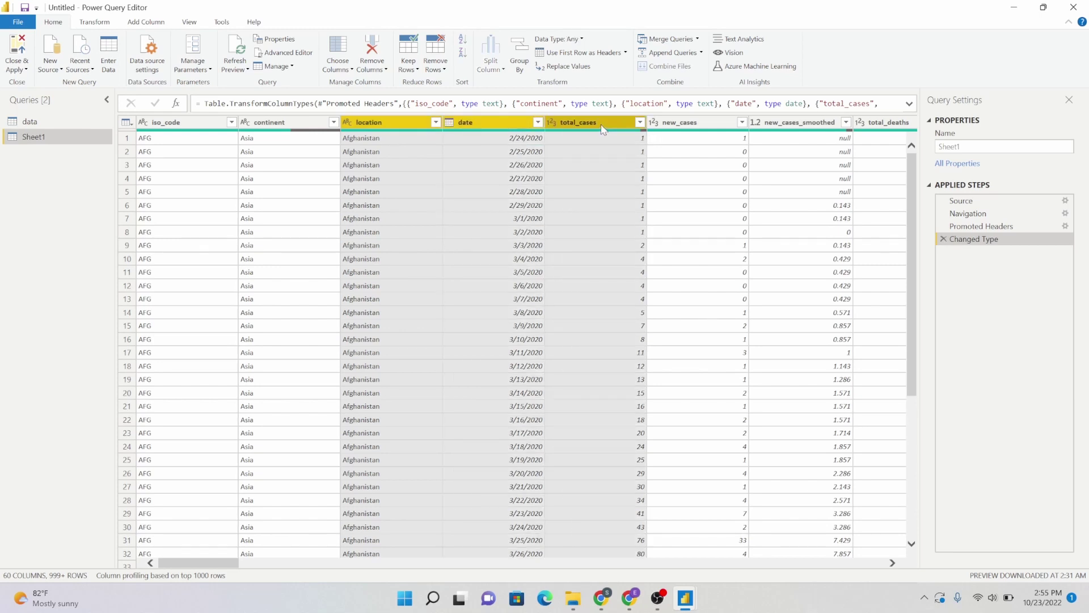
{"action": "left_click", "coordinate": [703, 124], "text": "ctrl"}
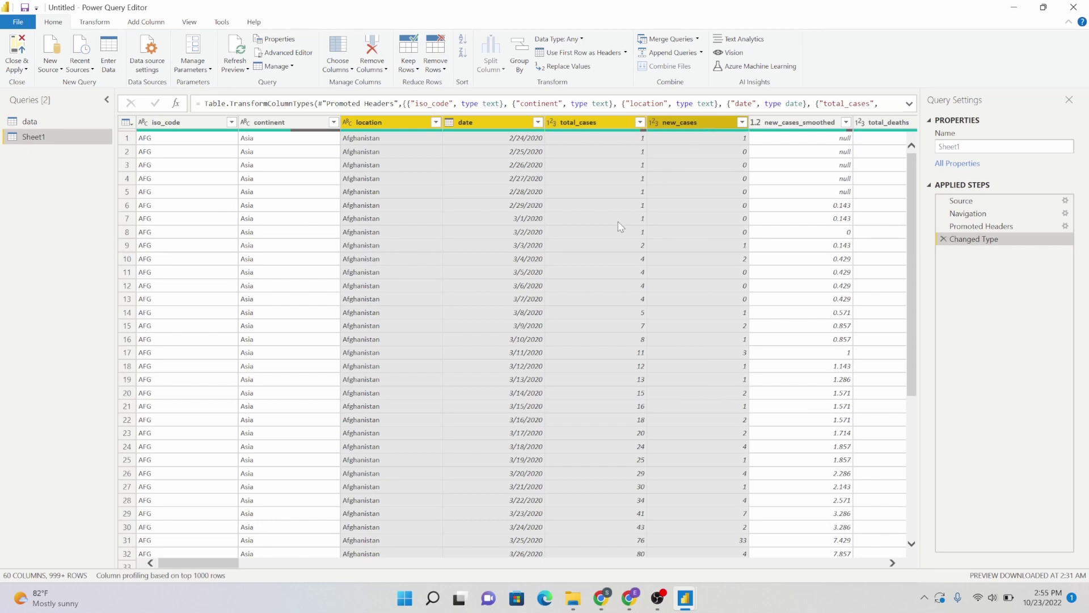
{"action": "right_click", "coordinate": [692, 127]}
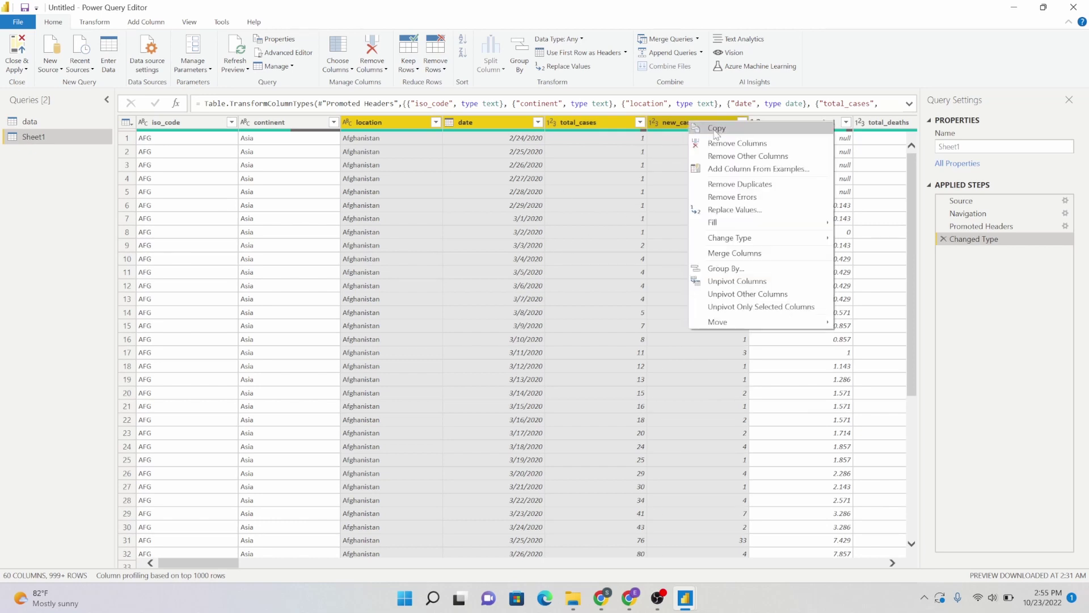
{"action": "left_click", "coordinate": [736, 158]}
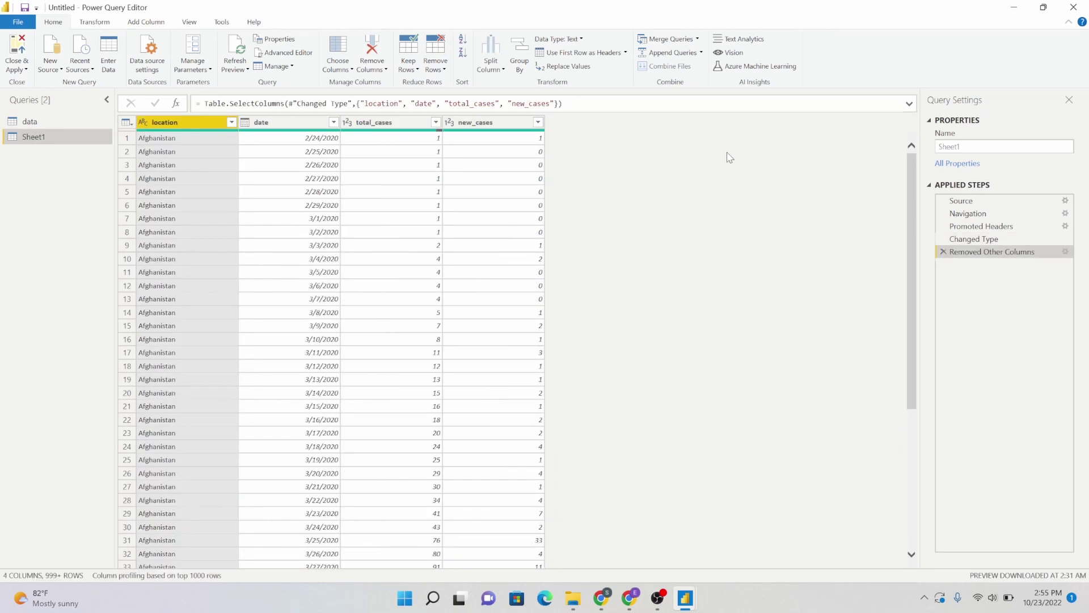
Step: Check the Sheet1 columns' filter values and filter the null rows out of total_cases
{"action": "left_click", "coordinate": [232, 122]}
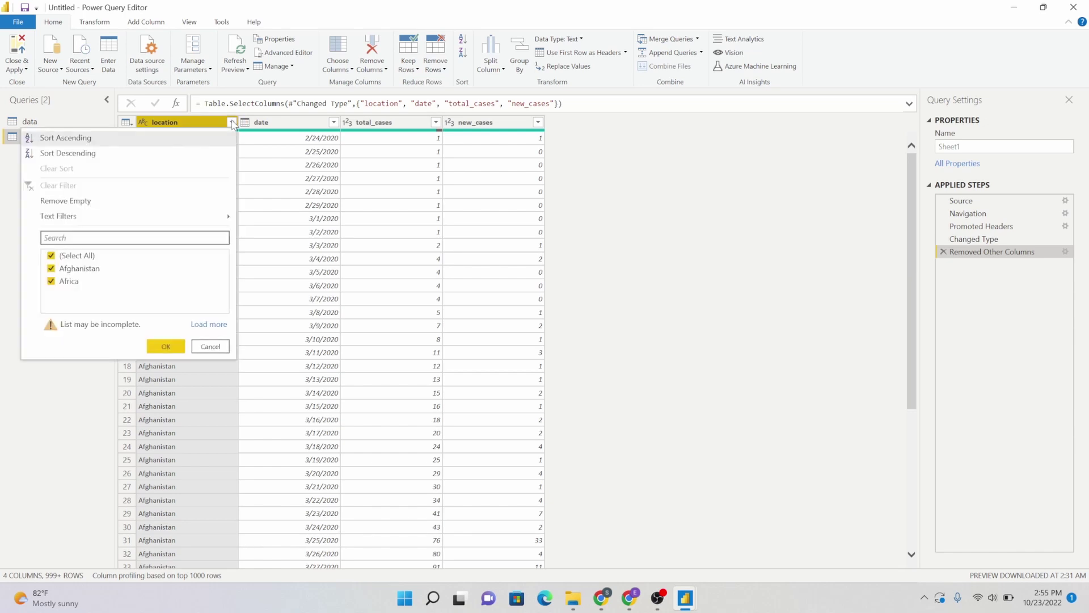
{"action": "left_click", "coordinate": [219, 348]}
{"action": "left_click", "coordinate": [333, 122]}
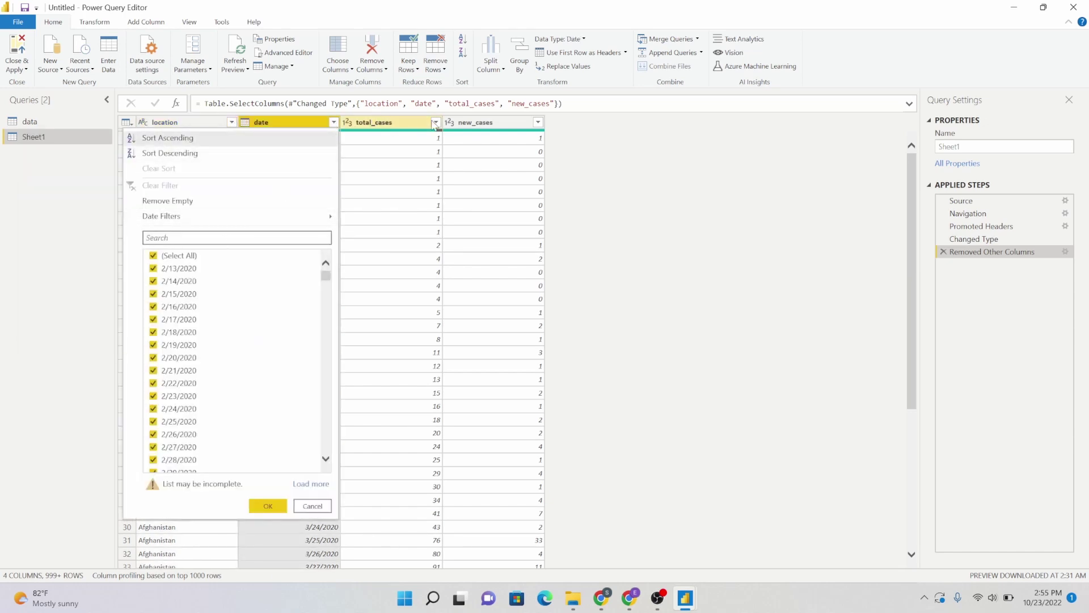
{"action": "left_click", "coordinate": [436, 122]}
{"action": "left_click", "coordinate": [256, 268]}
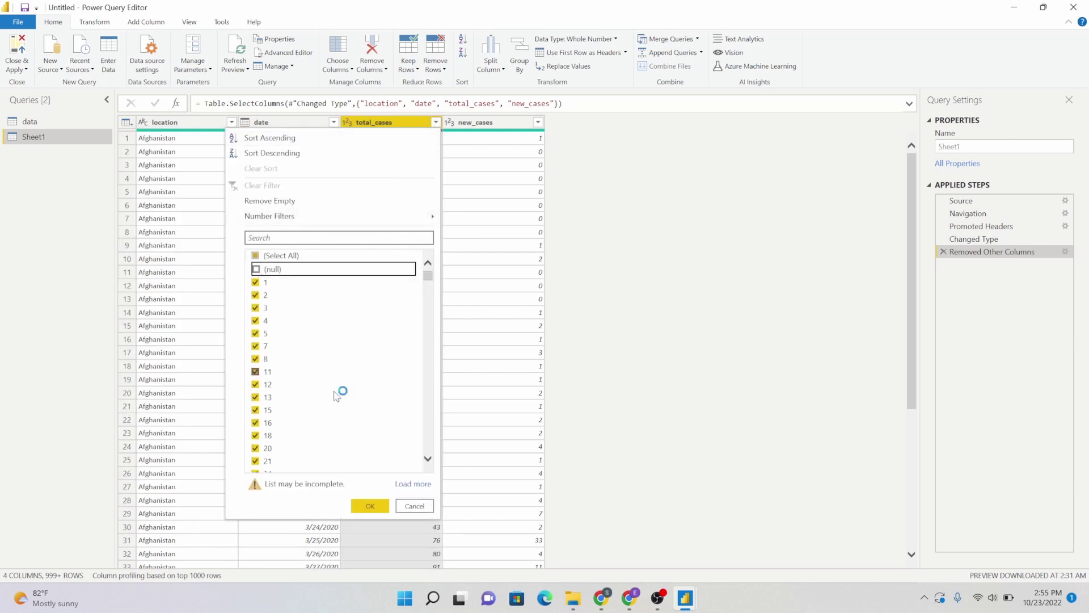
{"action": "left_click", "coordinate": [370, 506]}
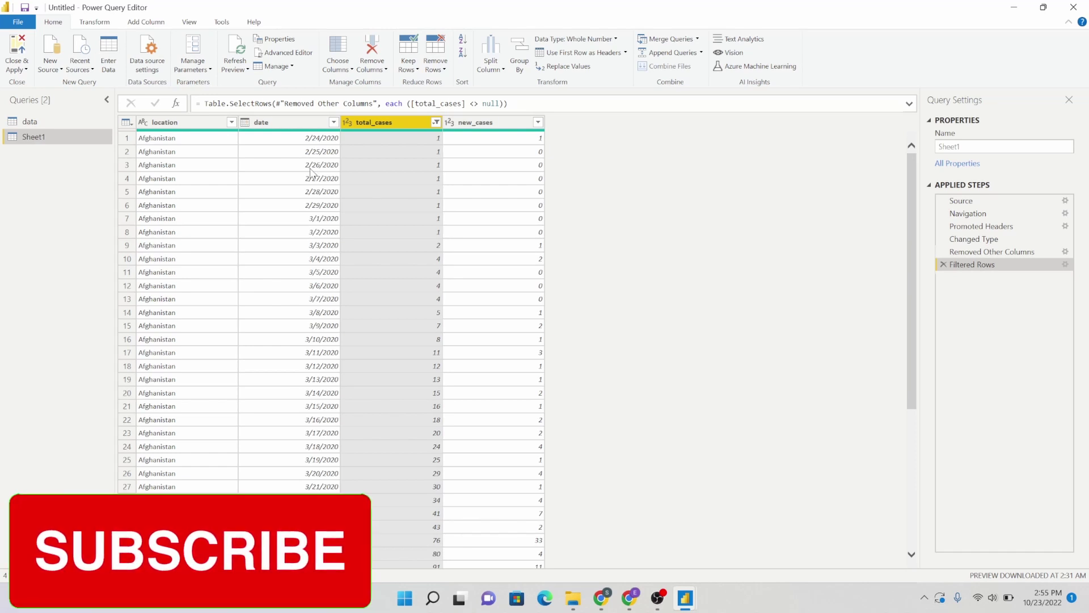
{"action": "left_click", "coordinate": [537, 122]}
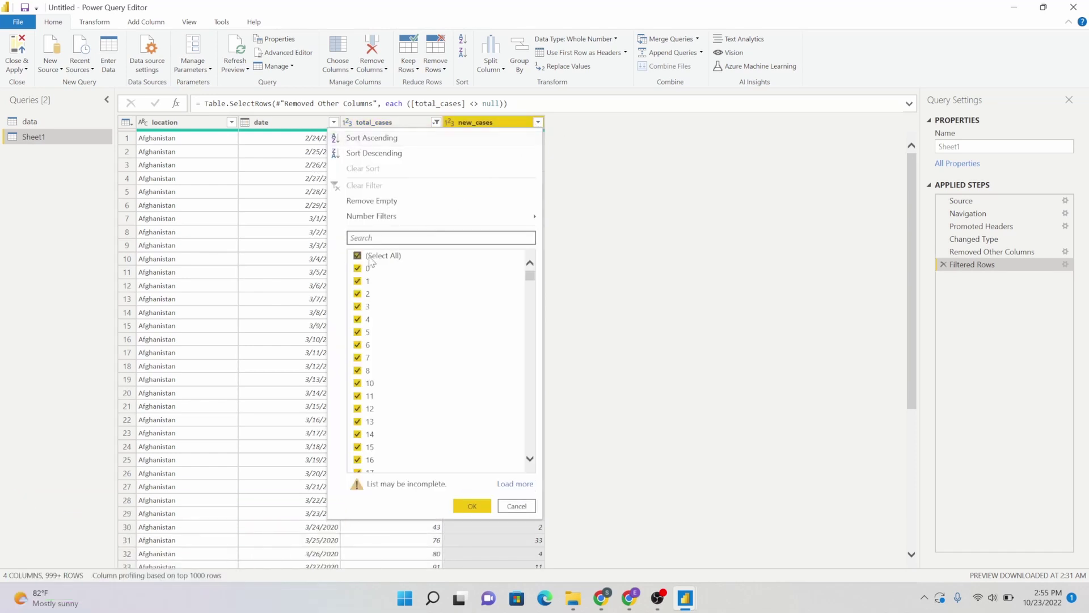
{"action": "left_click", "coordinate": [512, 504]}
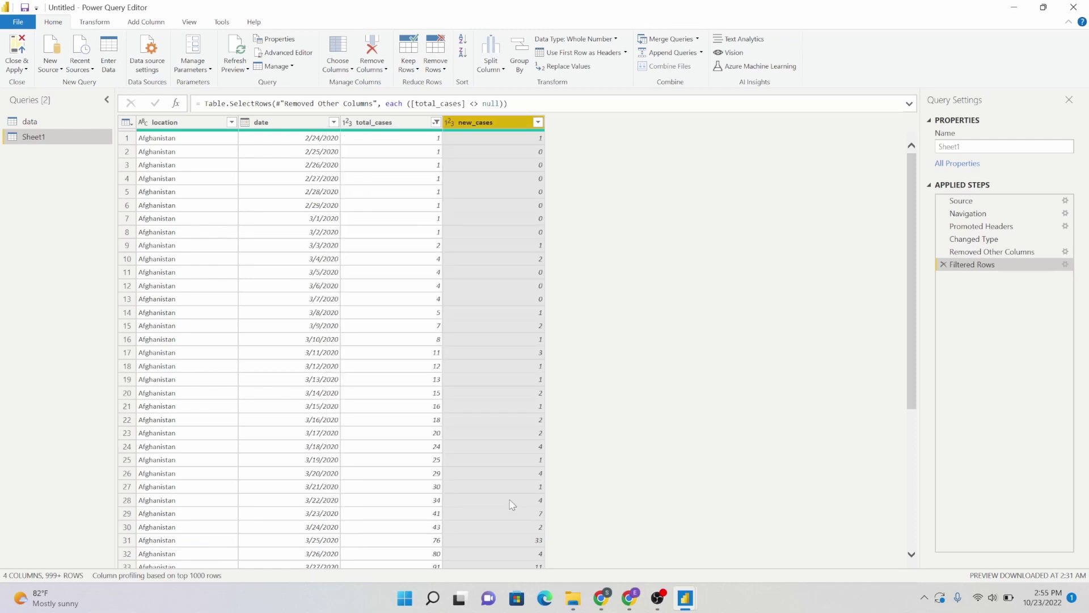
Step: Apply the query changes to the report and rename the Sheet1 table as Data2
{"action": "left_click", "coordinate": [17, 67]}
{"action": "left_click", "coordinate": [34, 83]}
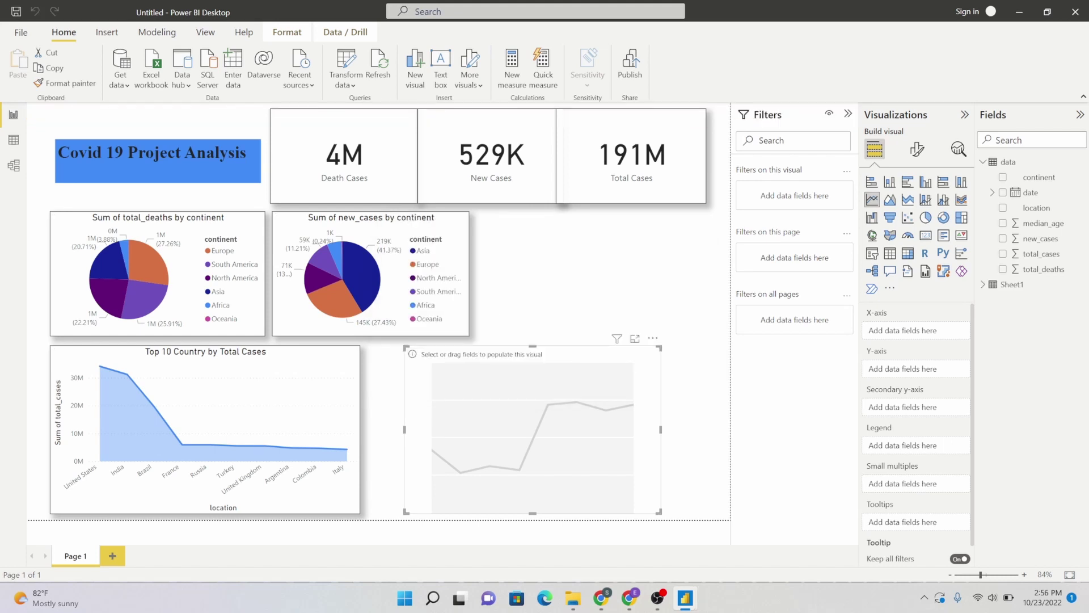
{"action": "double_click", "coordinate": [1013, 285]}
{"action": "type", "text": "Data2"}
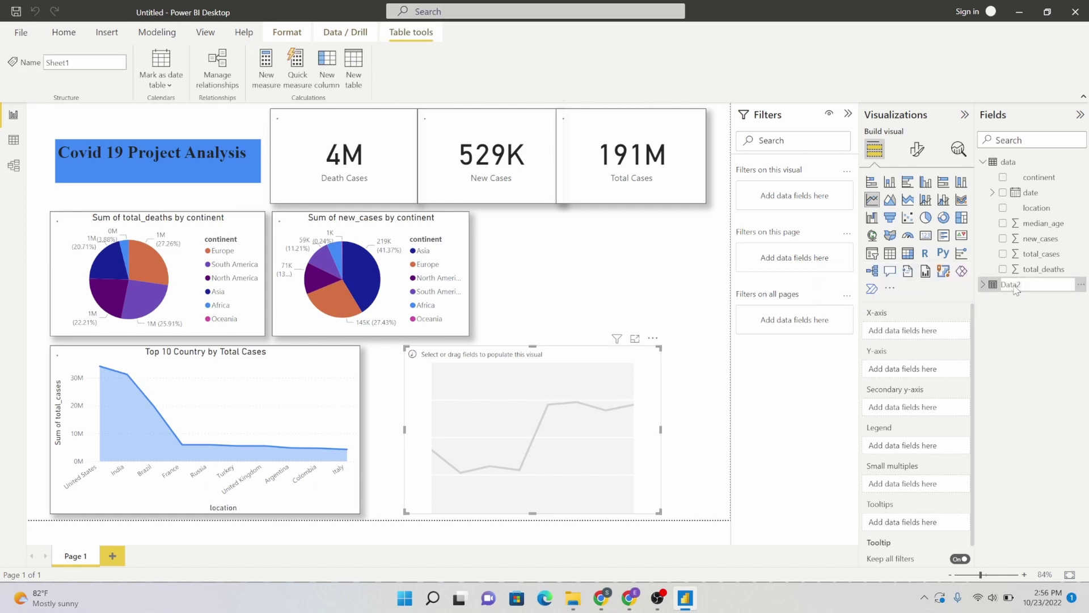
{"action": "key", "text": "Return"}
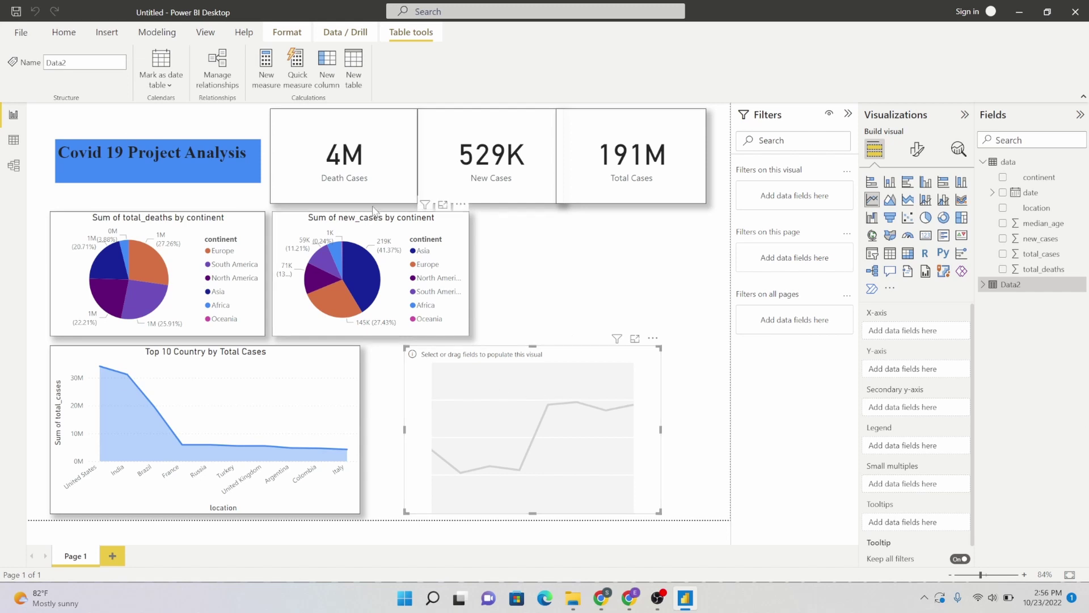
Step: Assign Data2's date to the line chart's X-axis, total_cases to its Y-axis and location to its legend
{"action": "left_click", "coordinate": [985, 285]}
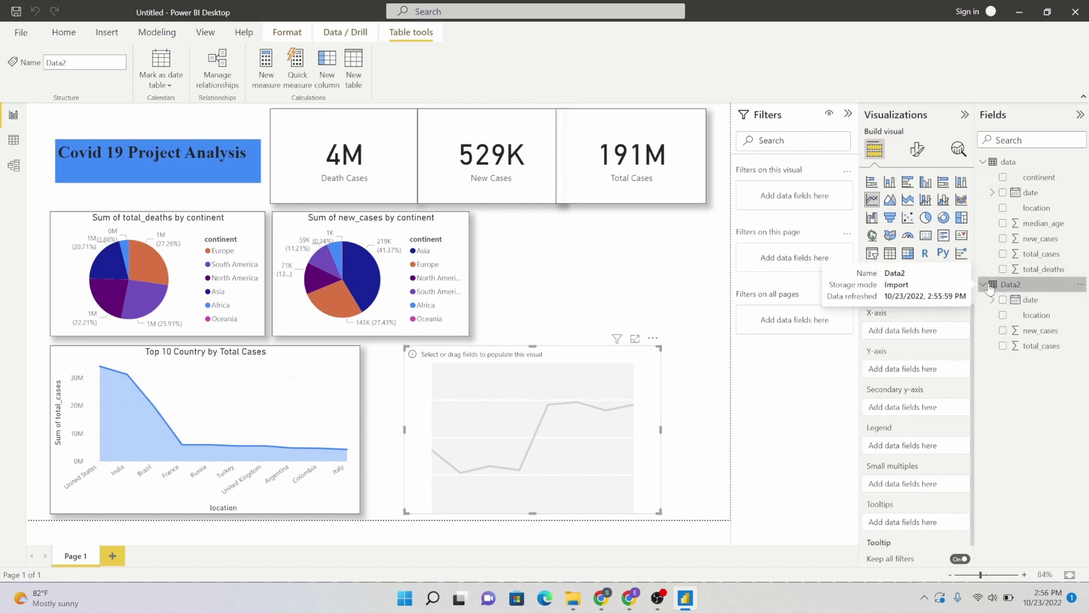
{"action": "left_click_drag", "start_coordinate": [1026, 301], "coordinate": [911, 334]}
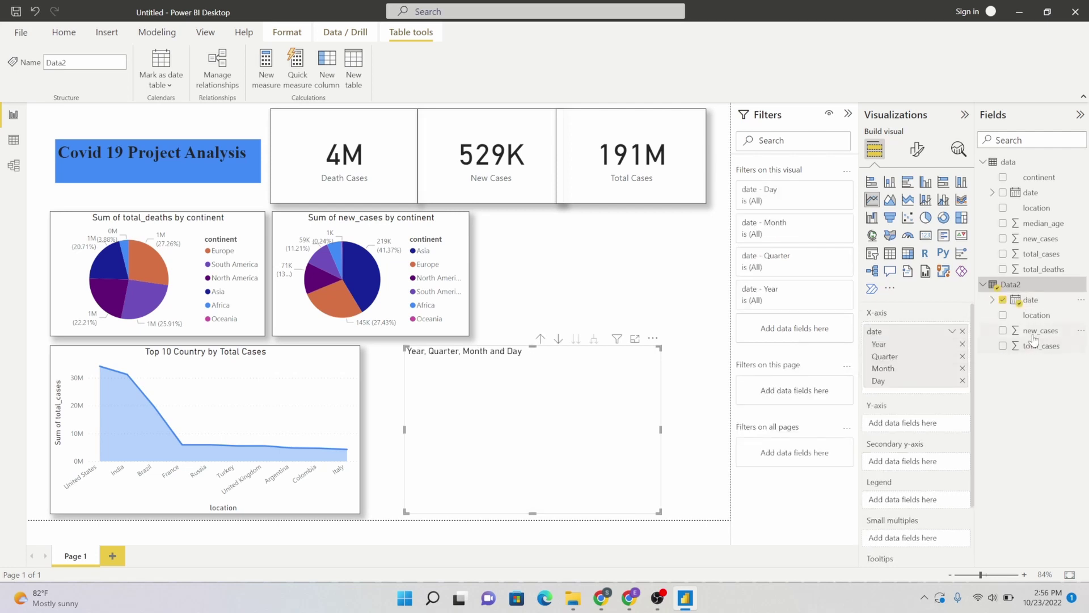
{"action": "left_click_drag", "start_coordinate": [1031, 350], "coordinate": [910, 425]}
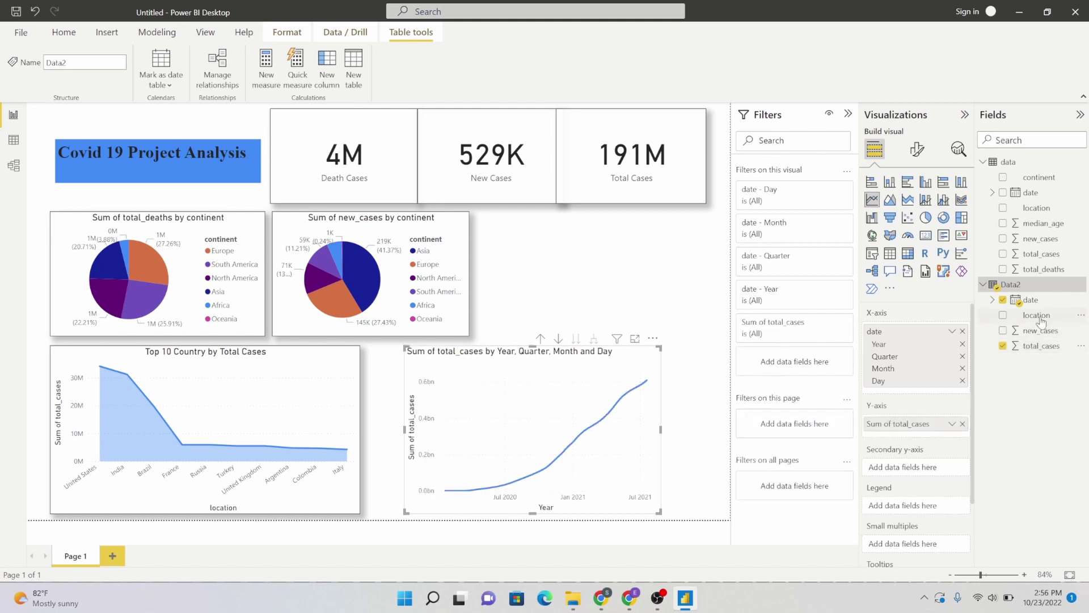
{"action": "left_click_drag", "start_coordinate": [1037, 315], "coordinate": [926, 463]}
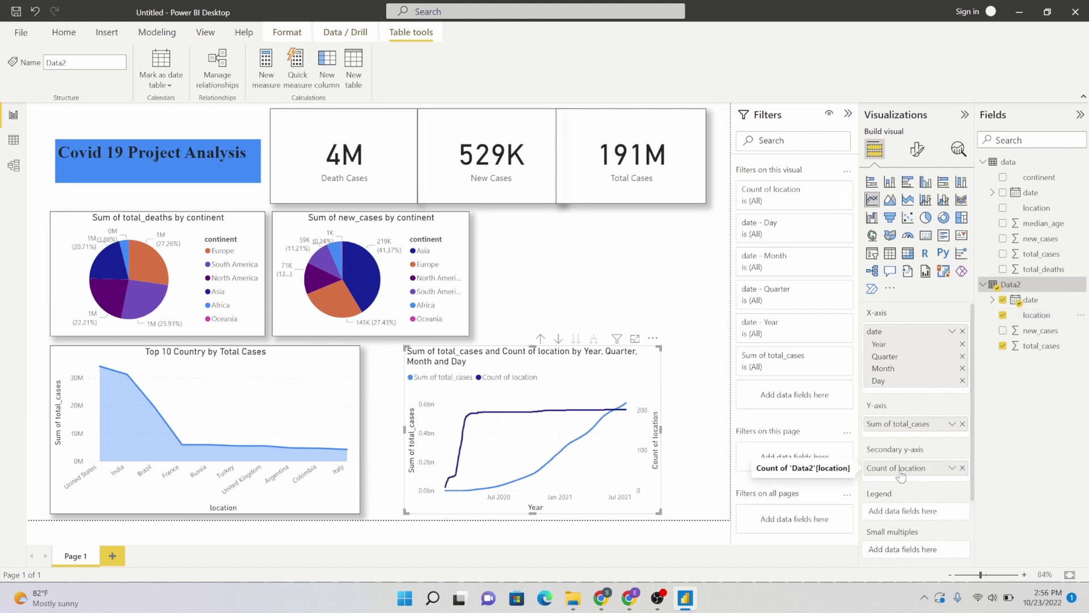
{"action": "left_click", "coordinate": [963, 469]}
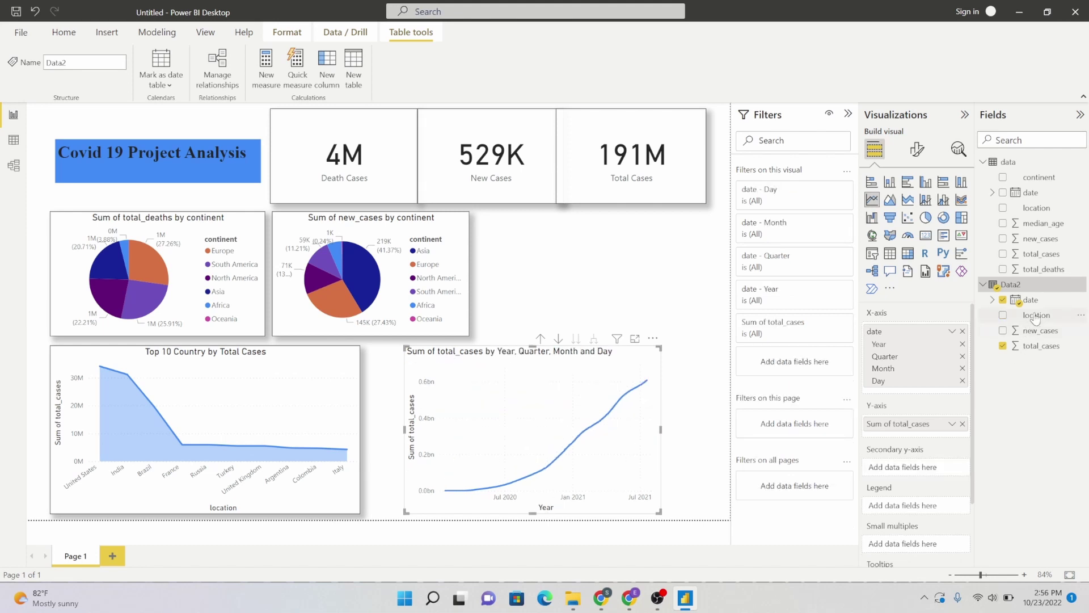
{"action": "left_click_drag", "start_coordinate": [1035, 315], "coordinate": [915, 505]}
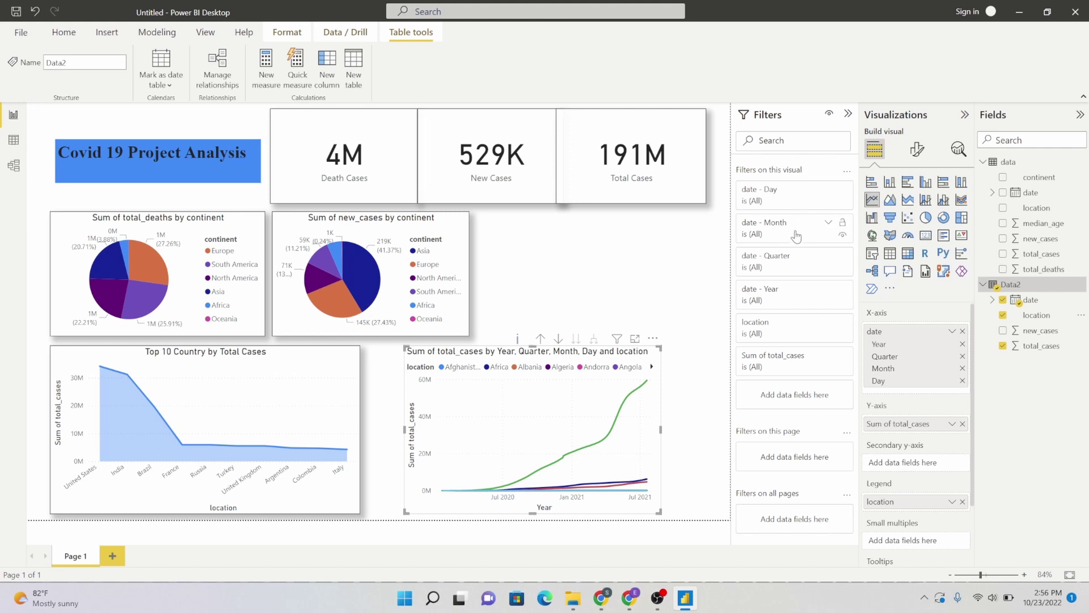
Step: Examine the line chart's Day and Sum of total_cases filter options and the date hierarchy in Data2
{"action": "left_click", "coordinate": [781, 195]}
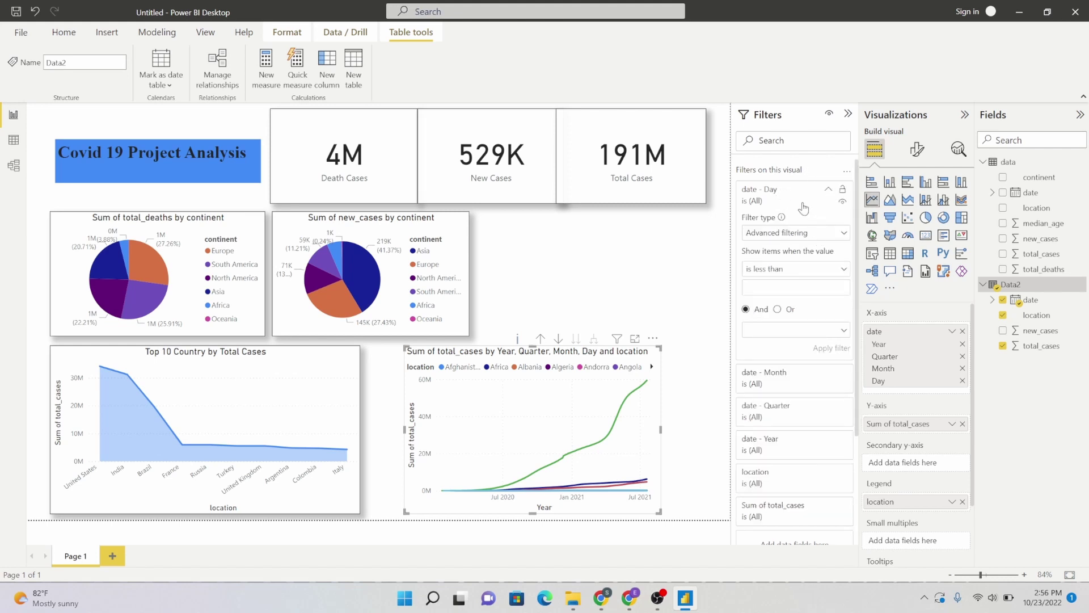
{"action": "left_click", "coordinate": [788, 198]}
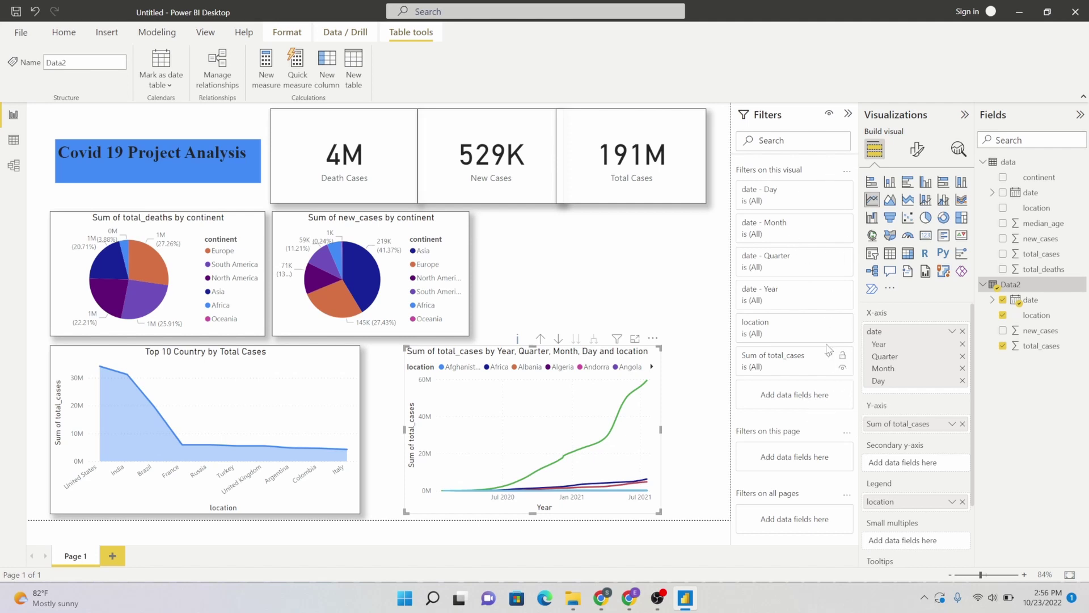
{"action": "left_click", "coordinate": [771, 365]}
{"action": "scroll", "coordinate": [773, 361], "scroll_direction": "down", "scroll_amount": 3}
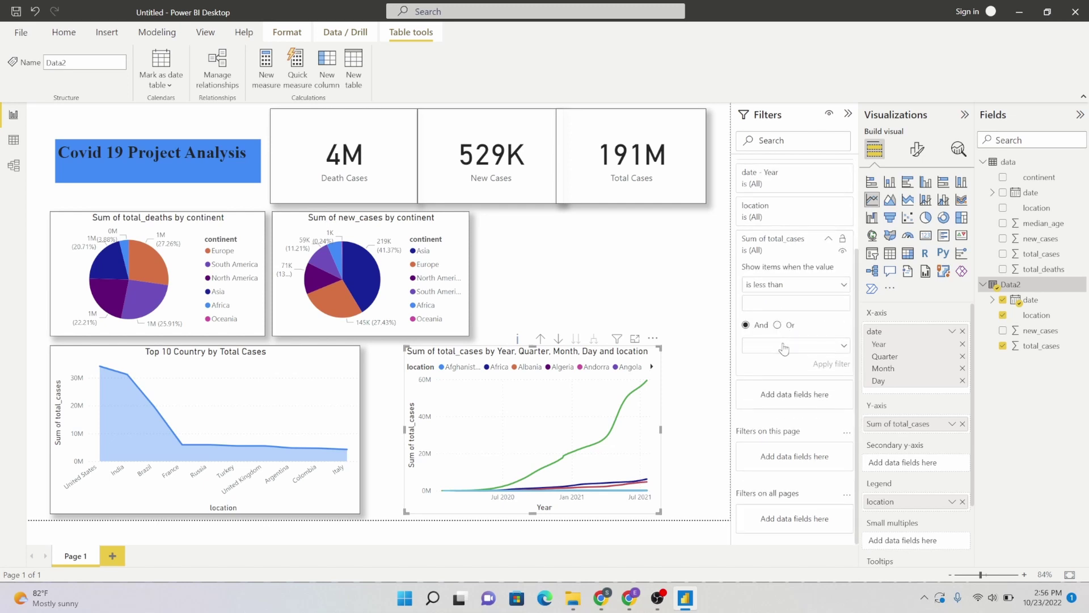
{"action": "scroll", "coordinate": [786, 346], "scroll_direction": "up", "scroll_amount": 3}
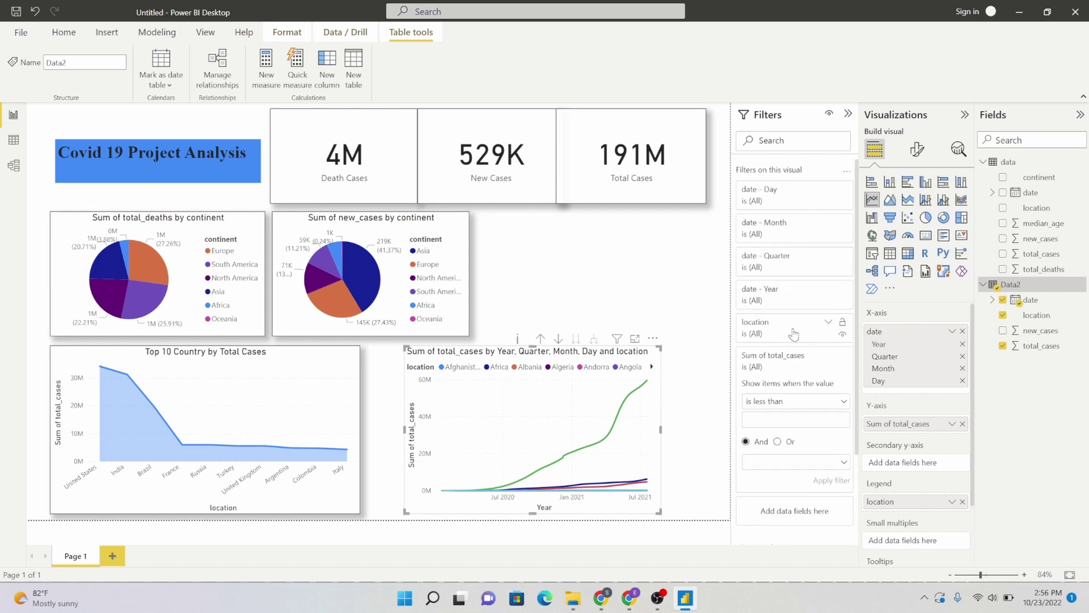
{"action": "left_click", "coordinate": [848, 173]}
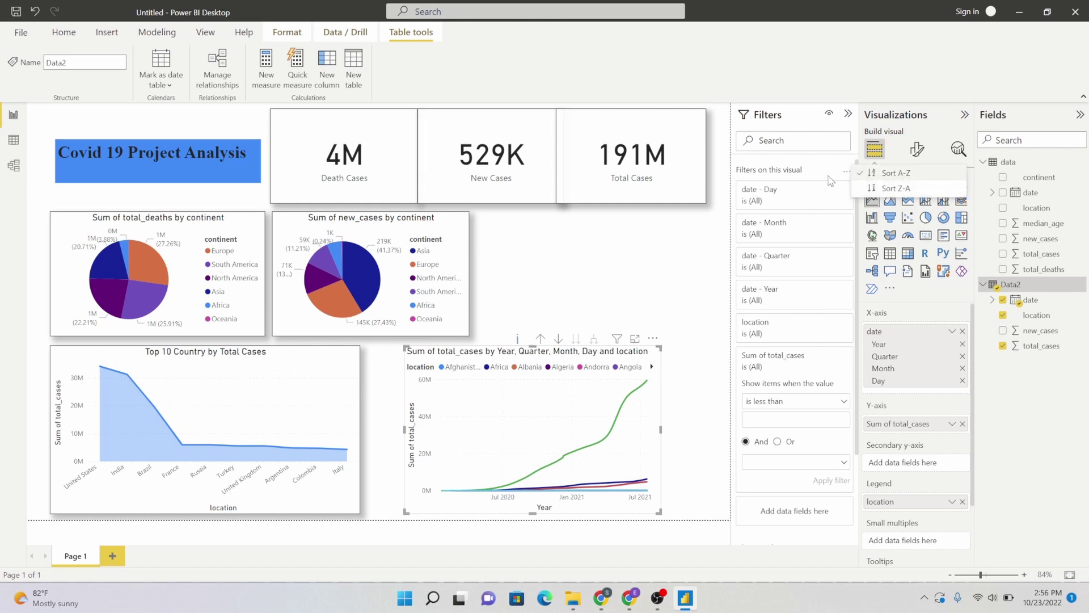
{"action": "left_click", "coordinate": [793, 205]}
{"action": "left_click", "coordinate": [792, 203]}
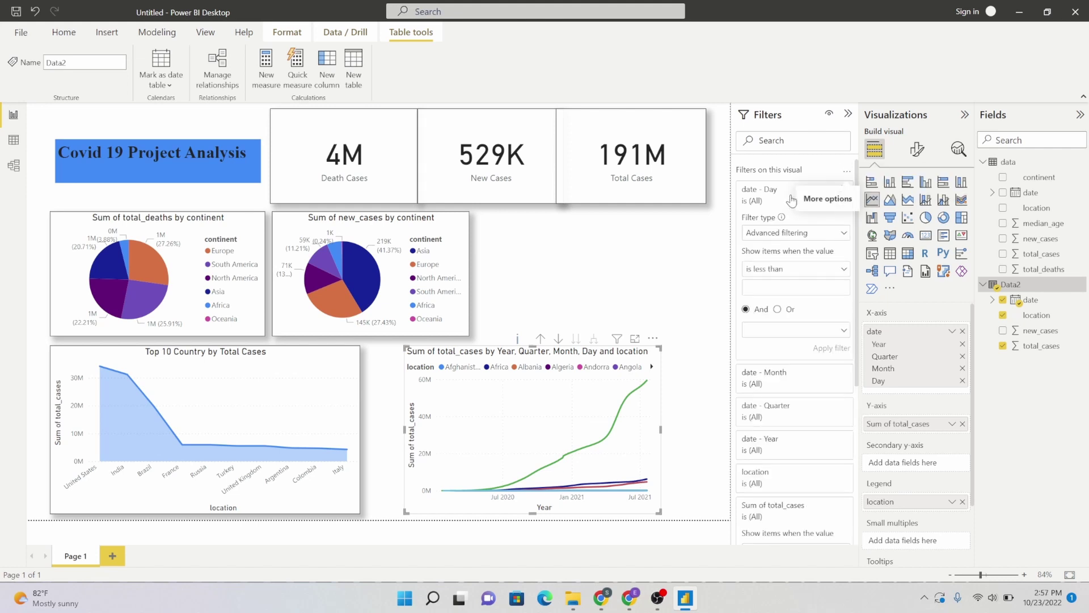
{"action": "left_click", "coordinate": [791, 202]}
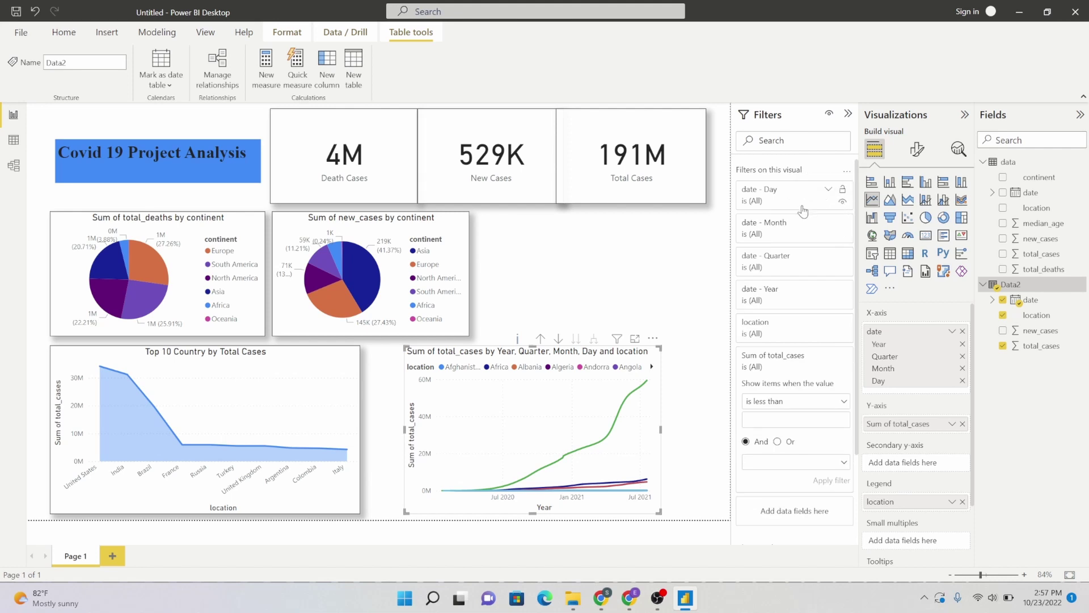
{"action": "scroll", "coordinate": [810, 297], "scroll_direction": "down", "scroll_amount": 2}
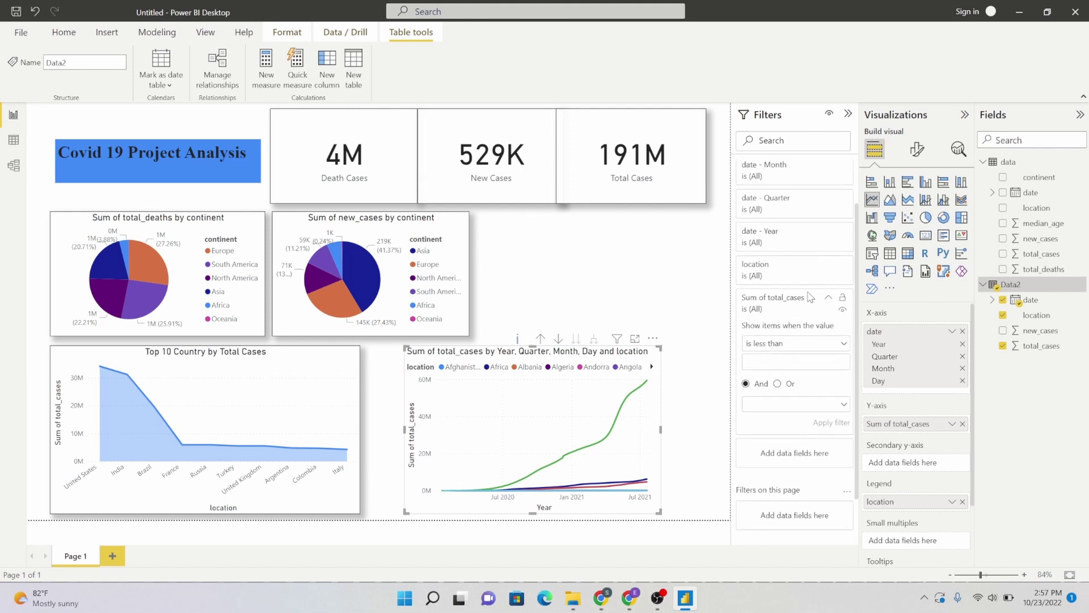
{"action": "left_click", "coordinate": [813, 313]}
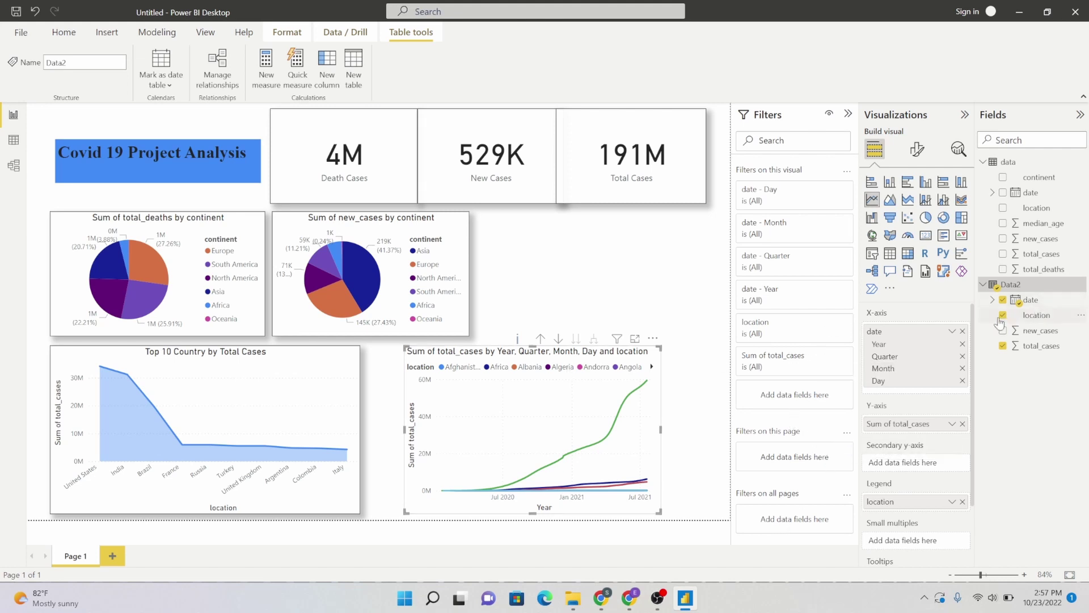
{"action": "left_click", "coordinate": [993, 300]}
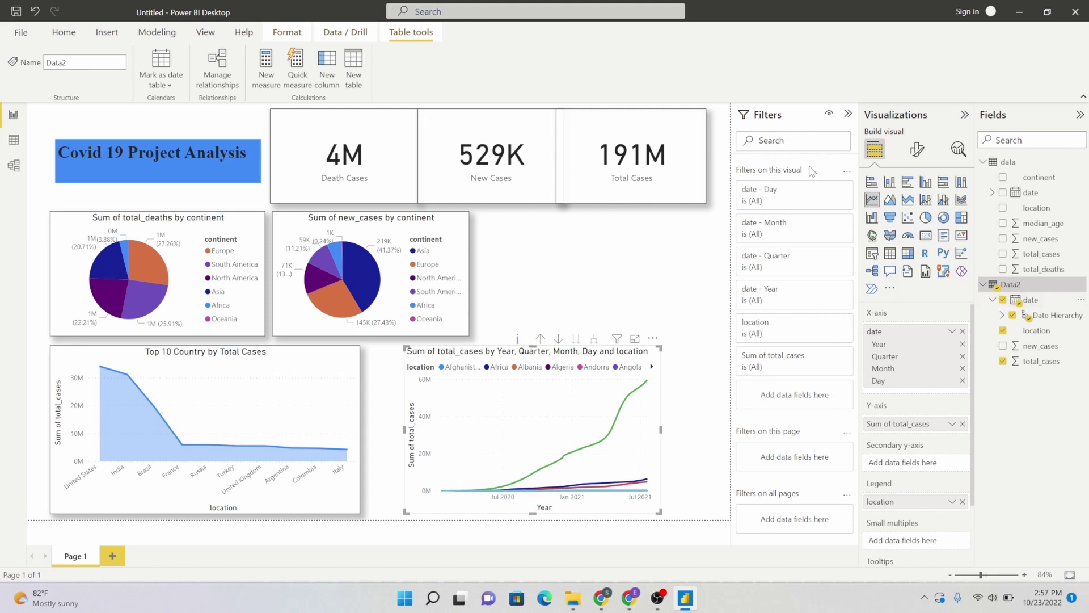
{"action": "left_click", "coordinate": [918, 150]}
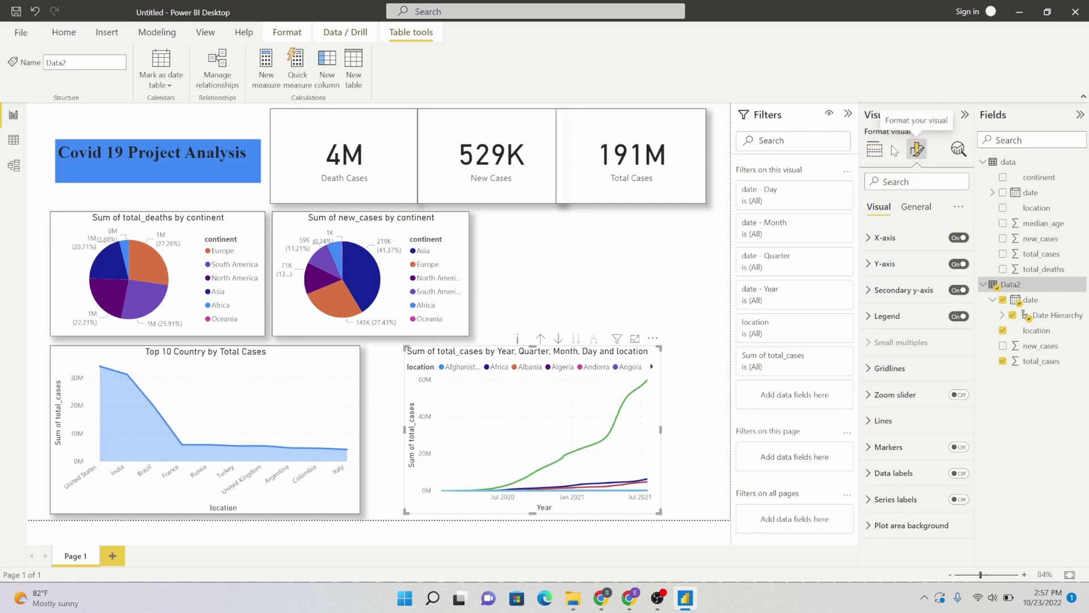
{"action": "left_click", "coordinate": [875, 148]}
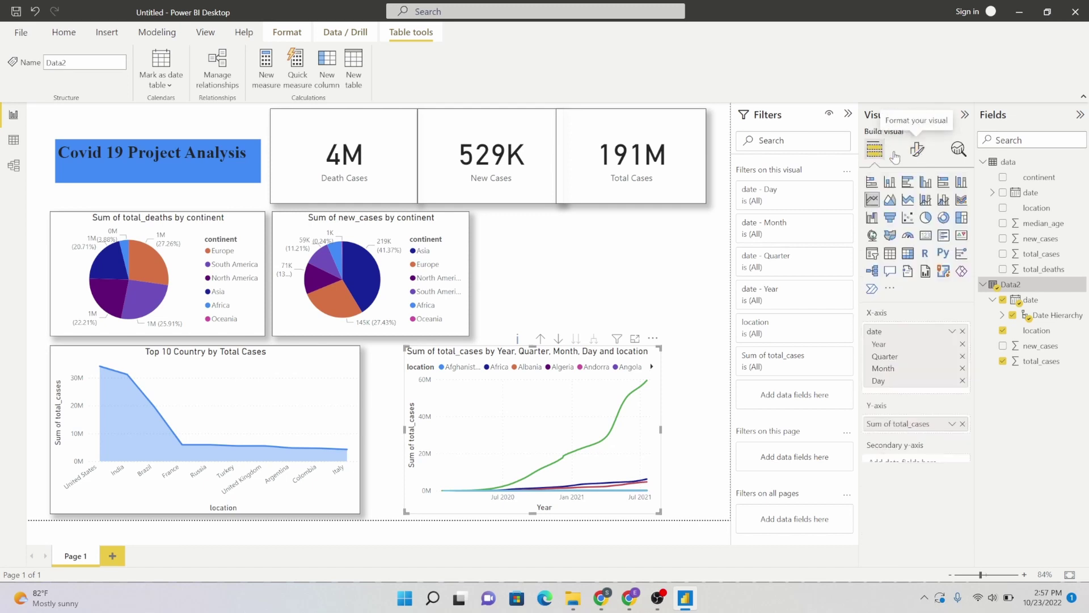
Step: Remove Quarter, Month and Day from the date hierarchy on the line chart's X-axis, keeping only Year
{"action": "left_click", "coordinate": [963, 356]}
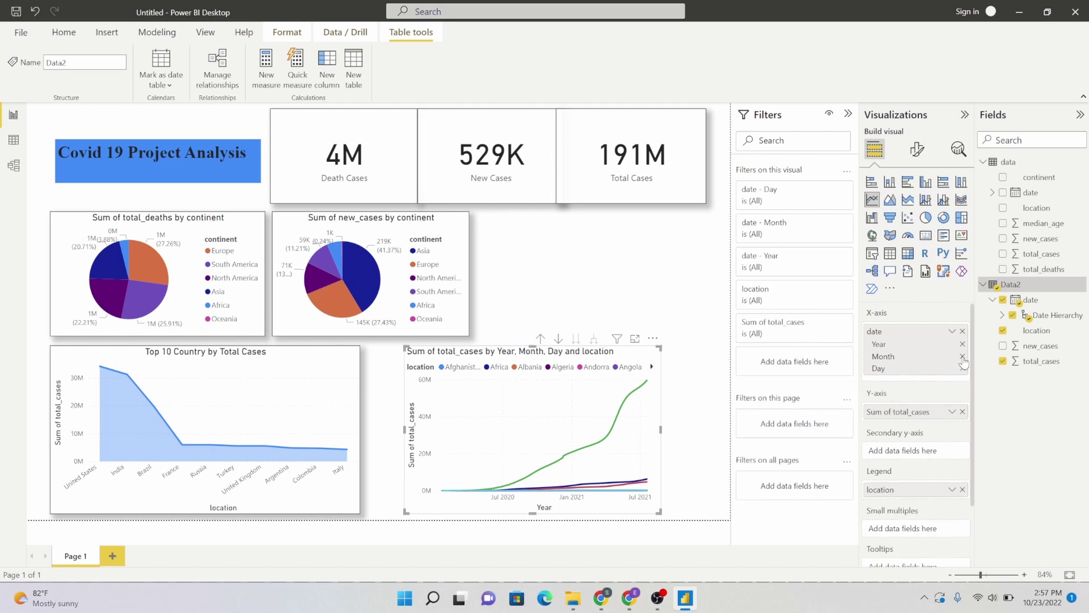
{"action": "left_click", "coordinate": [963, 357]}
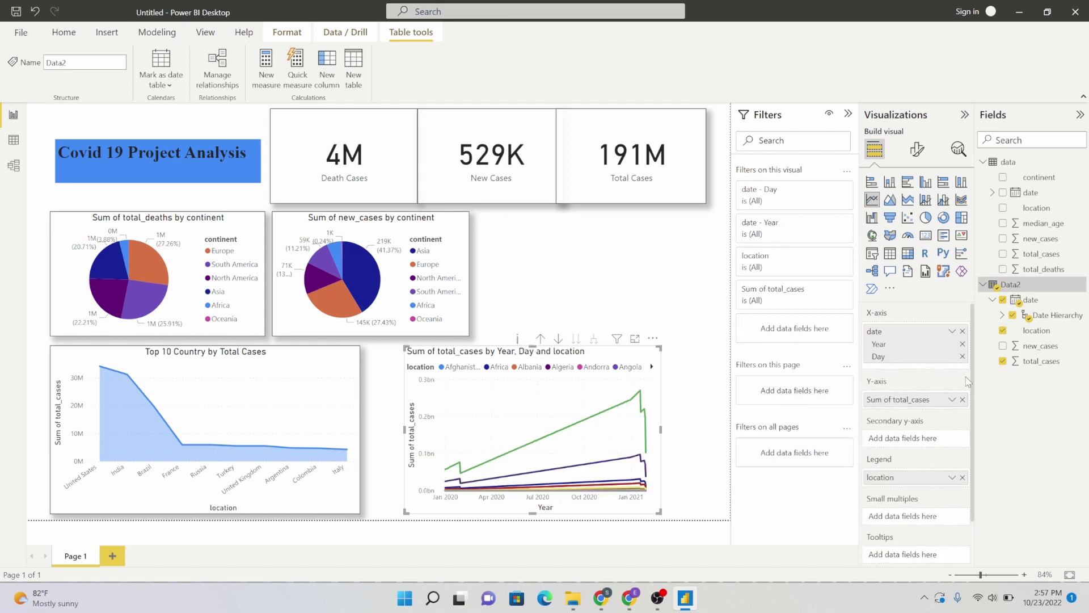
{"action": "left_click", "coordinate": [963, 356]}
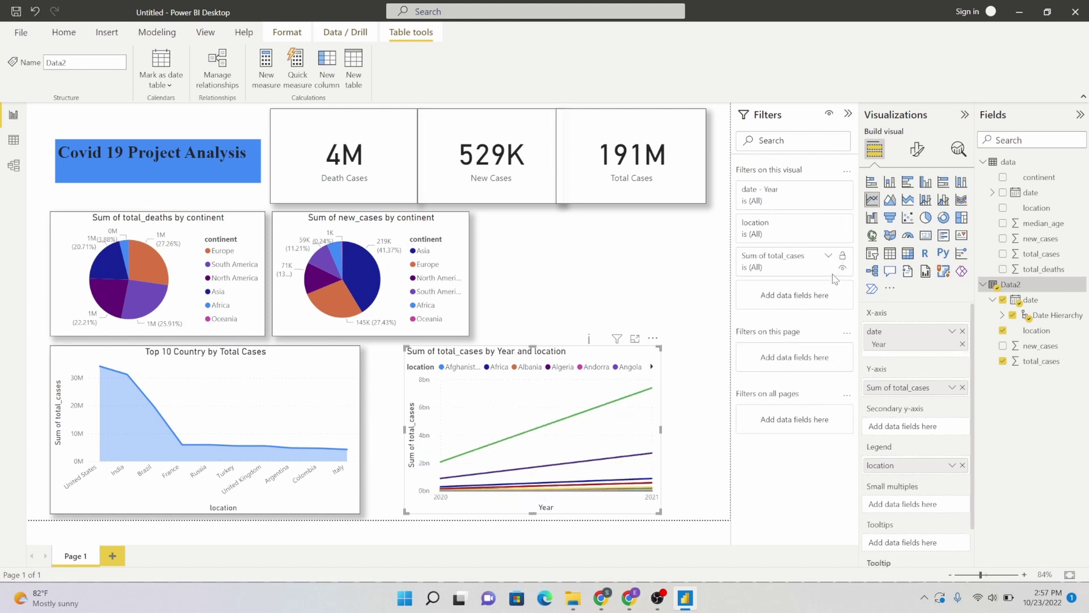
Step: Try limiting the line chart's locations to Afghanistan, Africa, Albania, Algeria, Andorra and Angola, and reselect all locations
{"action": "left_click", "coordinate": [818, 237]}
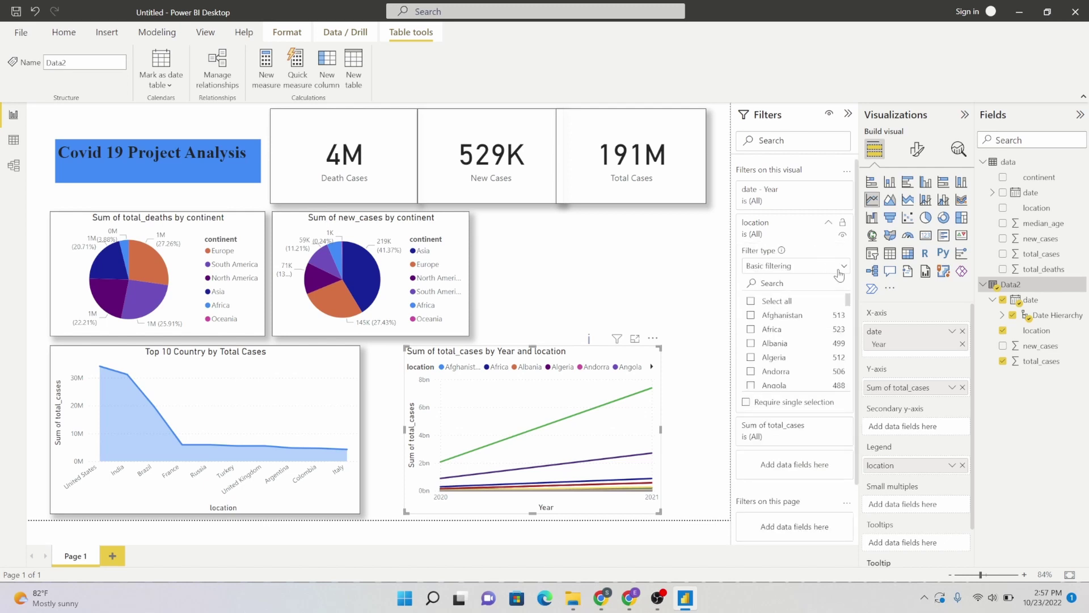
{"action": "left_click", "coordinate": [750, 315]}
{"action": "left_click", "coordinate": [750, 329]}
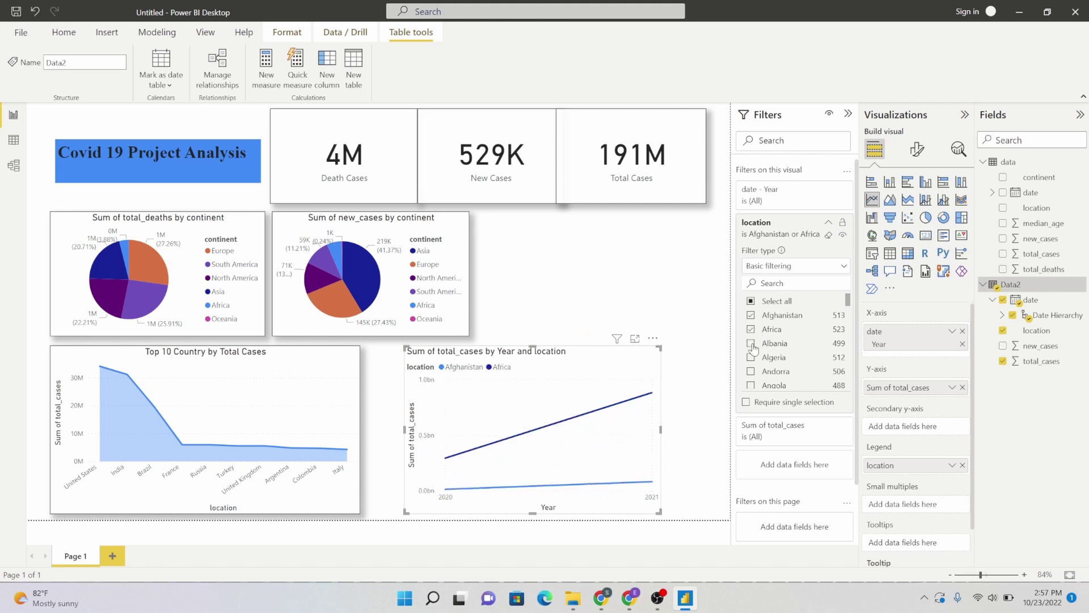
{"action": "left_click", "coordinate": [751, 343]}
{"action": "left_click", "coordinate": [751, 357]}
{"action": "left_click", "coordinate": [751, 372]}
{"action": "left_click", "coordinate": [751, 385]}
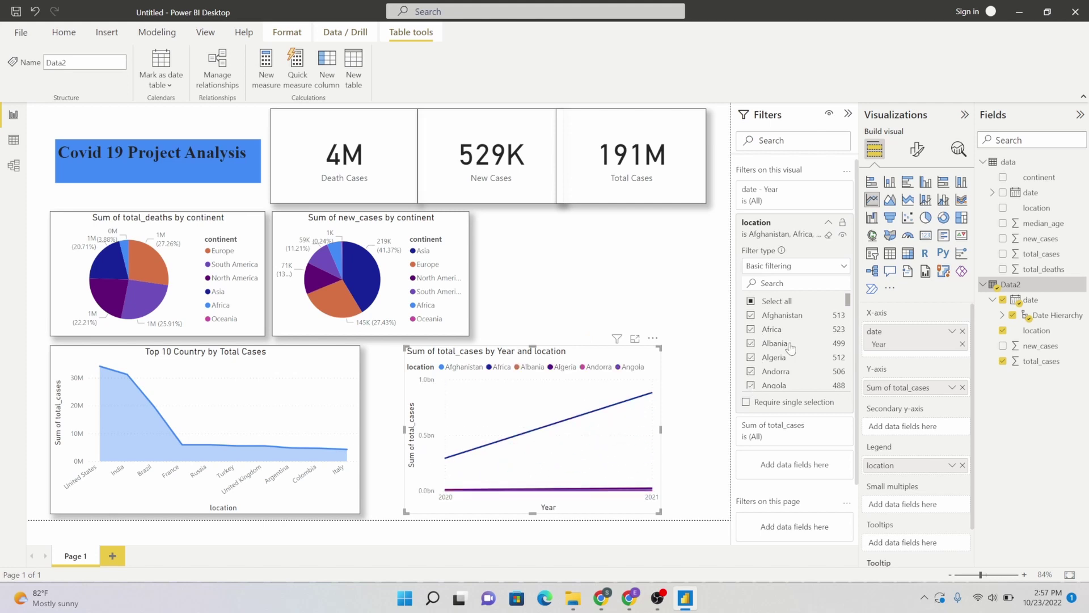
{"action": "scroll", "coordinate": [793, 346], "scroll_direction": "down", "scroll_amount": 3}
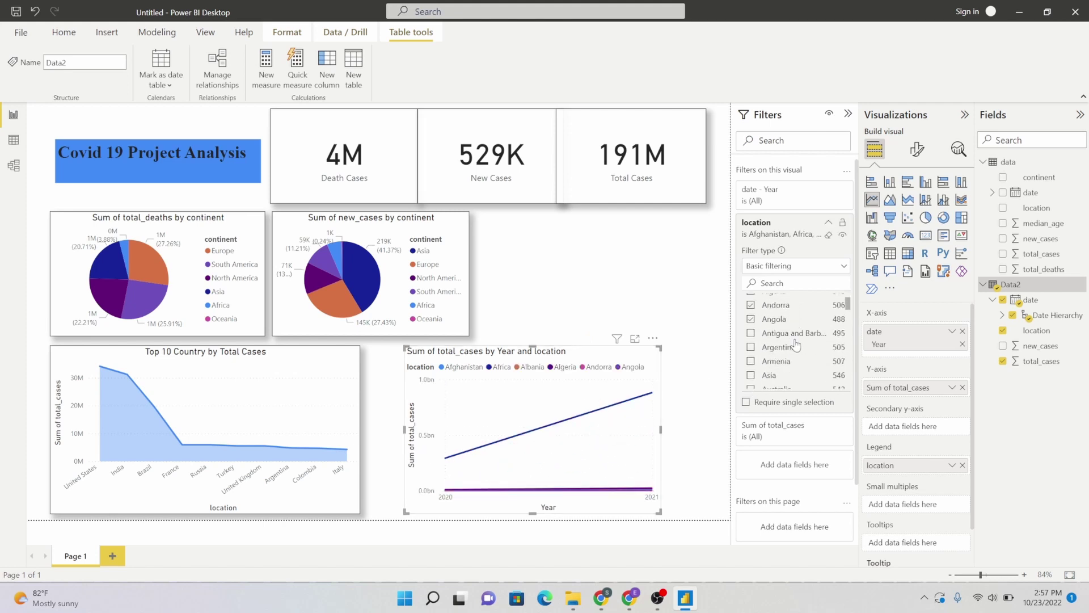
{"action": "scroll", "coordinate": [794, 344], "scroll_direction": "up", "scroll_amount": 3}
{"action": "left_click", "coordinate": [750, 301]}
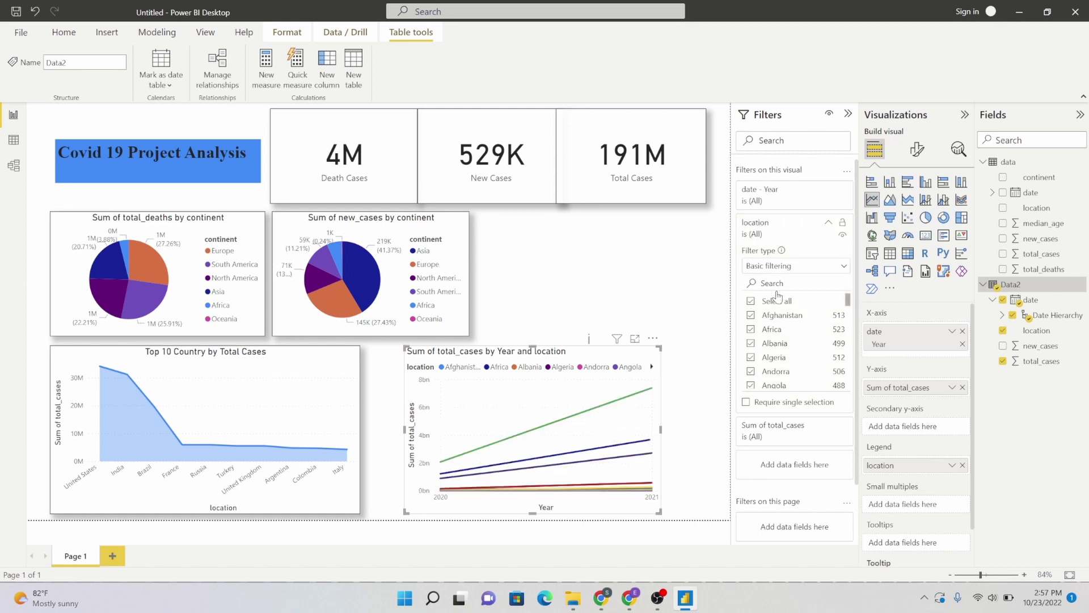
Step: Apply a Top N filter on the line chart's location, showing the top 10 by Sum of total_cases
{"action": "left_click", "coordinate": [843, 269]}
{"action": "left_click", "coordinate": [785, 314]}
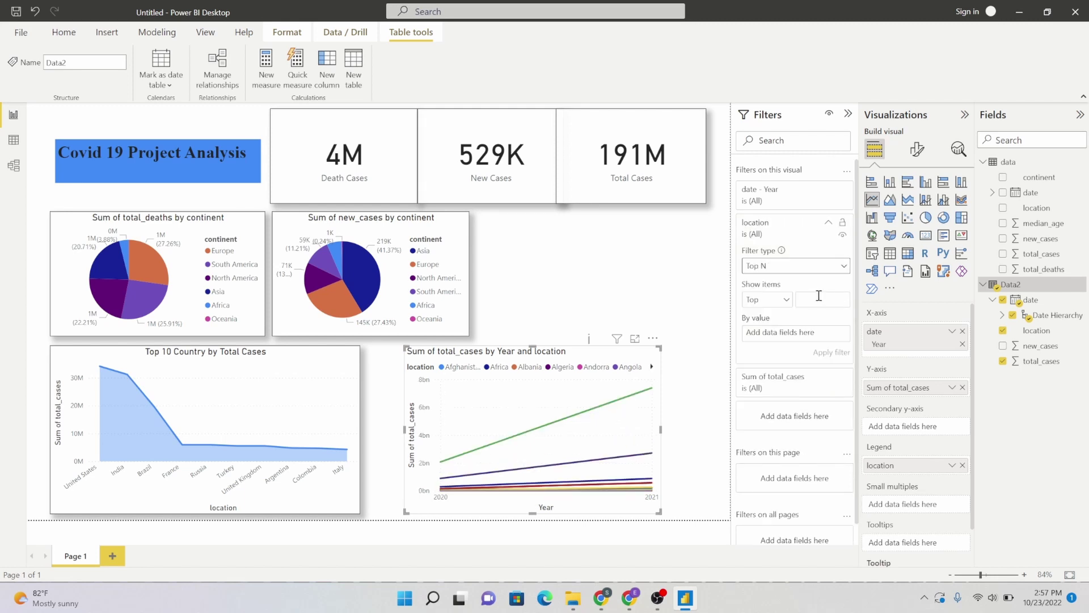
{"action": "type", "text": "10"}
{"action": "left_click_drag", "start_coordinate": [1038, 361], "coordinate": [794, 333]}
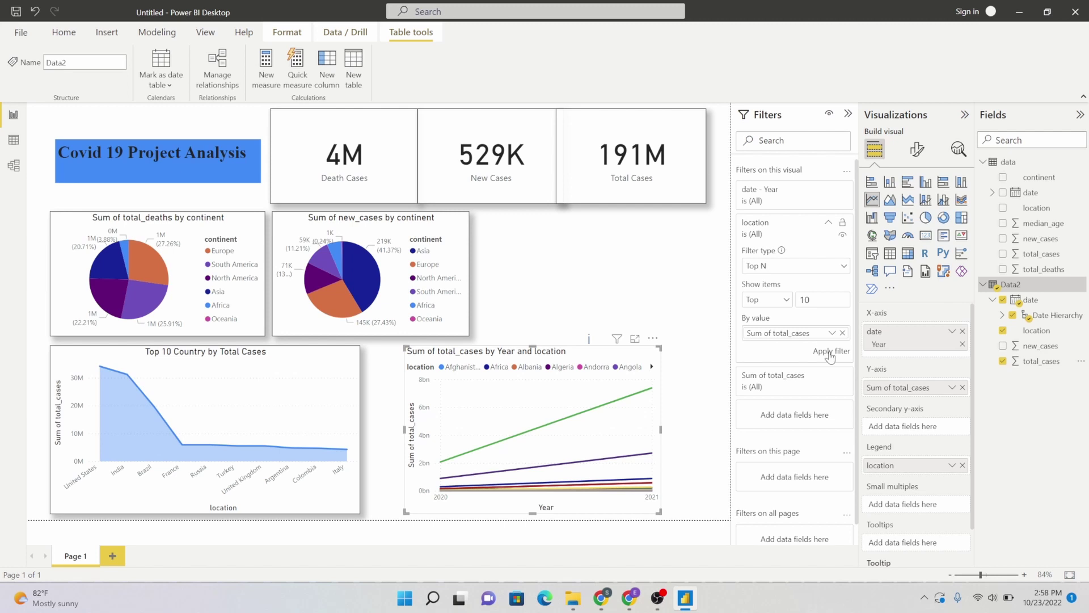
{"action": "left_click", "coordinate": [830, 351]}
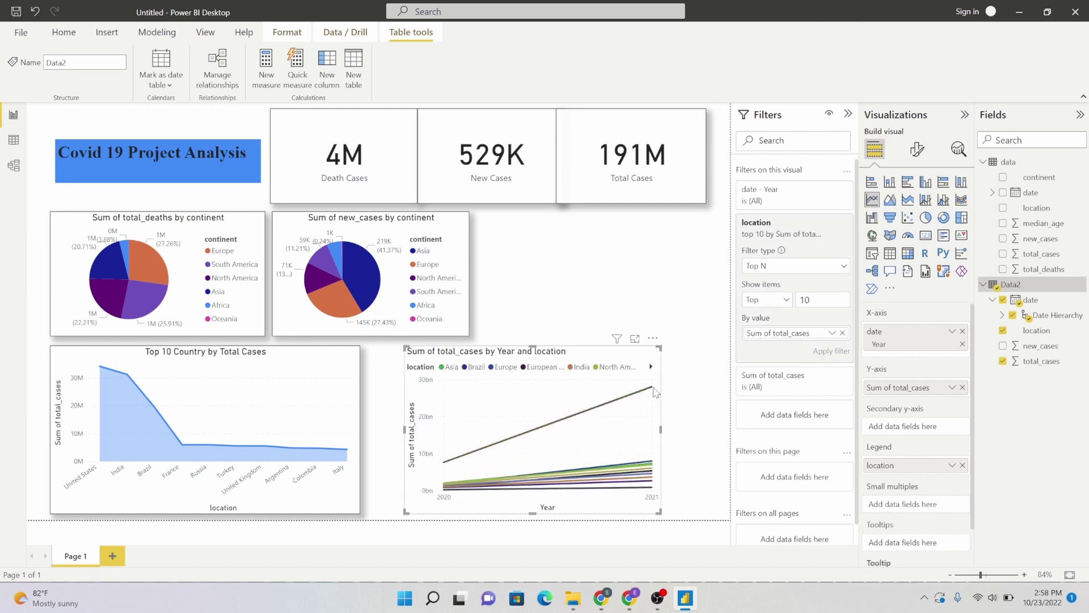
Step: Replace the line chart's X-axis field with Data2's full date hierarchy and widen the chart slightly
{"action": "left_click", "coordinate": [963, 331]}
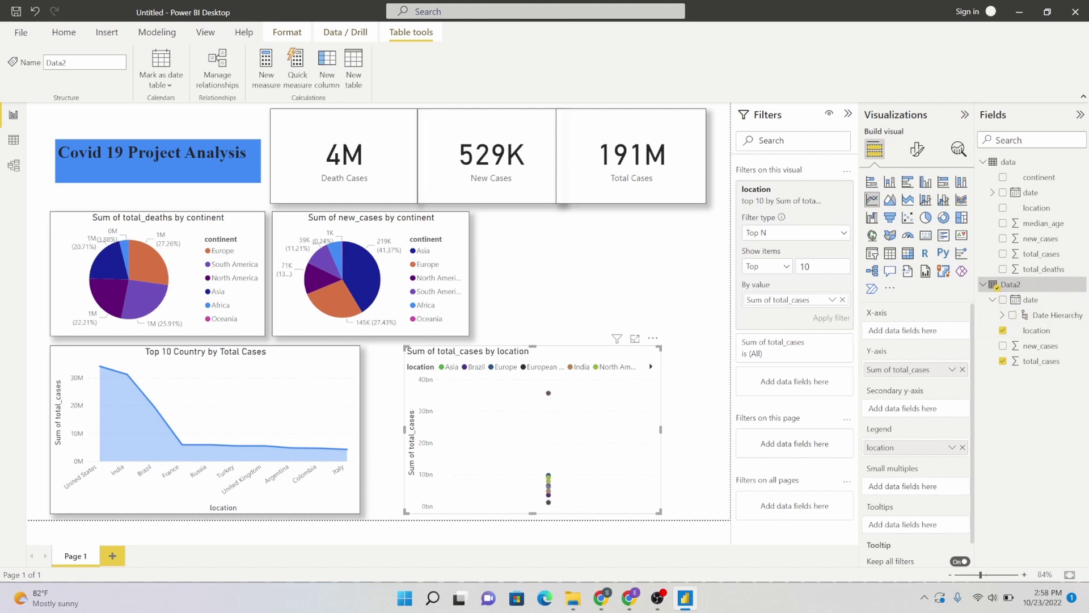
{"action": "left_click_drag", "start_coordinate": [1031, 300], "coordinate": [909, 334]}
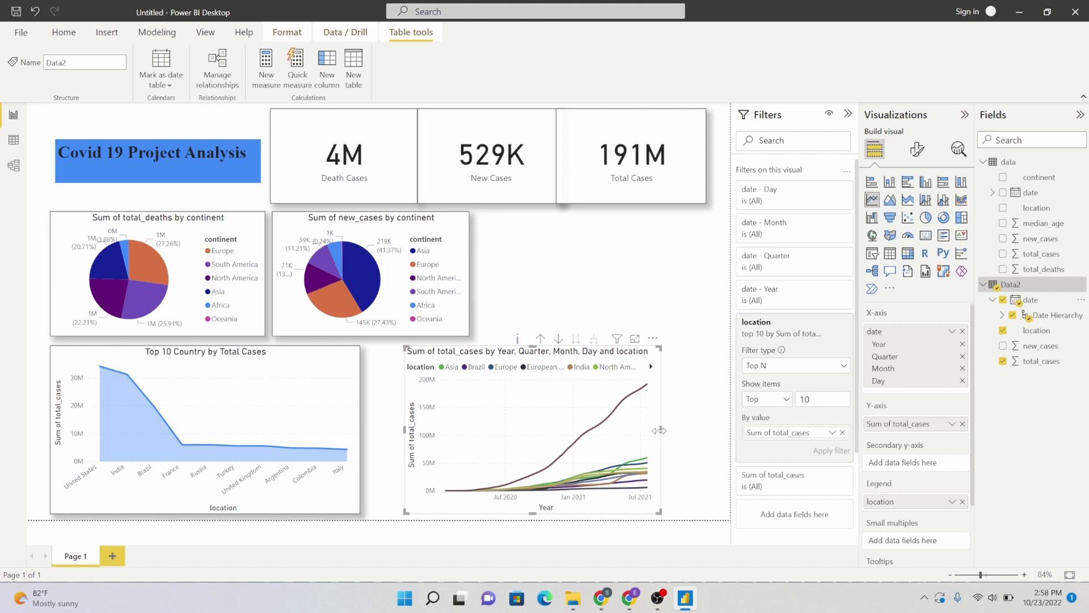
{"action": "left_click_drag", "start_coordinate": [660, 431], "coordinate": [696, 432]}
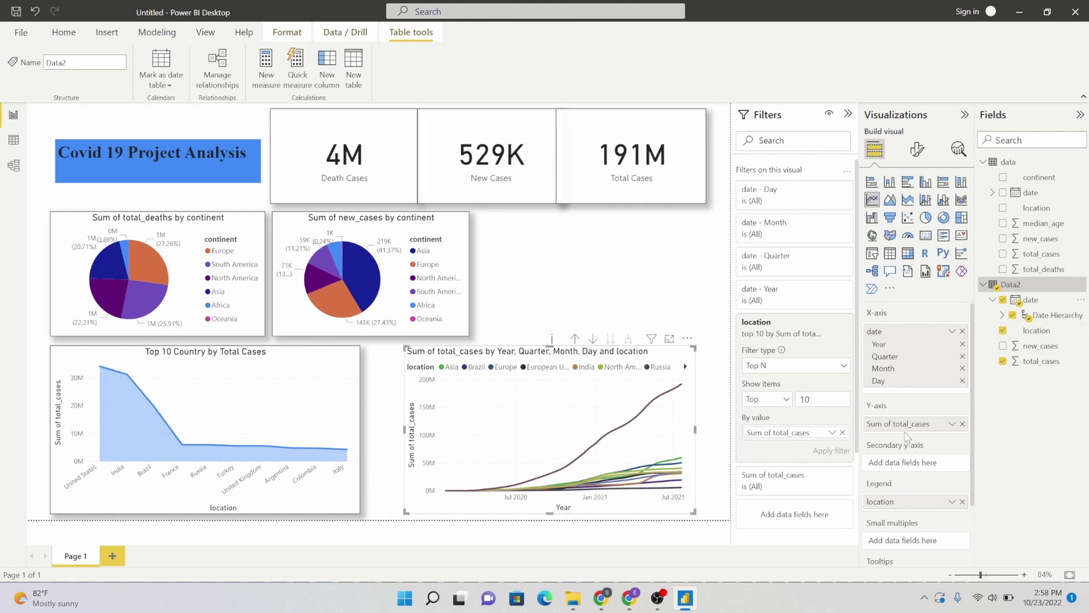
Step: Set the line chart's title text to "Sum of Total Cases by Line Chat"
{"action": "left_click", "coordinate": [917, 150]}
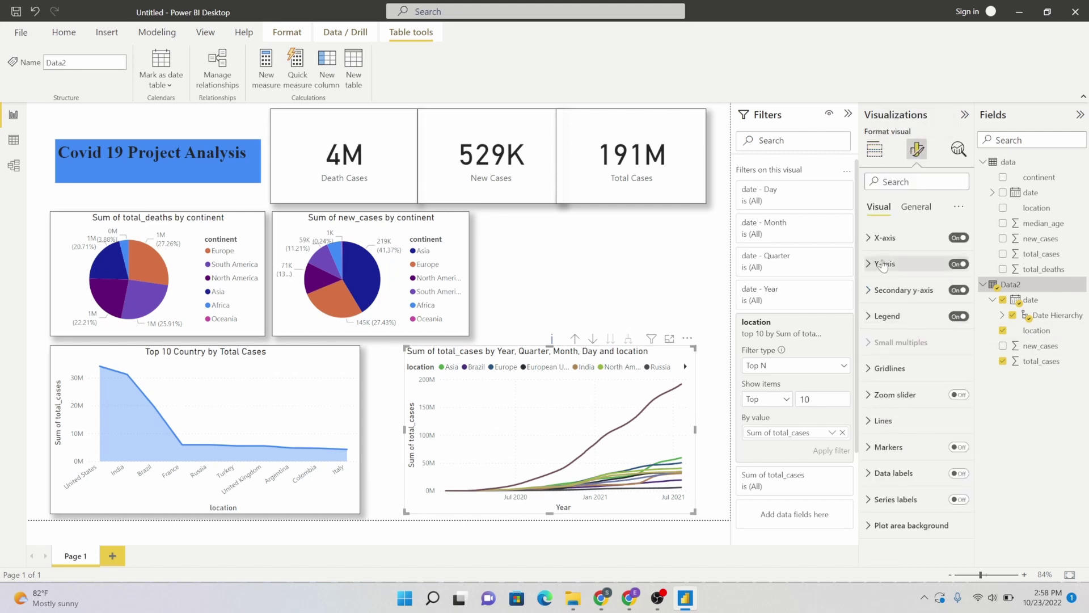
{"action": "left_click", "coordinate": [916, 208]}
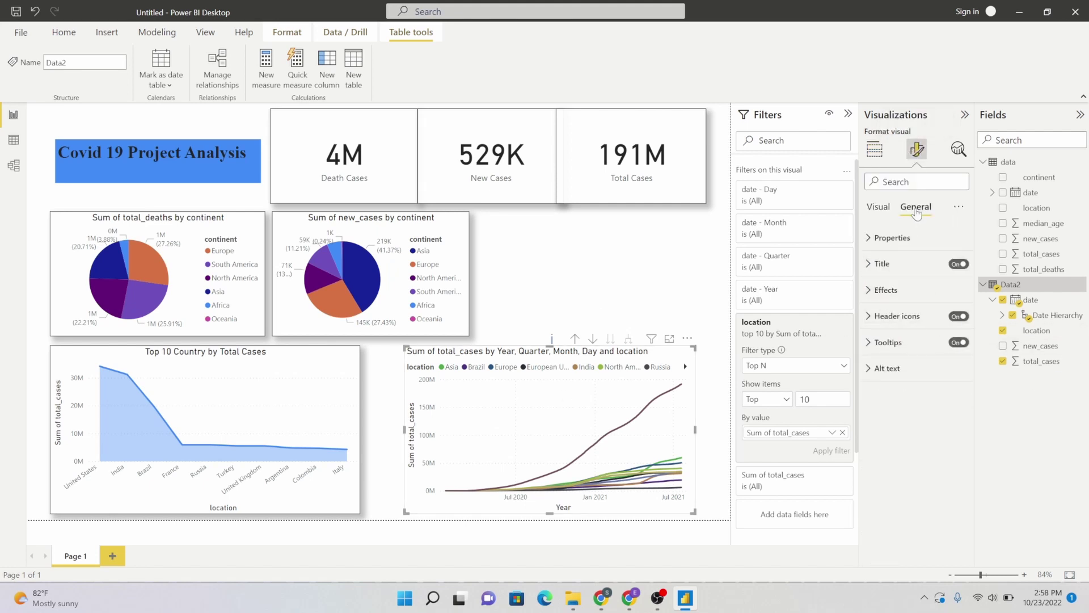
{"action": "left_click", "coordinate": [879, 264]}
{"action": "left_click", "coordinate": [908, 301]}
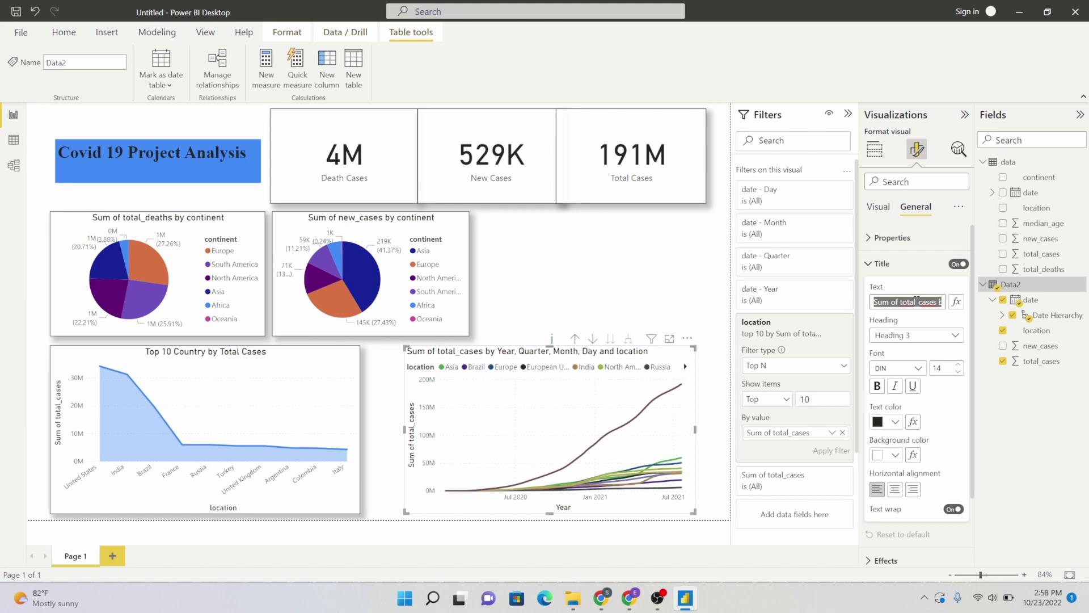
{"action": "type", "text": "Sum of"}
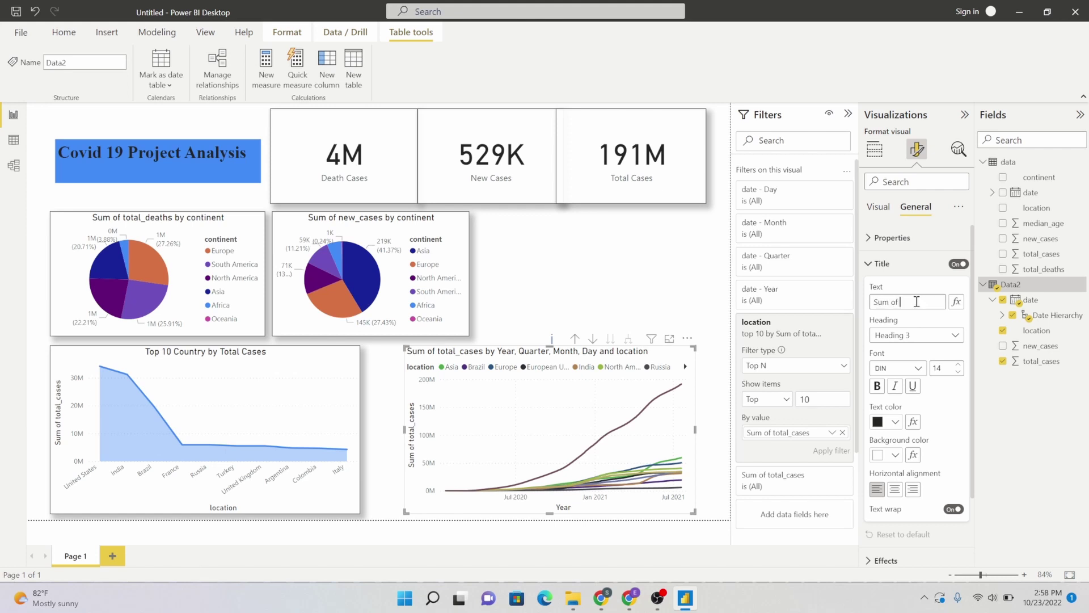
{"action": "type", "text": " Total Cas"}
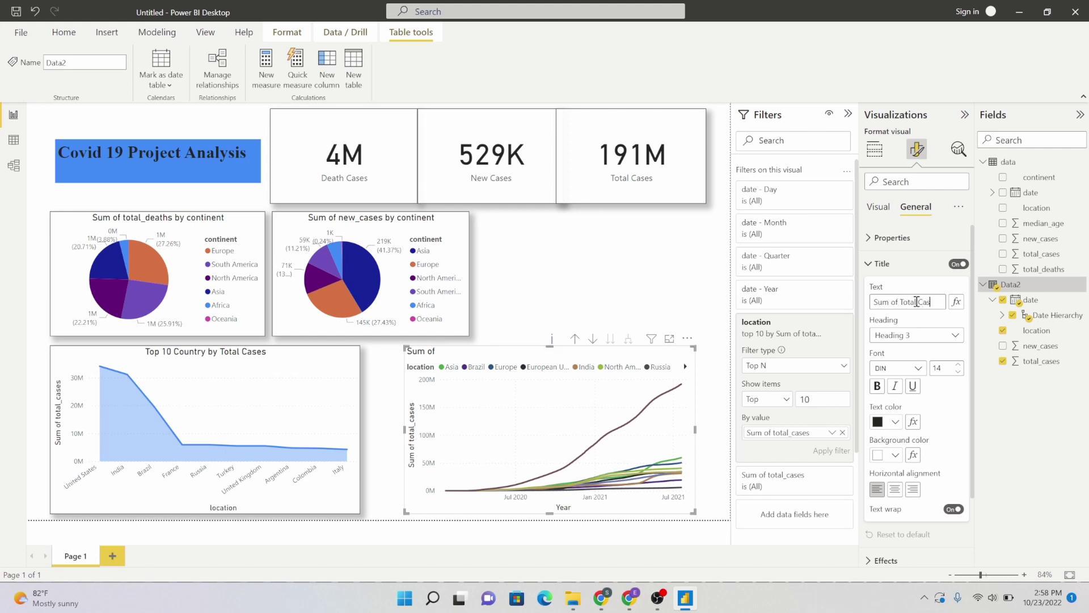
{"action": "type", "text": "es by Line Chat"}
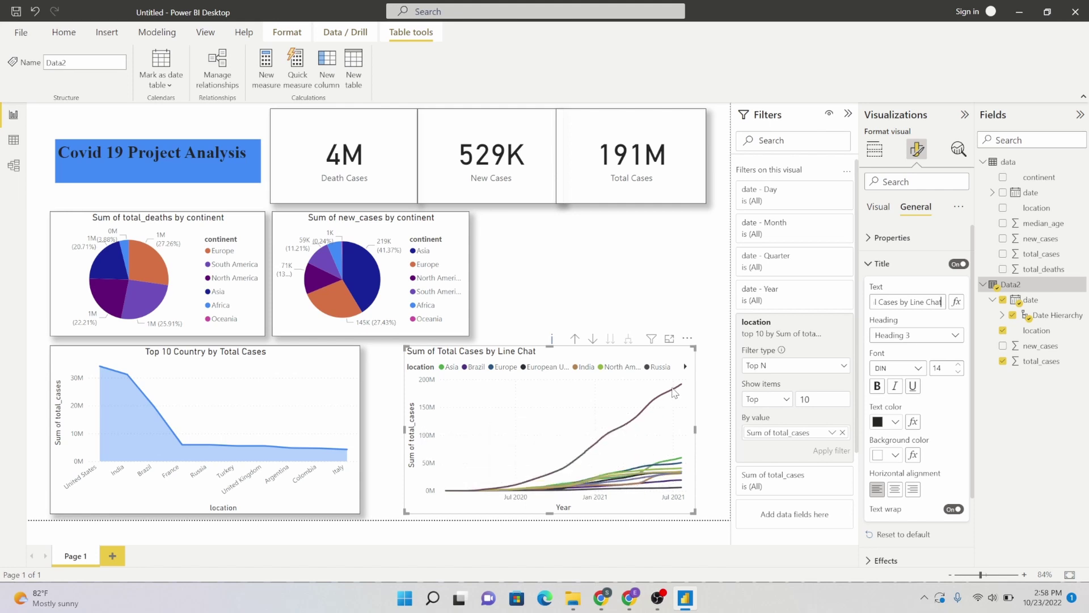
{"action": "left_click", "coordinate": [644, 256]}
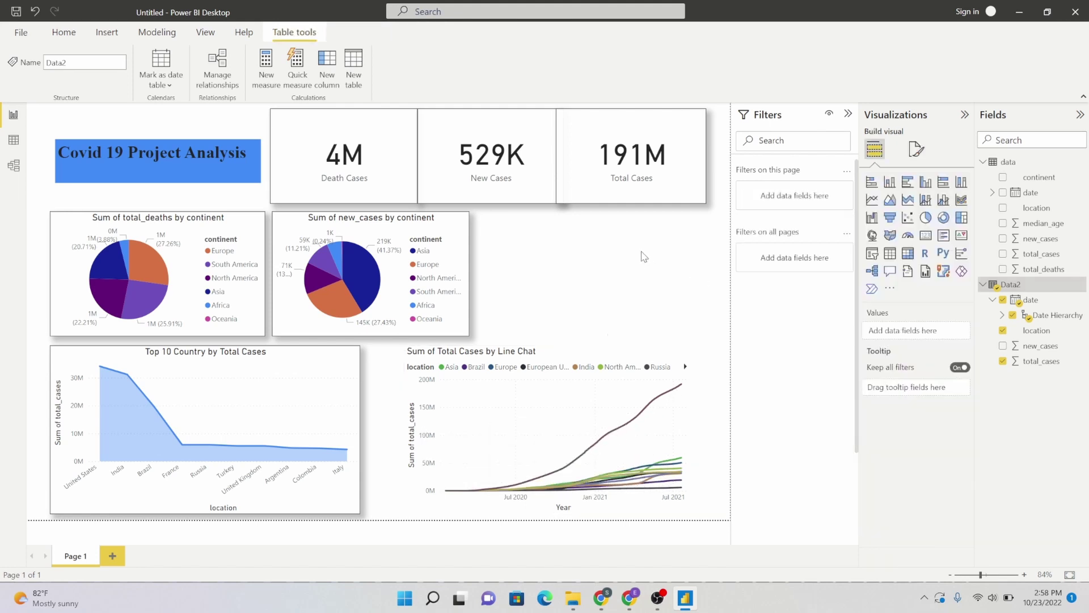
Step: Turn on the visual border and shadow effects for the Sum of Total Cases line chart
{"action": "left_click", "coordinate": [643, 421]}
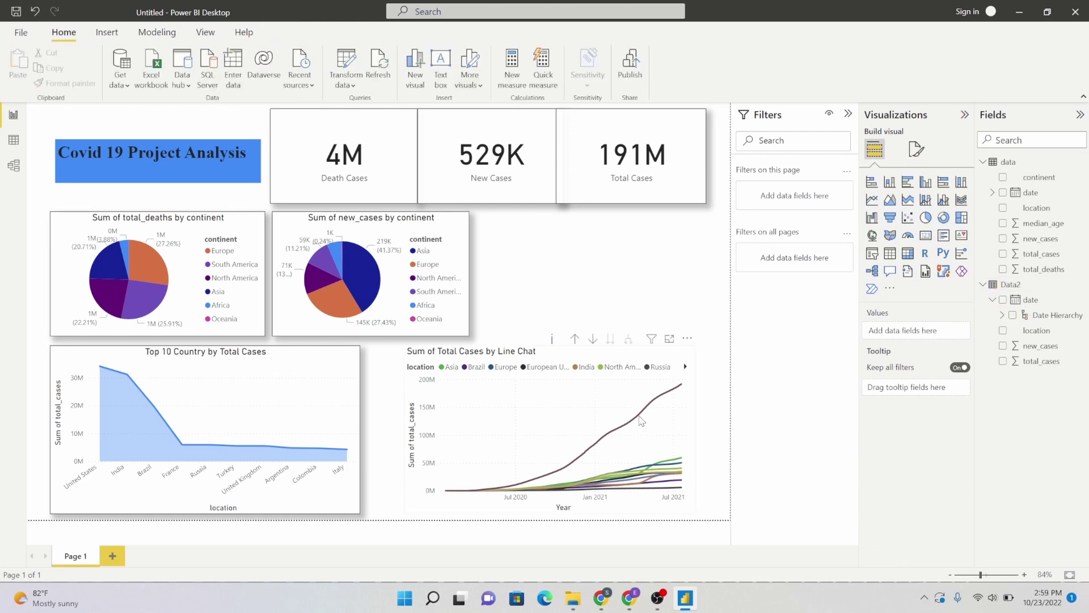
{"action": "left_click", "coordinate": [917, 150]}
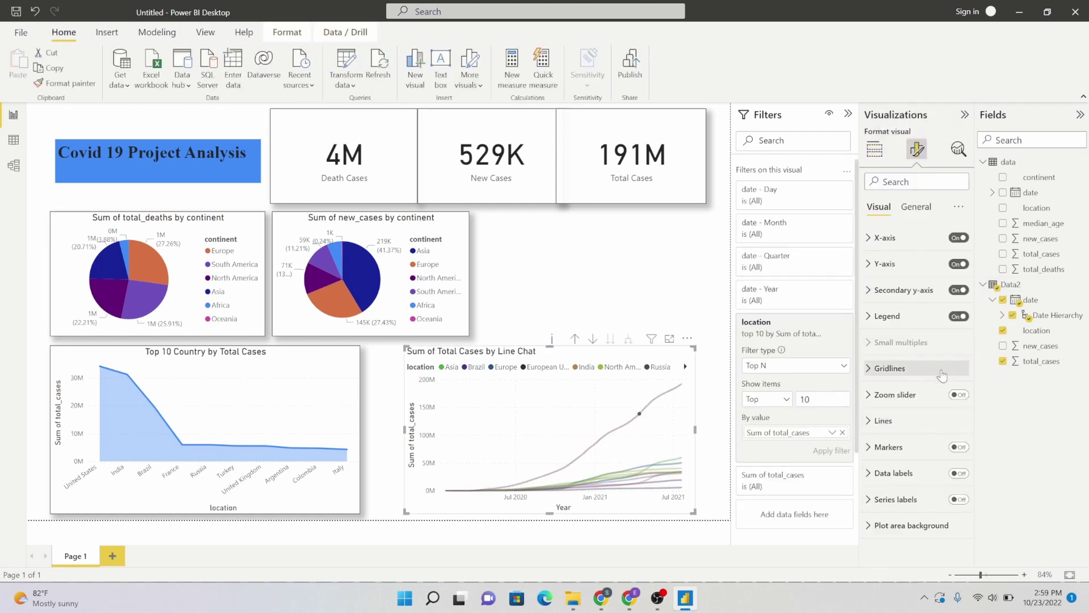
{"action": "left_click", "coordinate": [917, 207]}
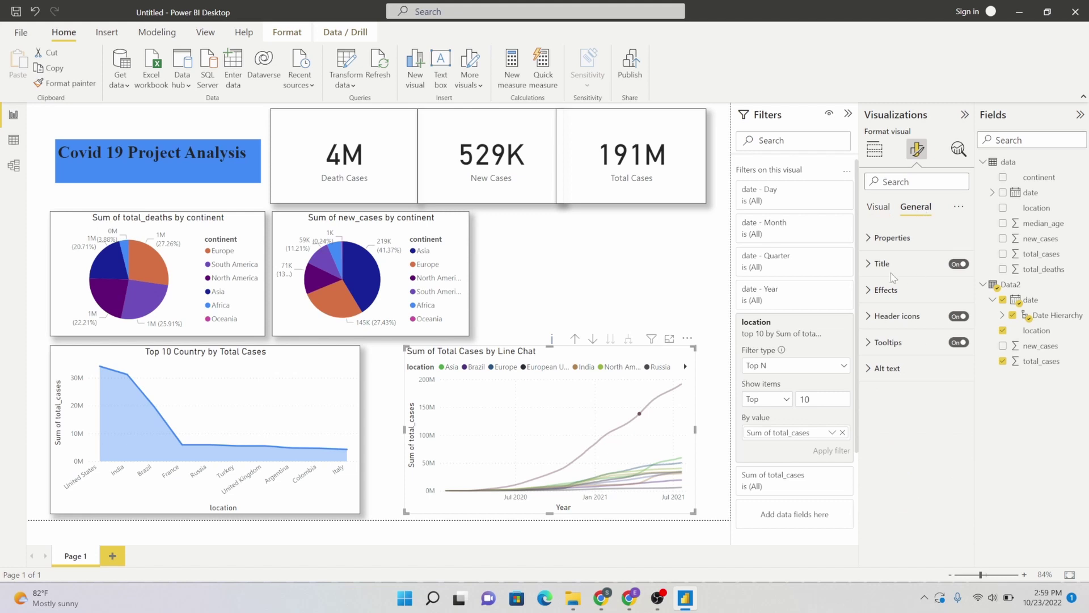
{"action": "left_click", "coordinate": [886, 289]}
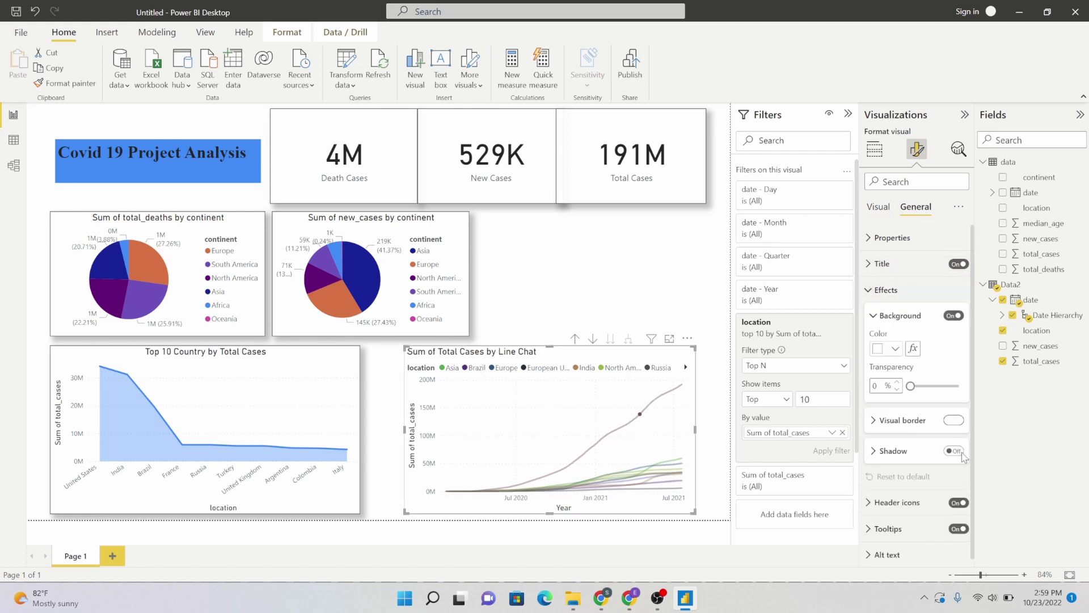
{"action": "left_click", "coordinate": [955, 451]}
{"action": "left_click", "coordinate": [954, 420]}
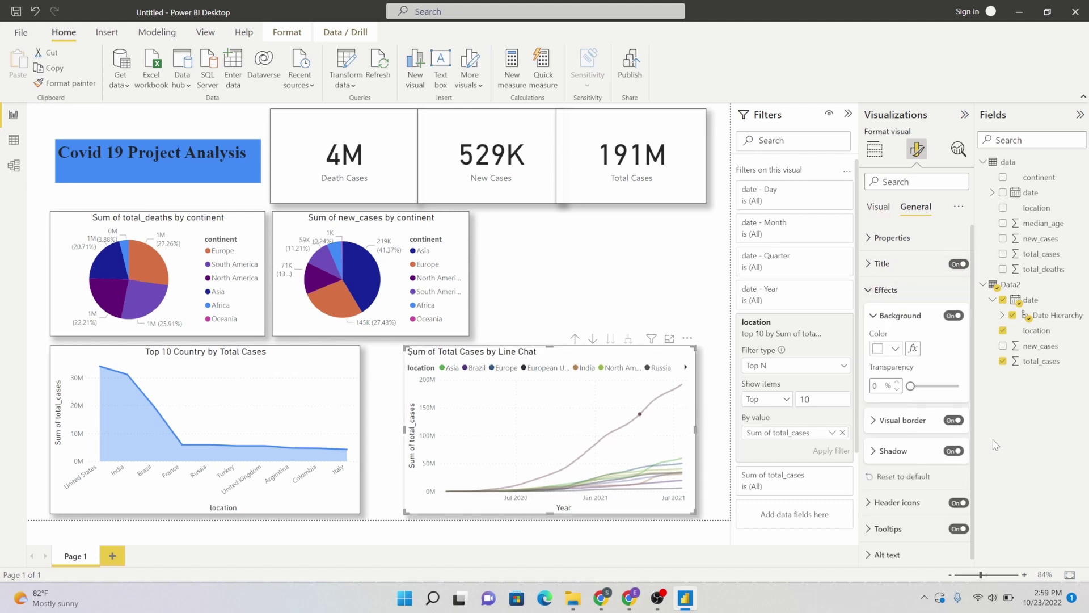
{"action": "left_click", "coordinate": [606, 247]}
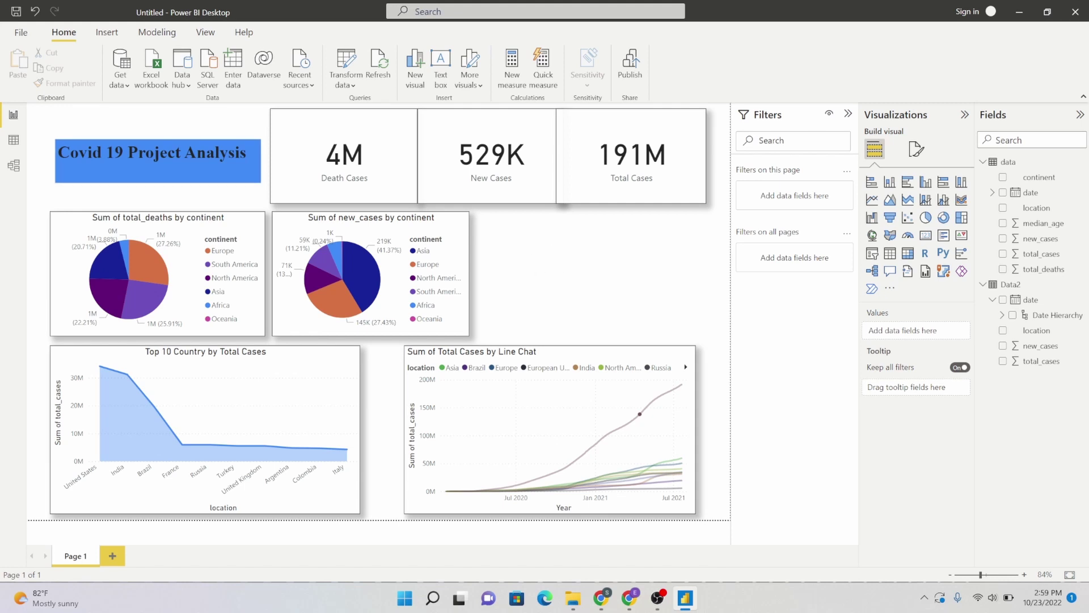
Step: Add an empty treemap beside the new_cases pie chart and widen it to the page's edge
{"action": "key", "text": "alt+Tab"}
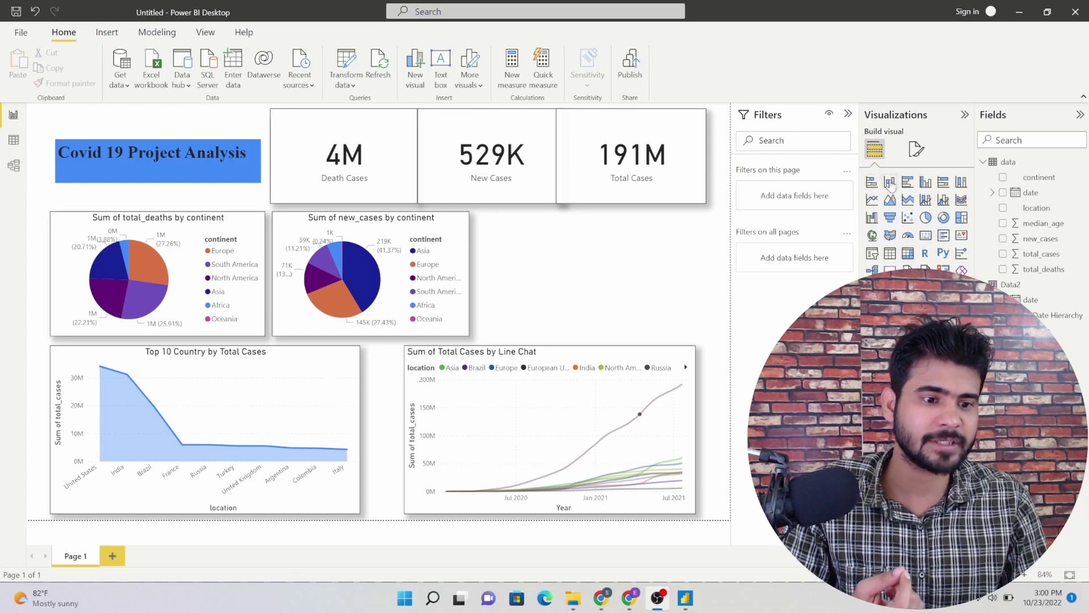
{"action": "left_click", "coordinate": [961, 219]}
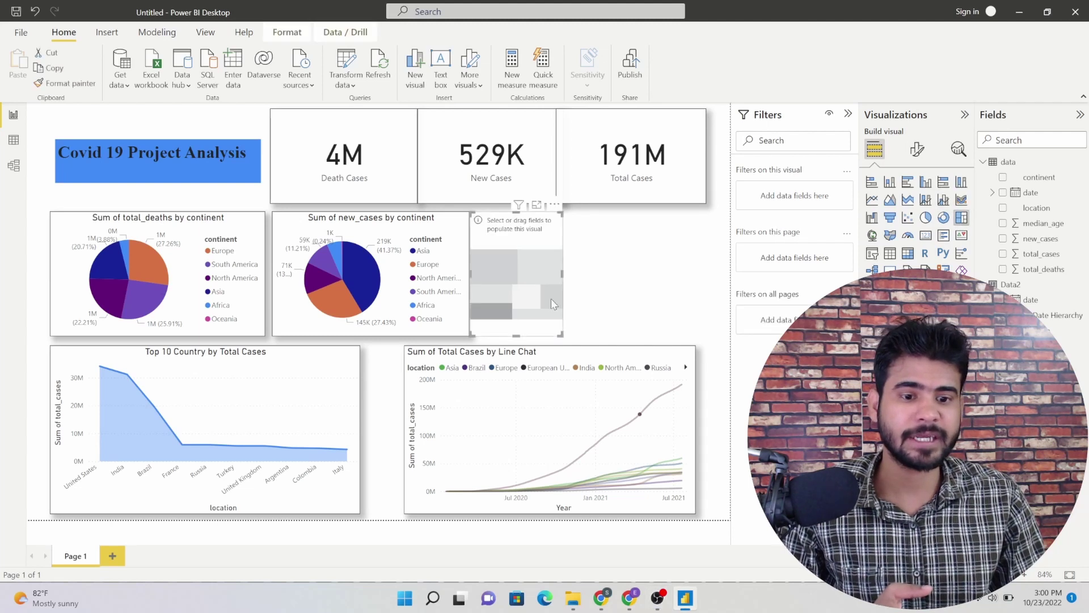
{"action": "left_click_drag", "start_coordinate": [562, 275], "coordinate": [729, 276]}
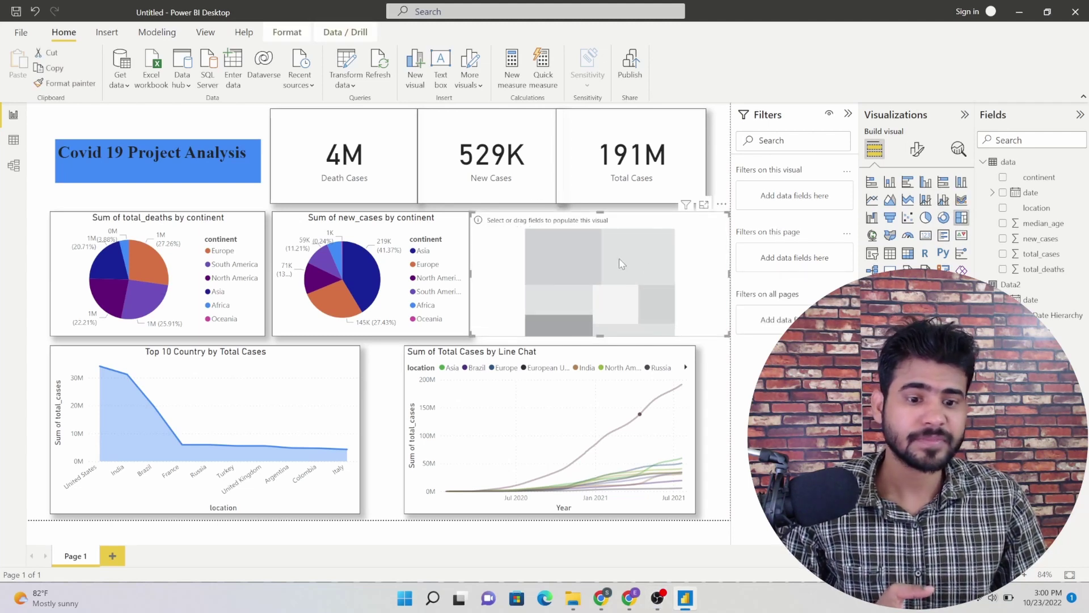